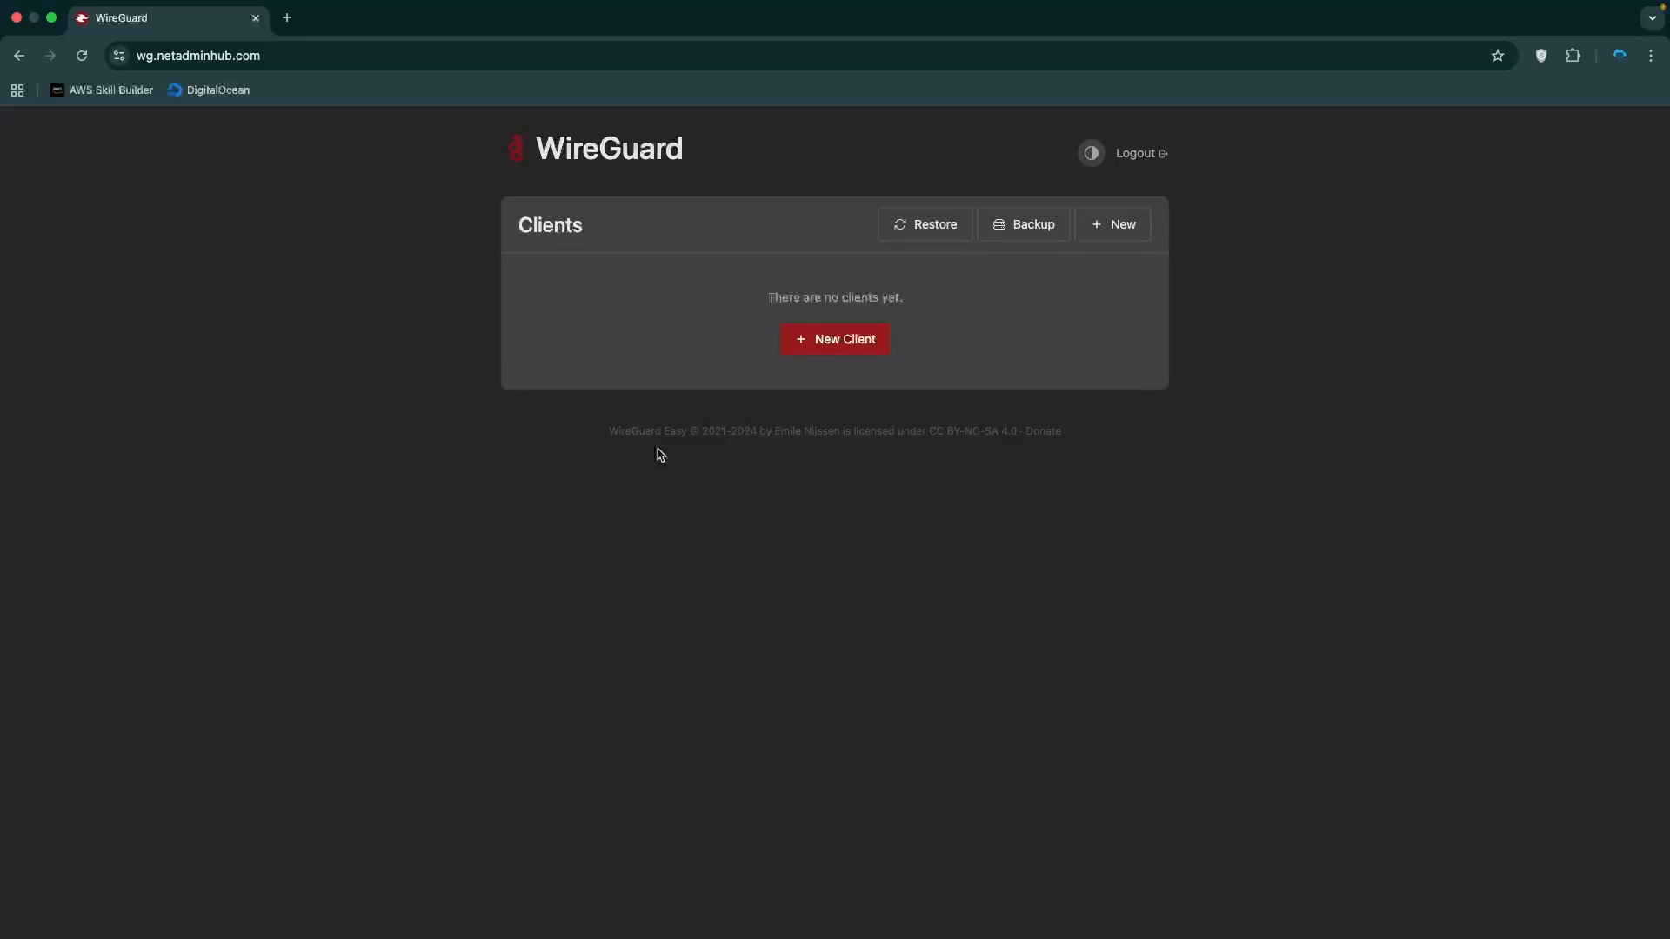
Step: Create a WireGuard client named with the user's first name and download its configuration file
left_click(853, 339)
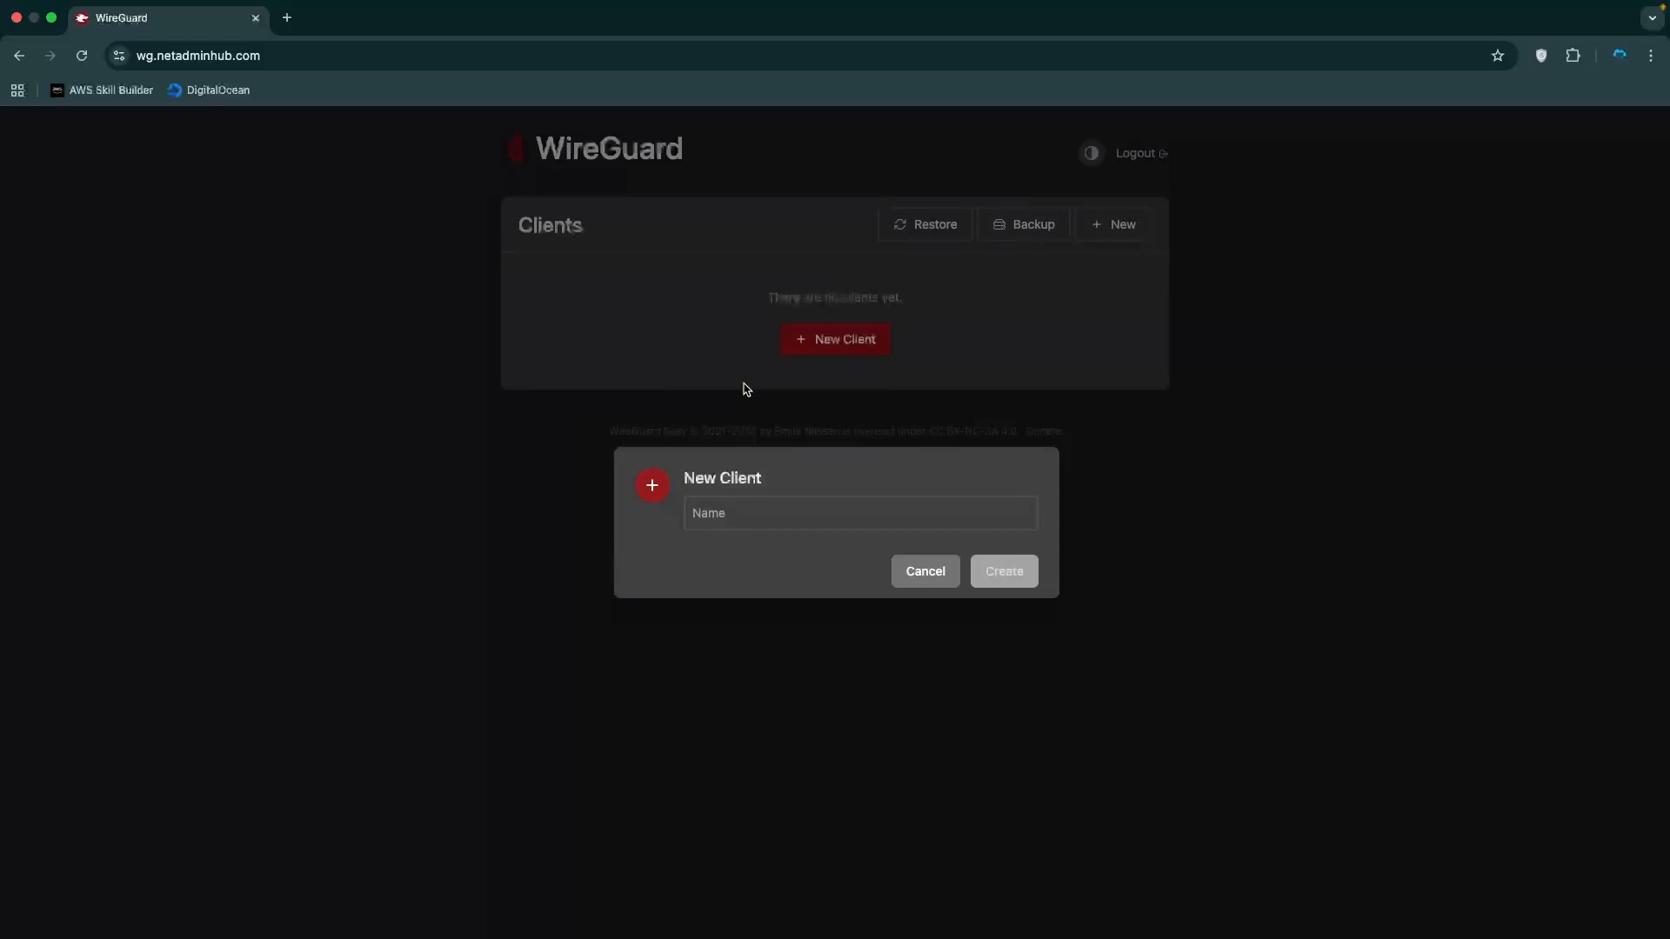
left_click(818, 521)
type("Ramtin")
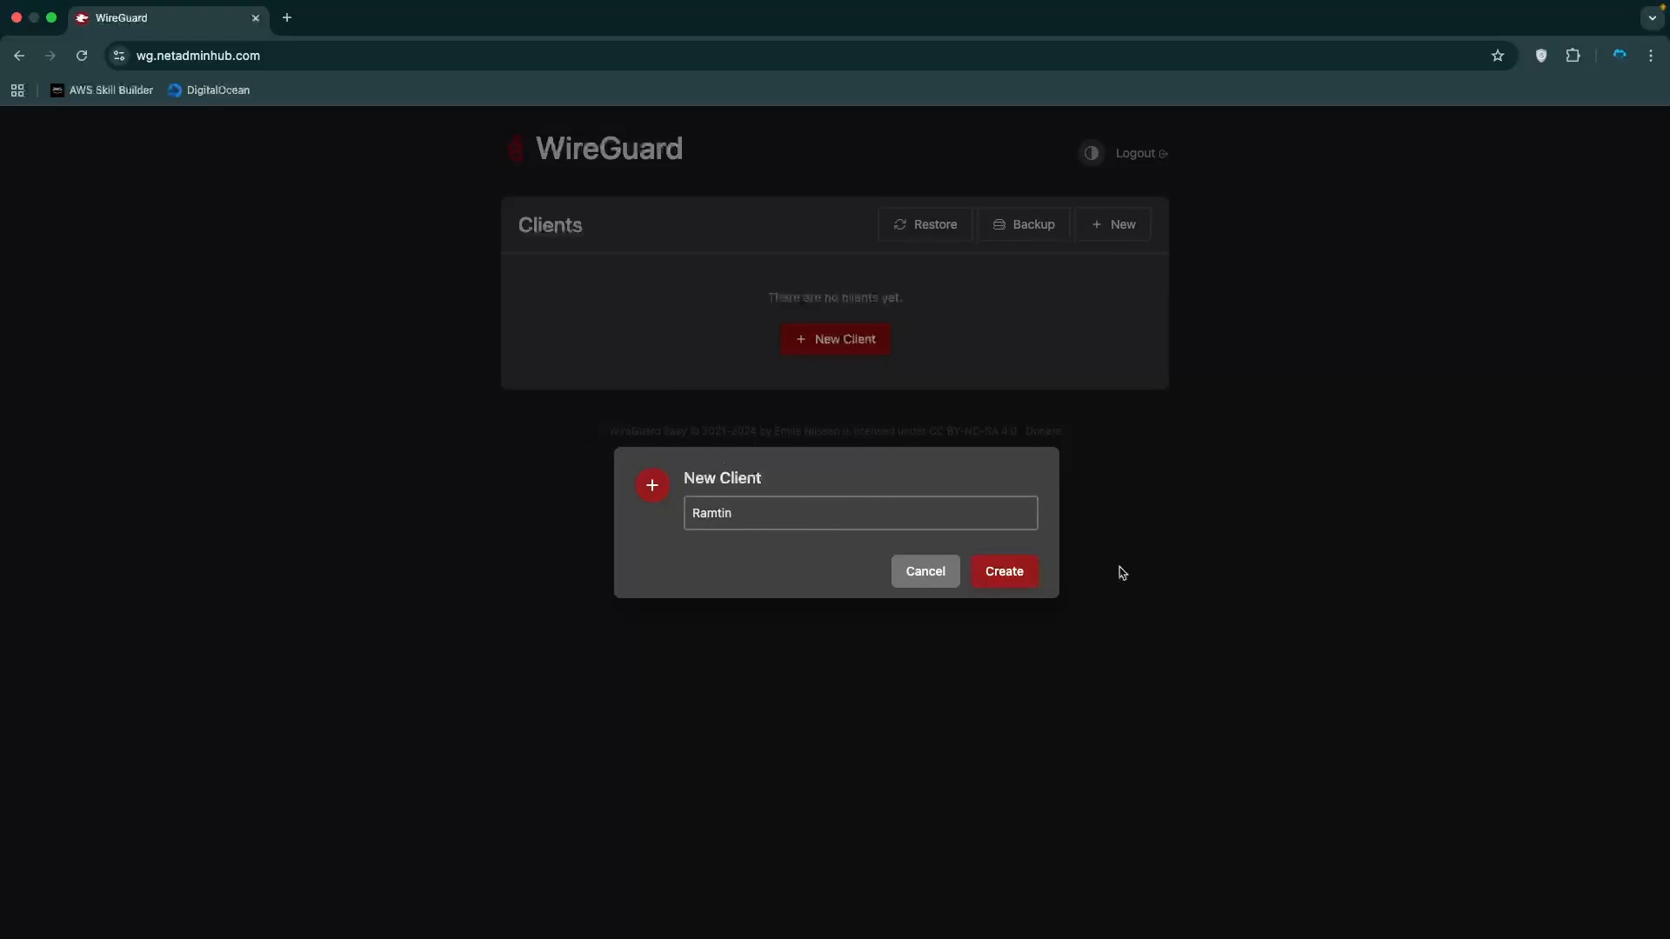
left_click(1013, 574)
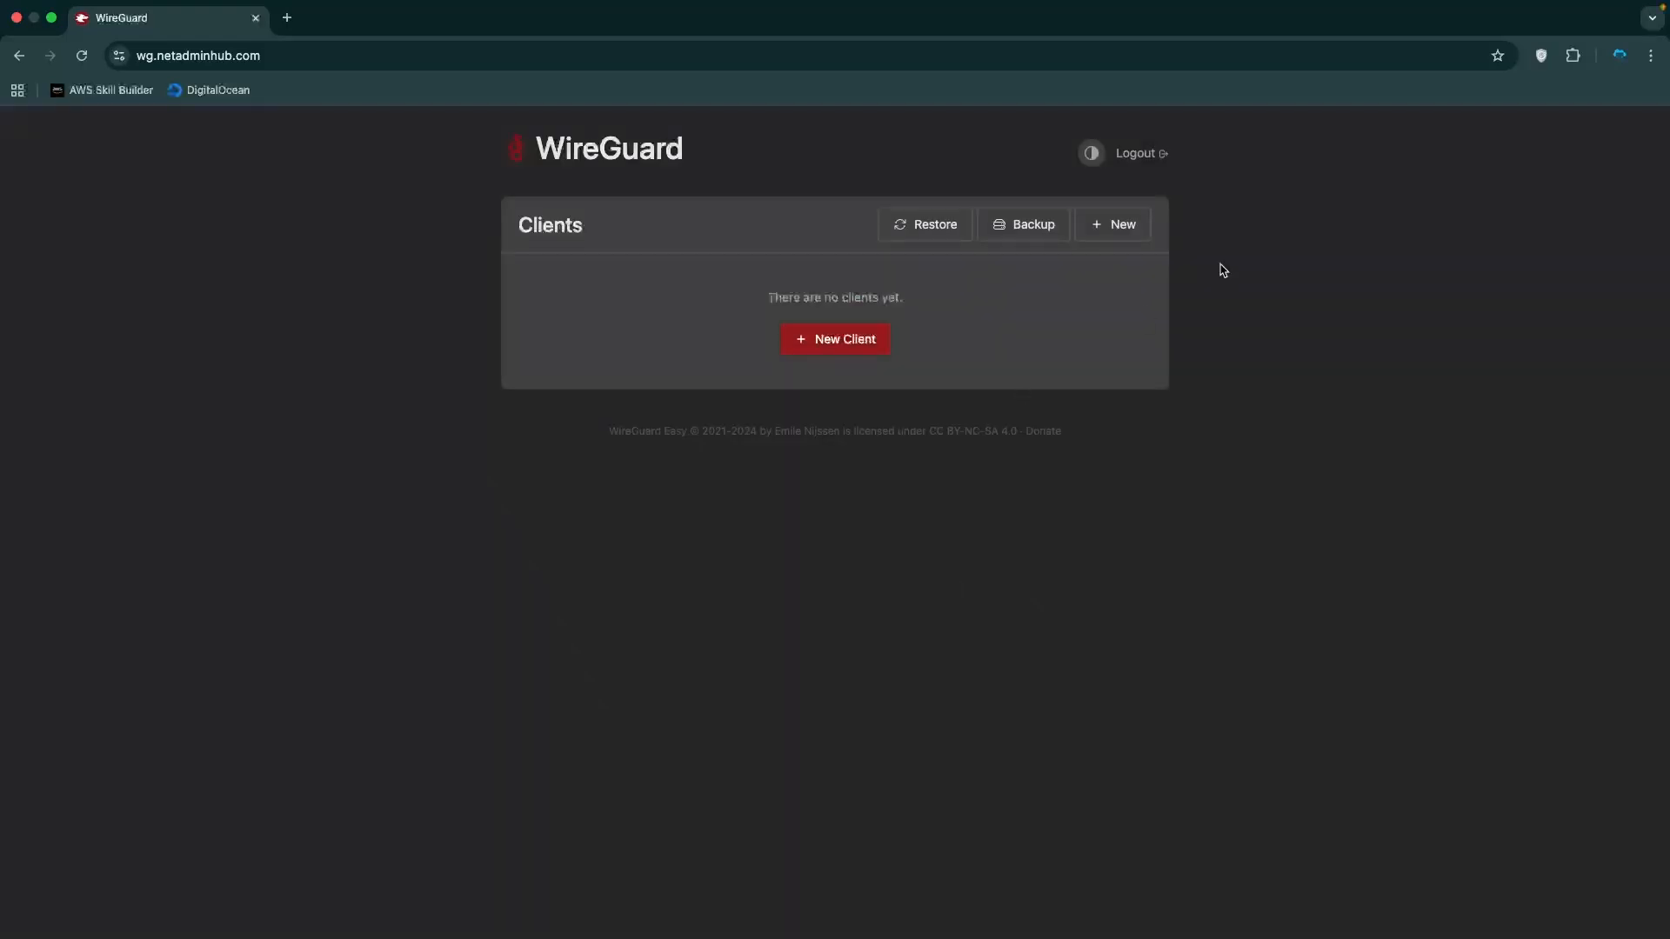
left_click(1107, 296)
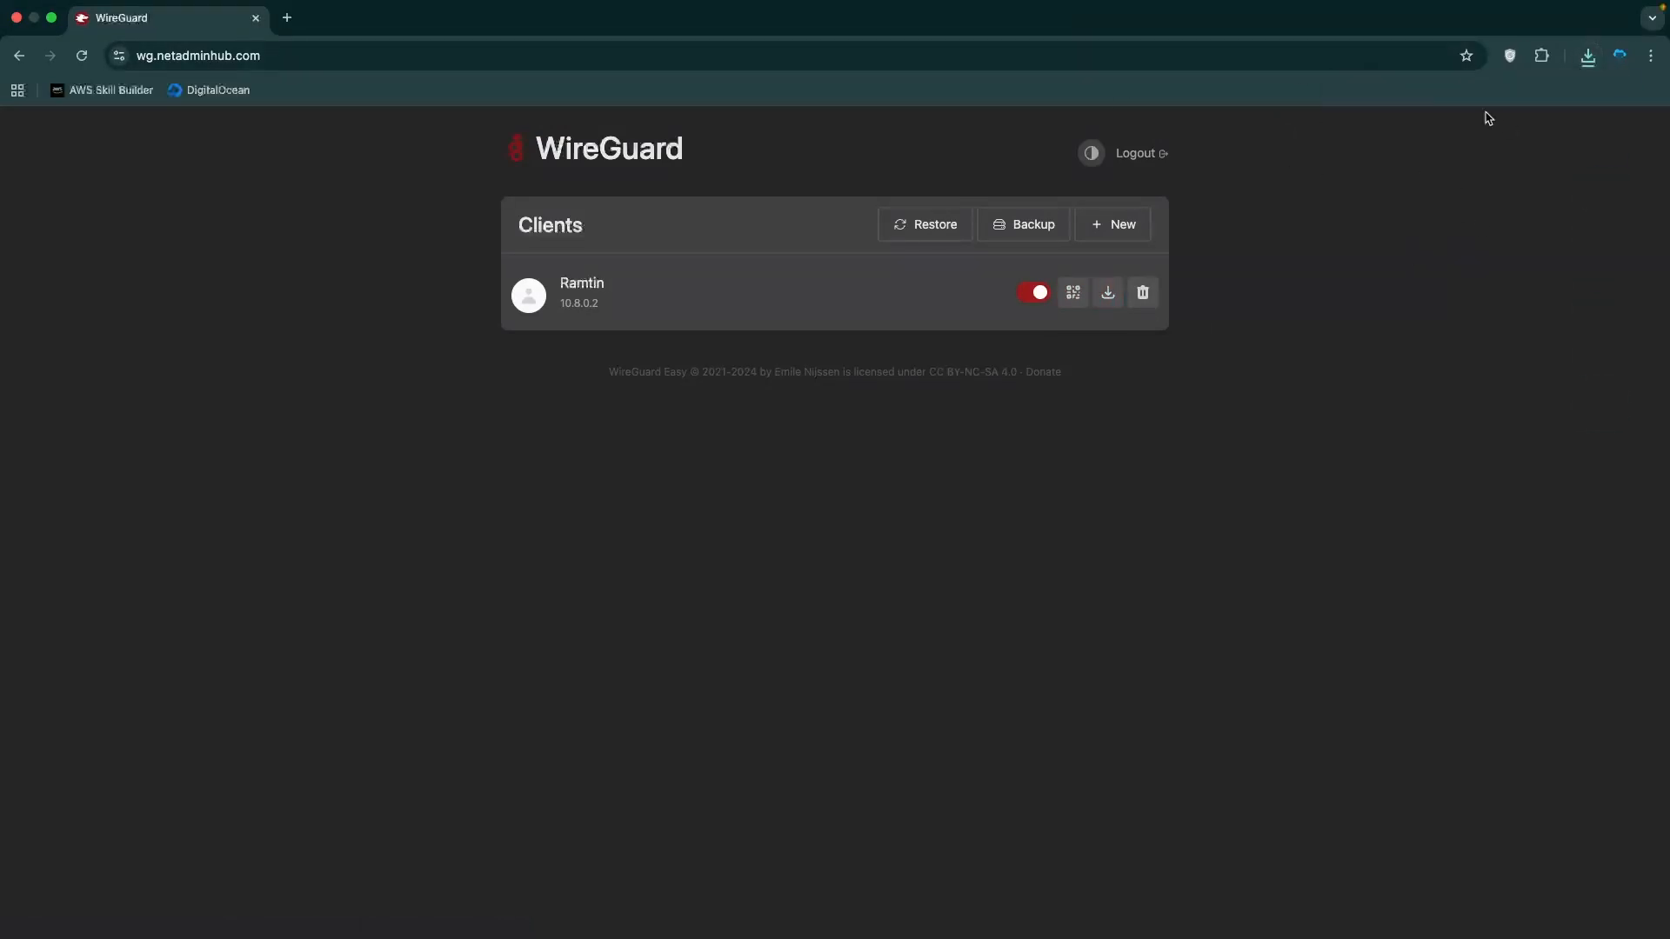
Step: Open iplocation.com in a new browser tab and check the current public IP address and city
left_click(288, 17)
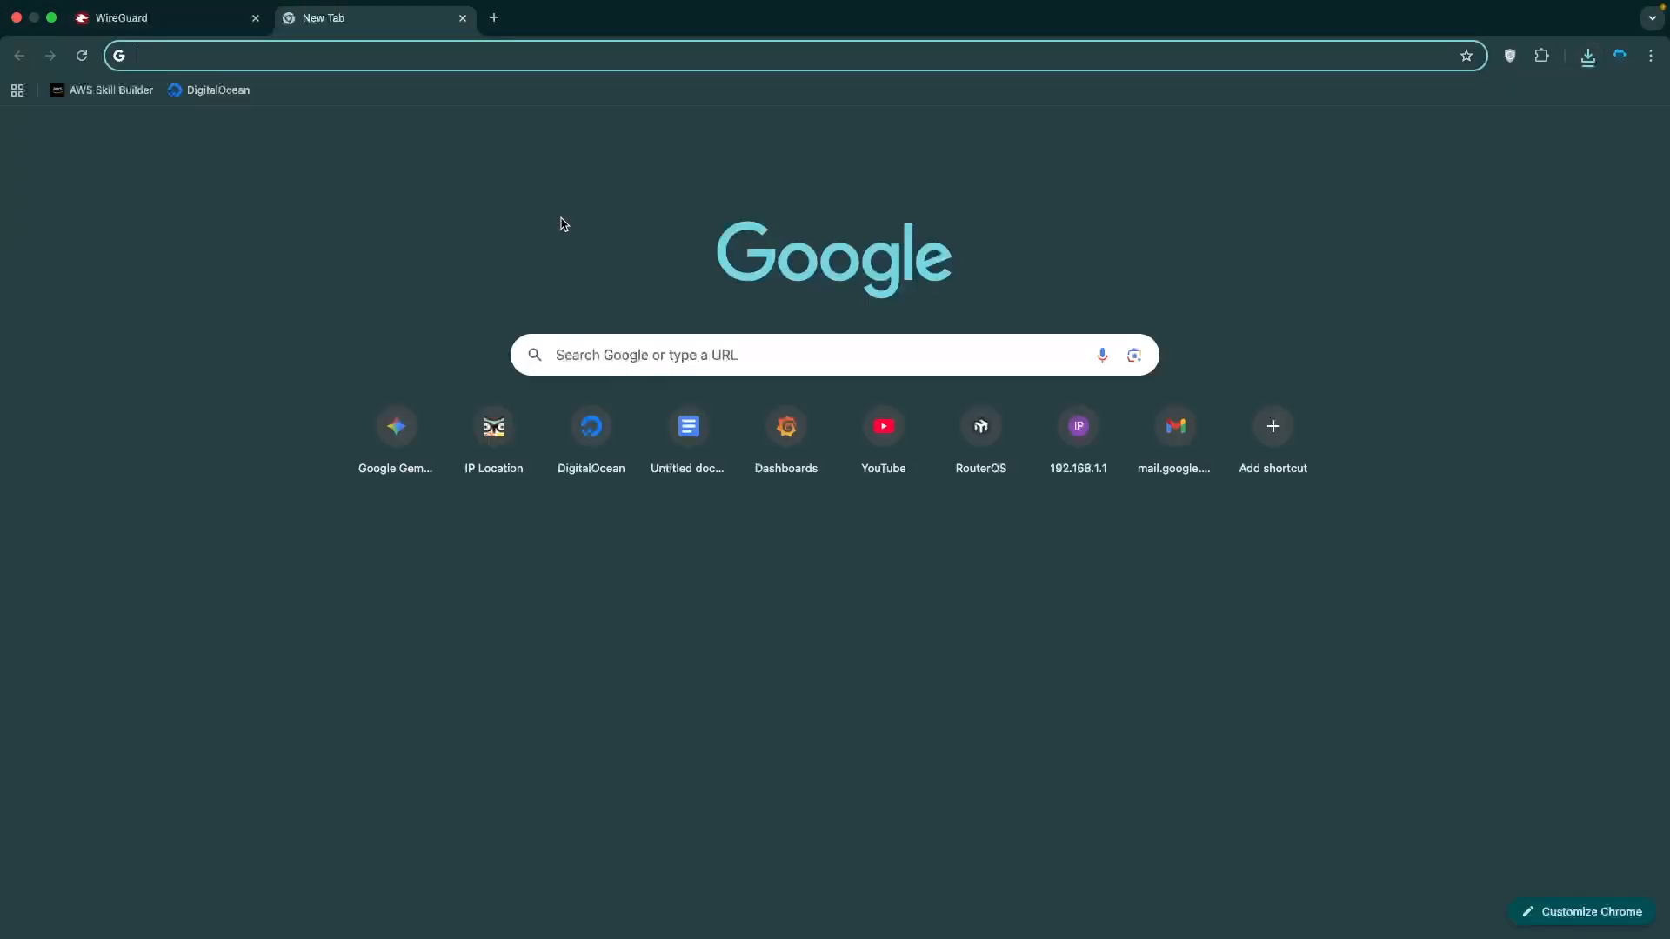
type("iplo")
key("Return")
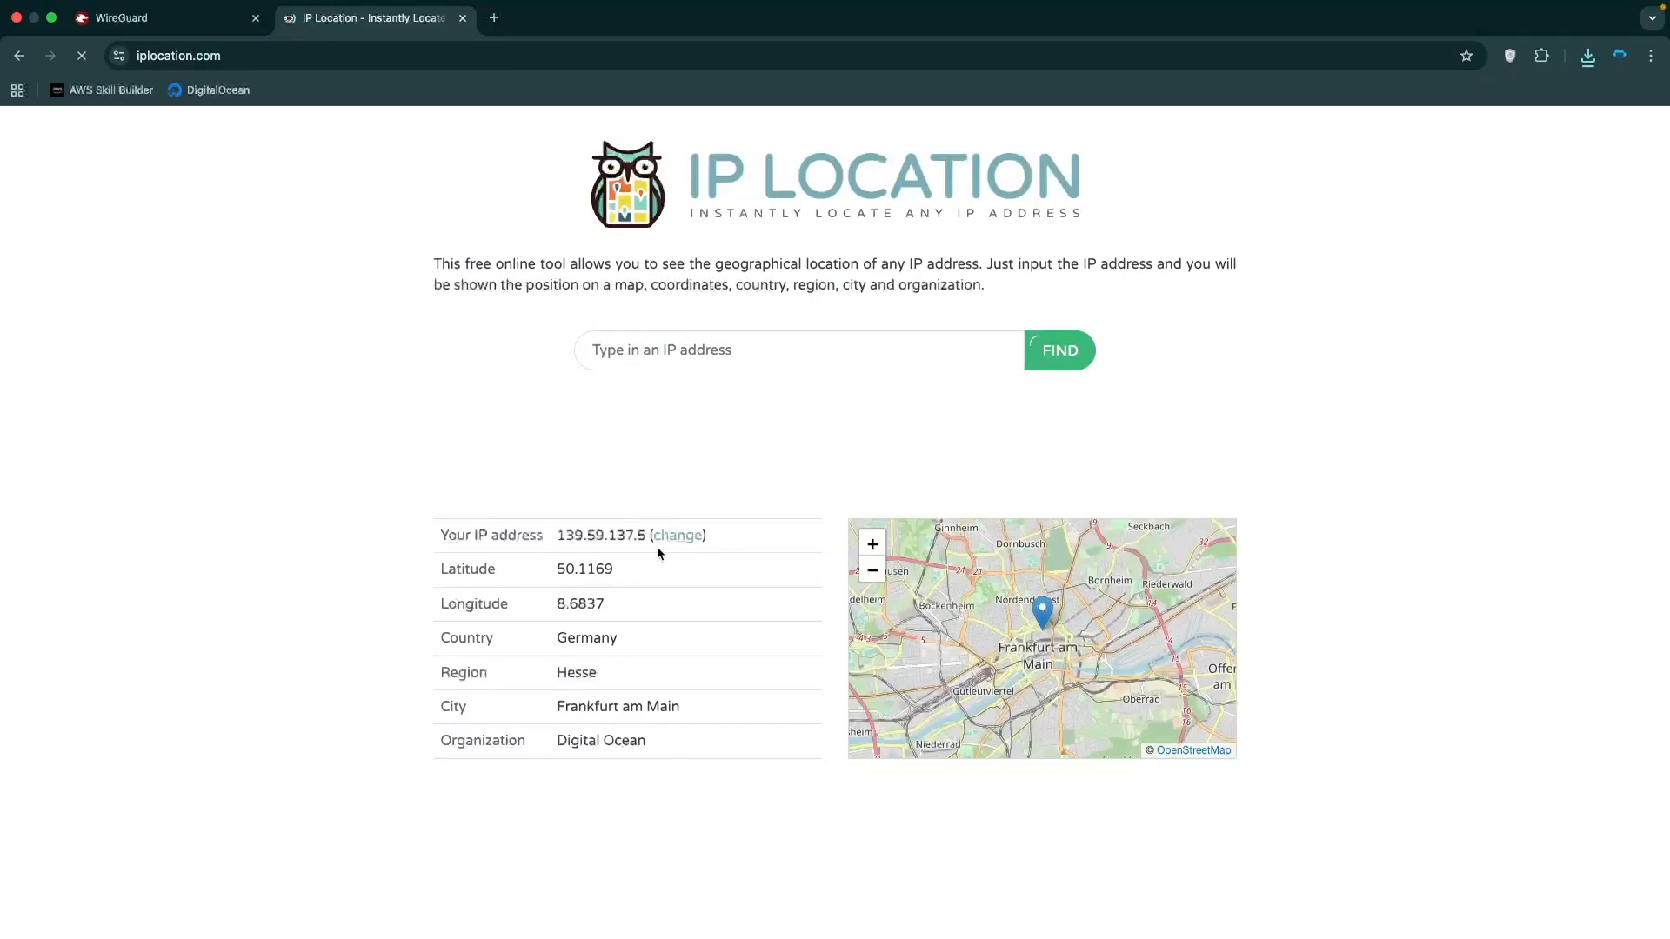
left_click_drag(557, 535, 611, 533)
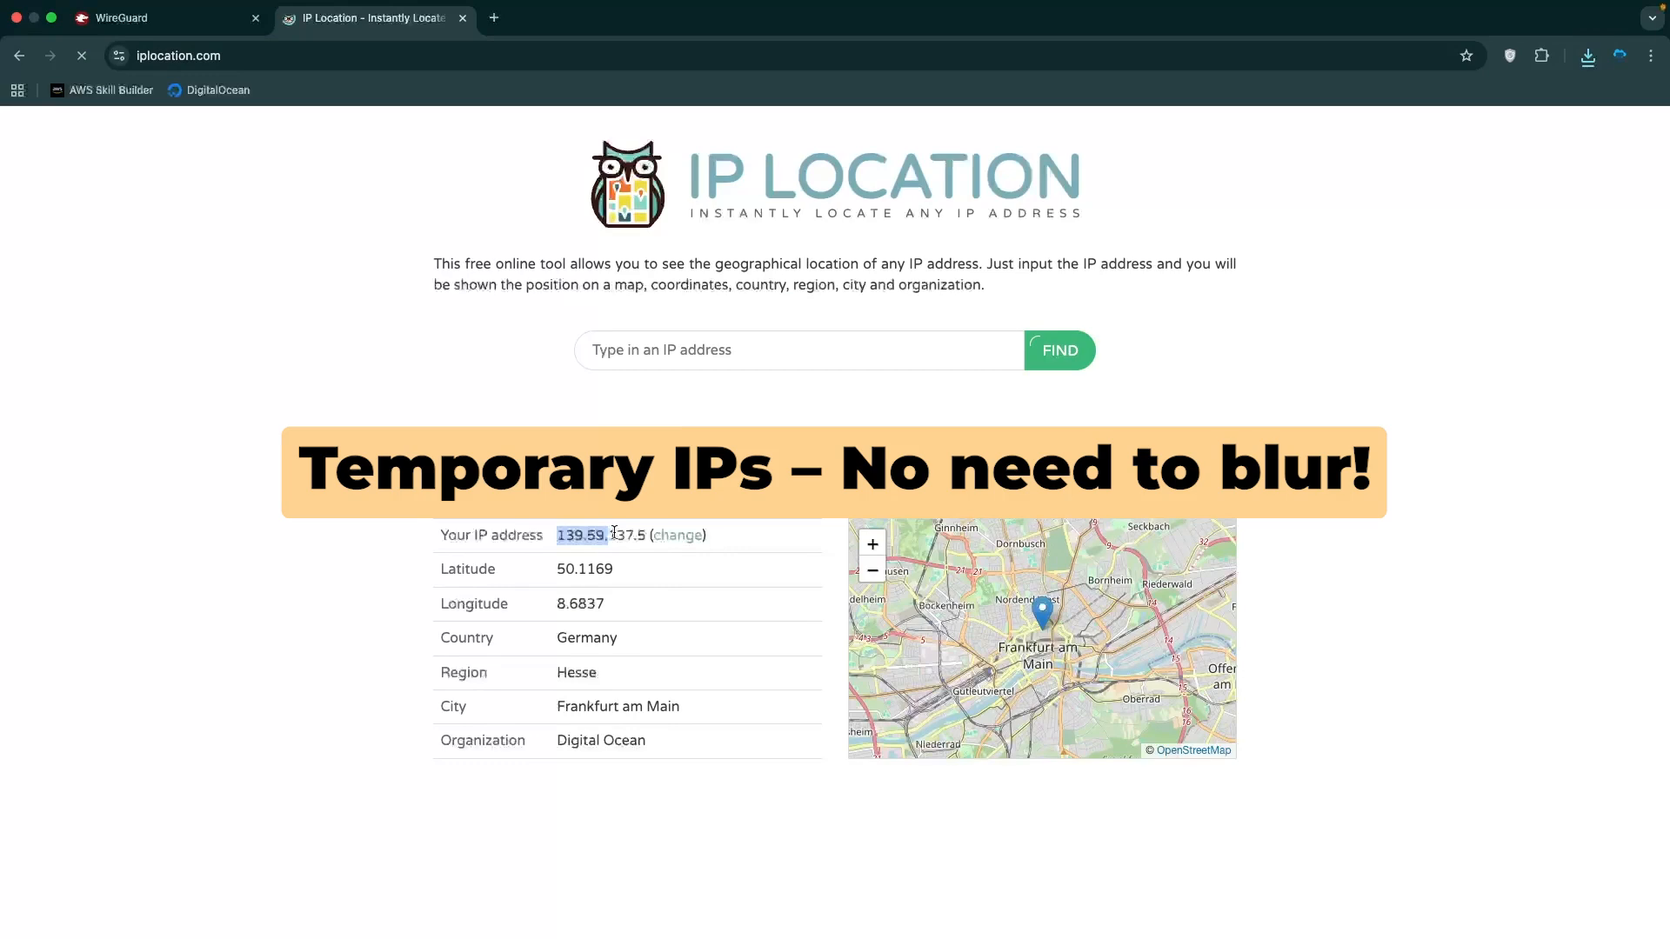
left_click(565, 716)
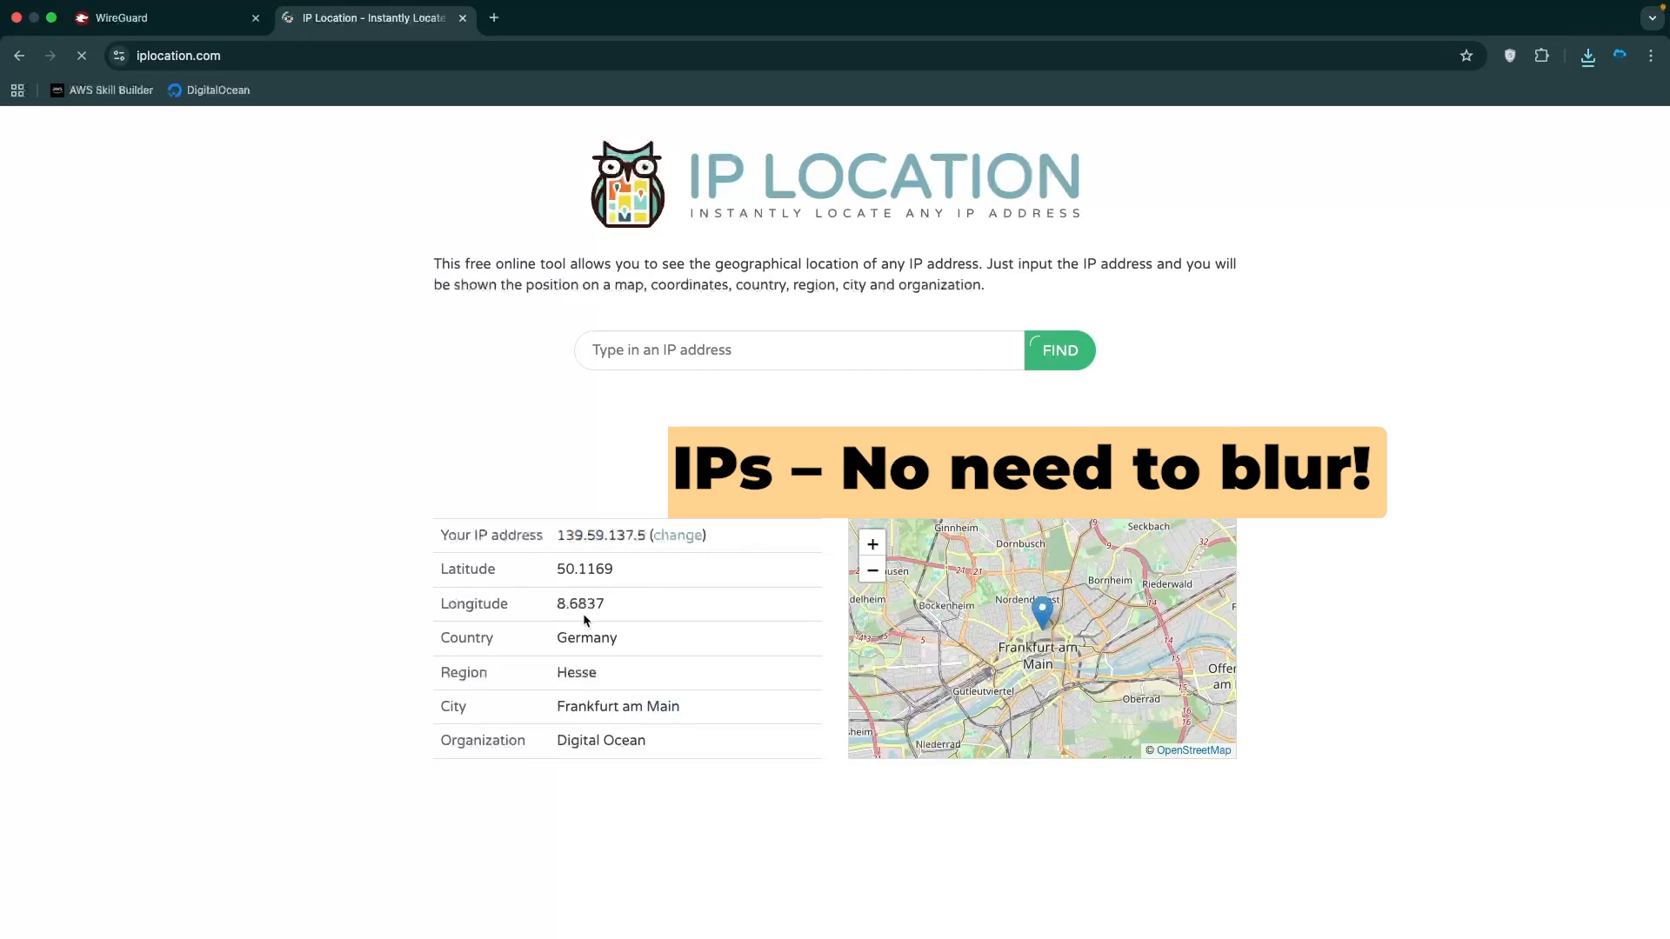
Step: Switch to the WireGuard desktop app, import the downloaded client configuration from the Downloads folder, and activate the tunnel
key("ctrl+Left")
left_click_drag(657, 196, 697, 209)
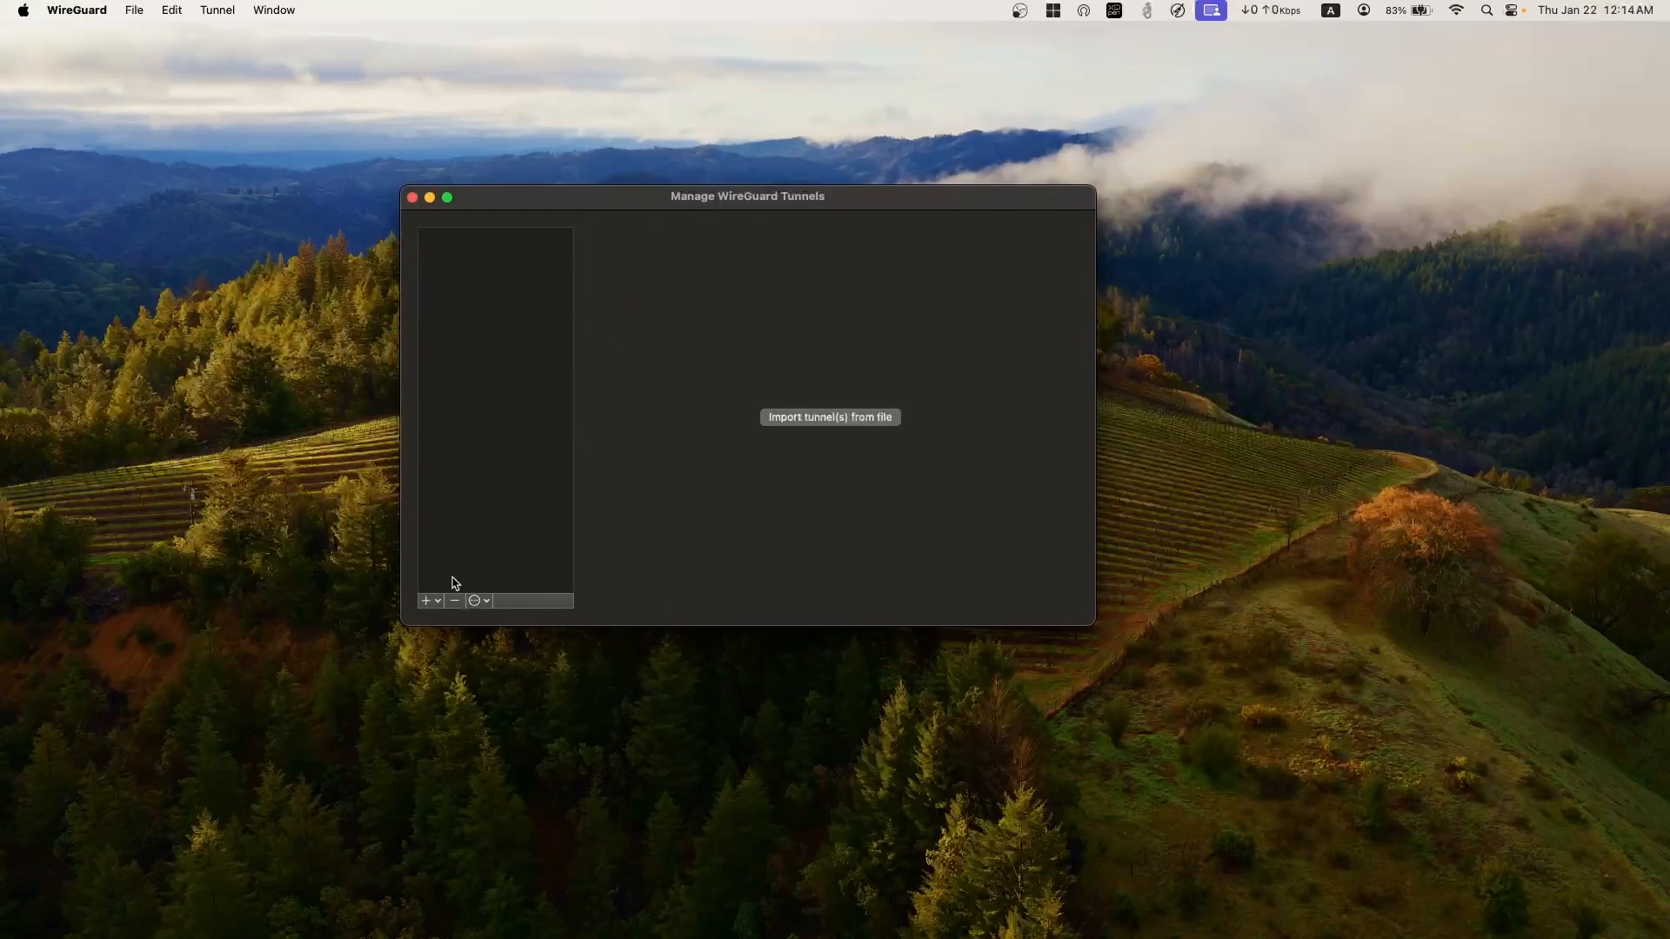
left_click(439, 602)
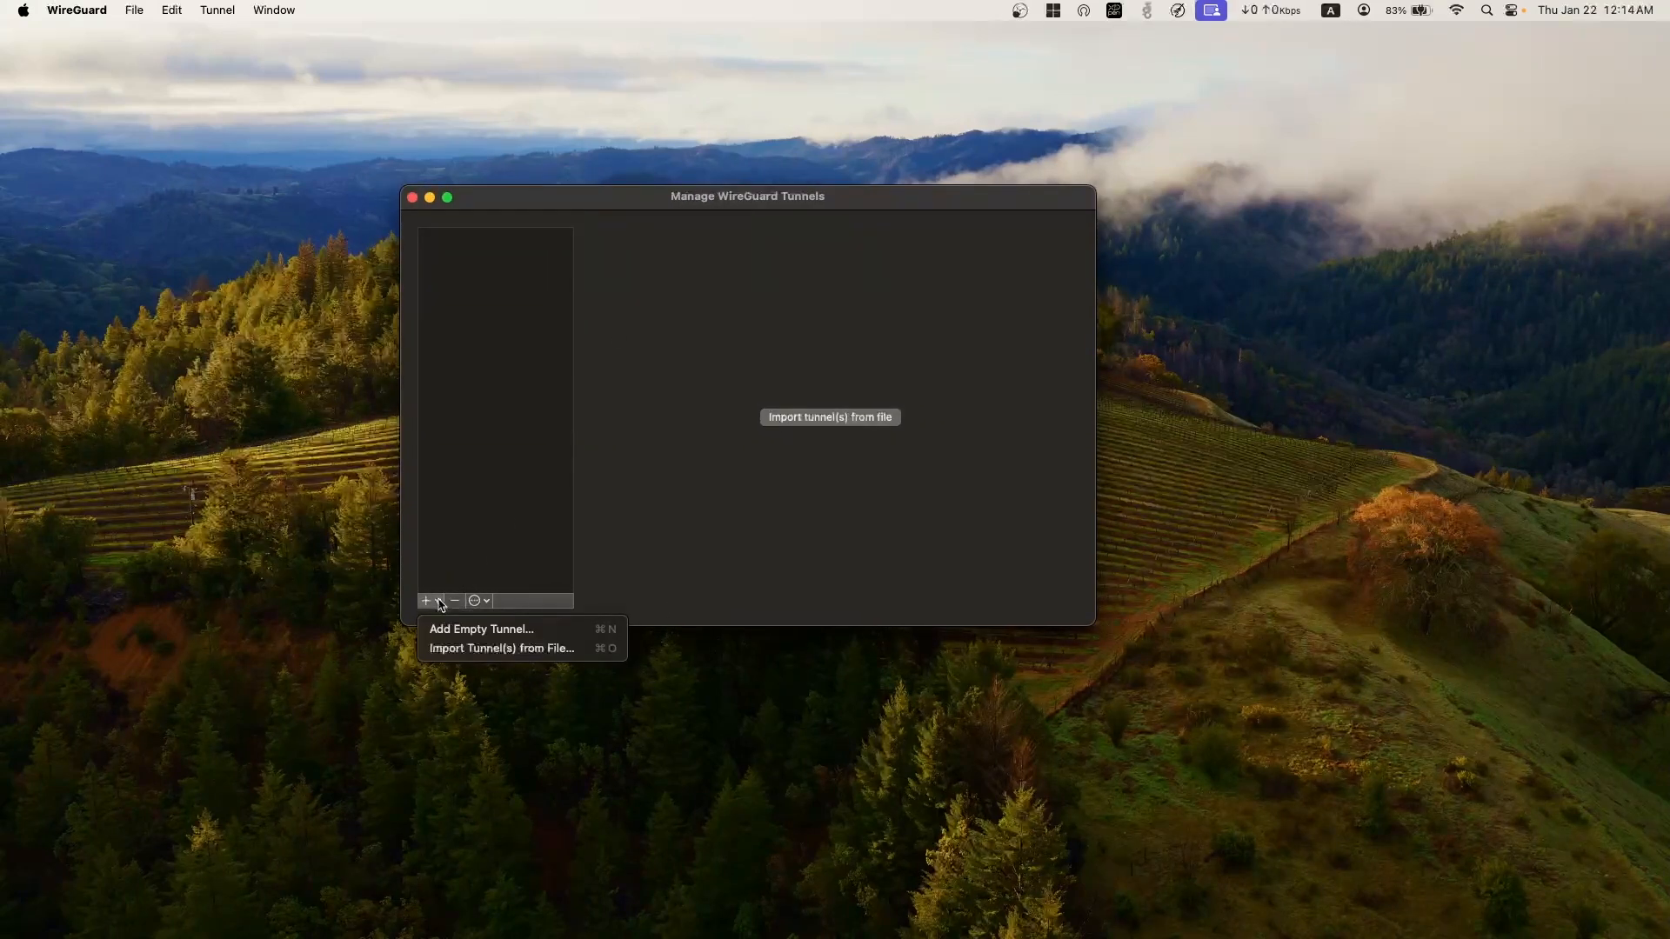
left_click(474, 649)
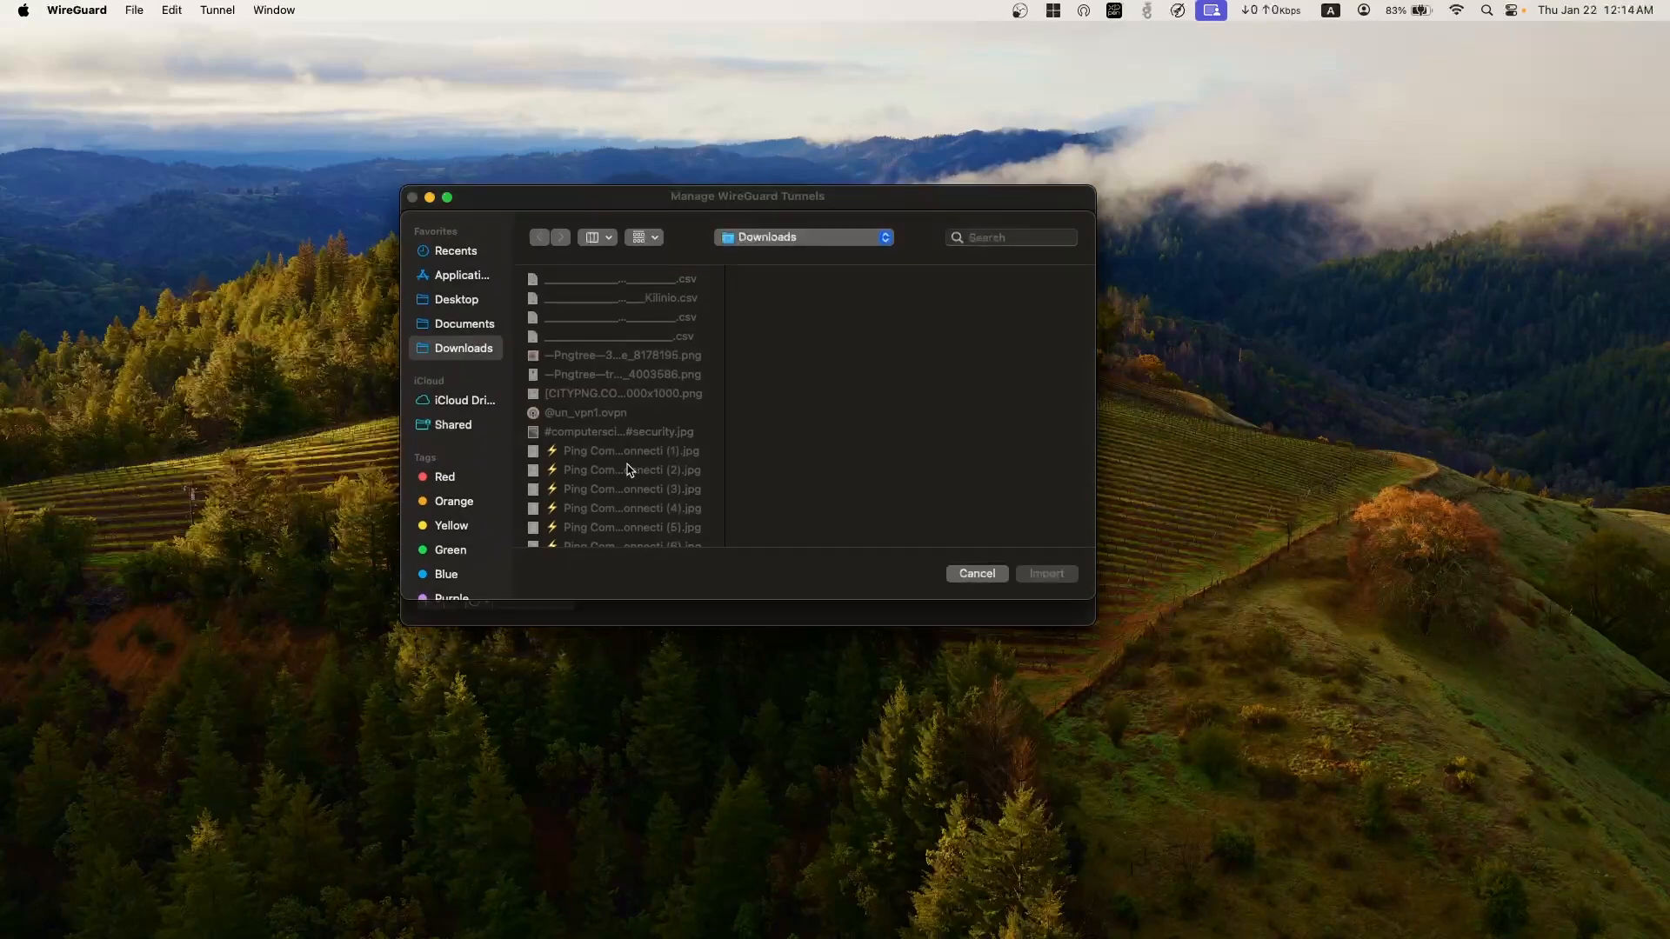
key("r")
key("Return")
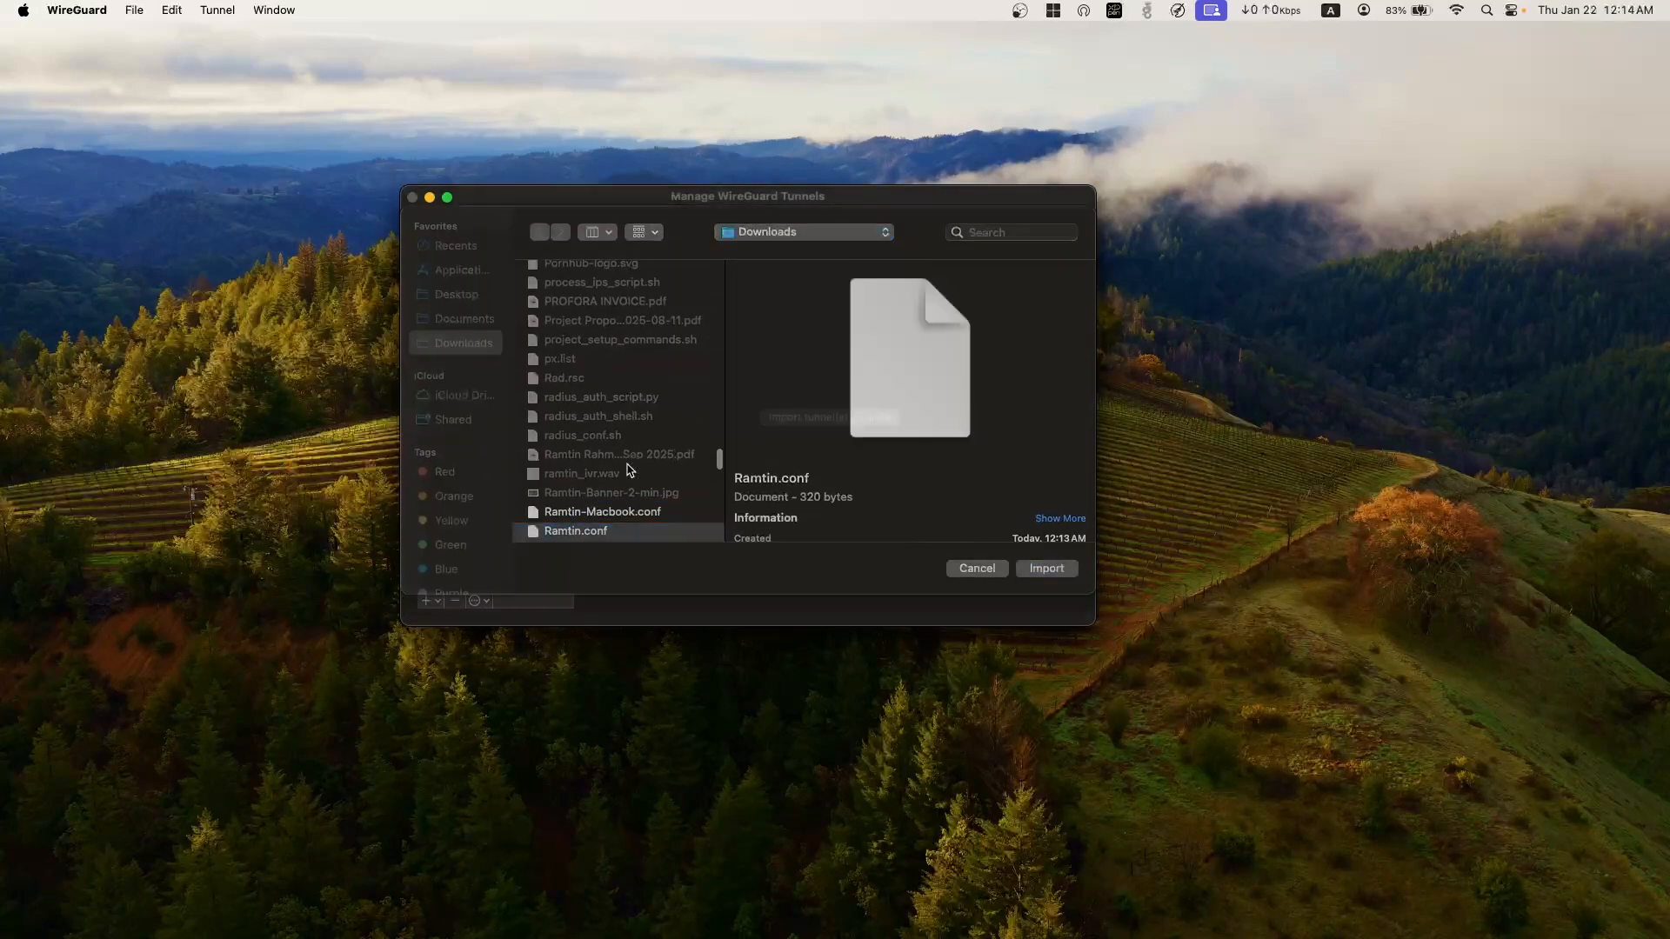
left_click(884, 355)
left_click(774, 350)
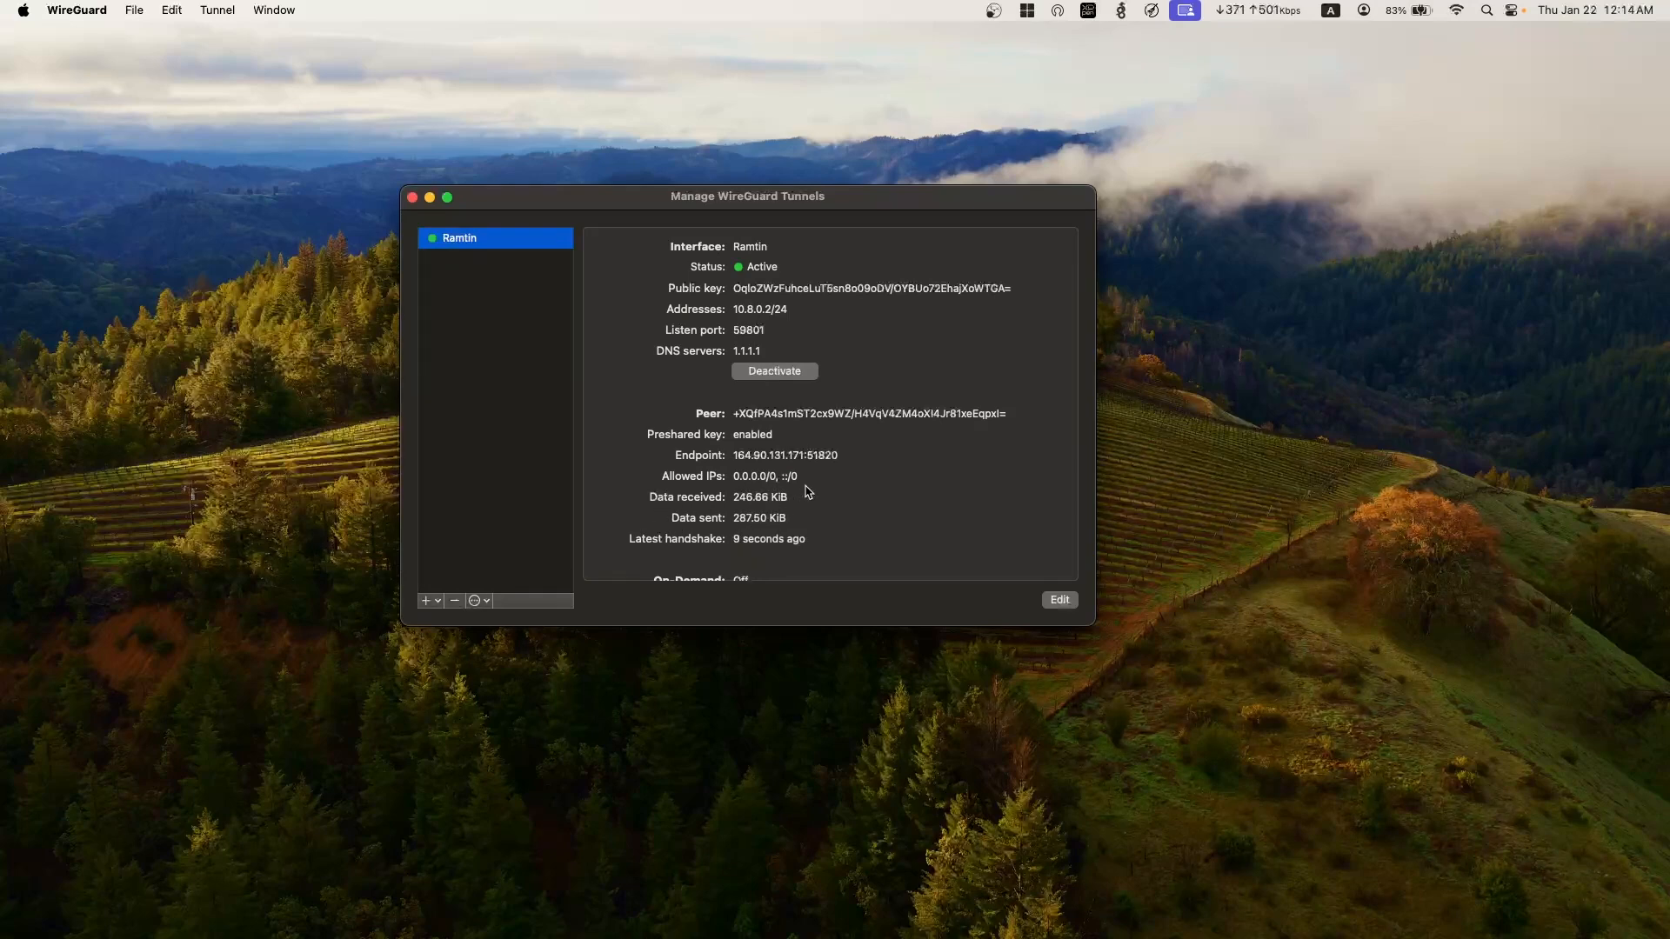
Step: Return to the browser and check the public IP address and region on iplocation.com in a new tab
key("ctrl+Right")
key("super+t")
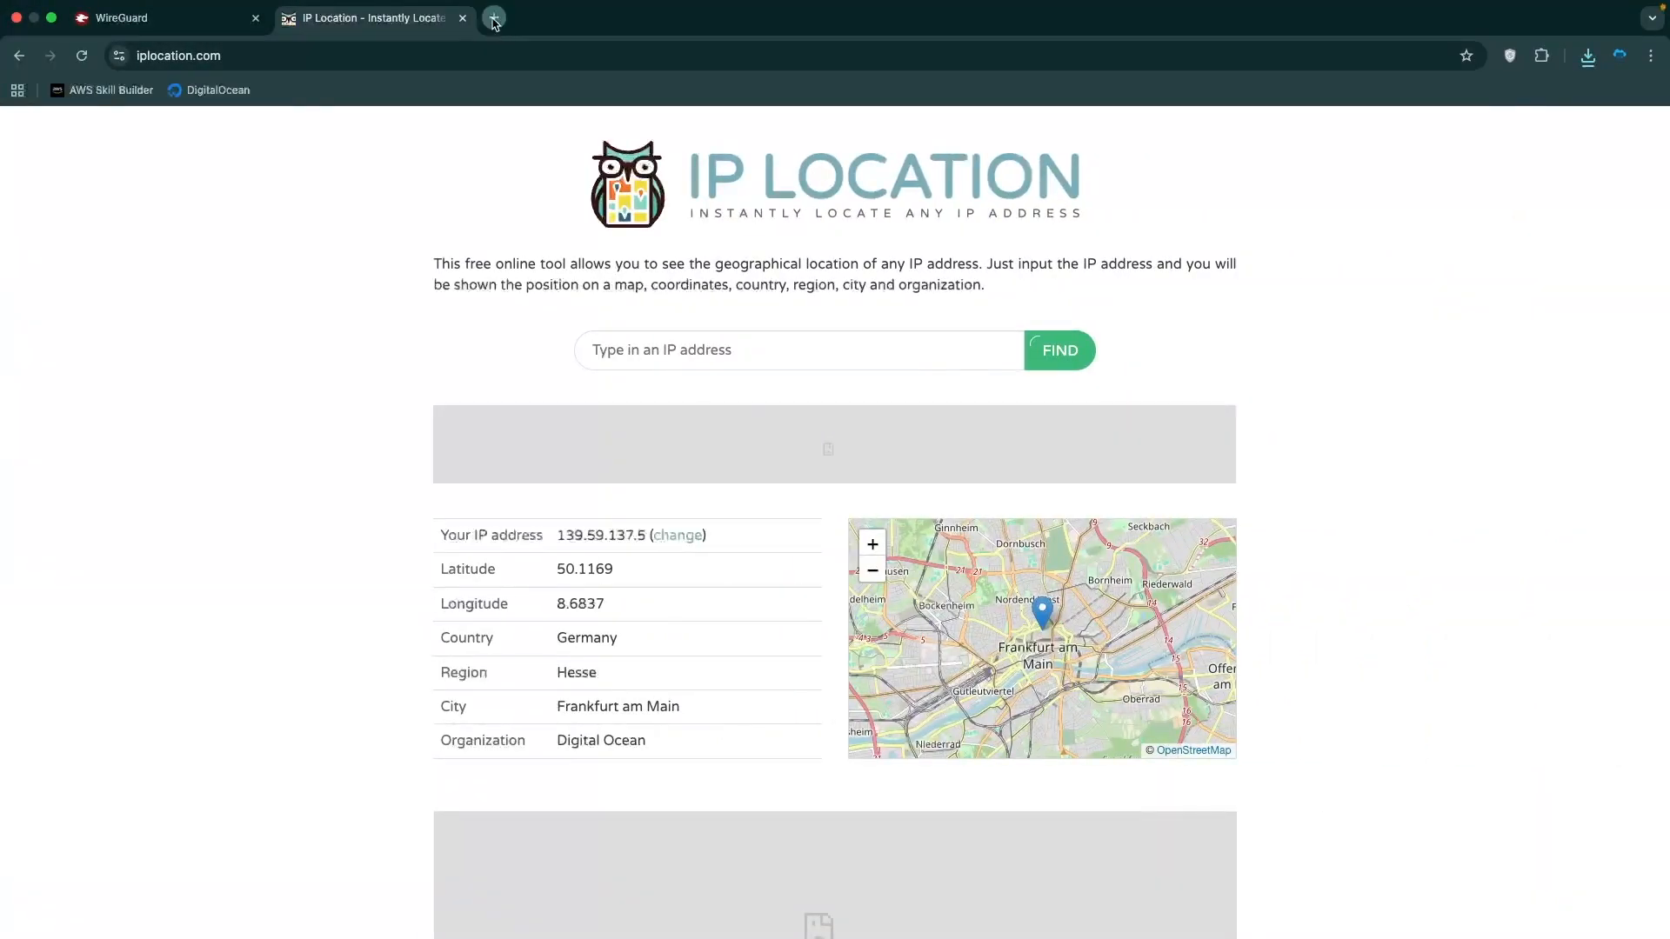
type("iplo")
key("Return")
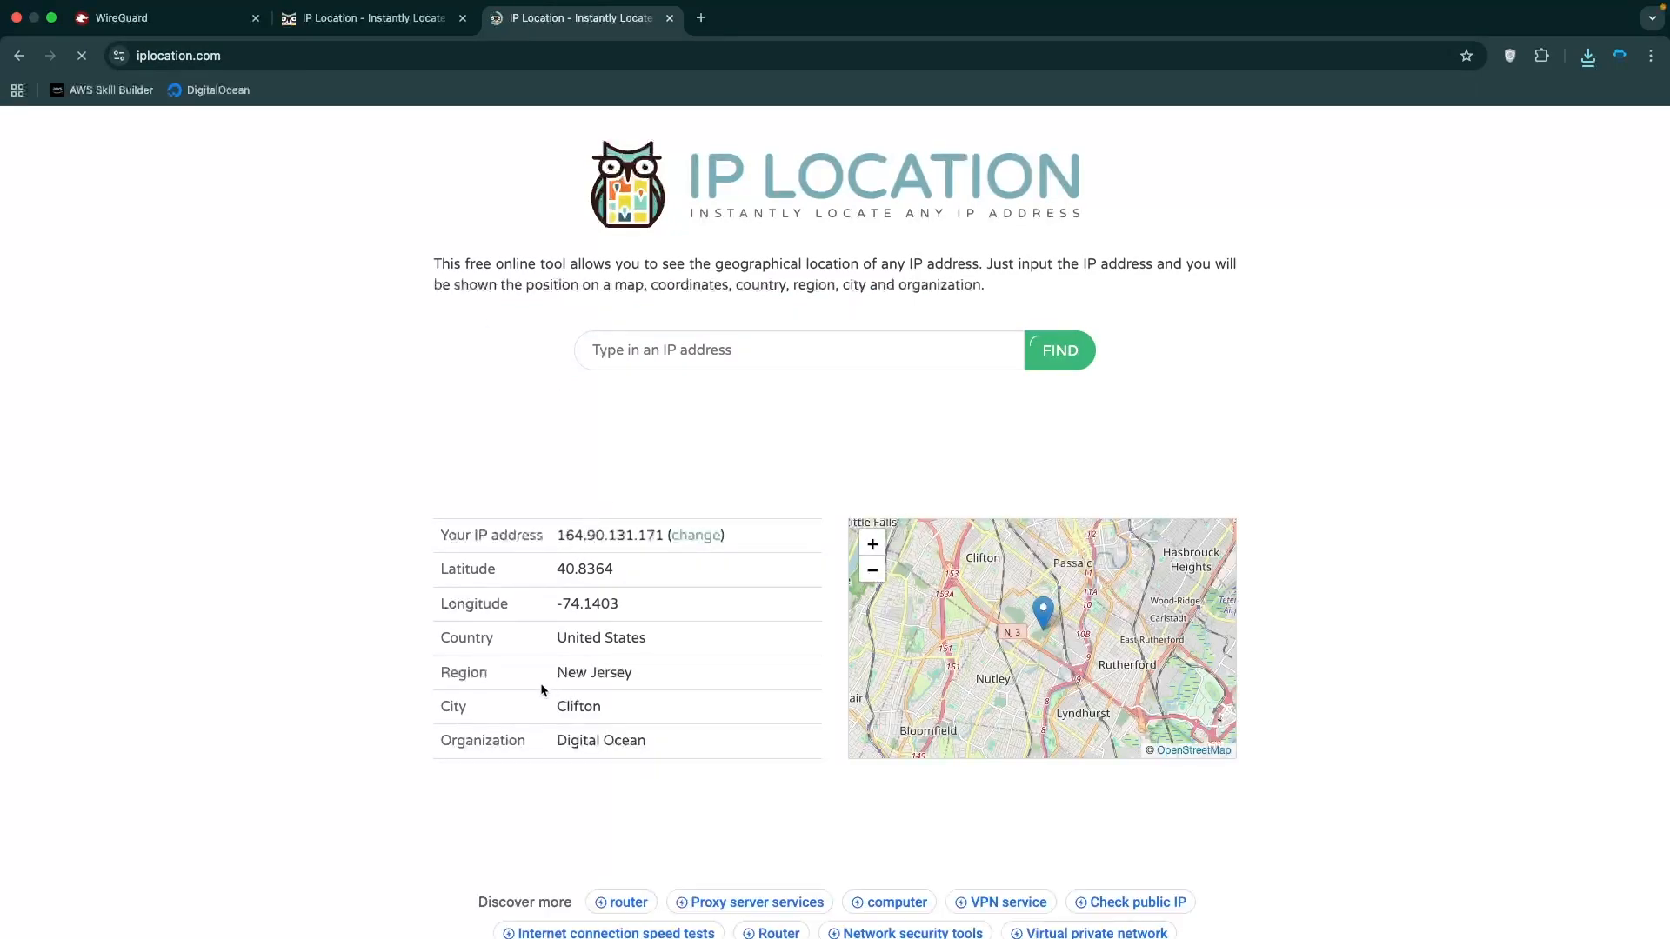
left_click_drag(557, 675, 652, 681)
left_click(411, 666)
Step: Deactivate the tunnel in the WireGuard app and recheck the public IP location on iplocation.com in another browser tab
key("ctrl+Left")
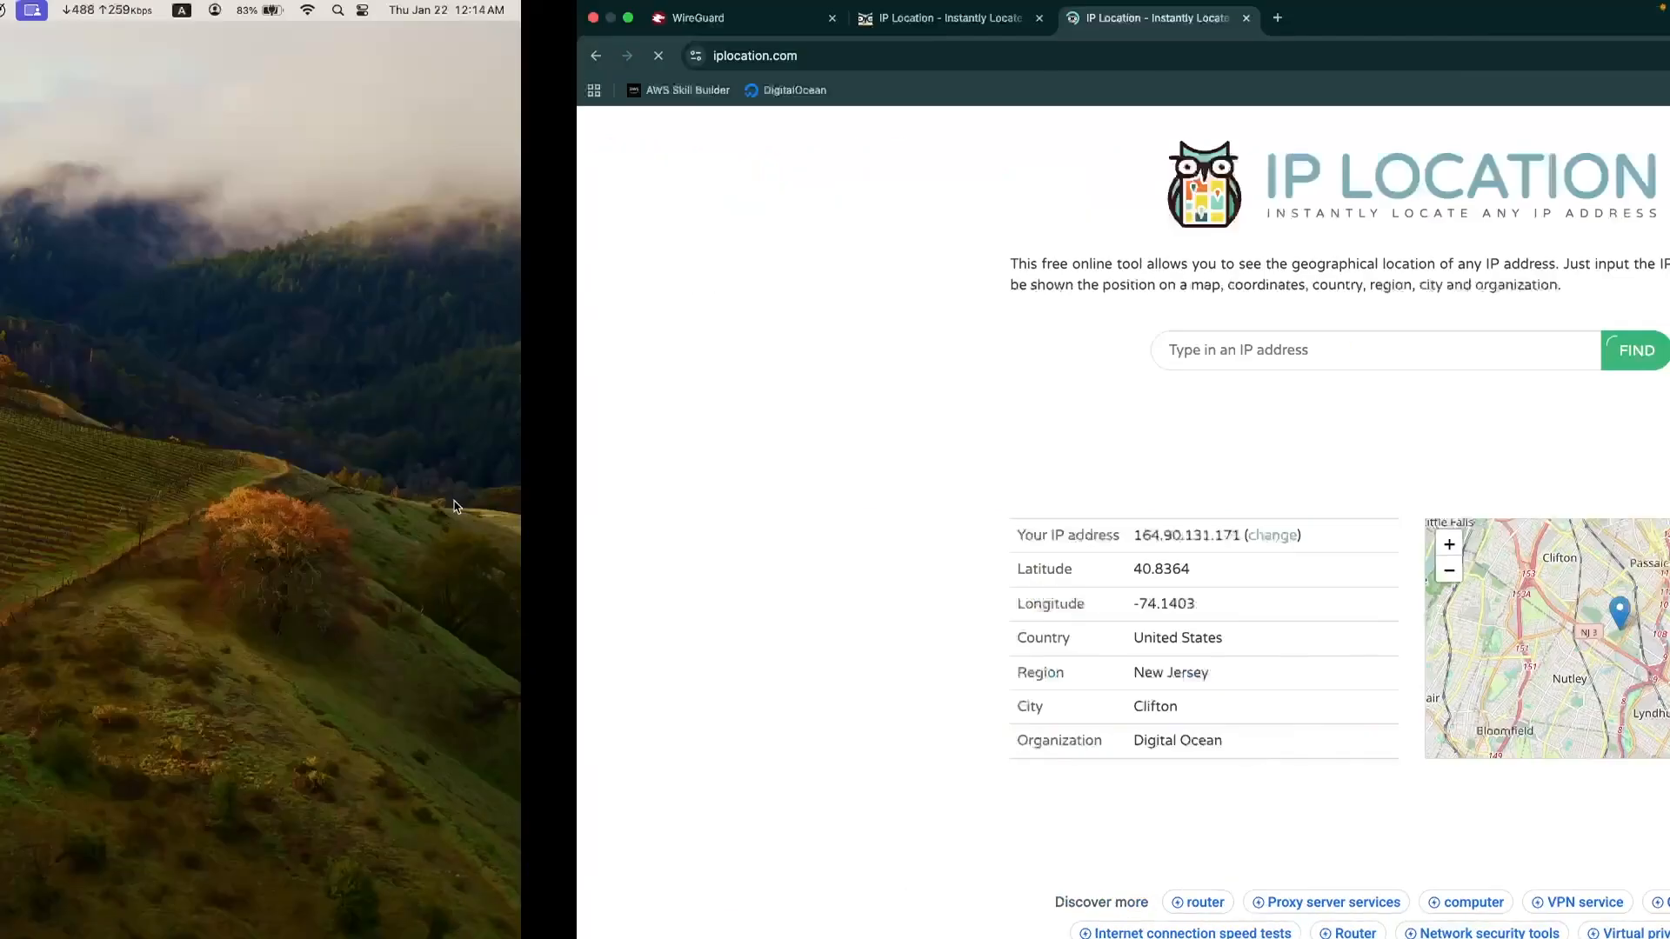
left_click(784, 375)
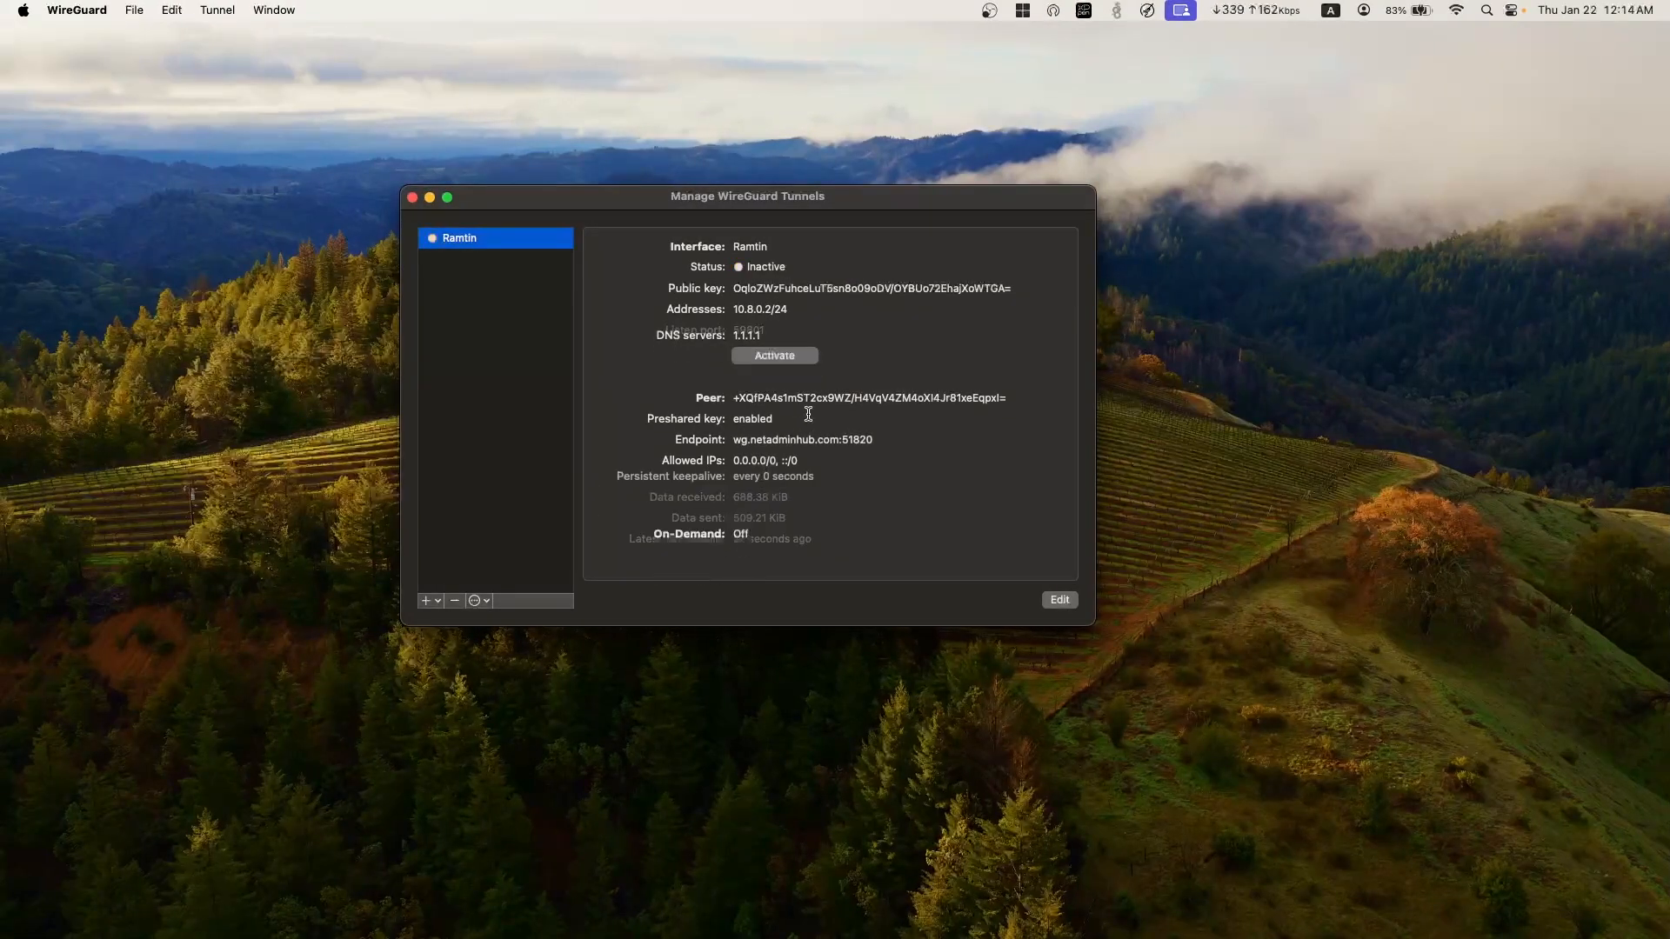
key("ctrl+Right")
left_click(715, 22)
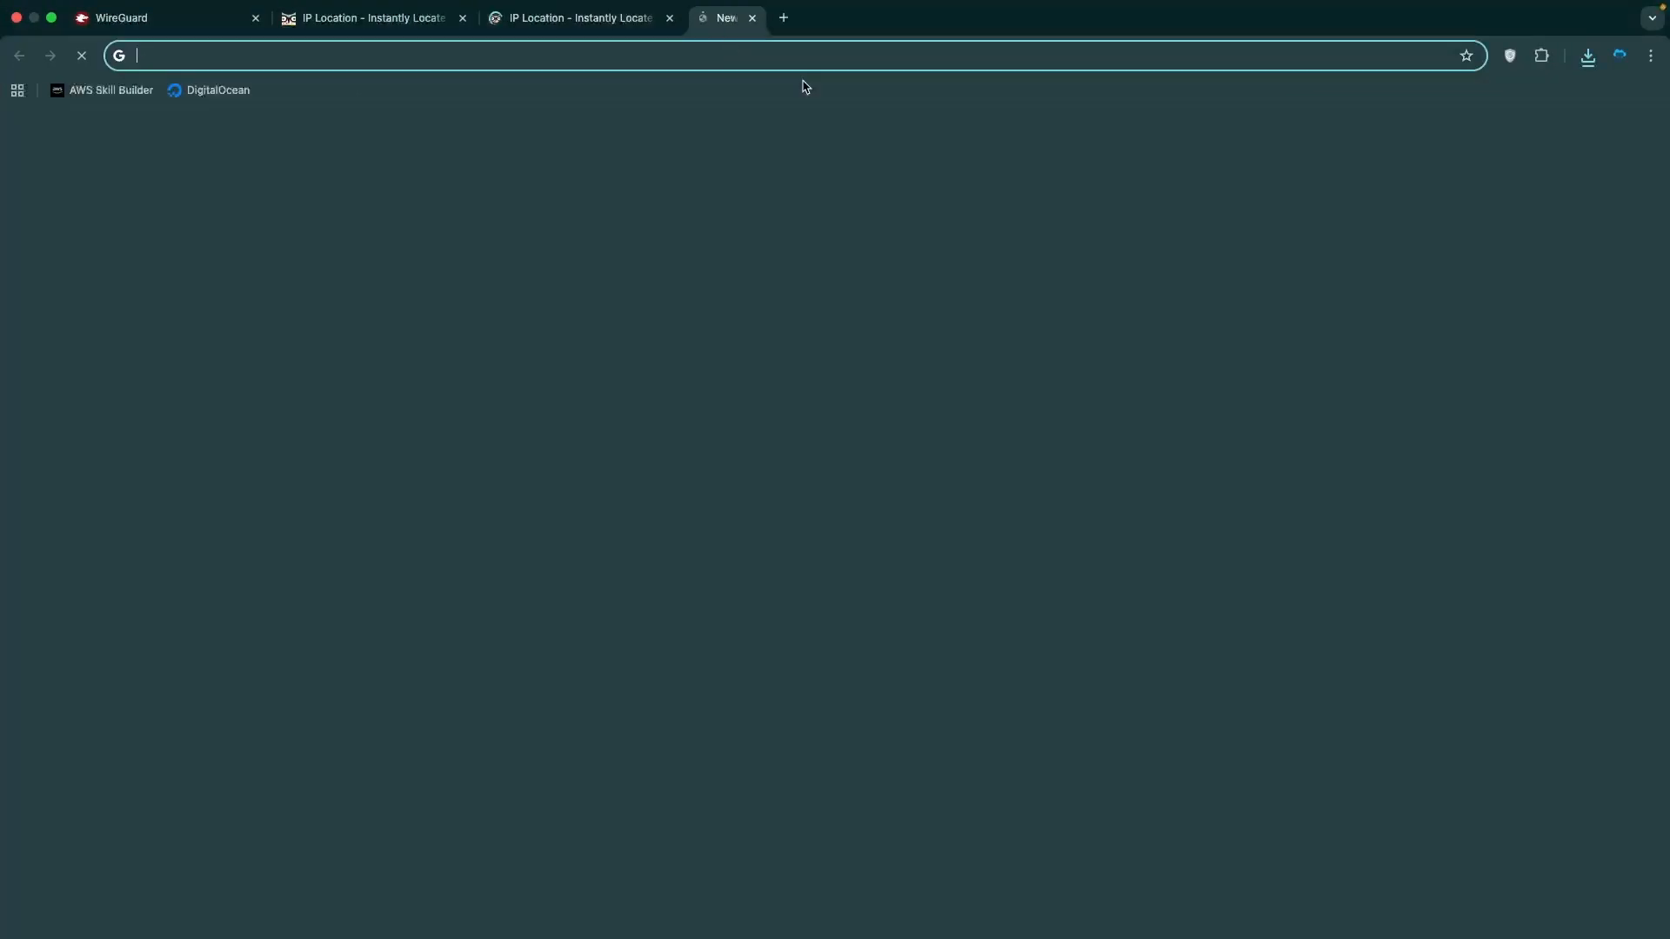
type("ip")
key("Return")
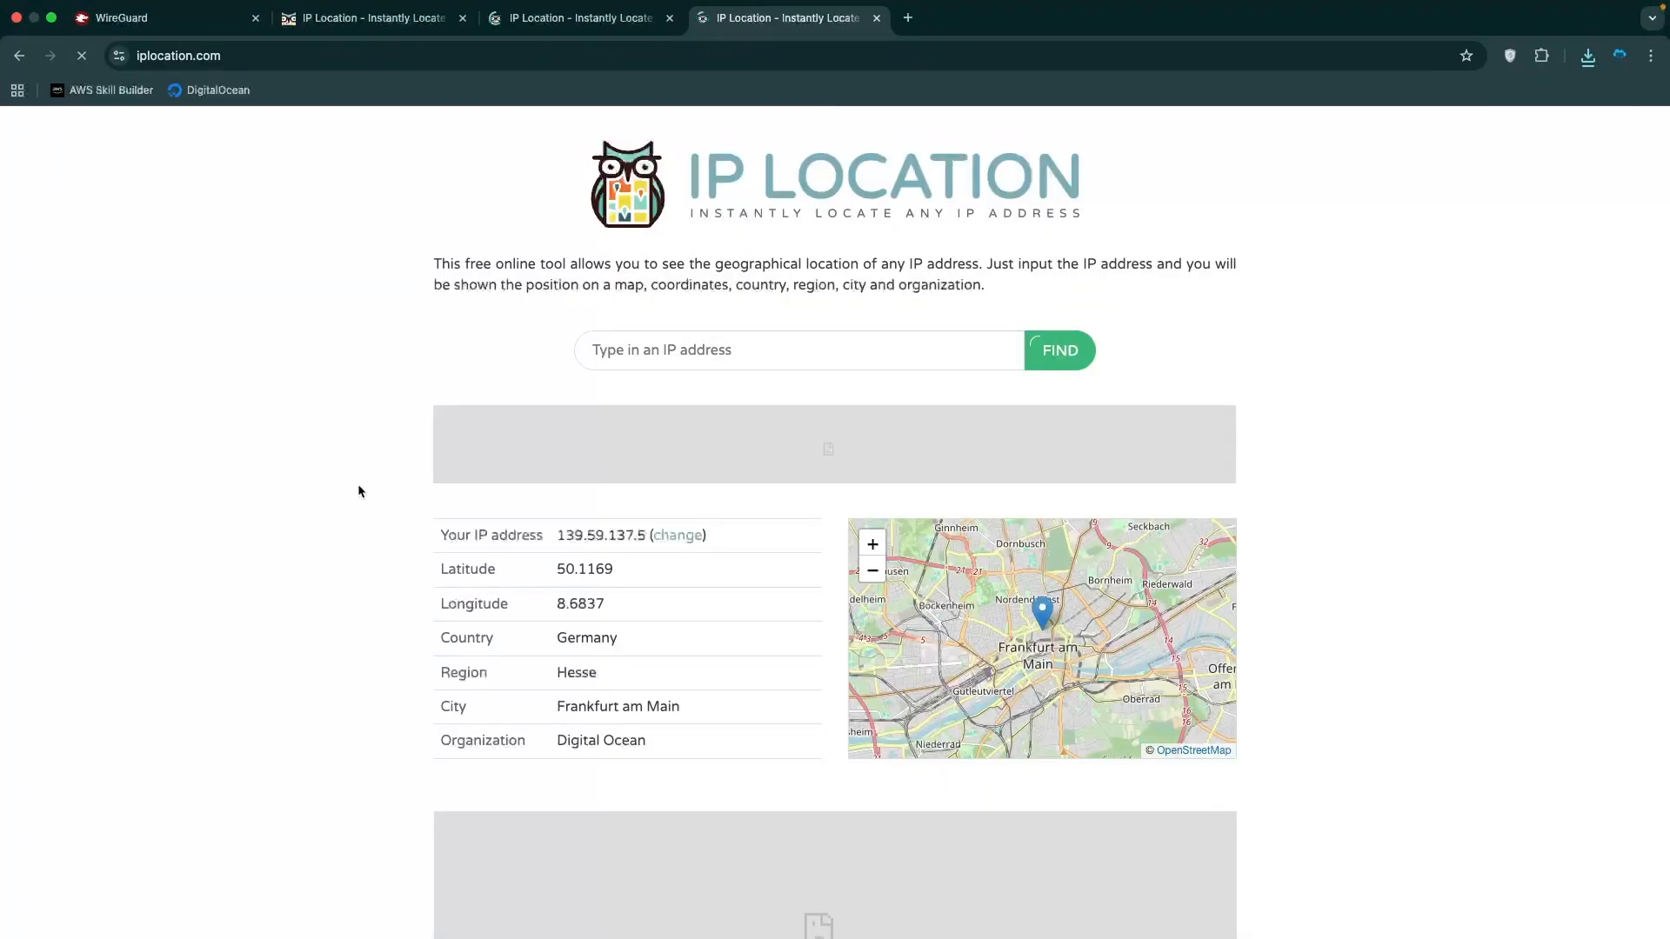
Step: Switch to WinBox, check the RouterOS version in the router's system resources, and open the WireGuard interface list
key("super+Tab")
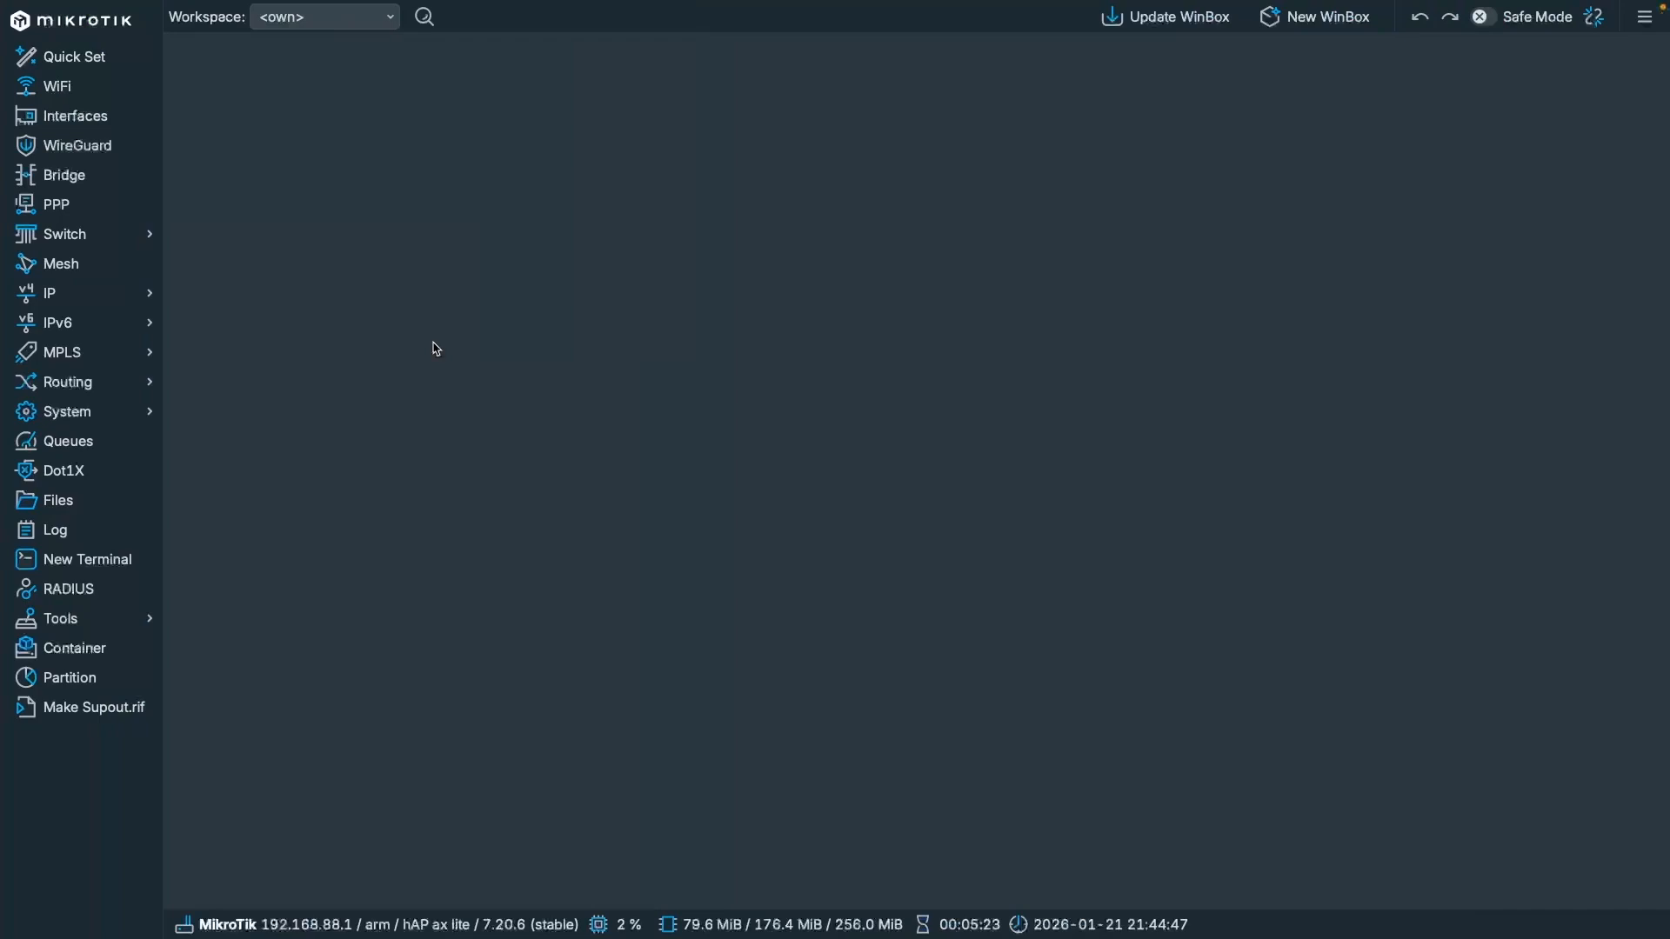
left_click(81, 416)
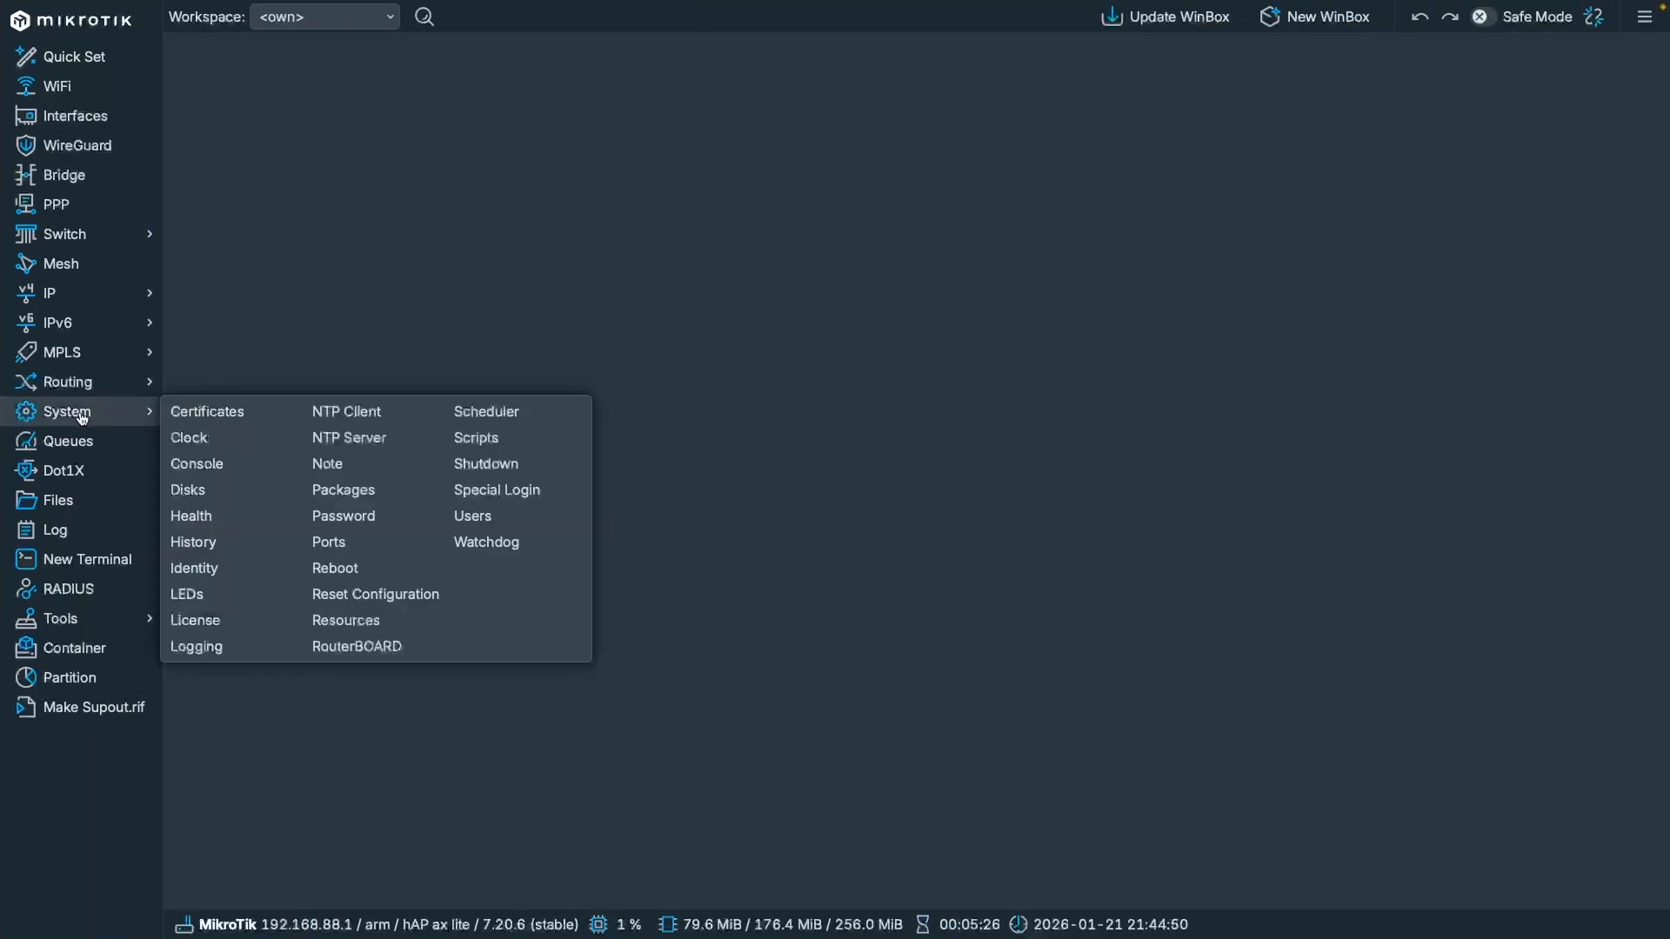
left_click(357, 620)
left_click(972, 709)
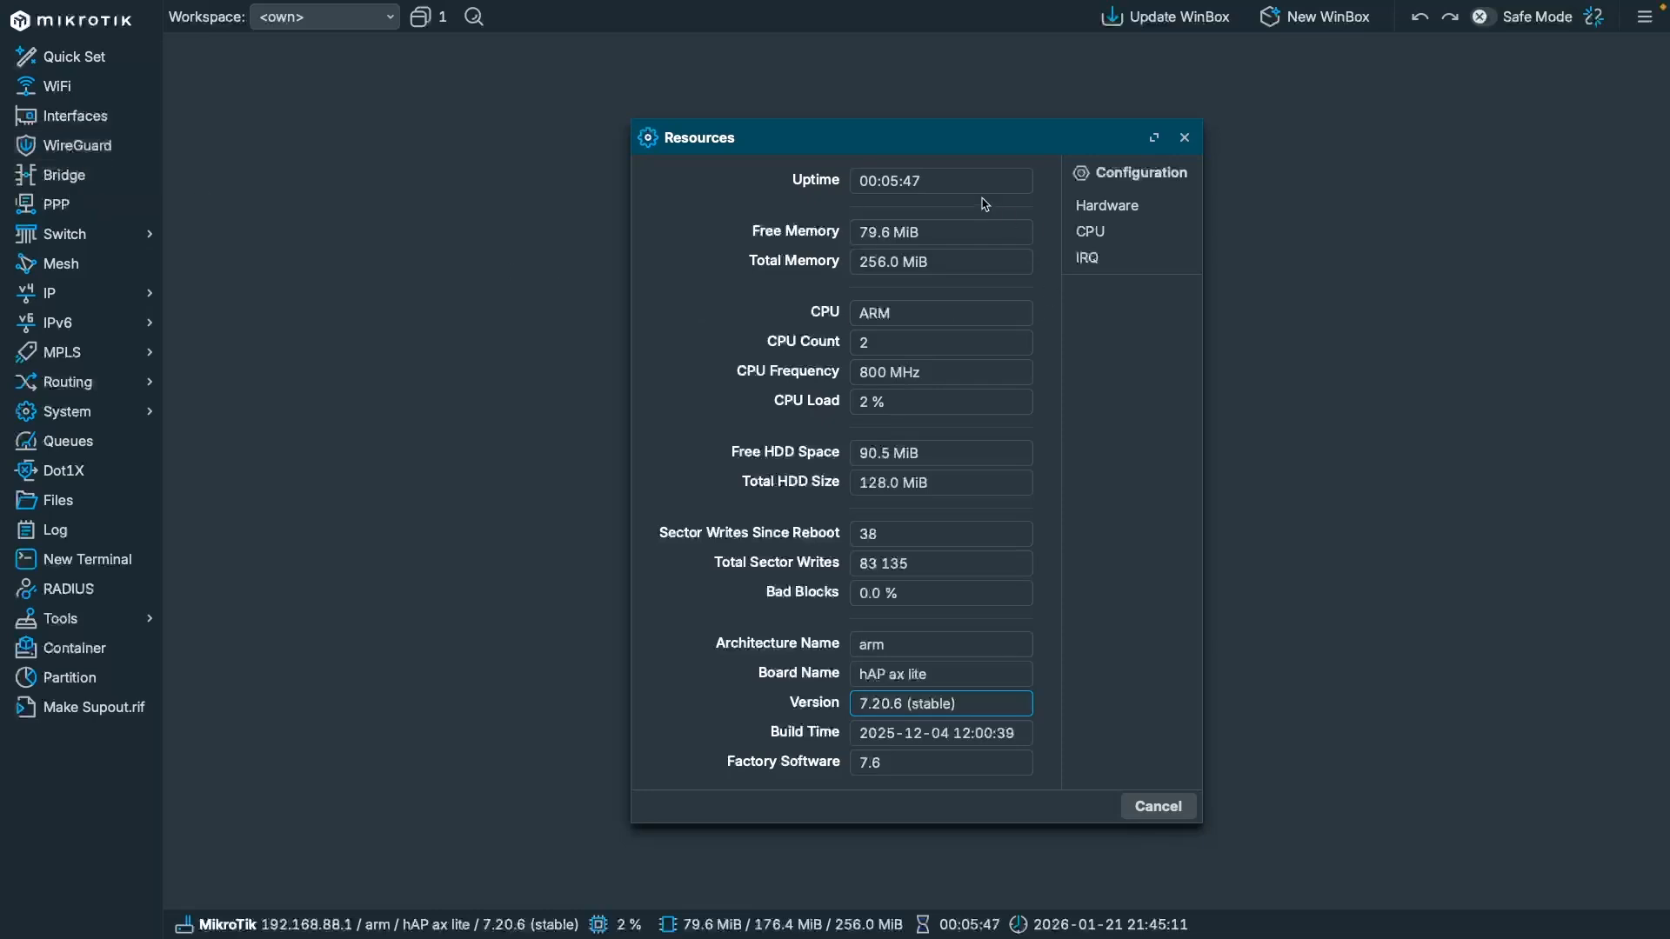
key("Escape")
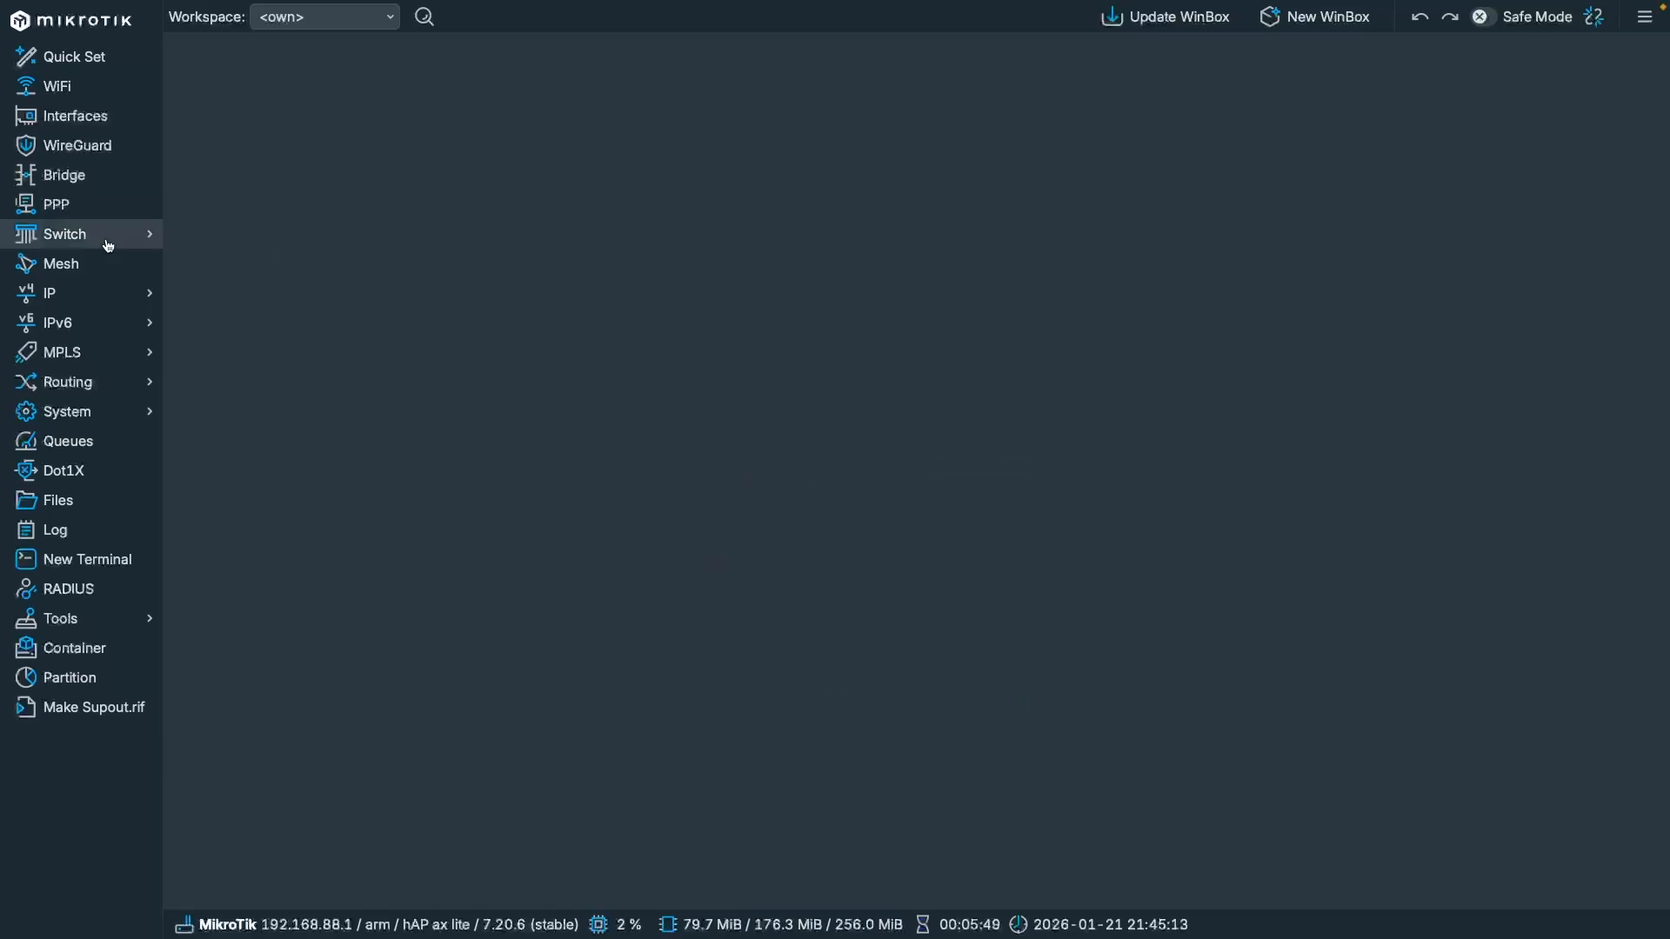
left_click(52, 147)
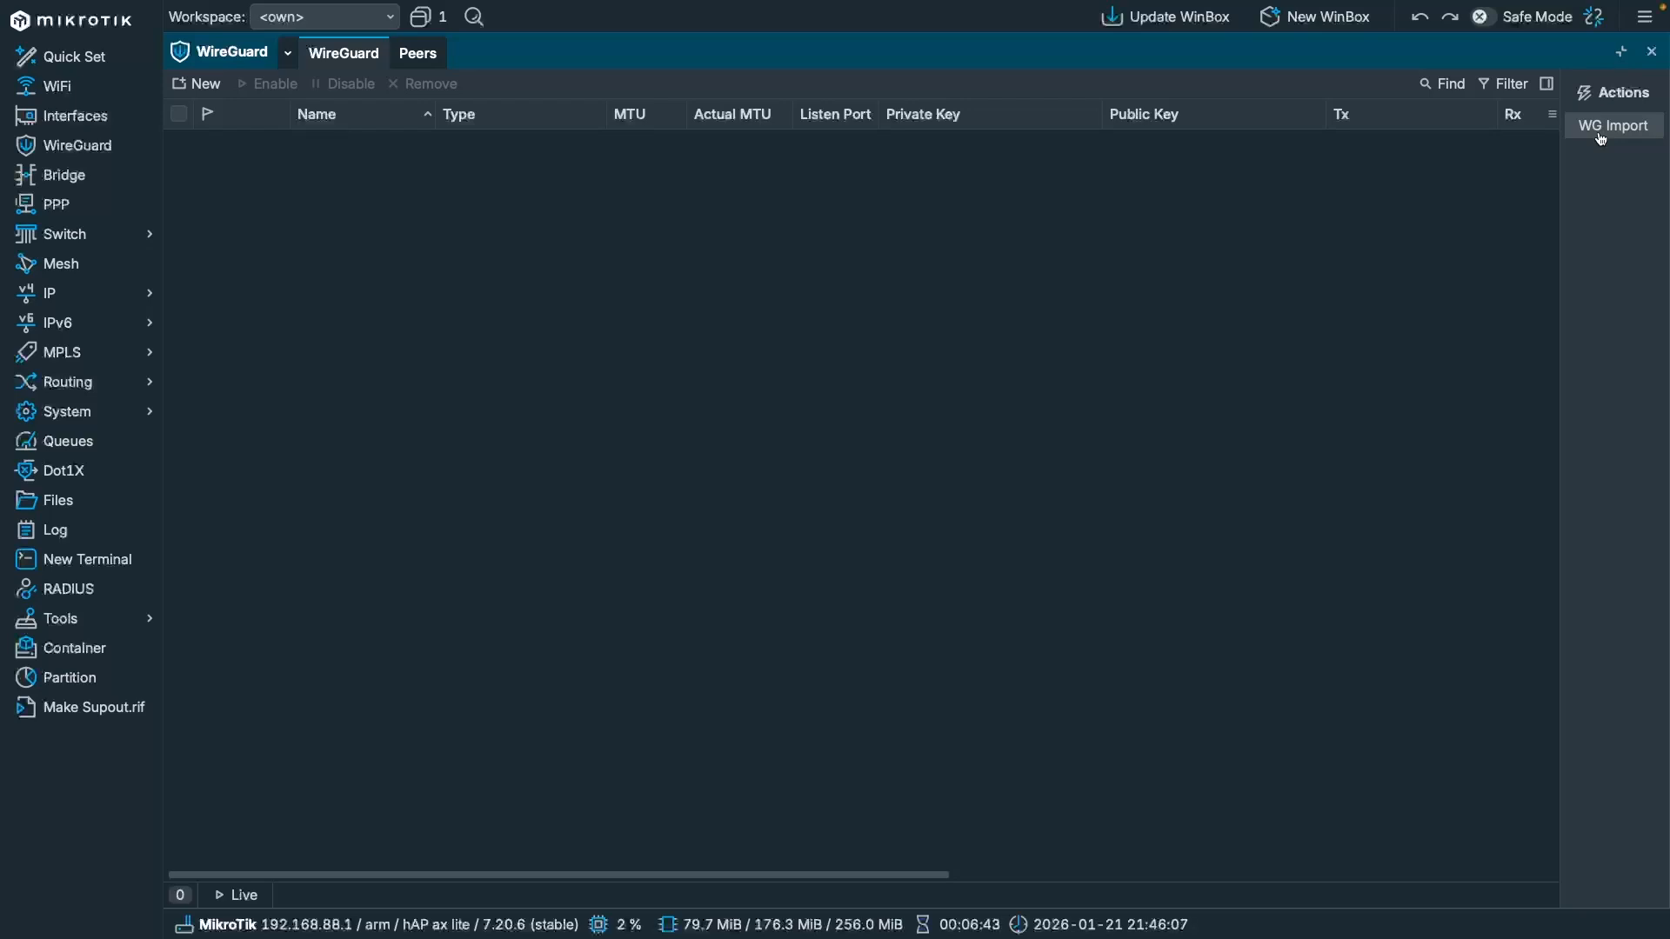
Step: Switch to the Downloads folder in Finder and open the downloaded client configuration file with Visual Studio Code
key("ctrl+Left")
key("ctrl+Left")
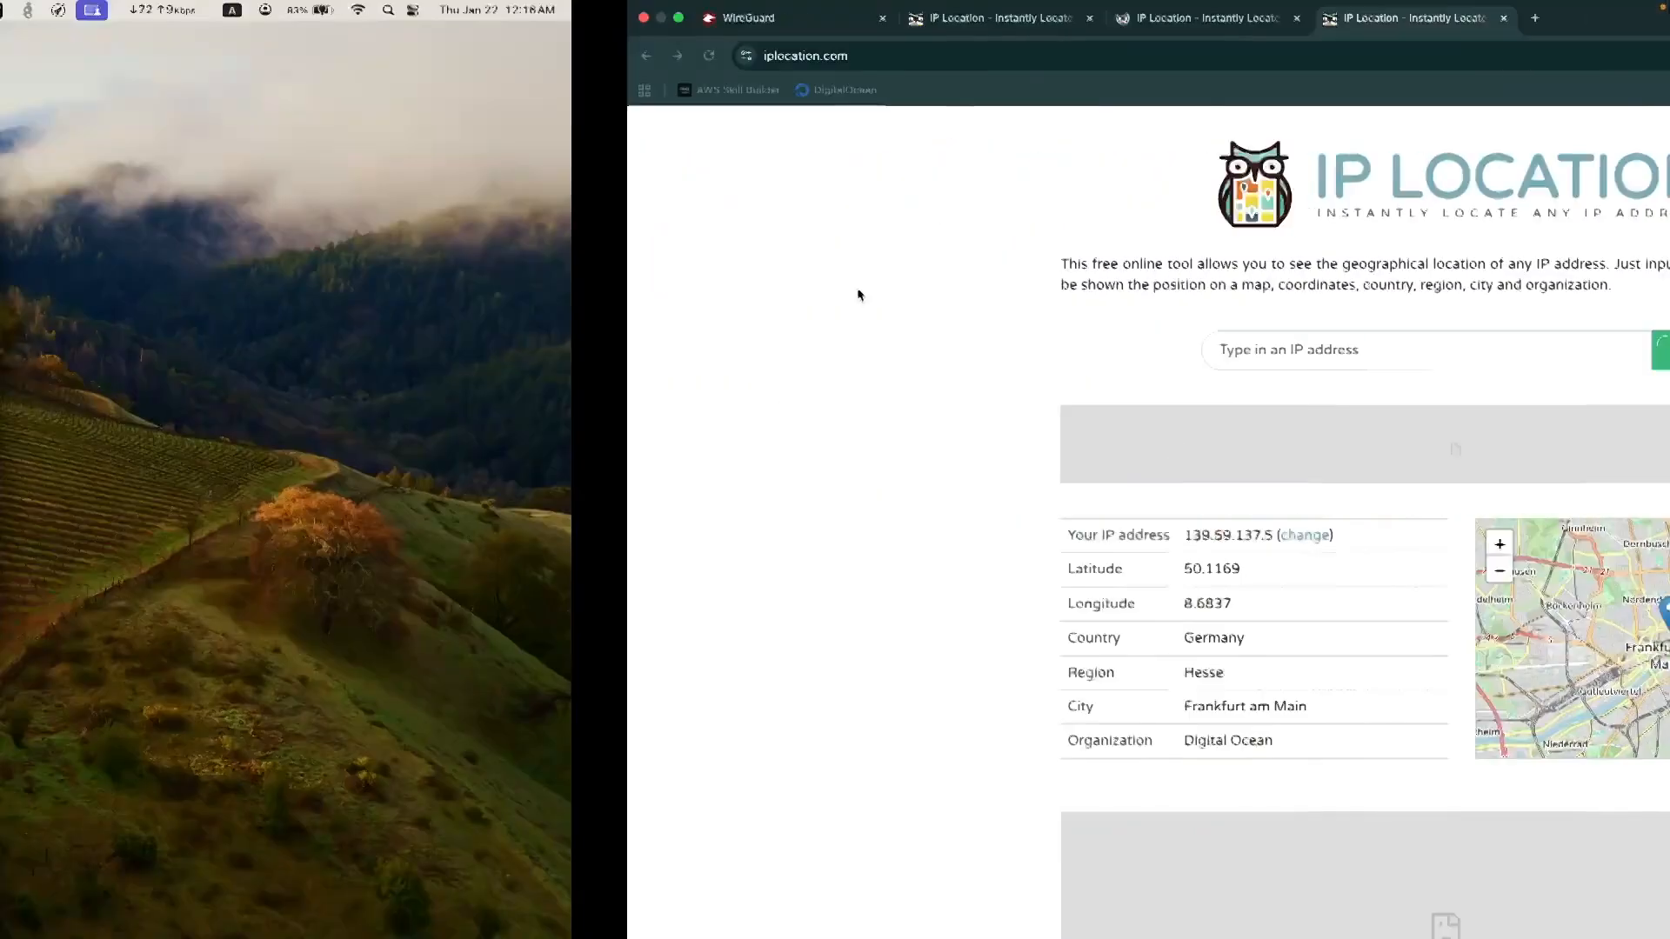
key("ctrl+Left")
key("ctrl+Left")
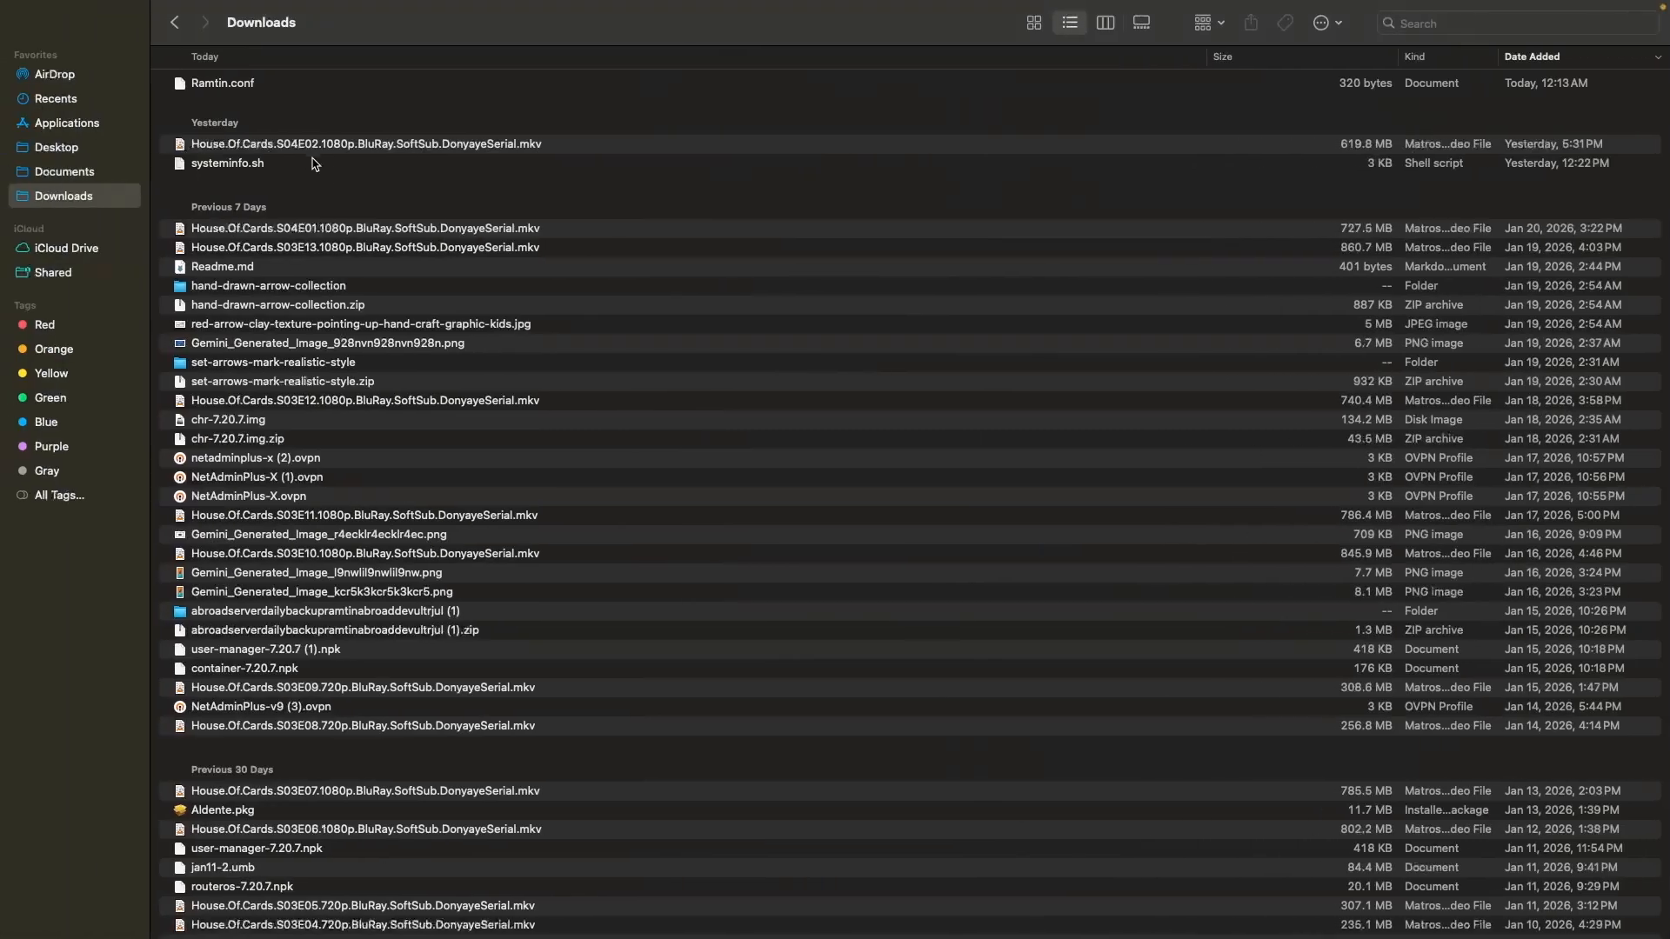
right_click(248, 84)
mouse_move(315, 113)
left_click(452, 210)
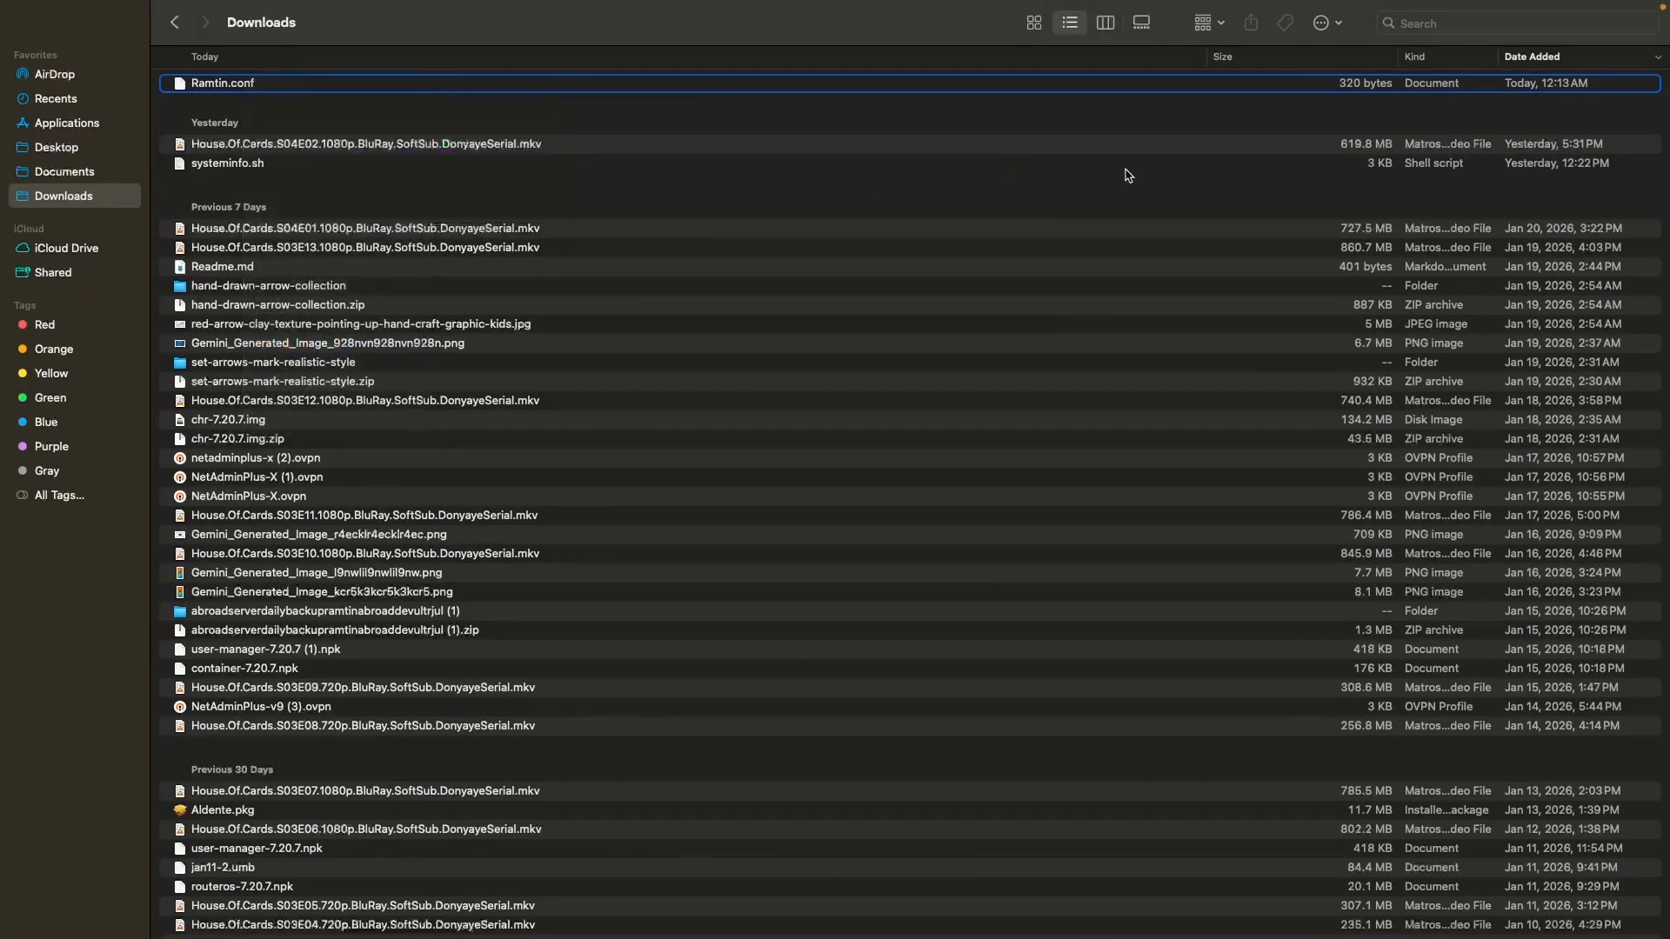
left_click(1157, 325)
type("code")
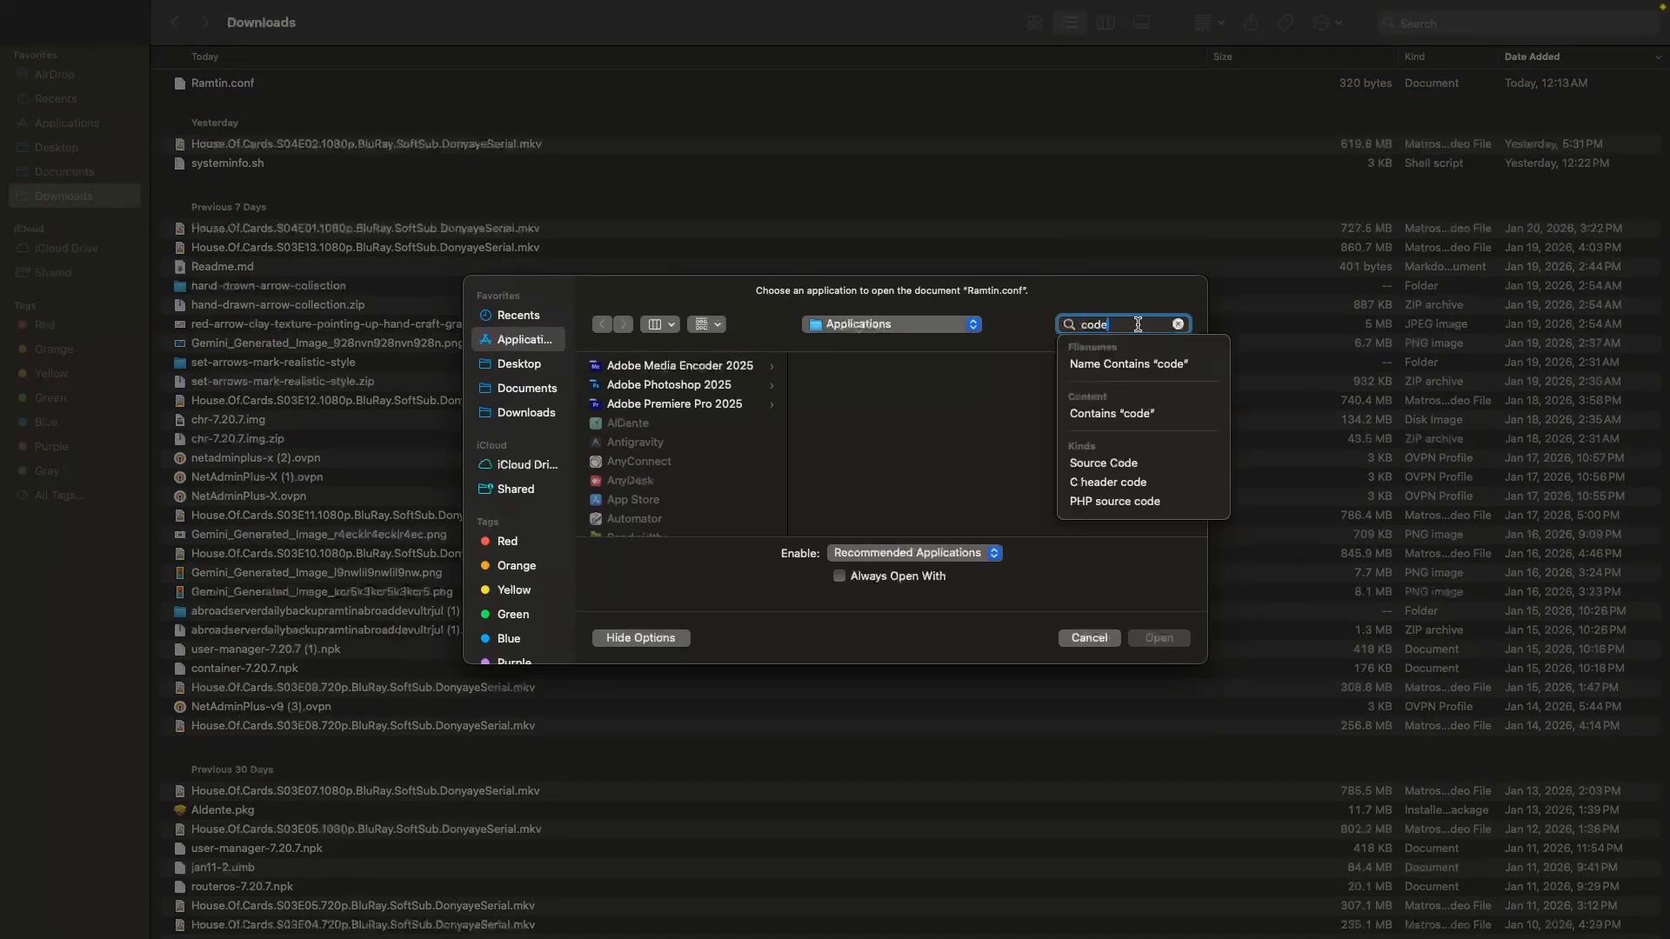
key("Return")
double_click(618, 412)
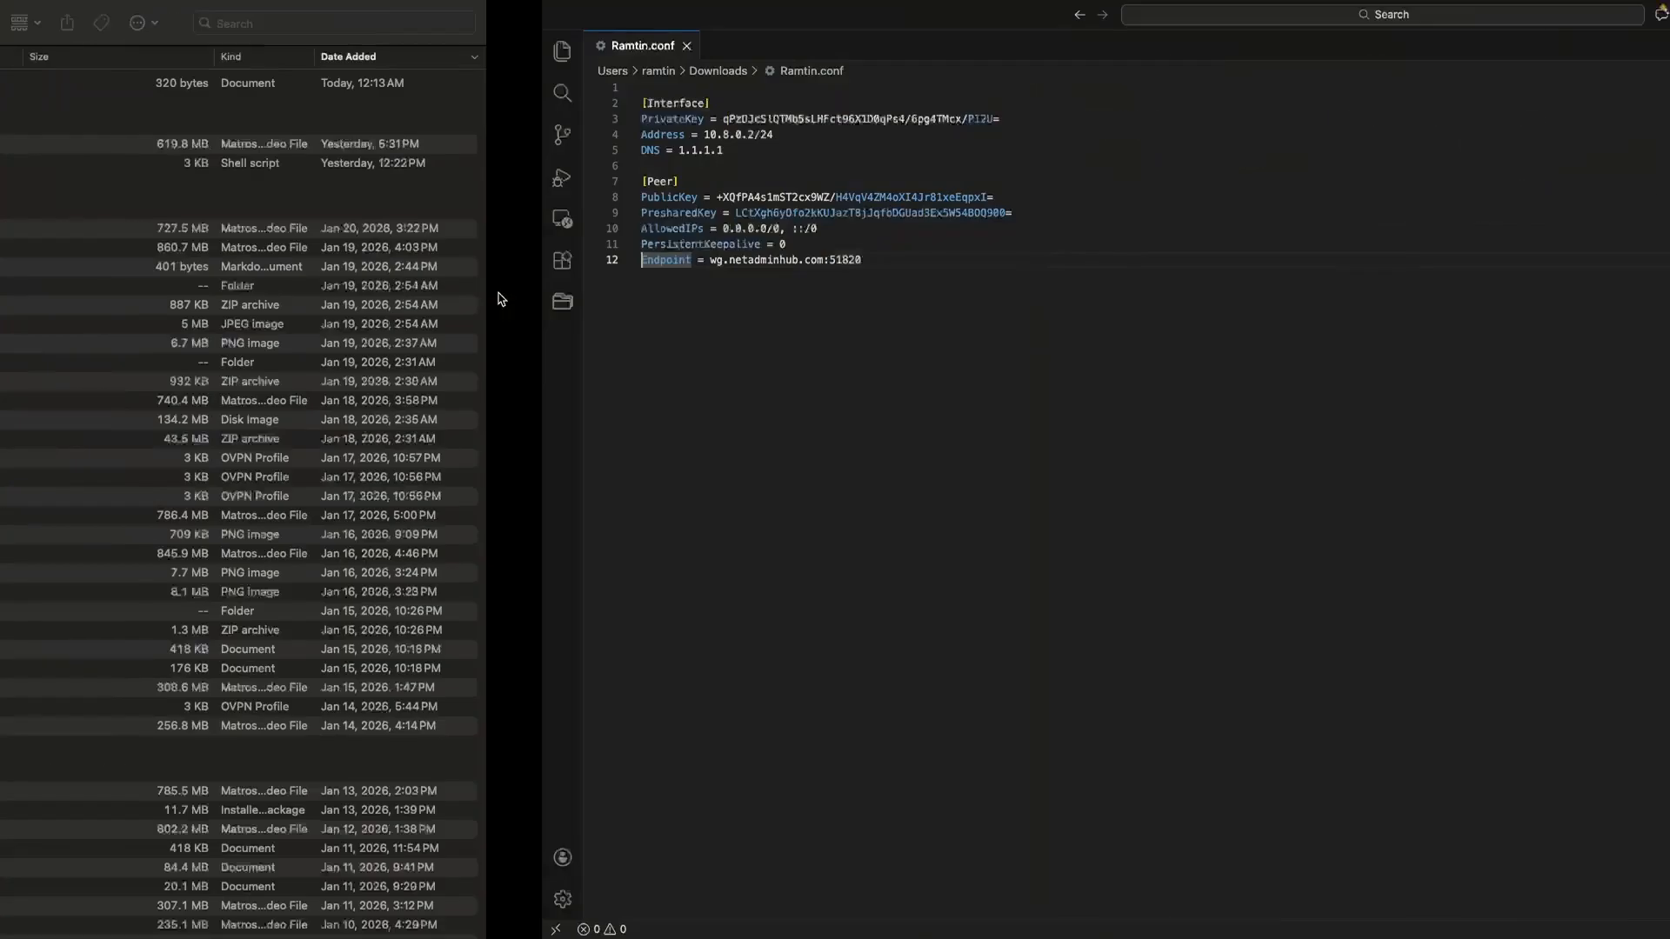
Step: Examine the private key, address and DNS entries in the Interface section of the client configuration file
left_click(294, 119)
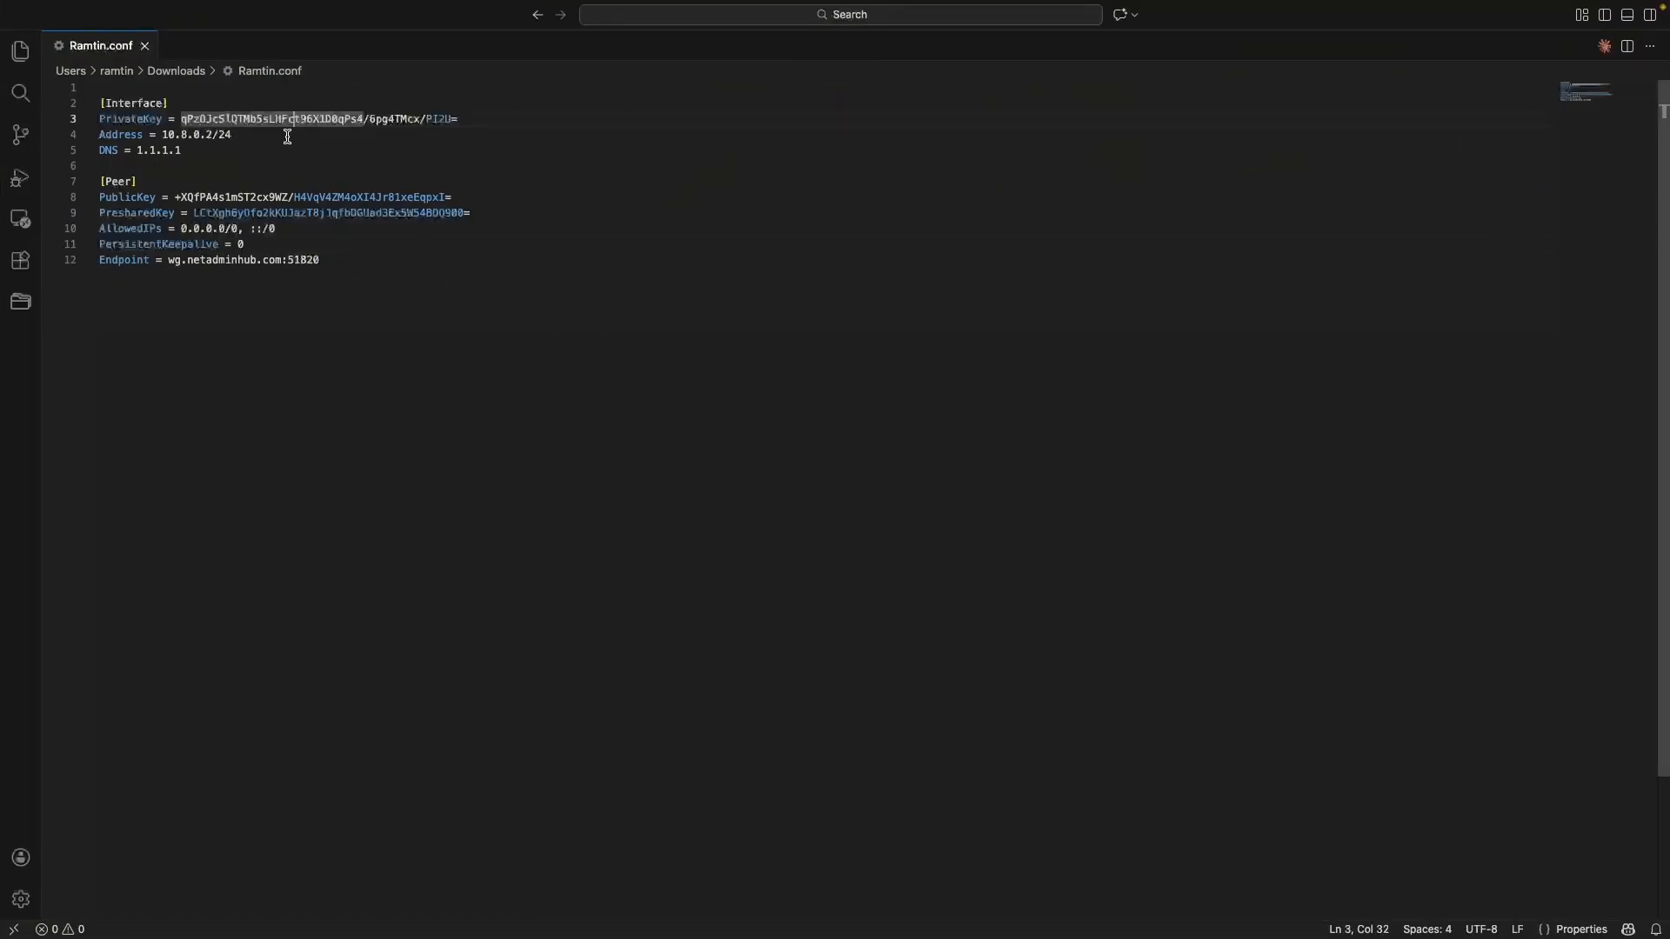
left_click(287, 148)
left_click(206, 101)
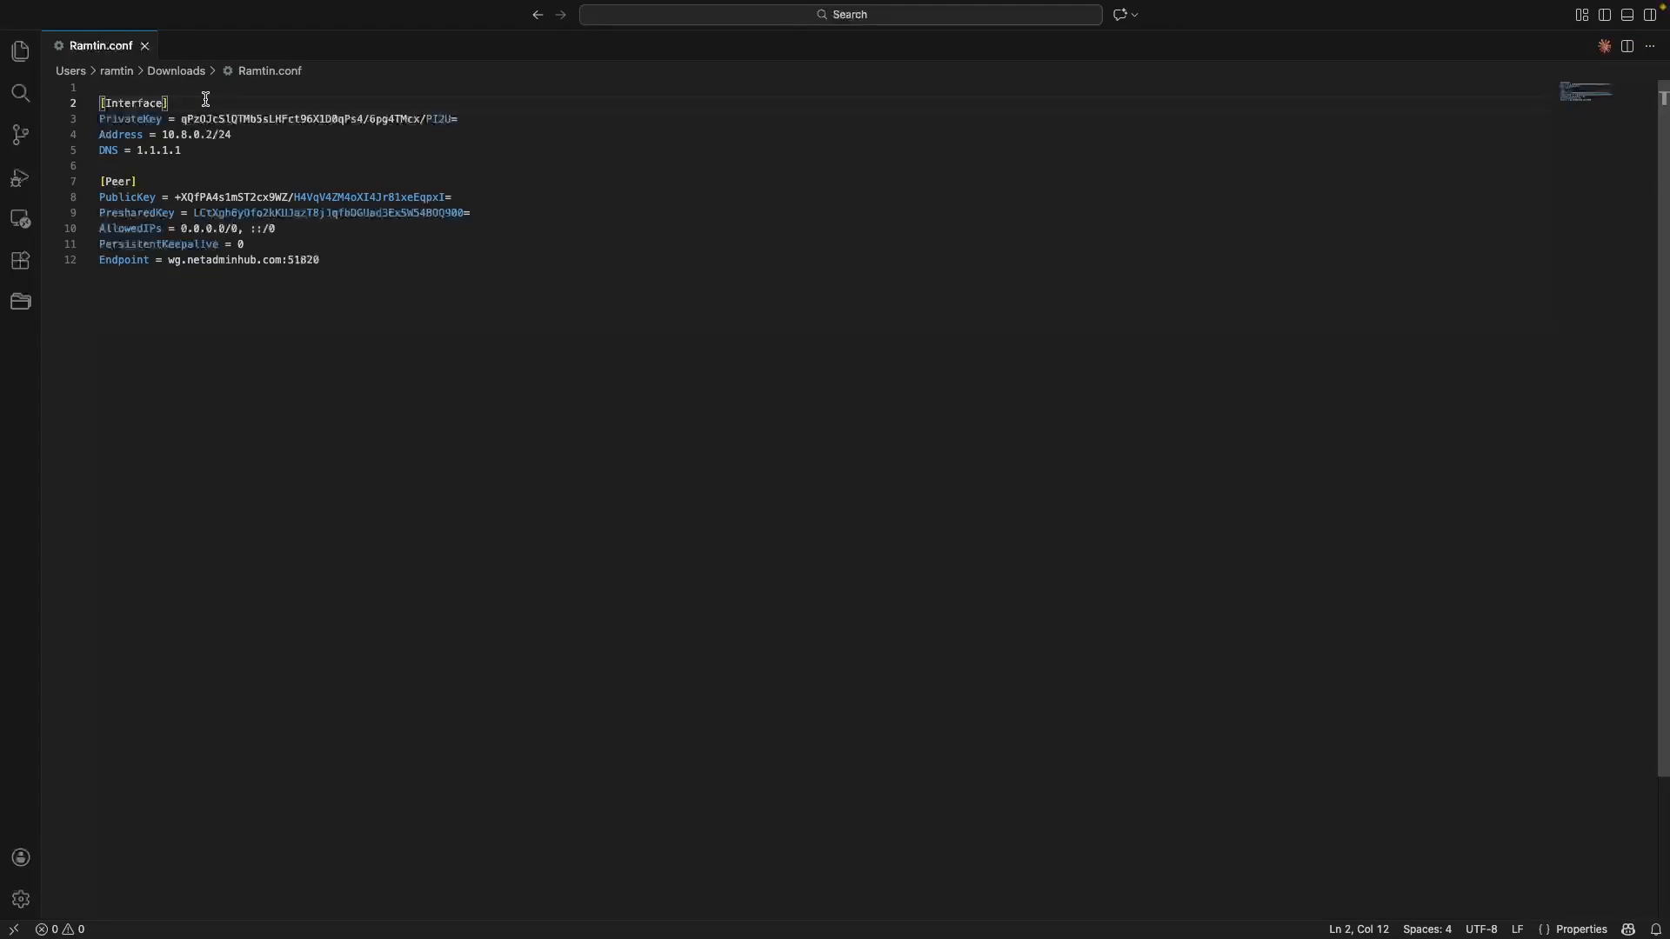
left_click(223, 136)
left_click(232, 146)
double_click(161, 119)
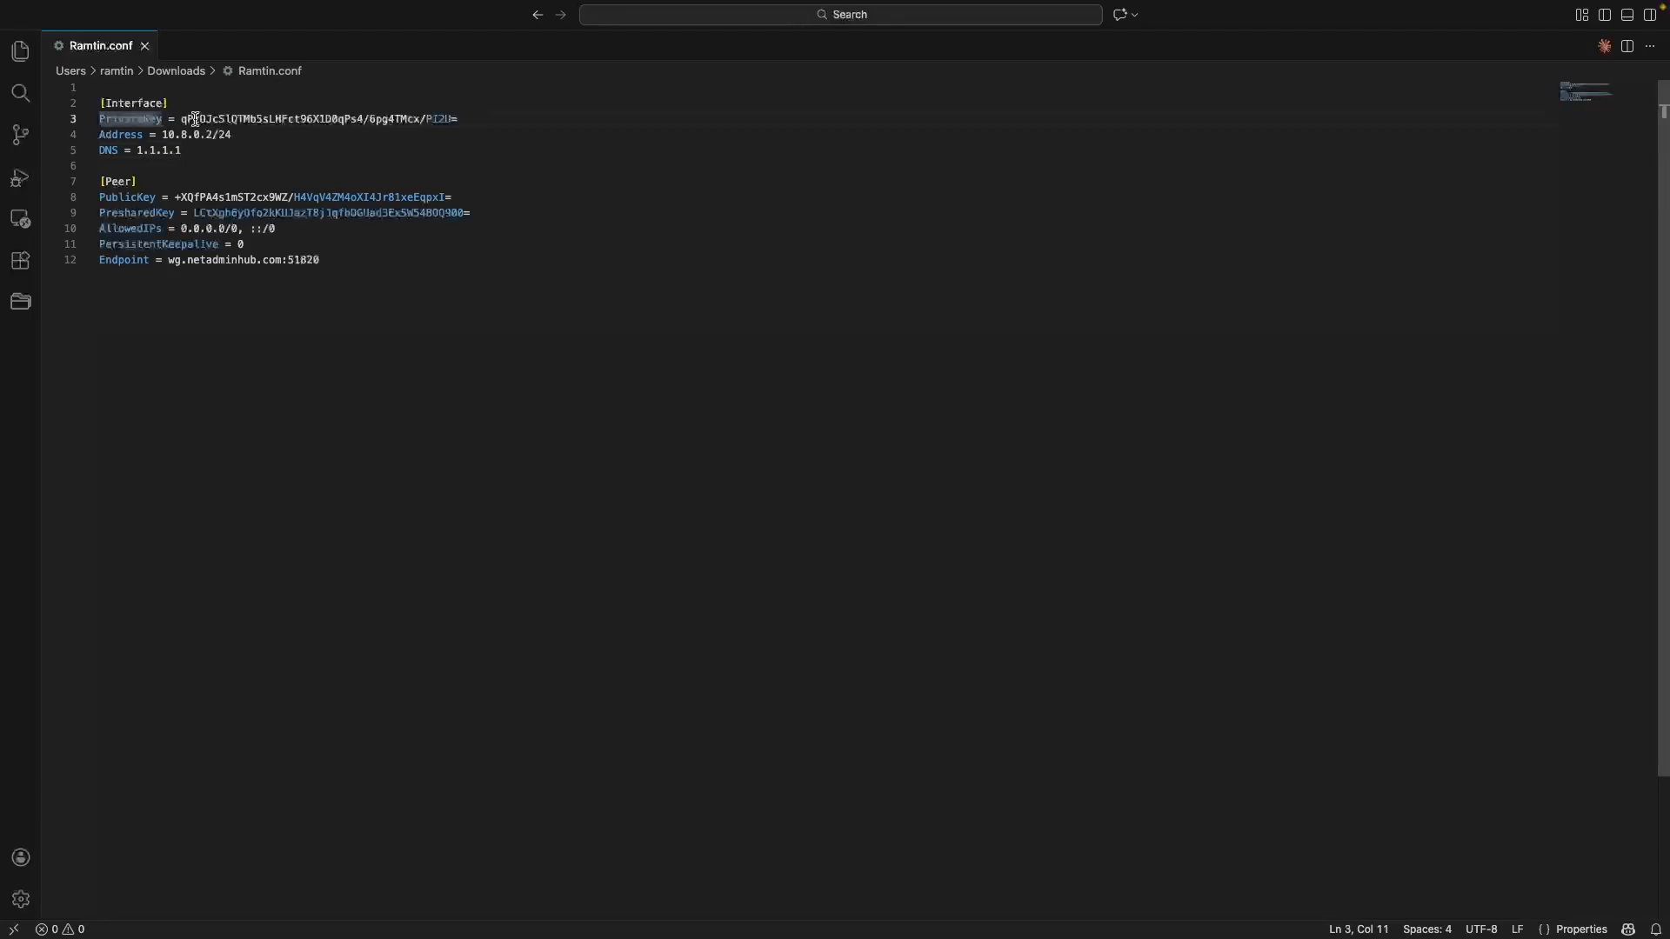
left_click_drag(163, 134, 261, 135)
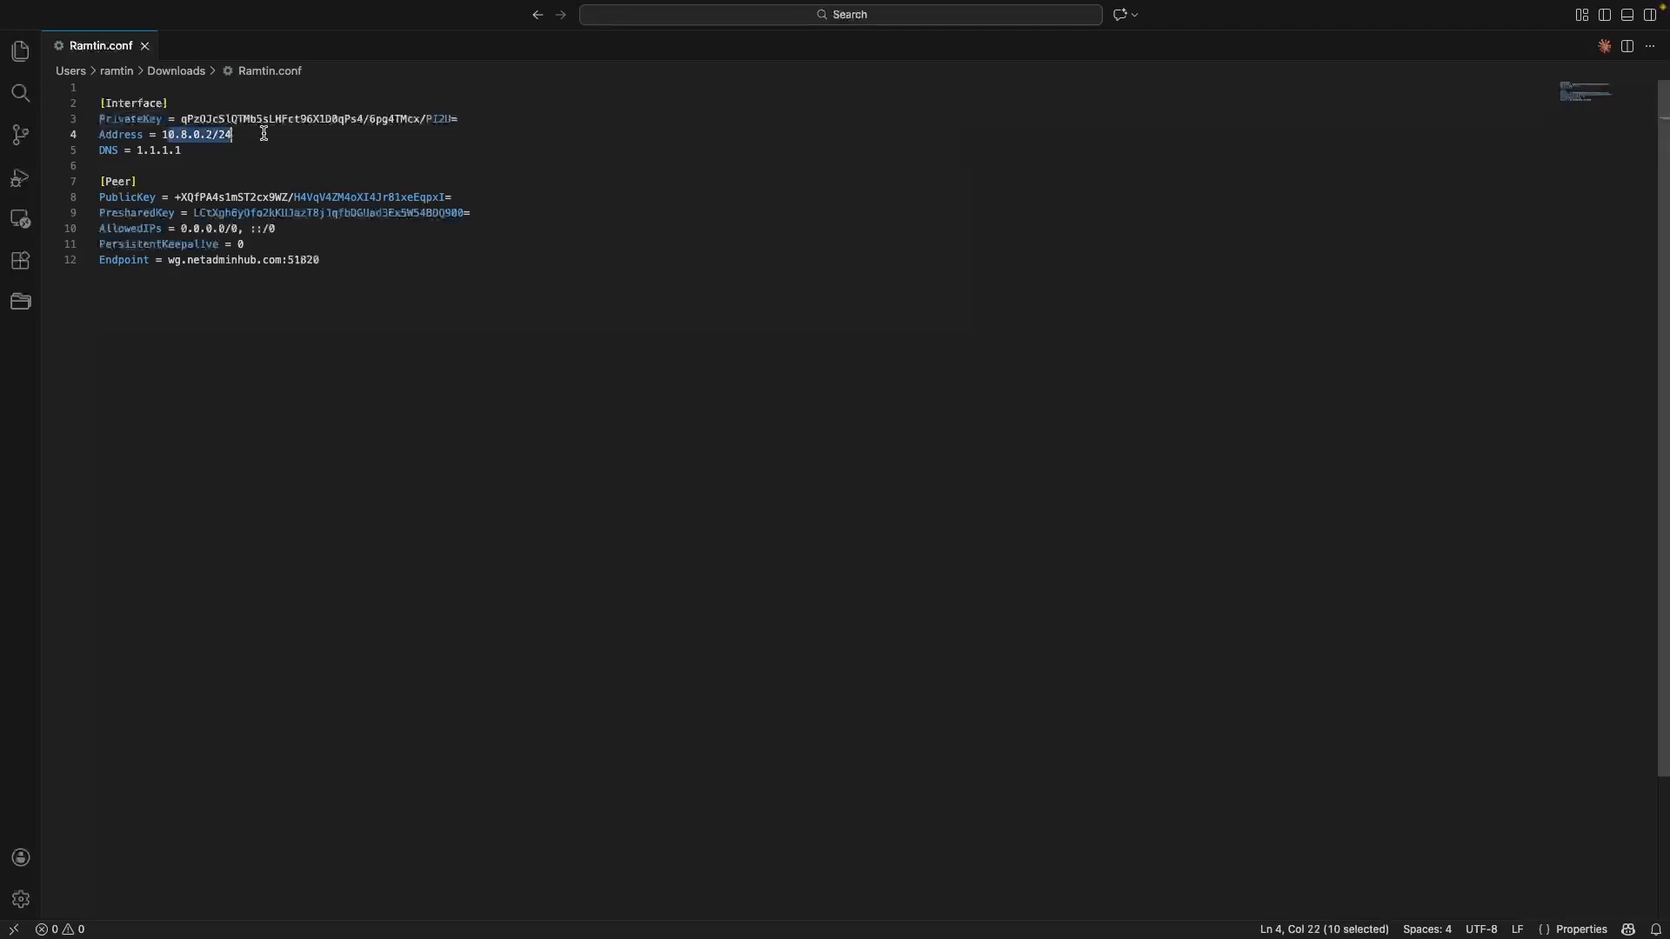
left_click(185, 149)
Step: Examine the public key, preshared key and allowed IPs in the Peer section of the configuration file
left_click(184, 185)
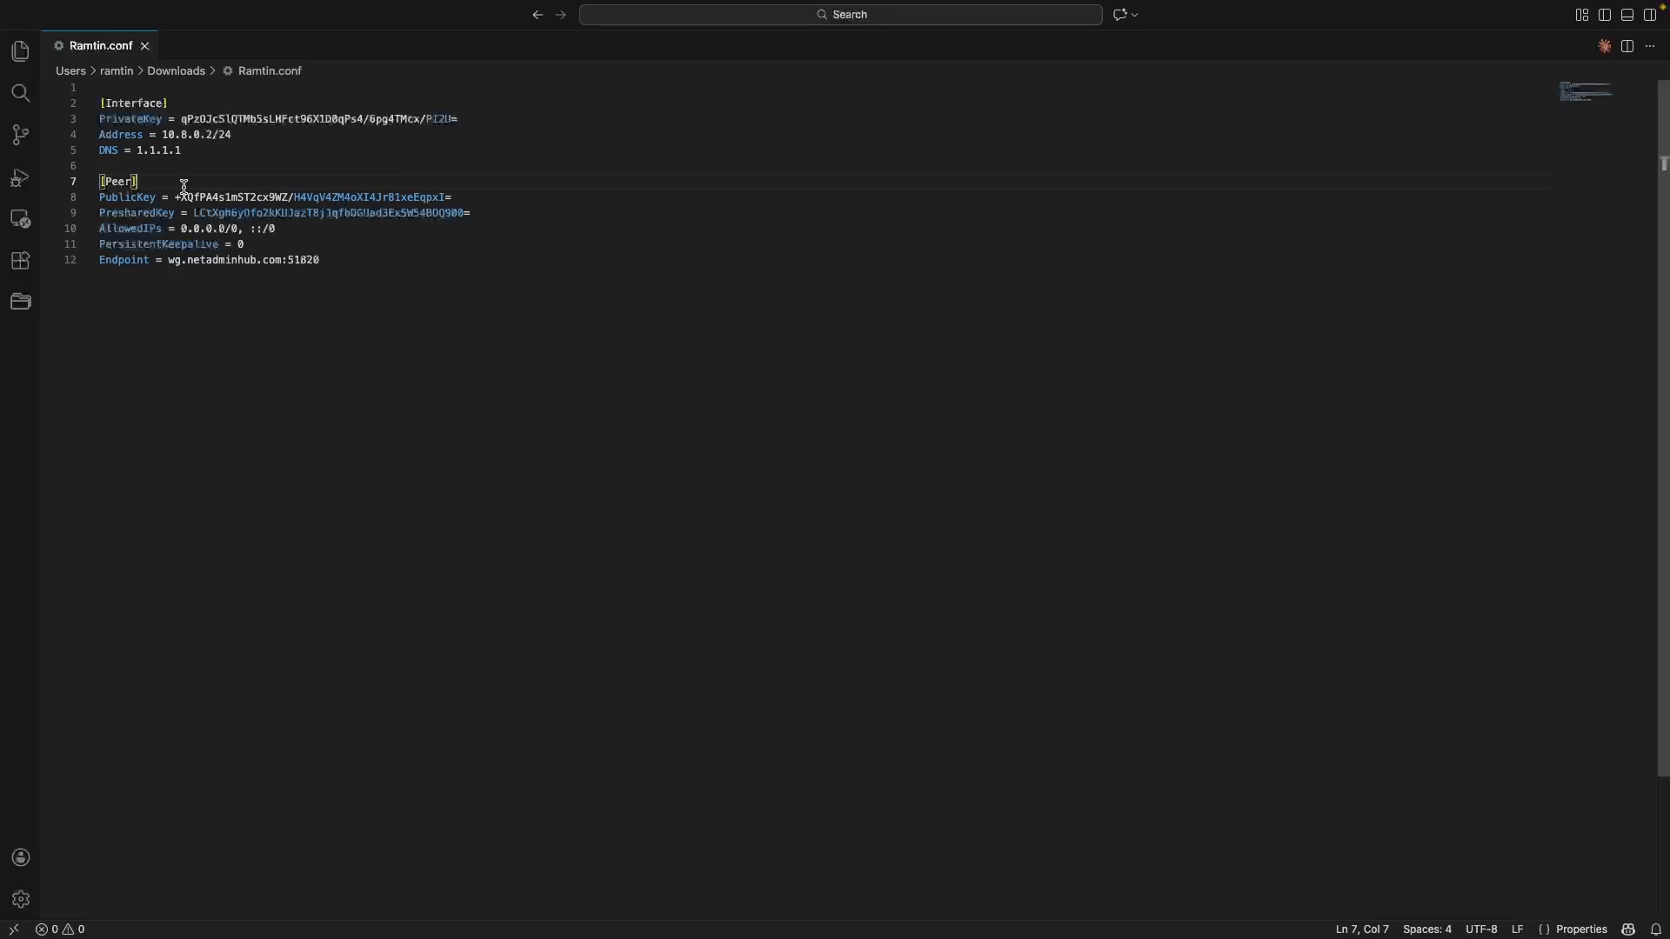
left_click_drag(174, 197, 484, 197)
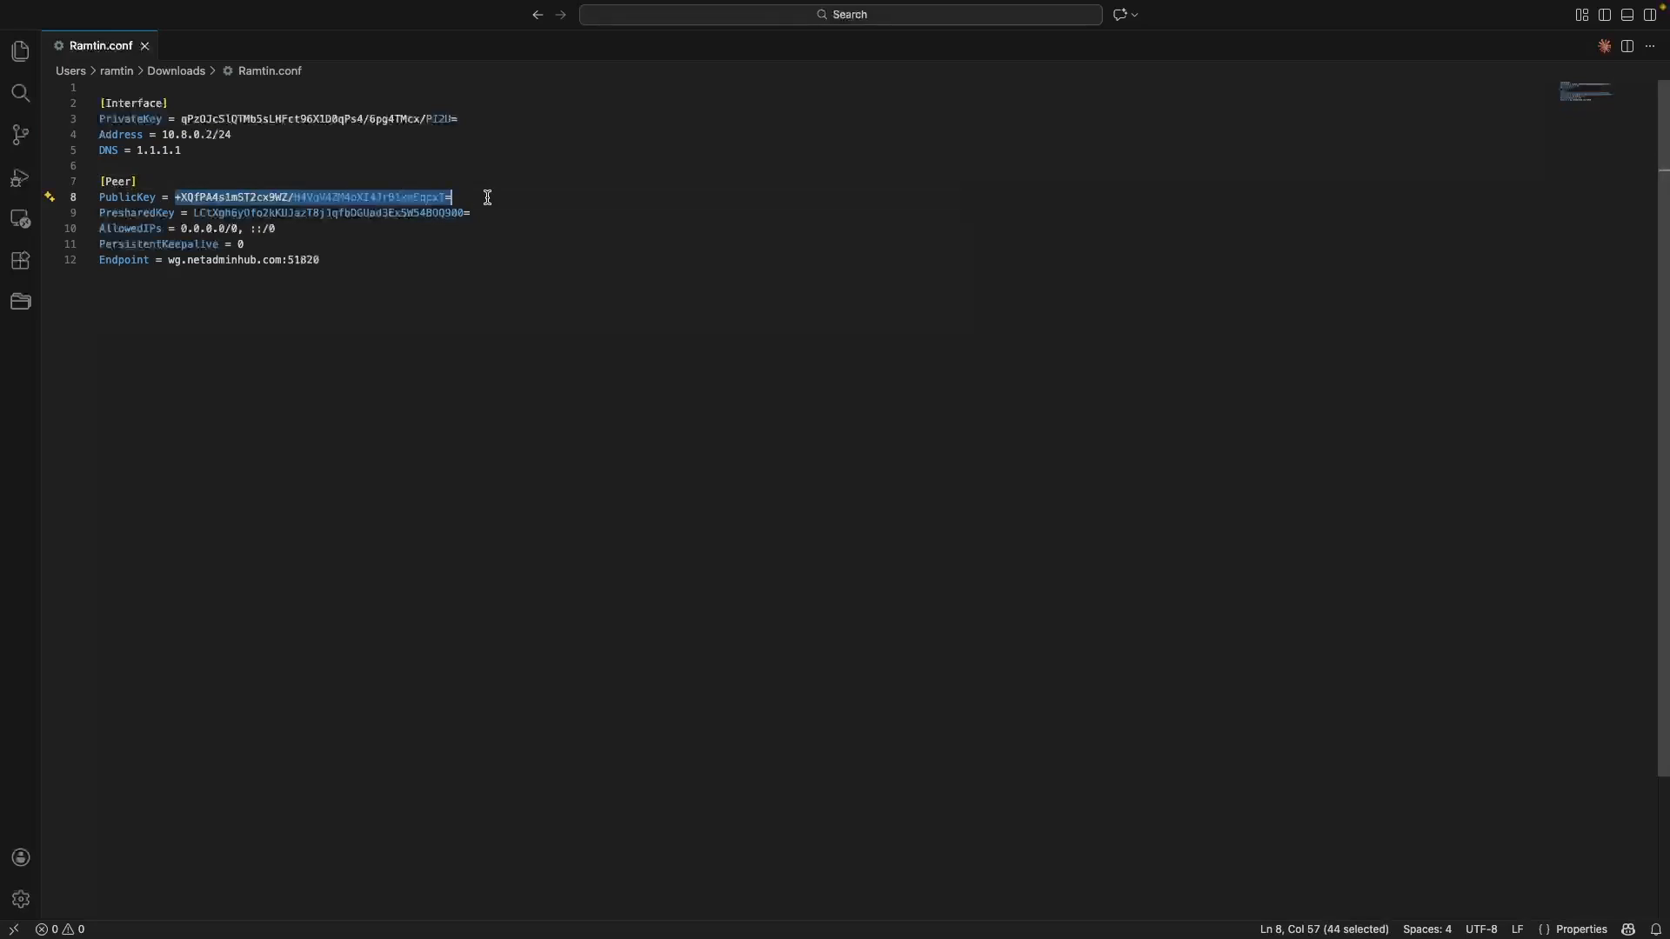
left_click_drag(207, 213, 500, 213)
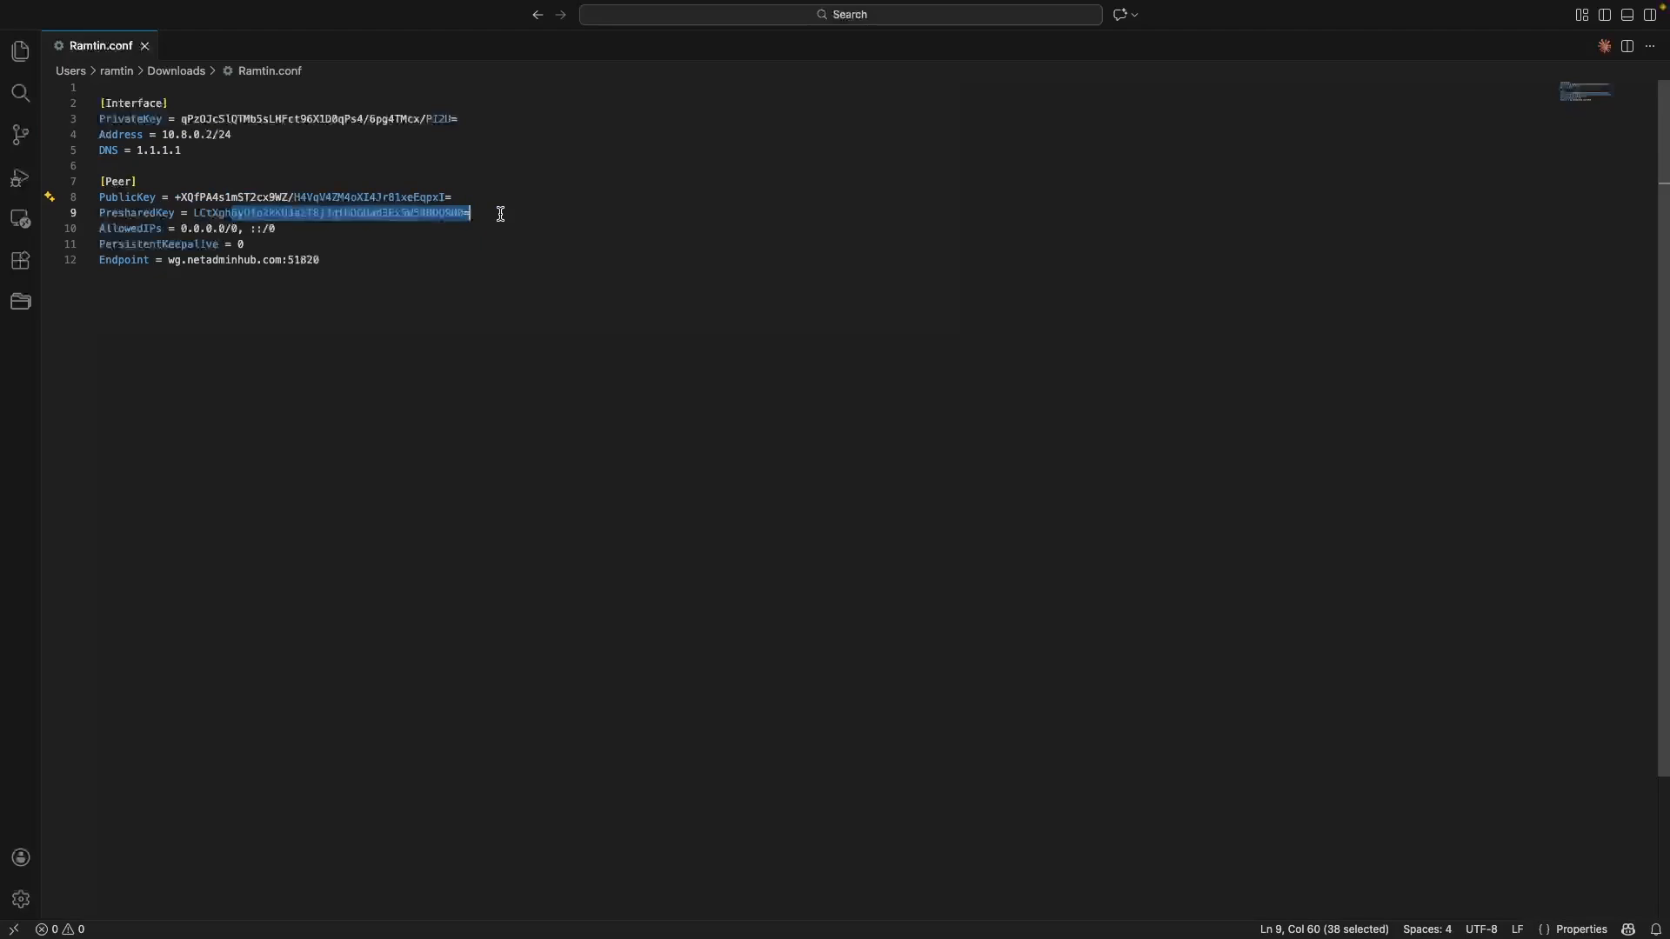
left_click_drag(168, 229, 281, 229)
Step: Set PersistentKeepalive to 10 in the Peer section
left_click(168, 245)
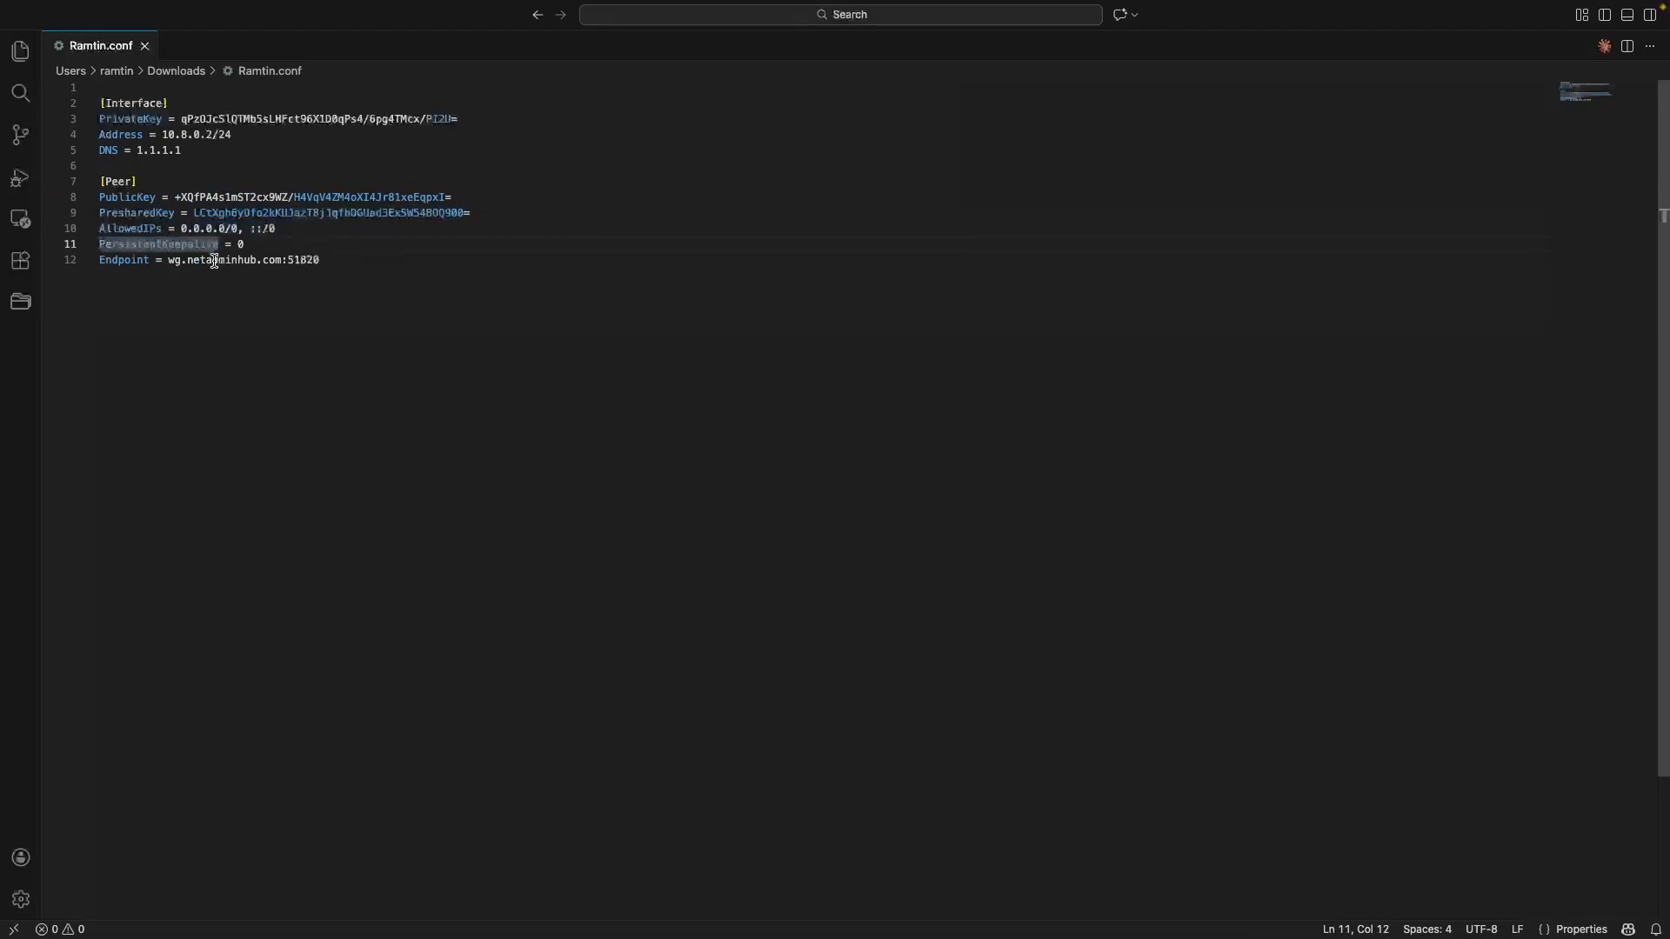
left_click(240, 244)
type("1")
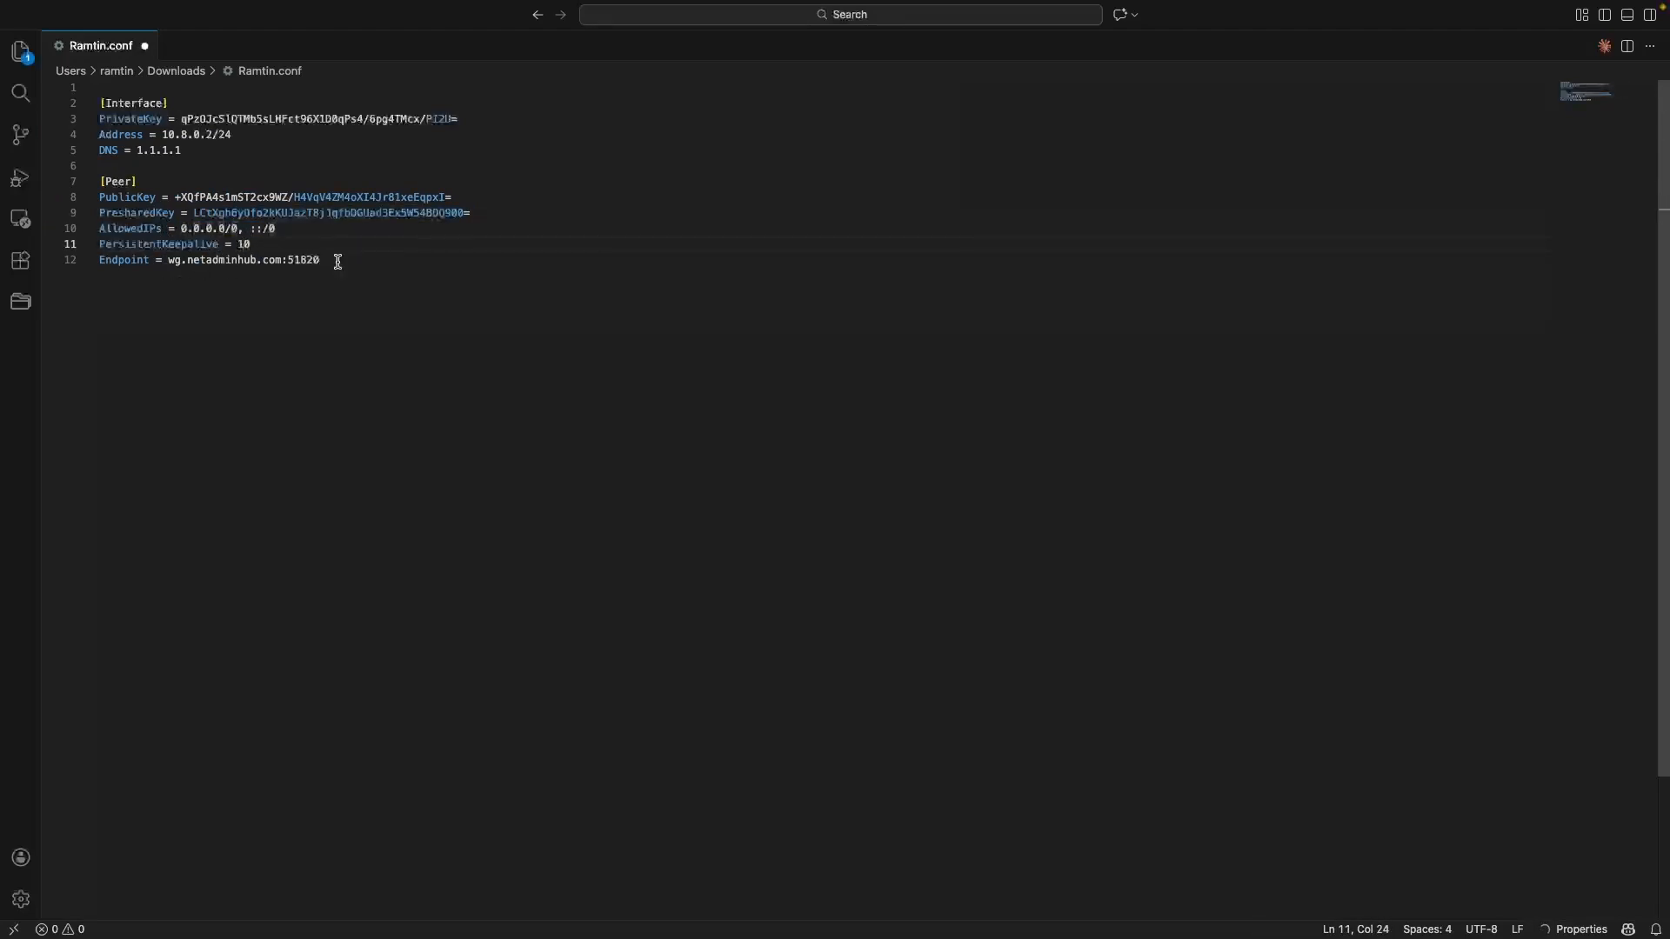
Step: Move the Endpoint line above the PersistentKeepalive line in the Peer section
left_click(130, 260)
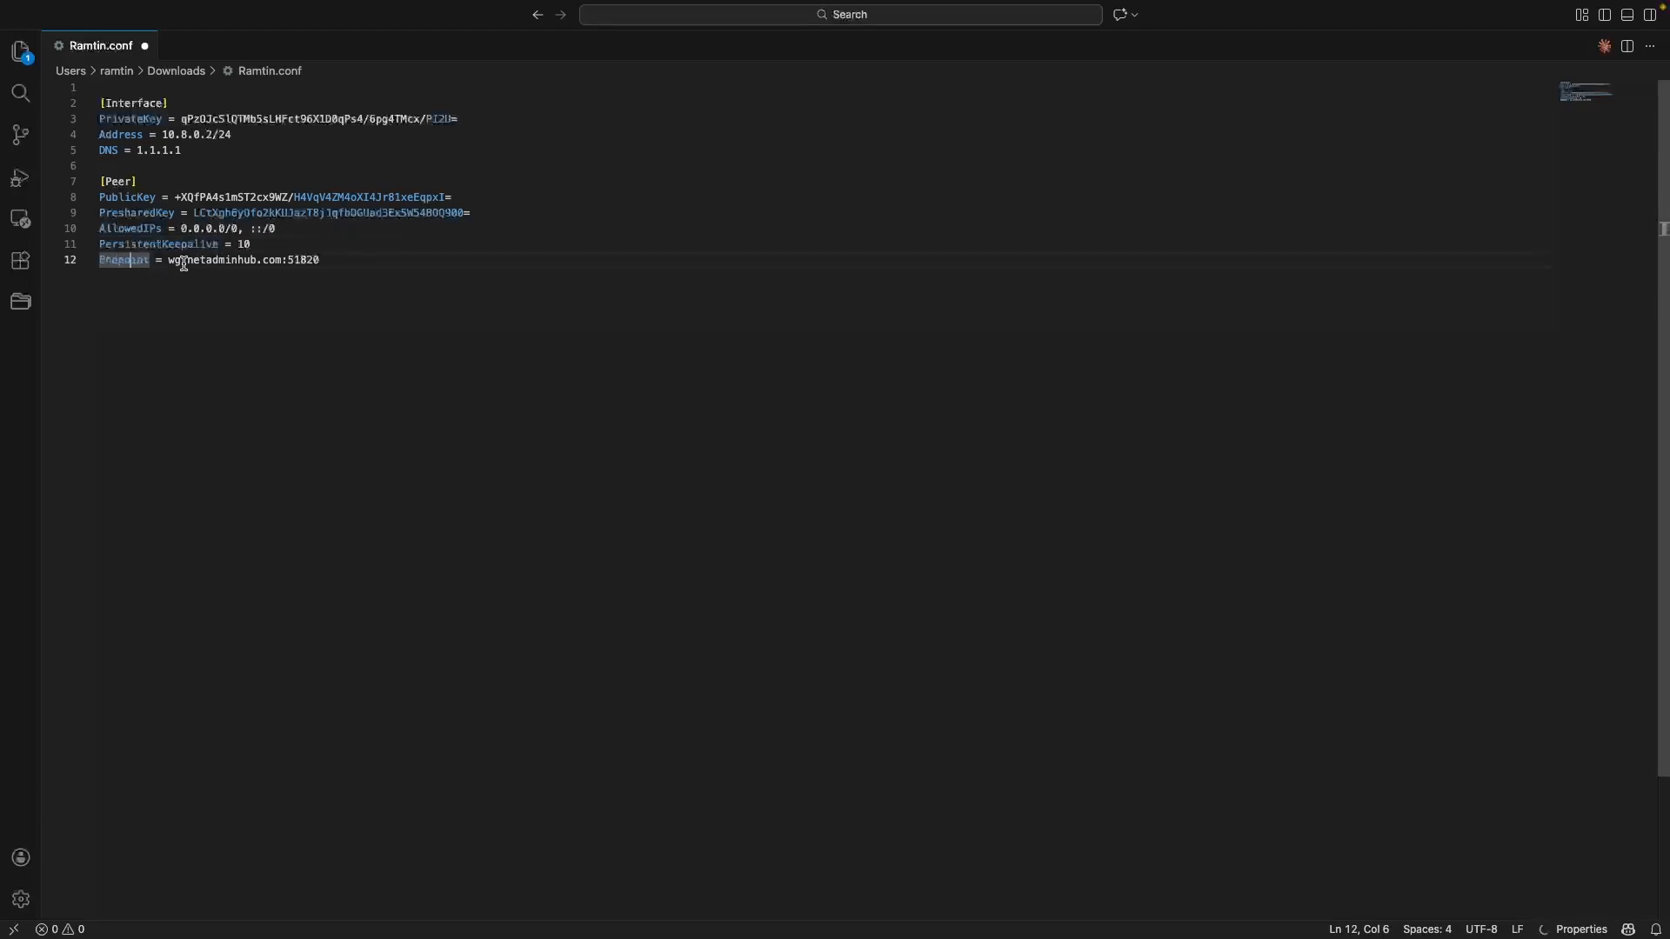
left_click_drag(167, 260, 65, 262)
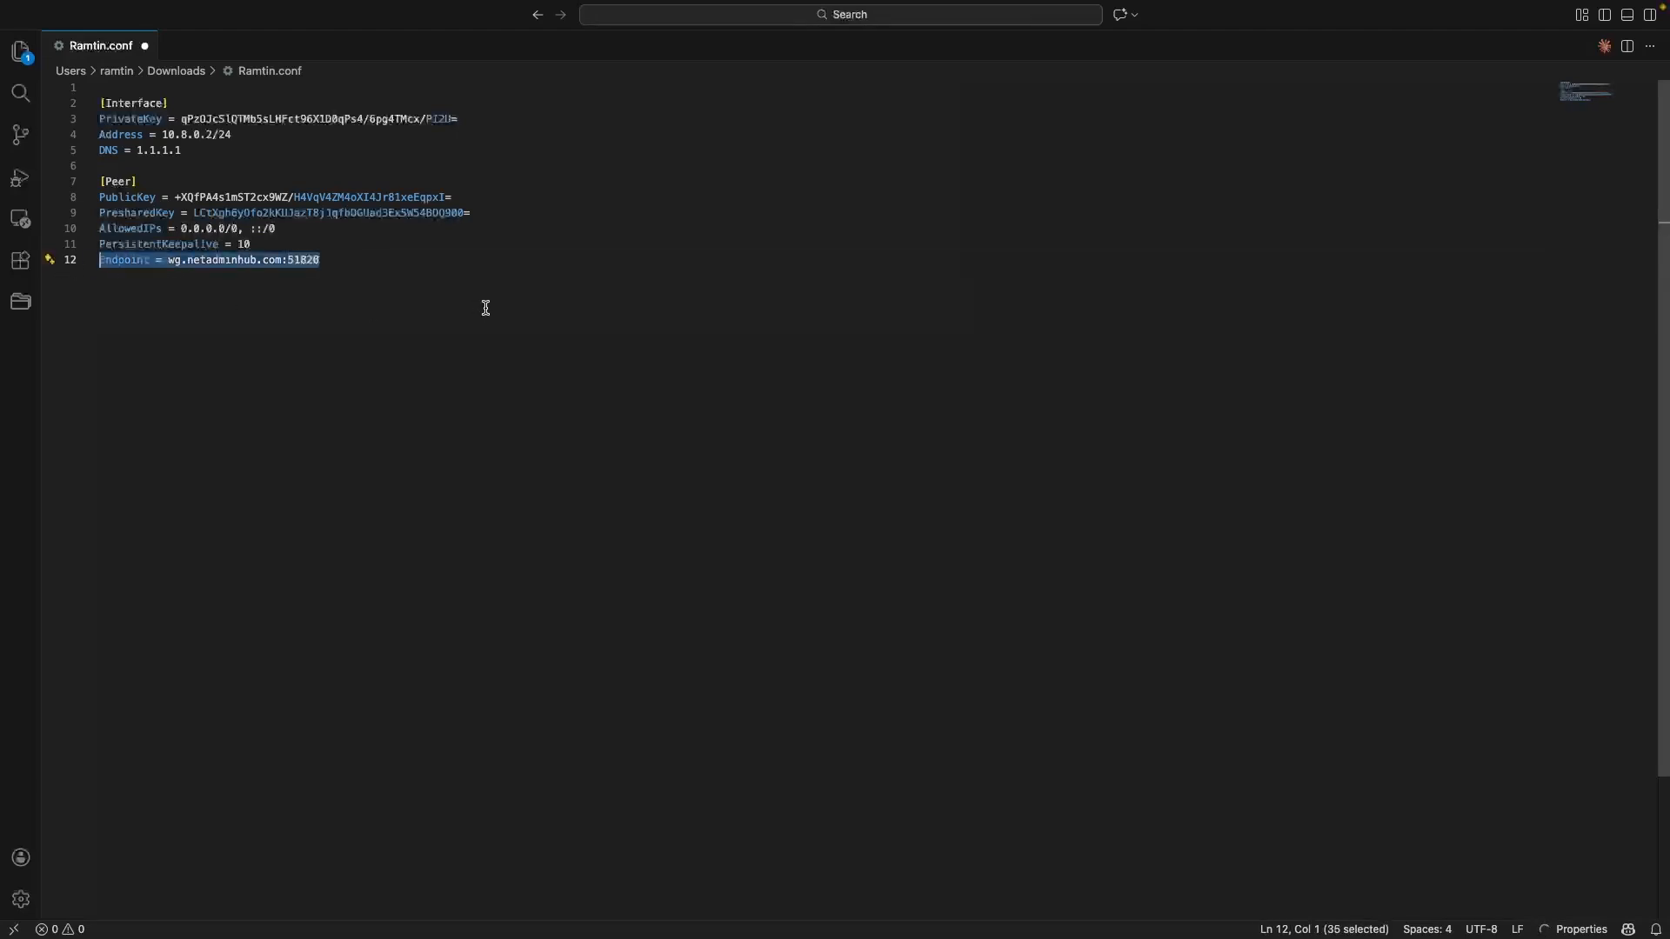
key("super+x")
key("Up")
key("Return")
key("Up")
key("super+v")
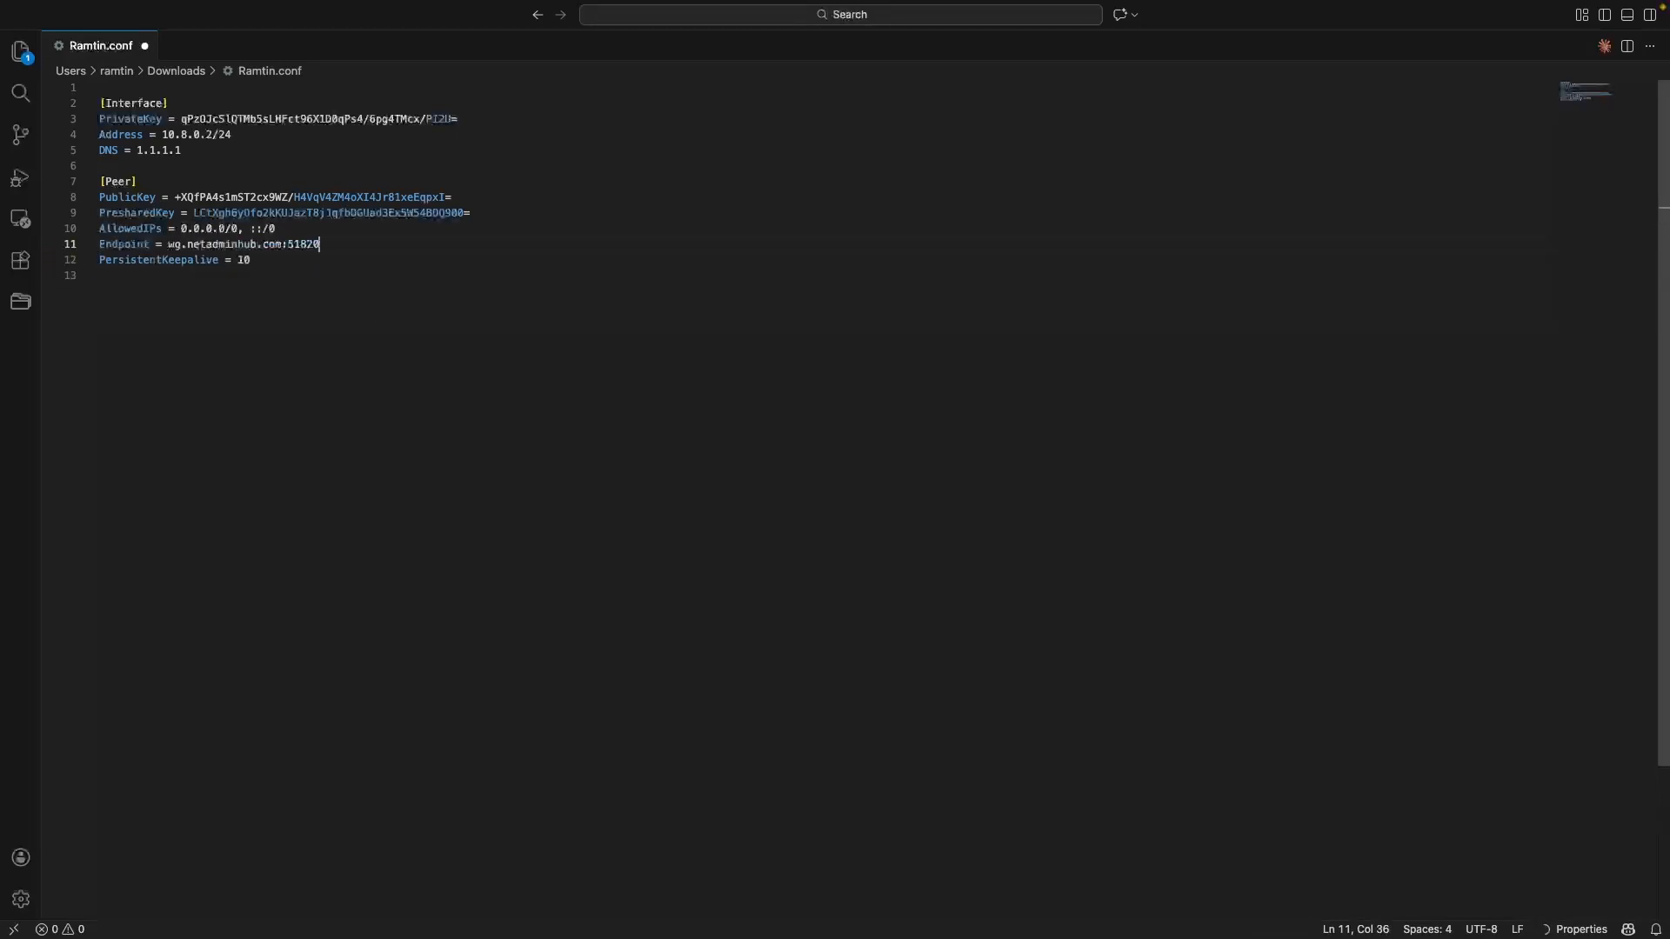
Step: Remove the blank line between the Interface and Peer sections and save the configuration file
key("Up")
key("Up")
key("Up")
key("Up")
key("Up")
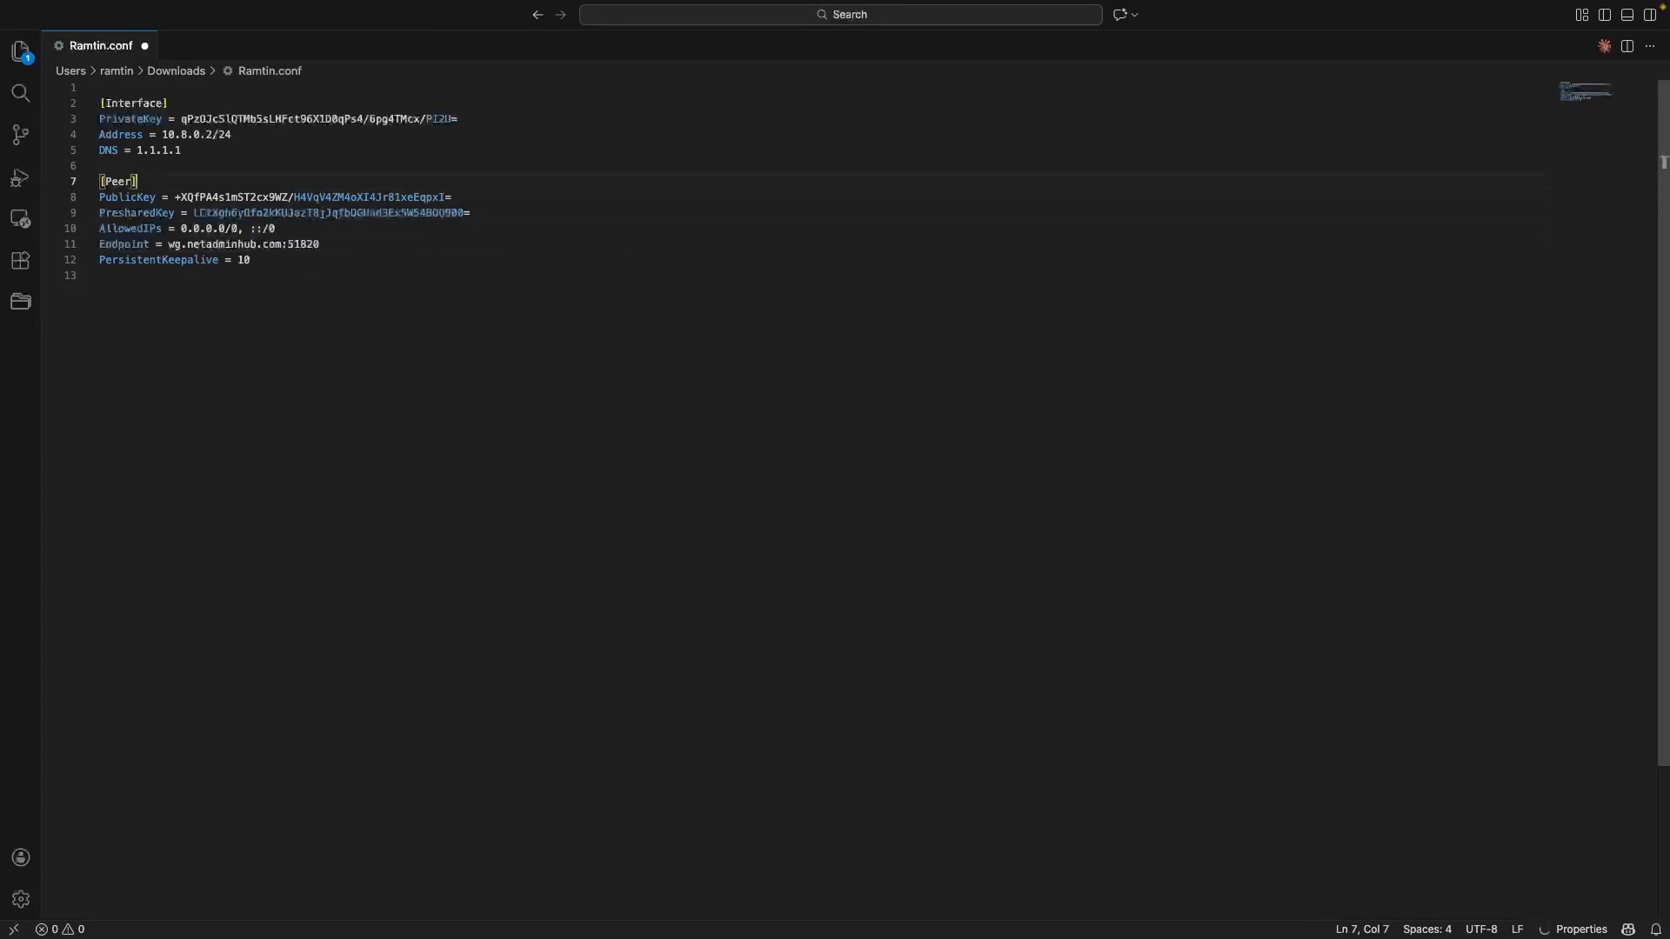
key("BackSpace")
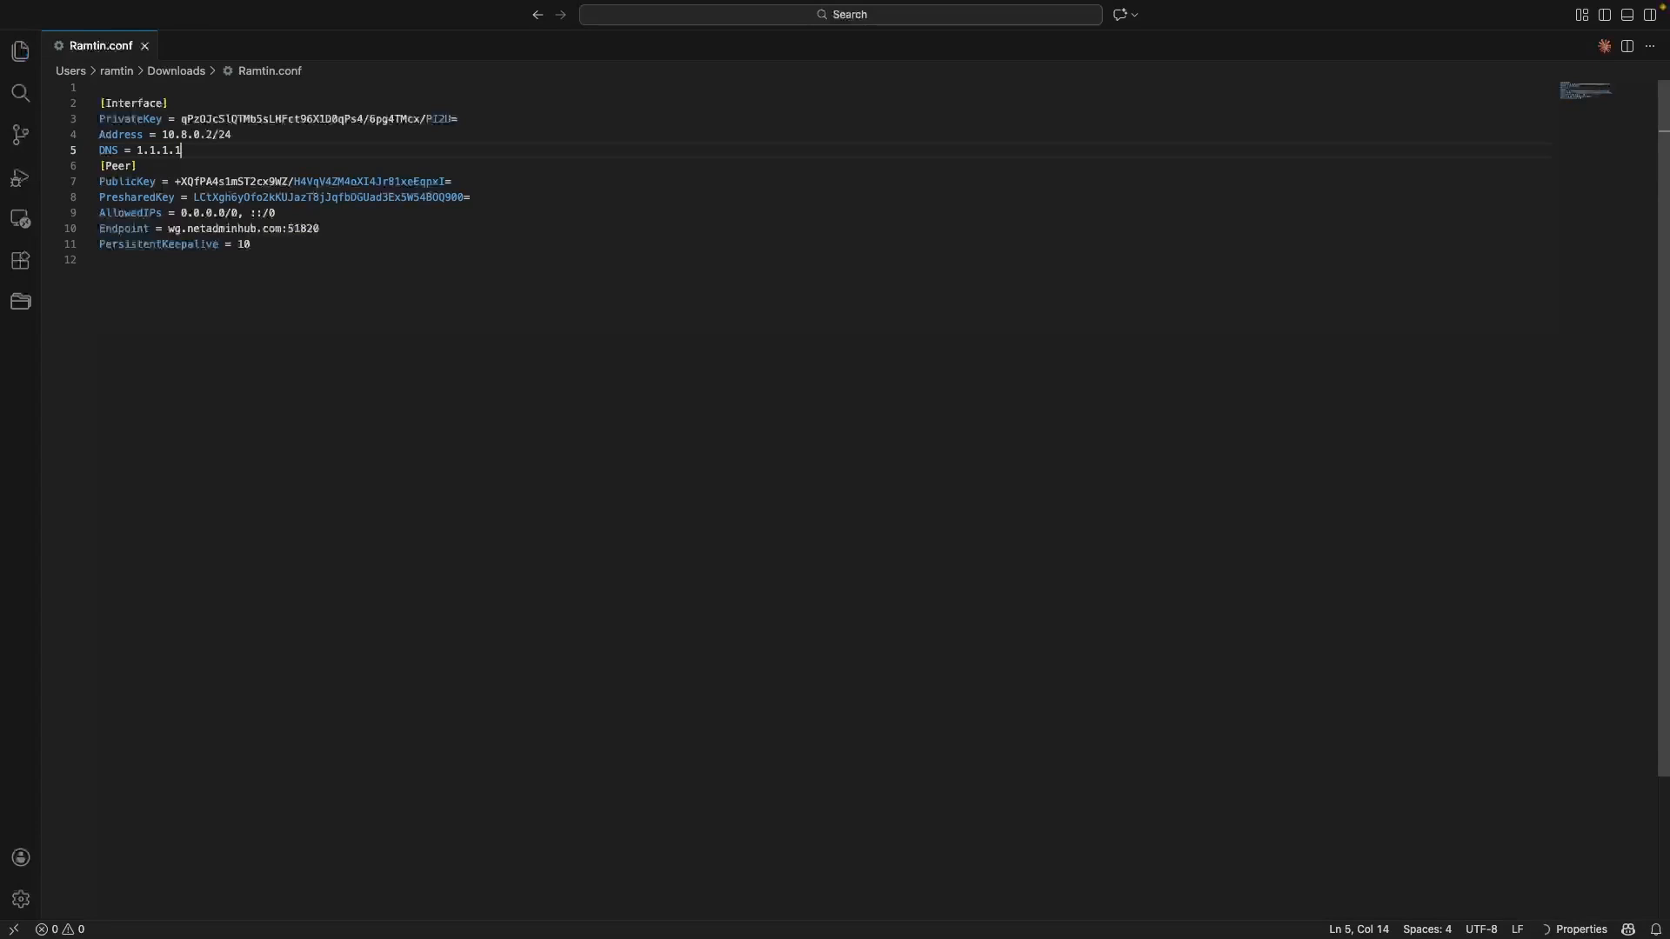
left_click(245, 280)
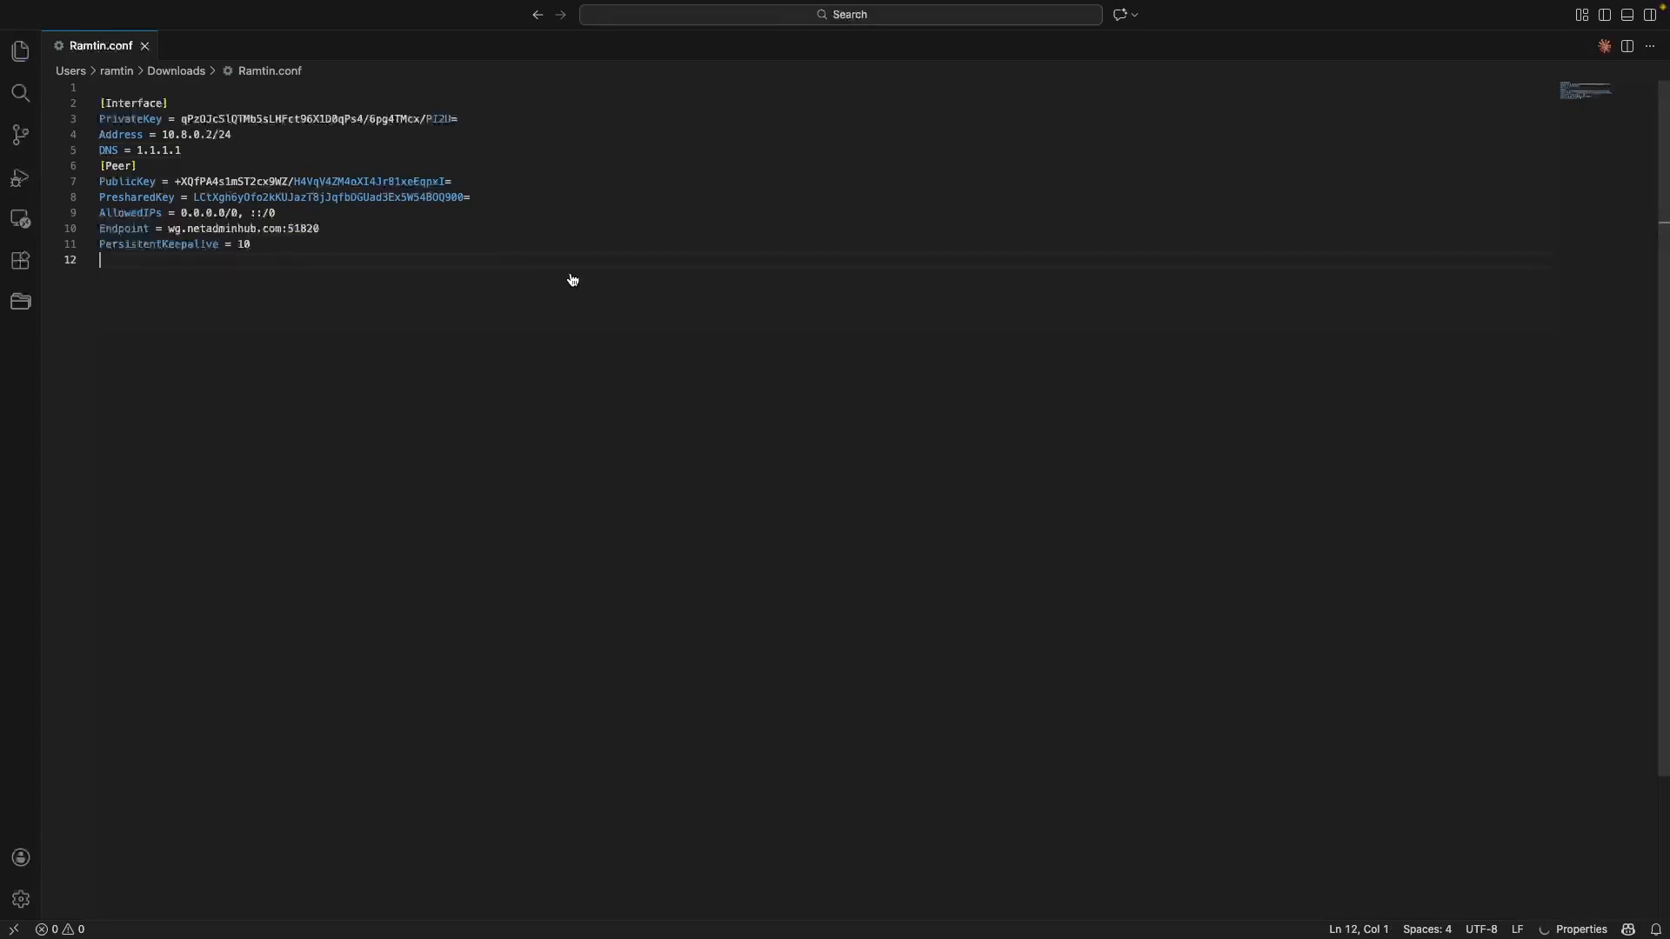
Step: Upload the edited client configuration file from Finder's Downloads folder to WinBox, check it in the router's file list, and close the list
key("ctrl+Left")
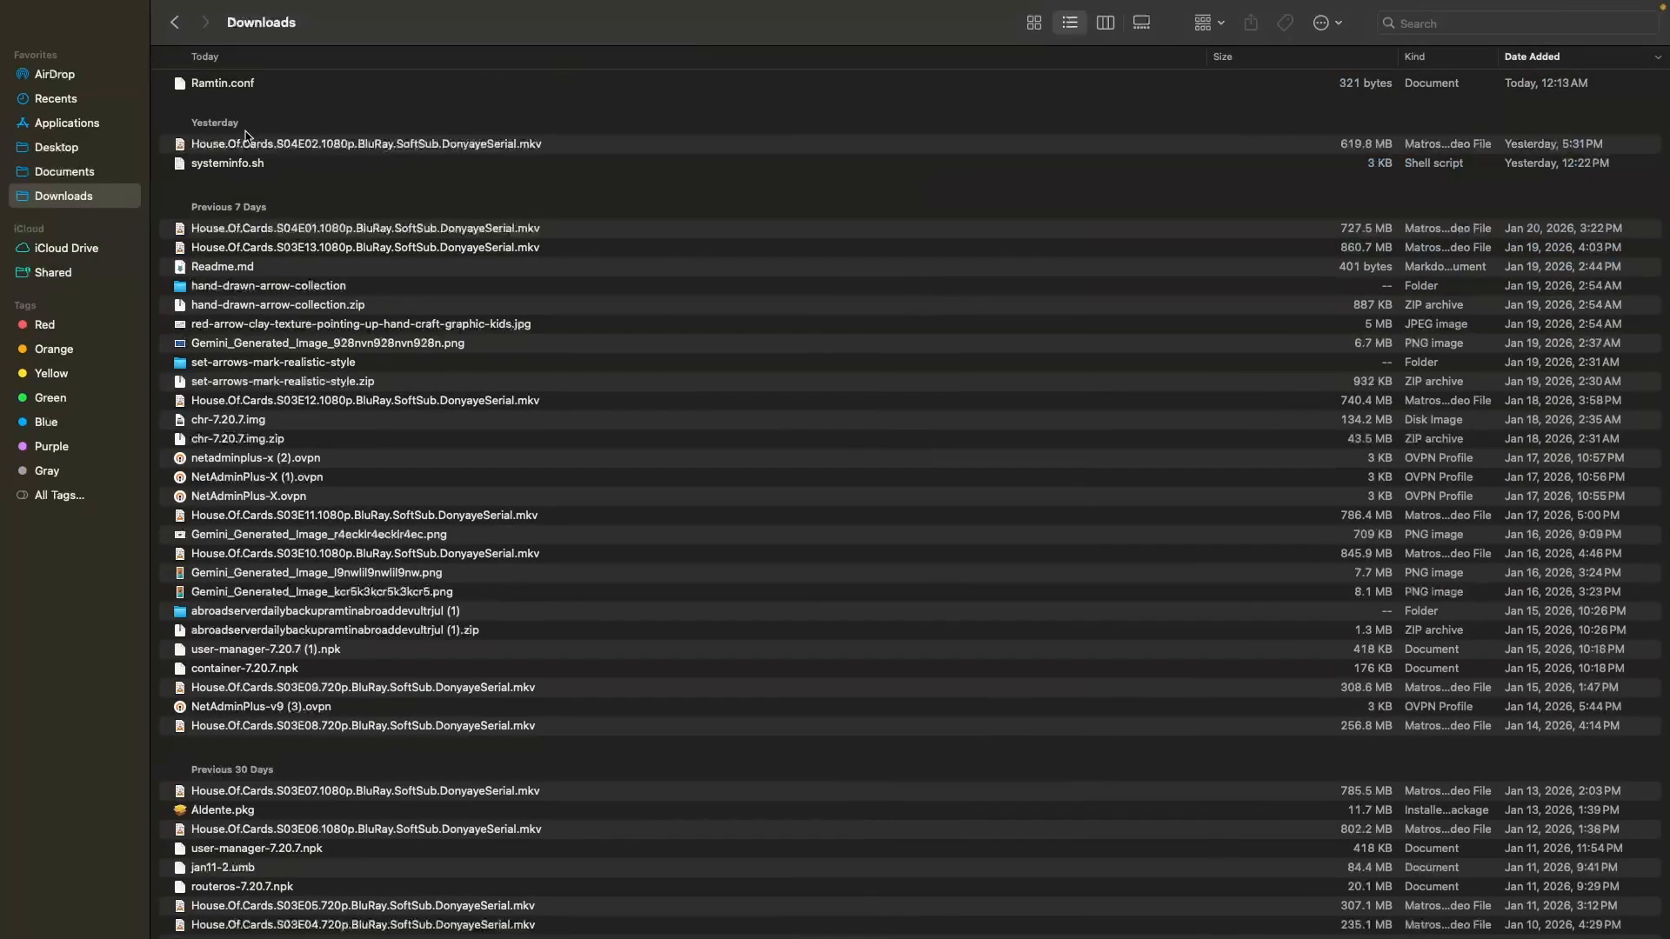
left_click(243, 87)
left_click_drag(851, 151, 557, 470)
left_click(122, 500)
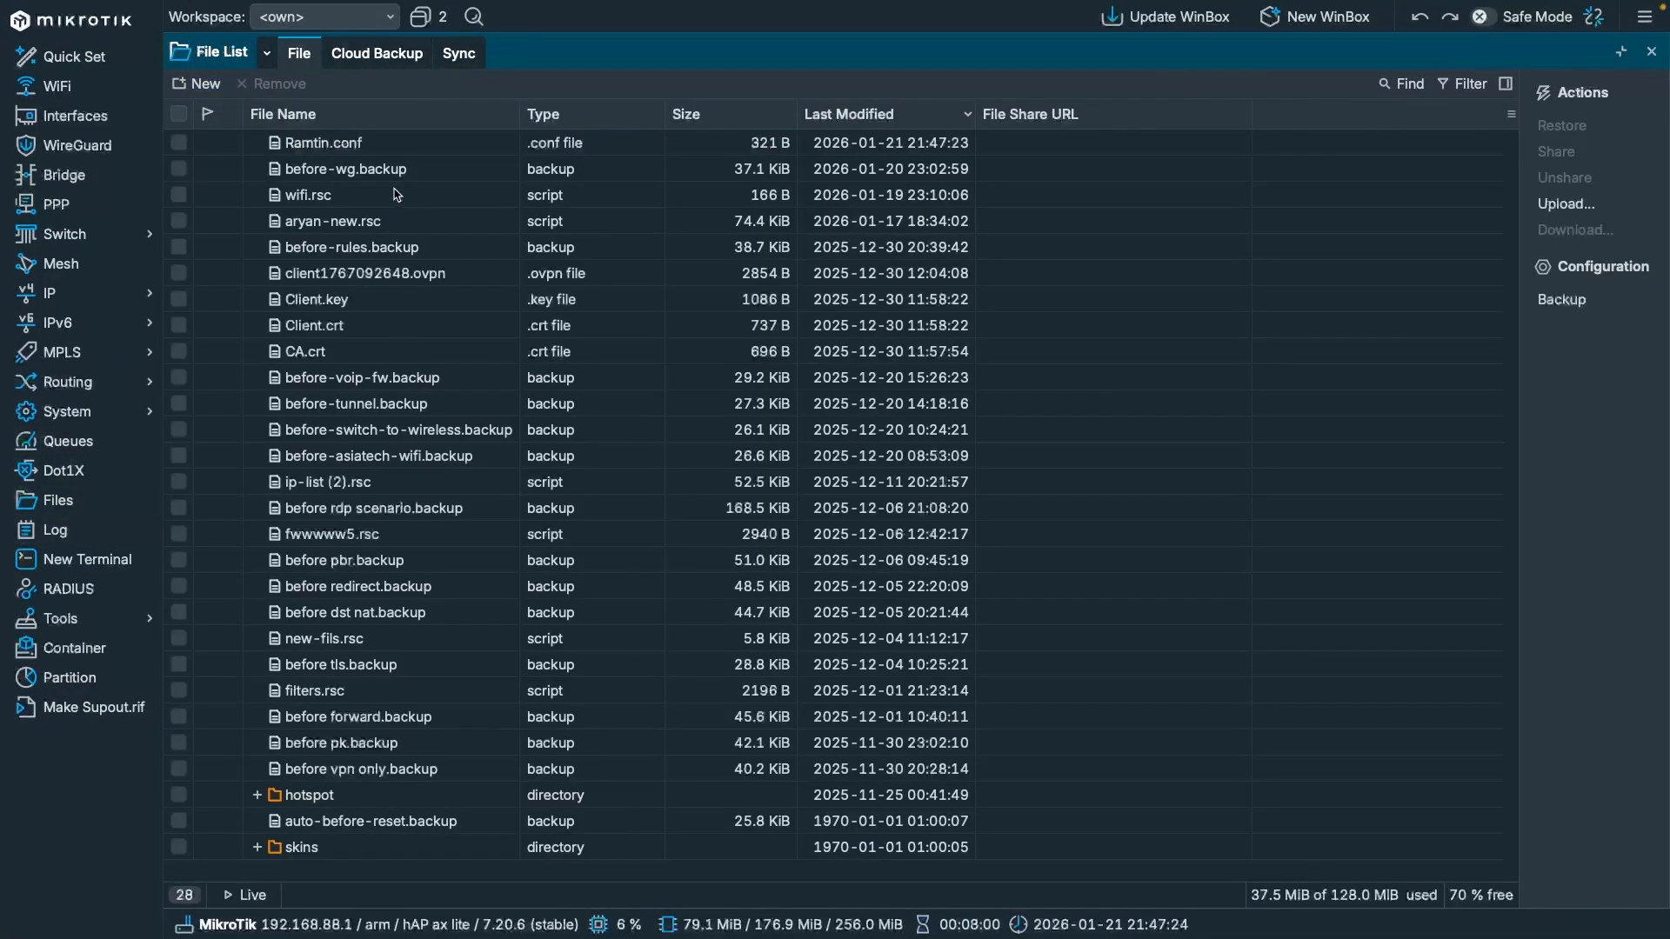
left_click(382, 150)
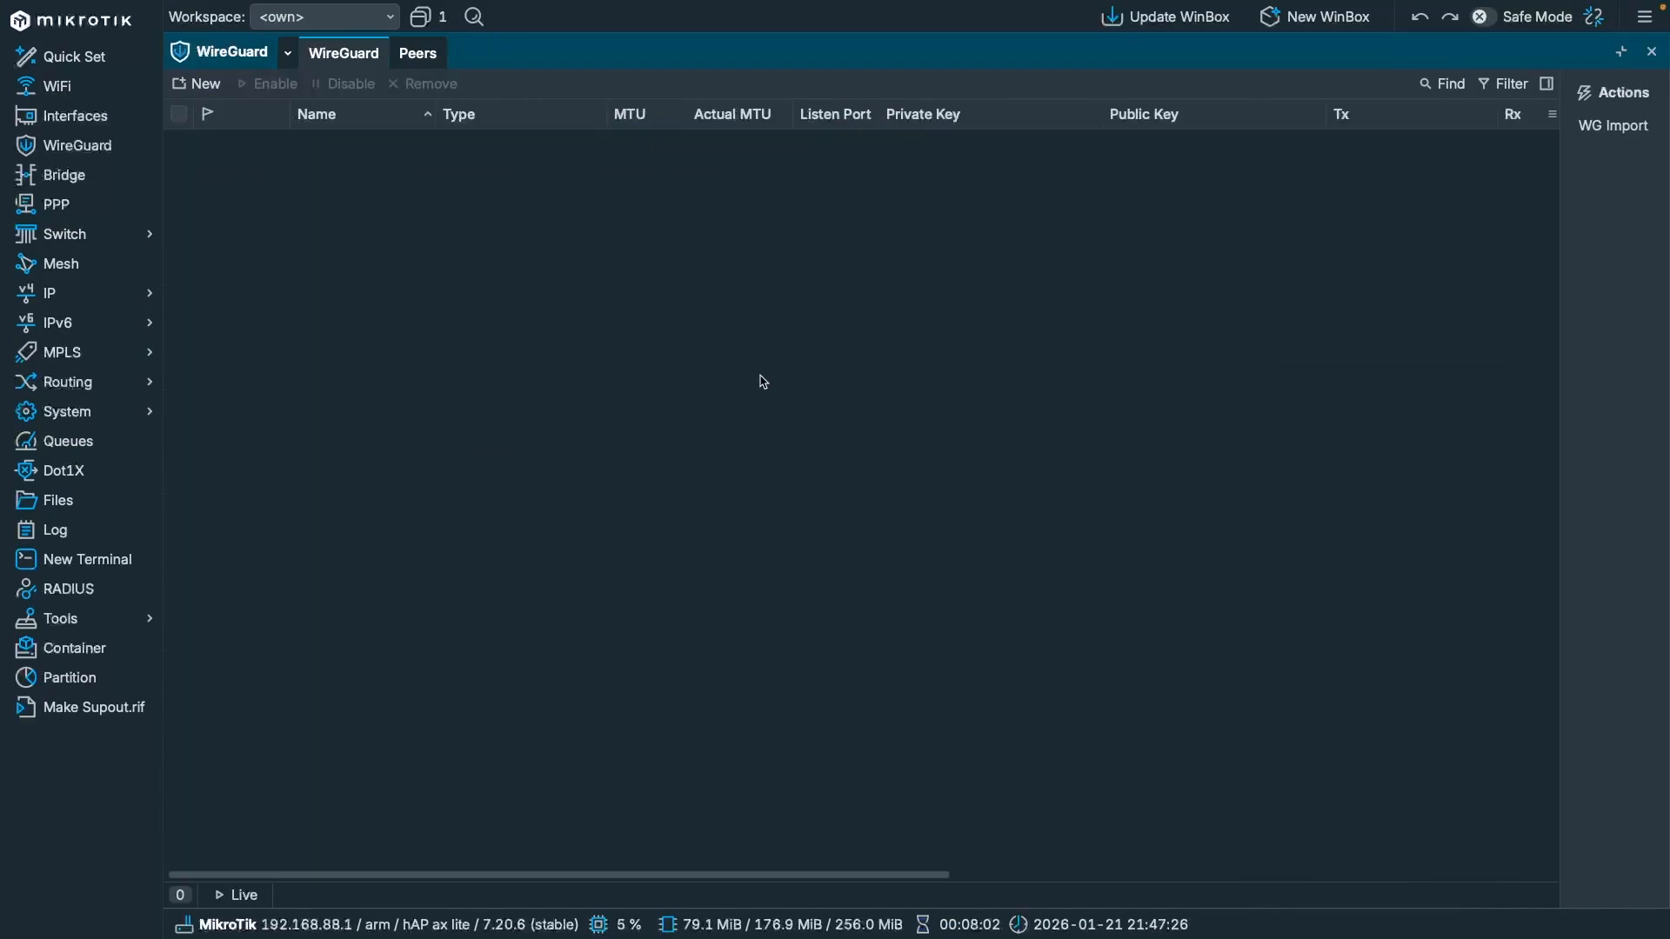
key("Escape")
Step: Import the uploaded client configuration file into the router's WireGuard settings
left_click(1614, 126)
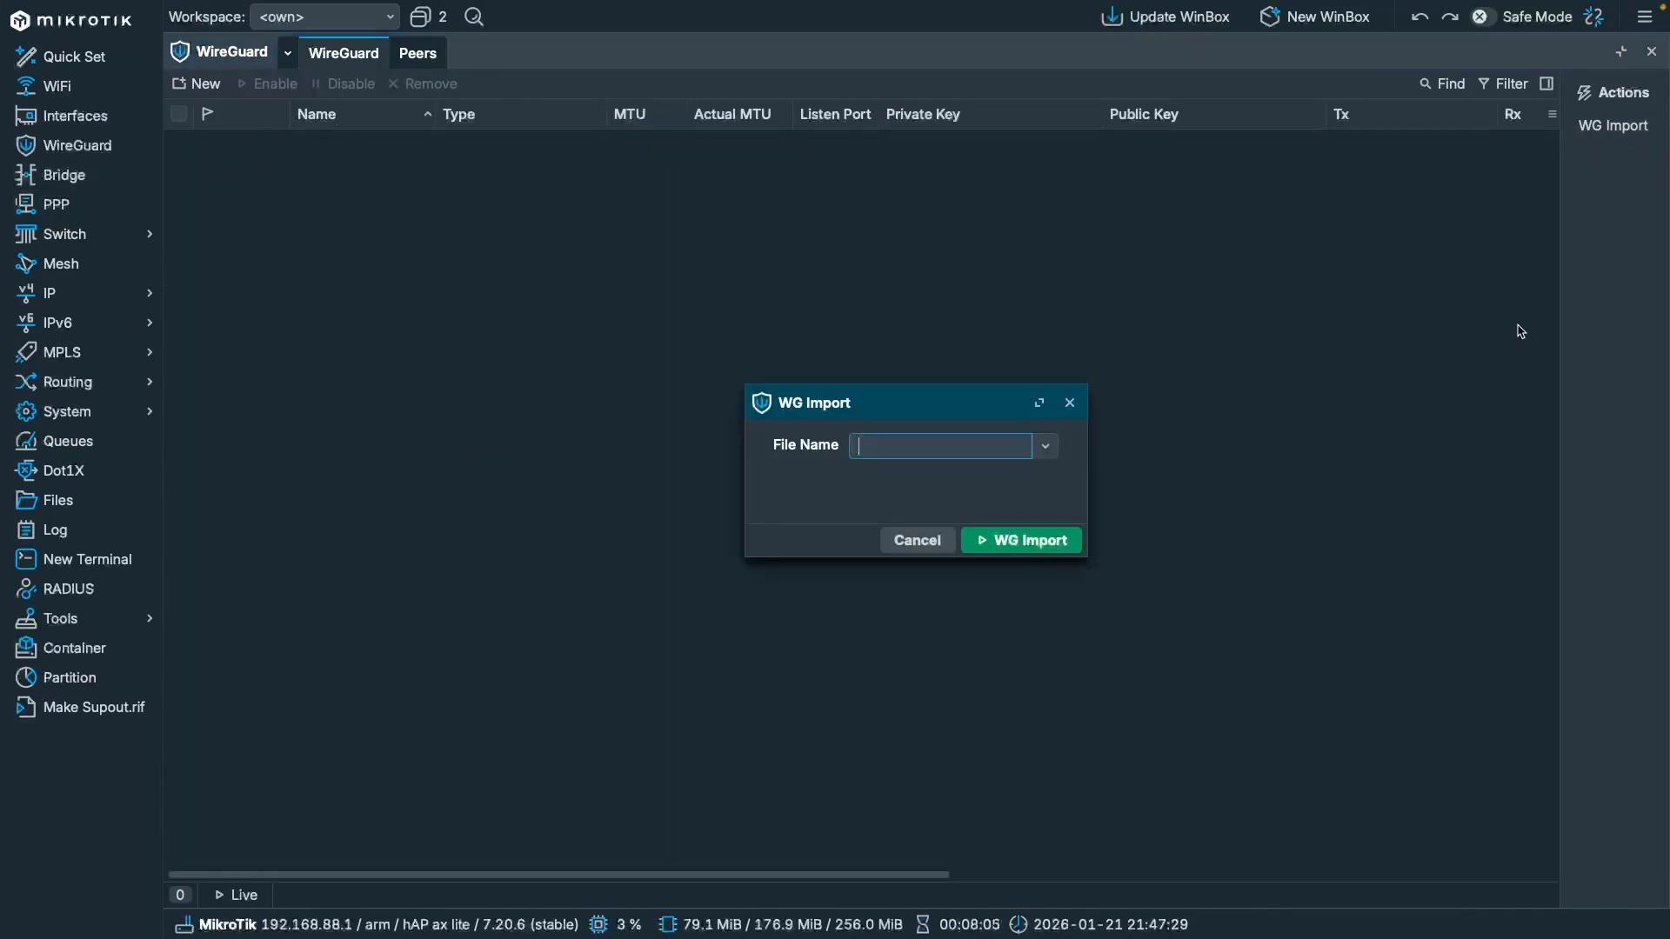
left_click(1045, 447)
scroll(638, 539, "down", 5)
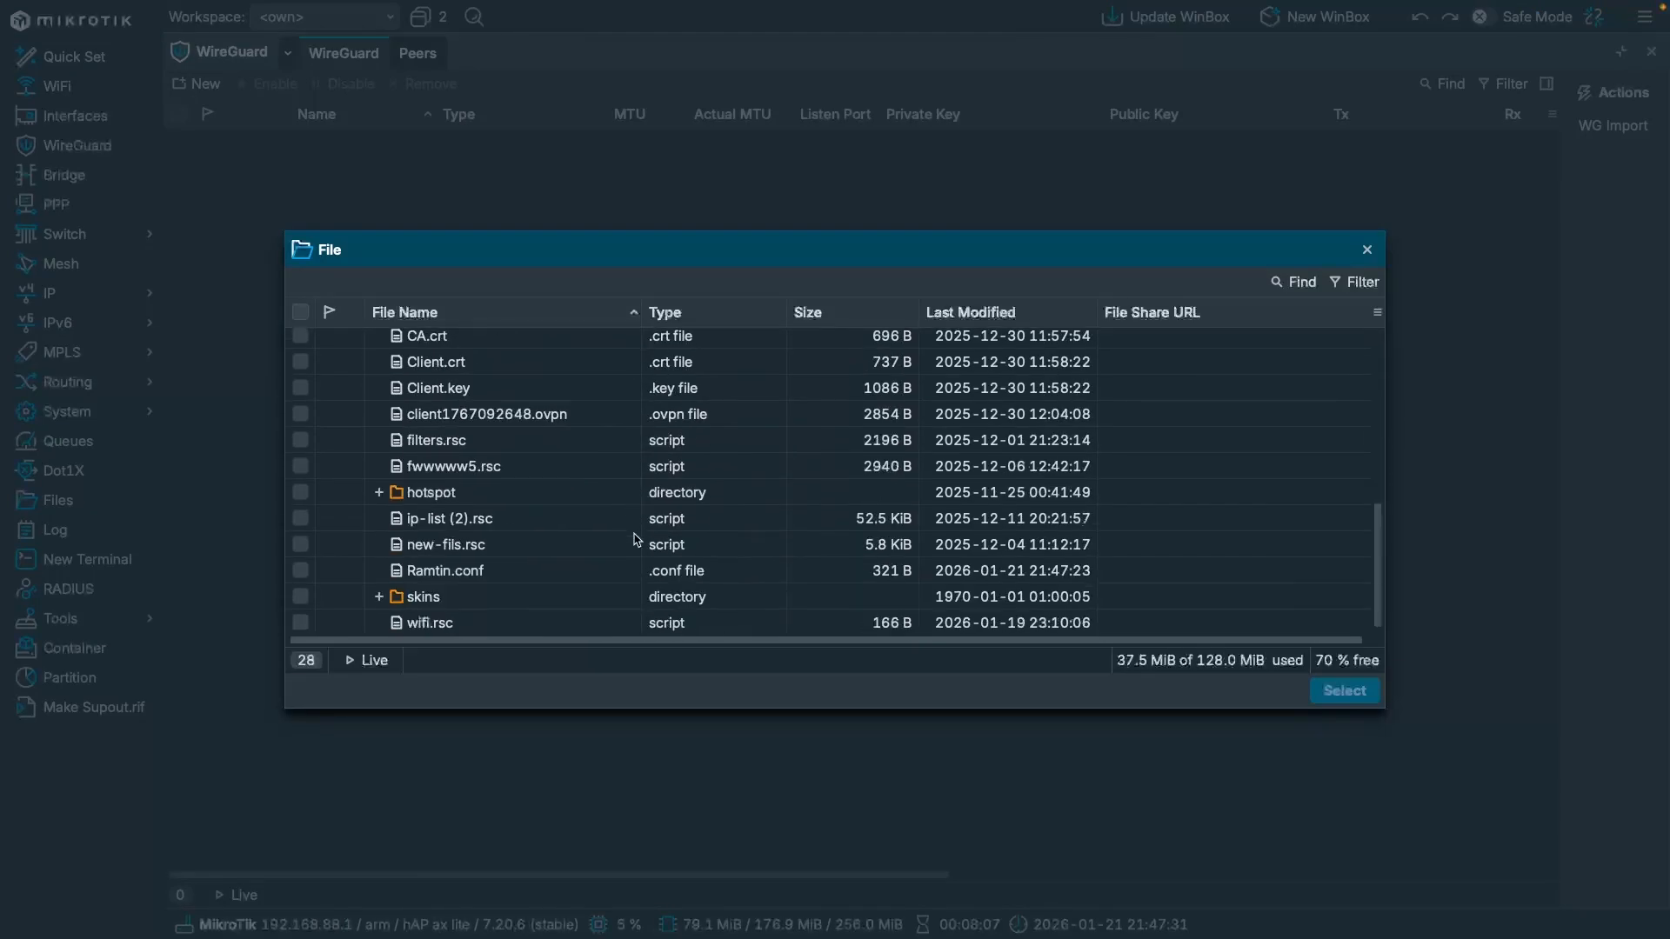
left_click(463, 568)
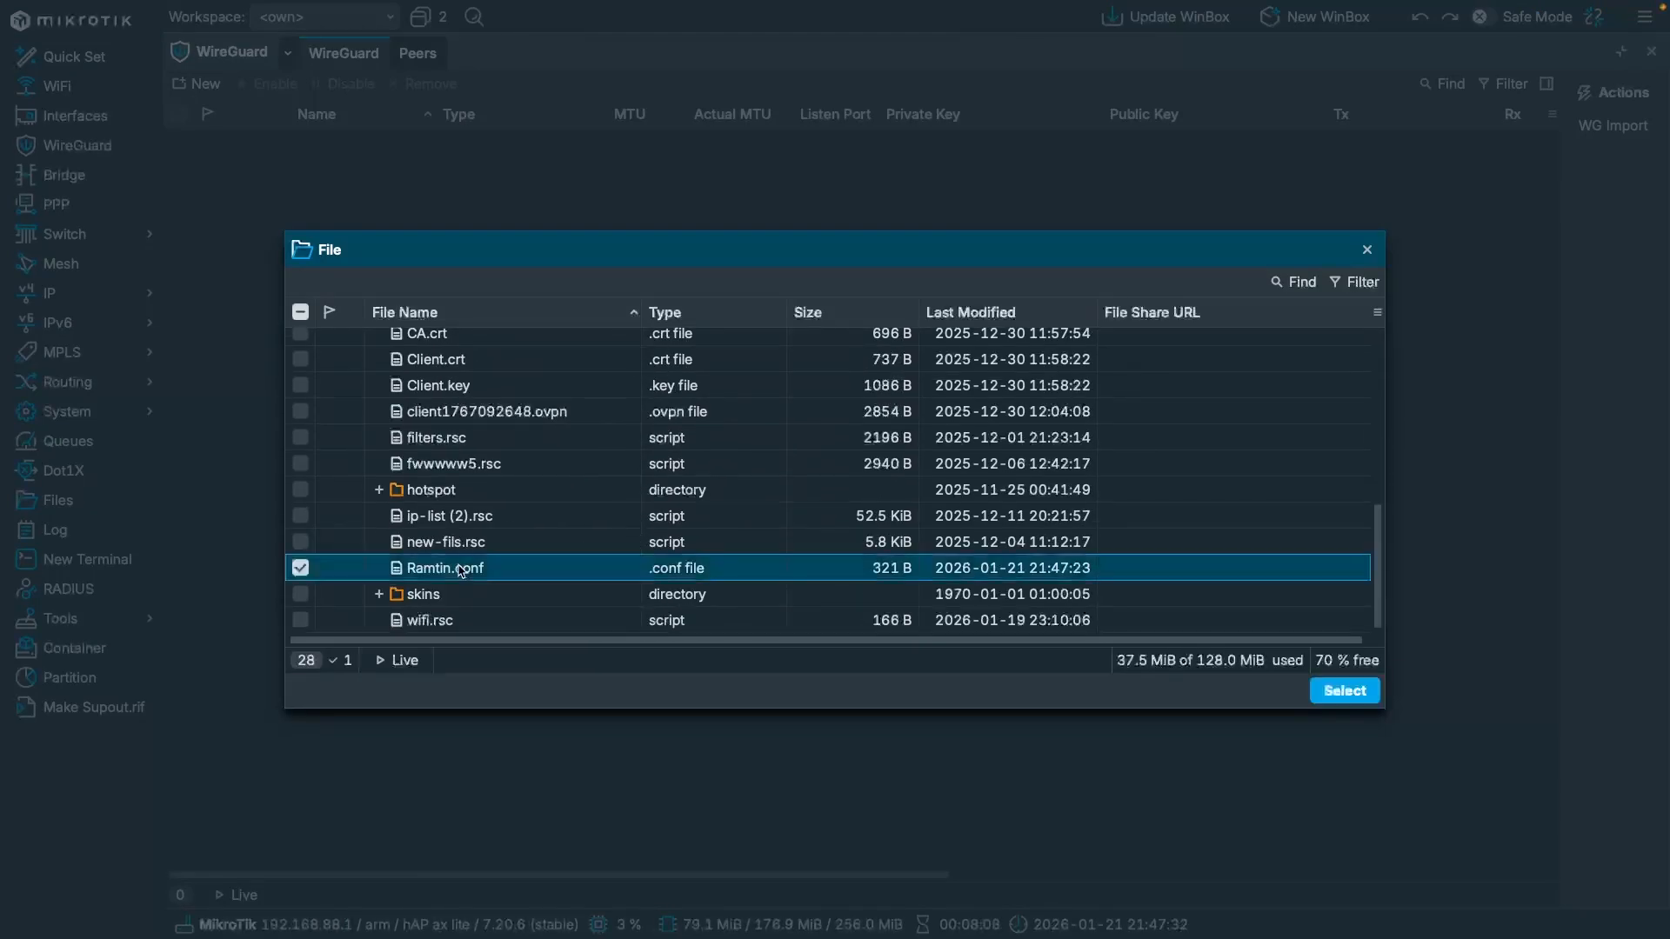
left_click(1345, 692)
left_click(990, 546)
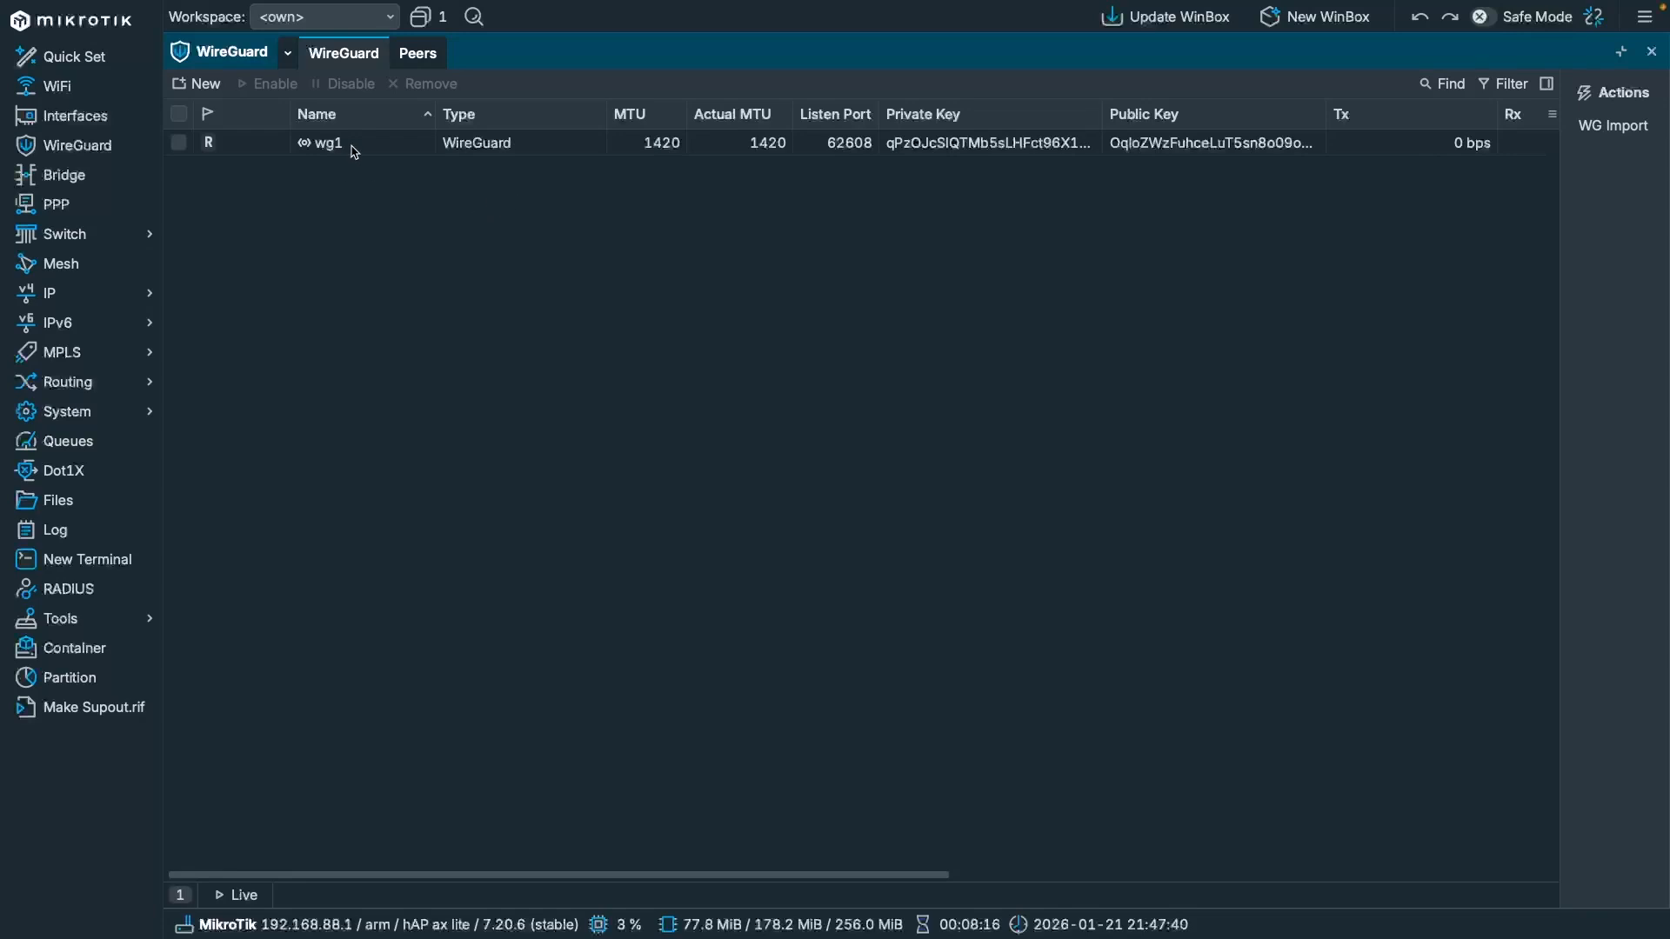
Step: Inspect the imported wg1 interface's general settings, including its listen port and keys, and close it without changes
left_click(250, 153)
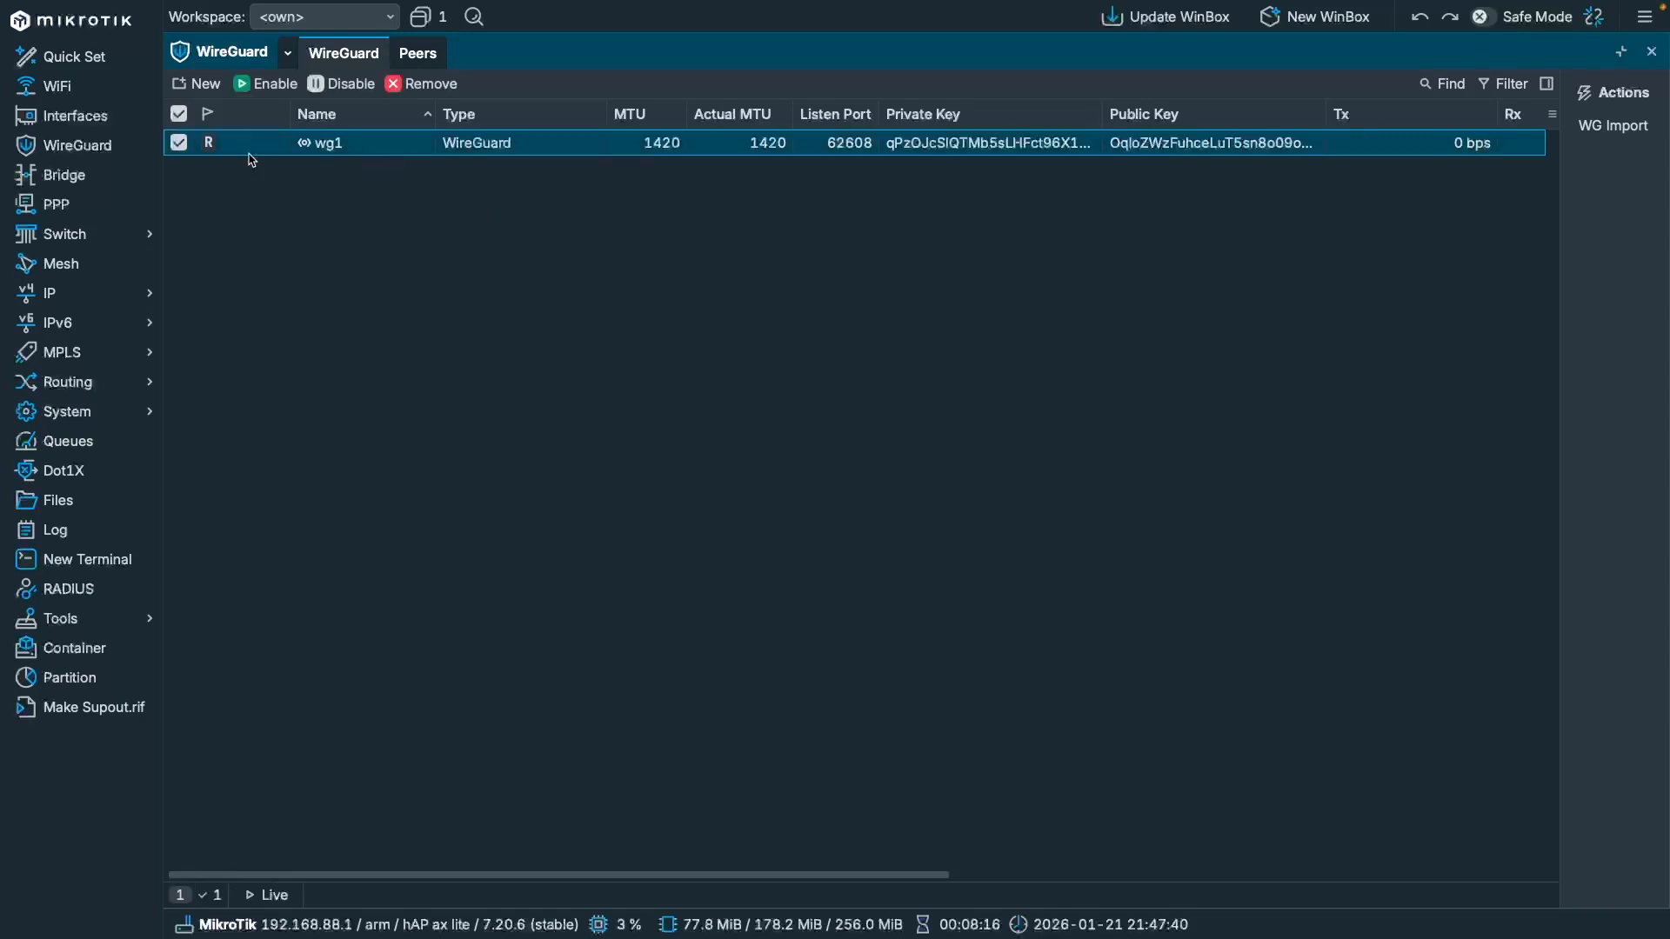
double_click(321, 144)
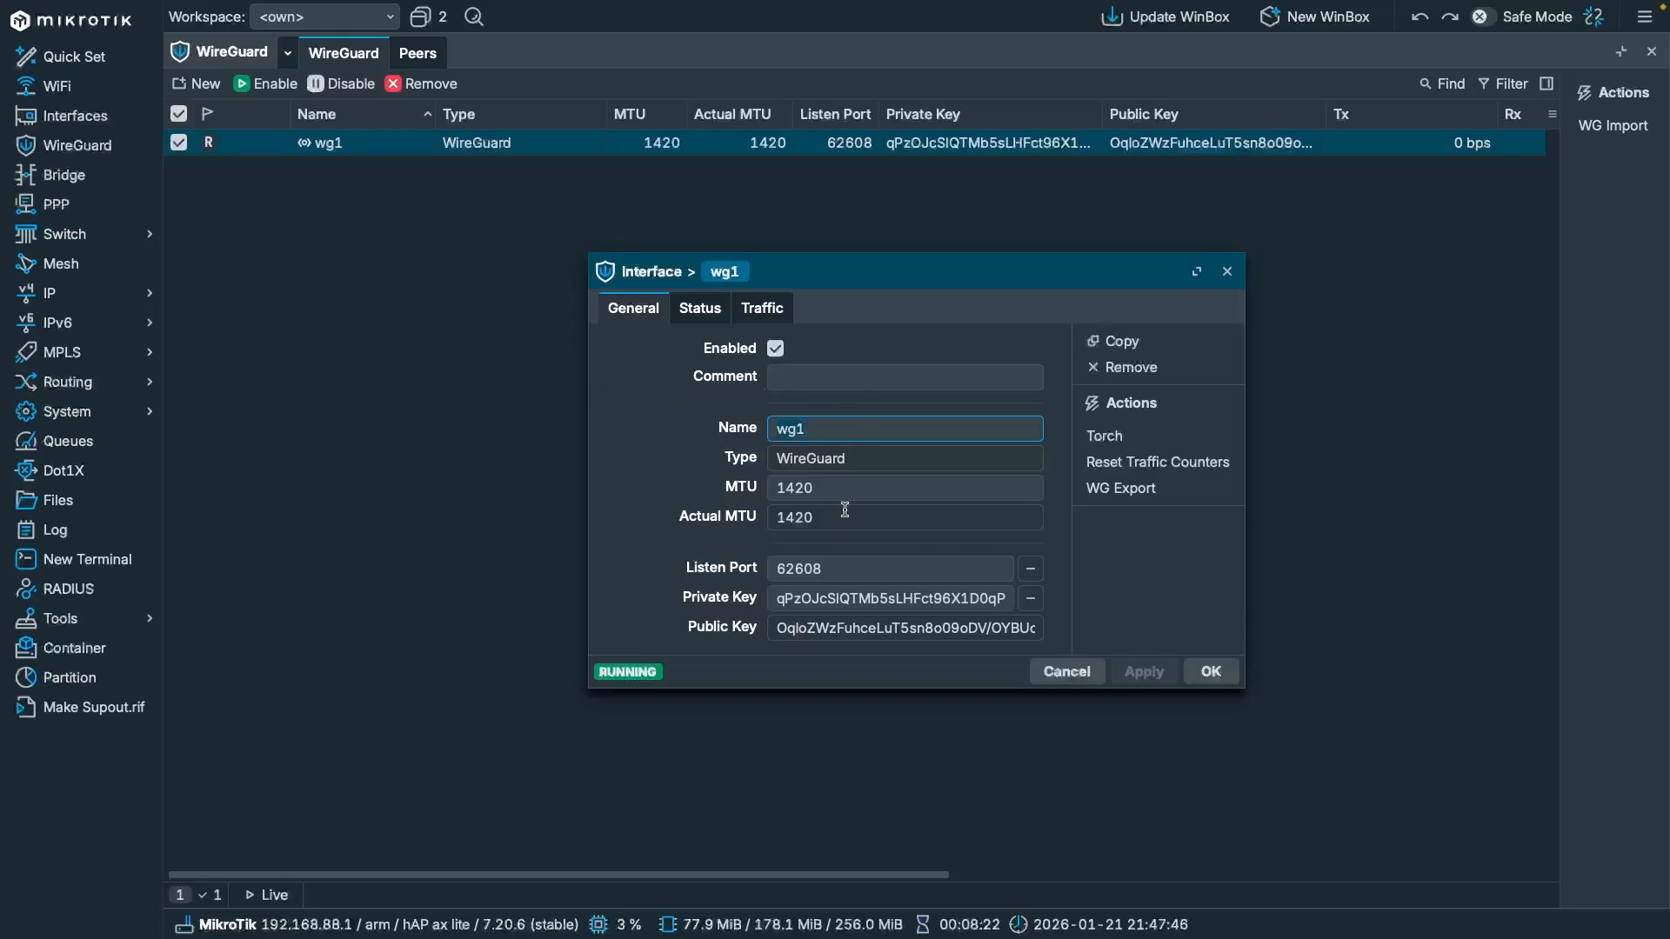
left_click(843, 566)
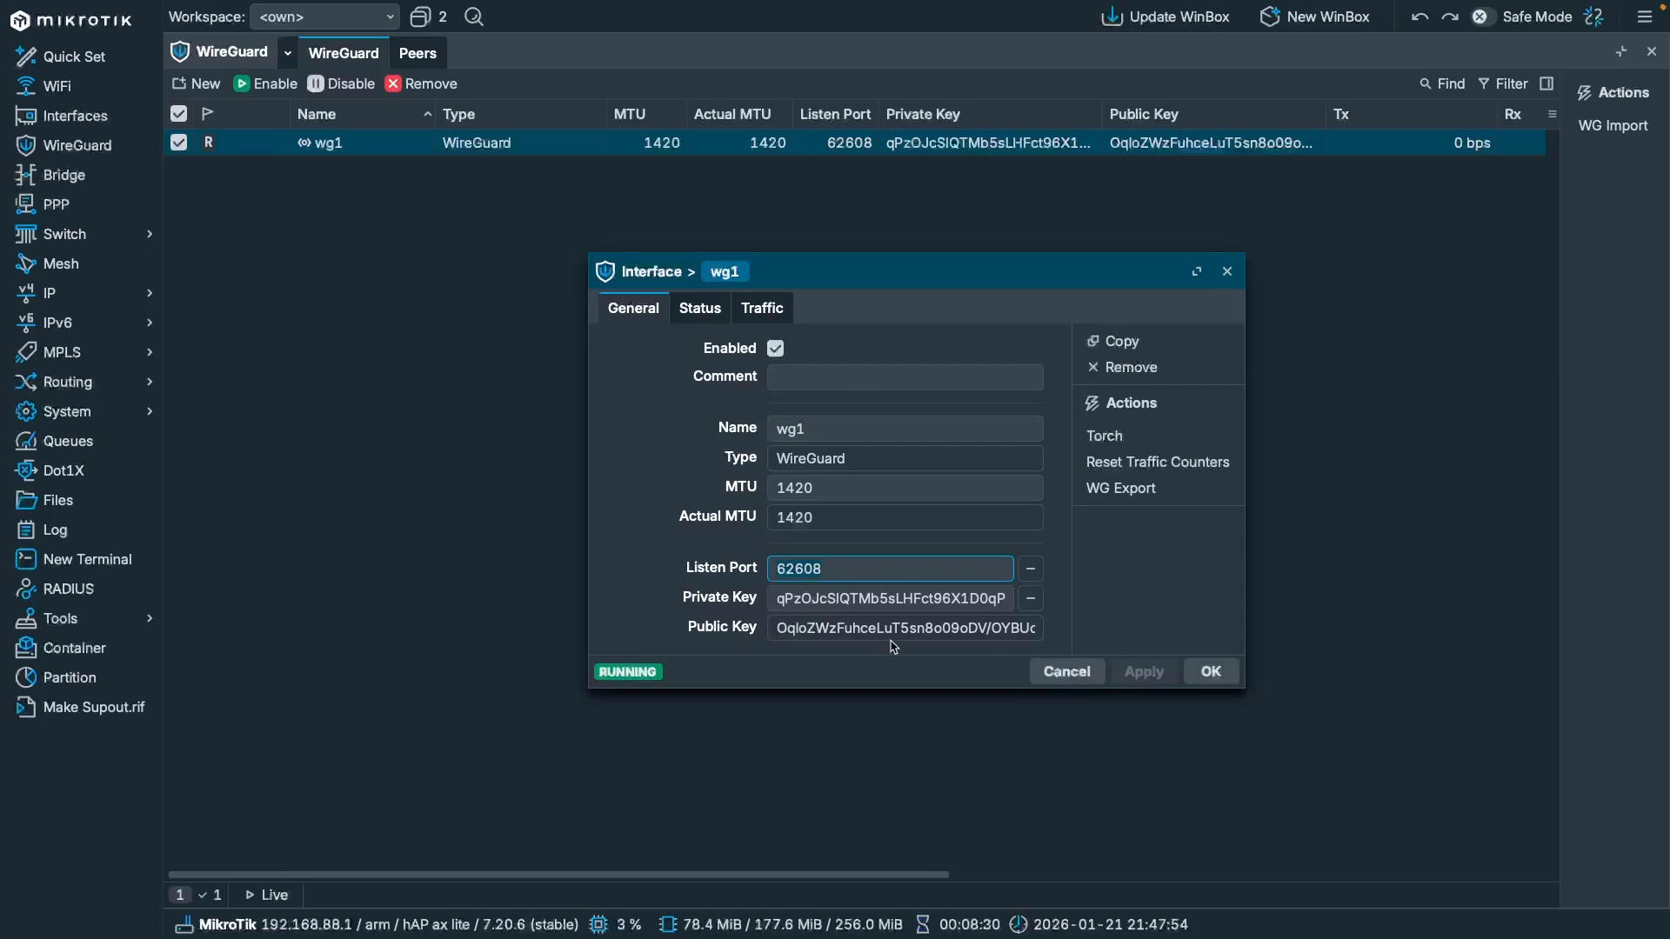
left_click(1077, 674)
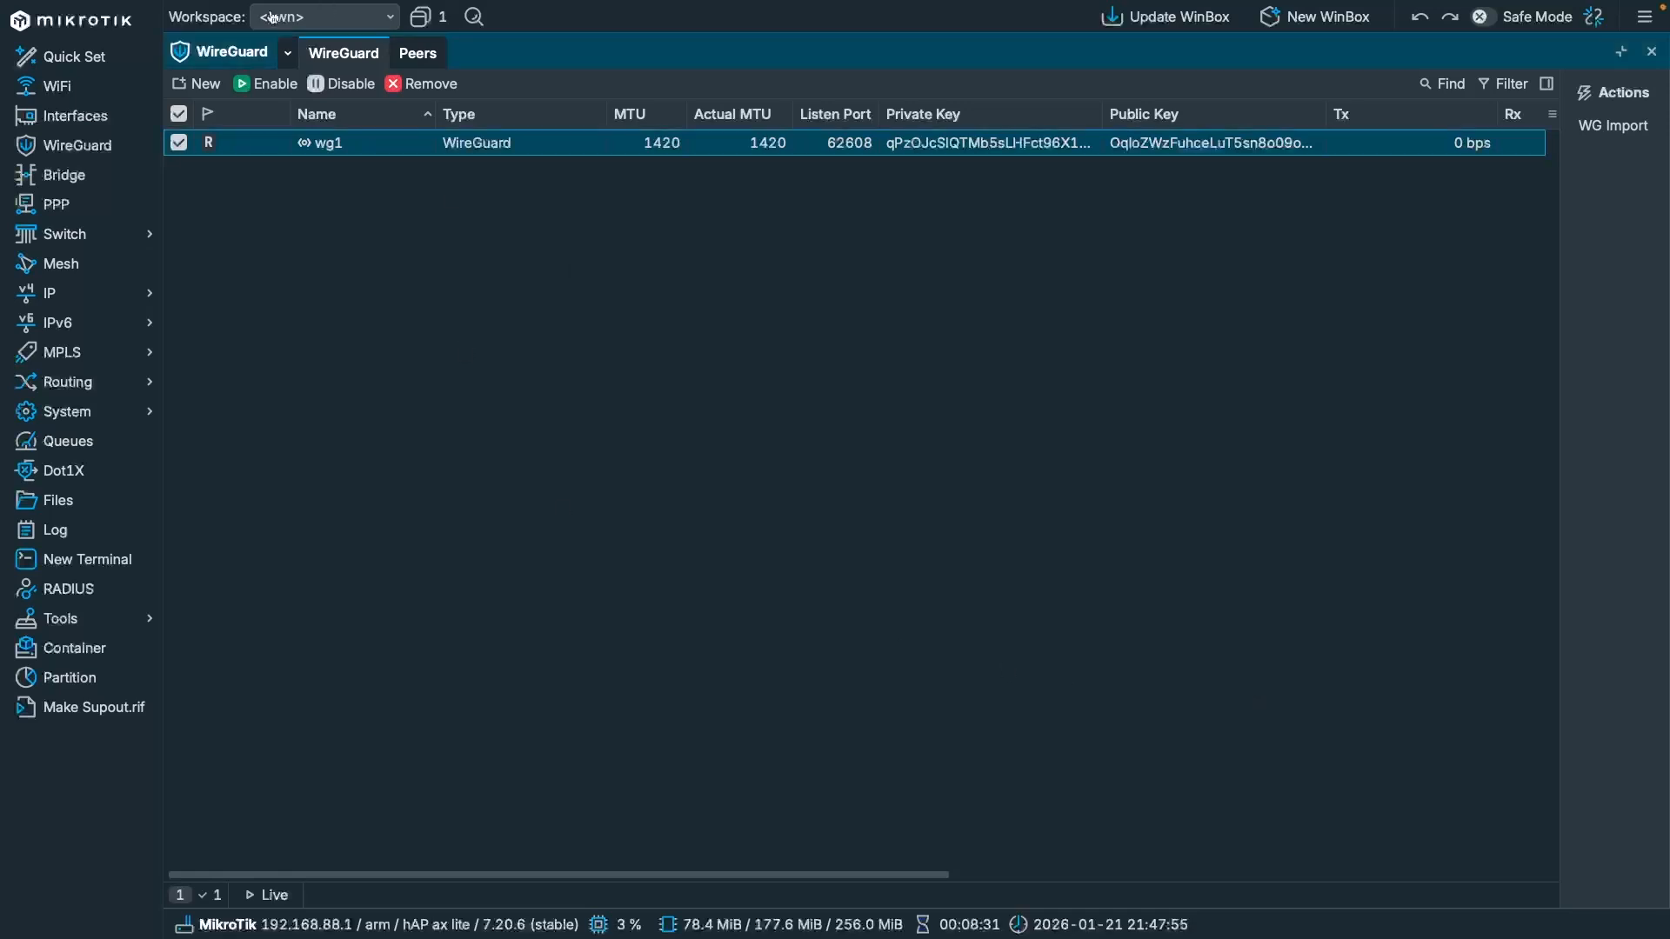
Step: Inspect the imported WireGuard peer's interface, endpoint, endpoint port, and Rx and Tx traffic, and close it without changes
left_click(427, 68)
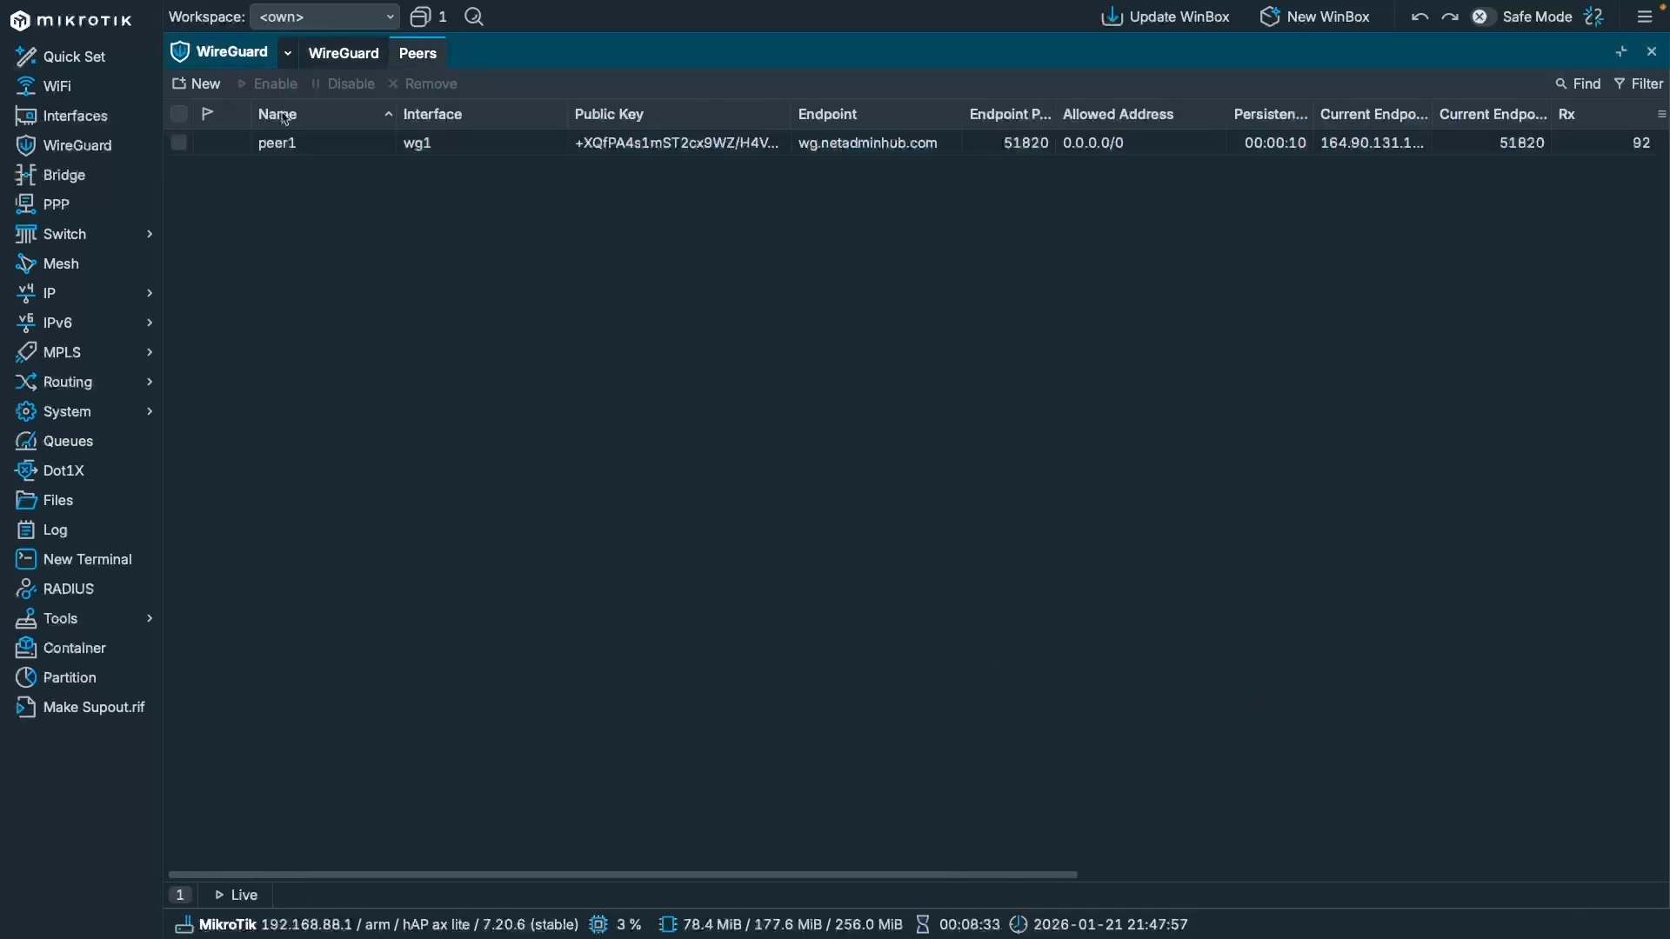
left_click(385, 146)
double_click(402, 146)
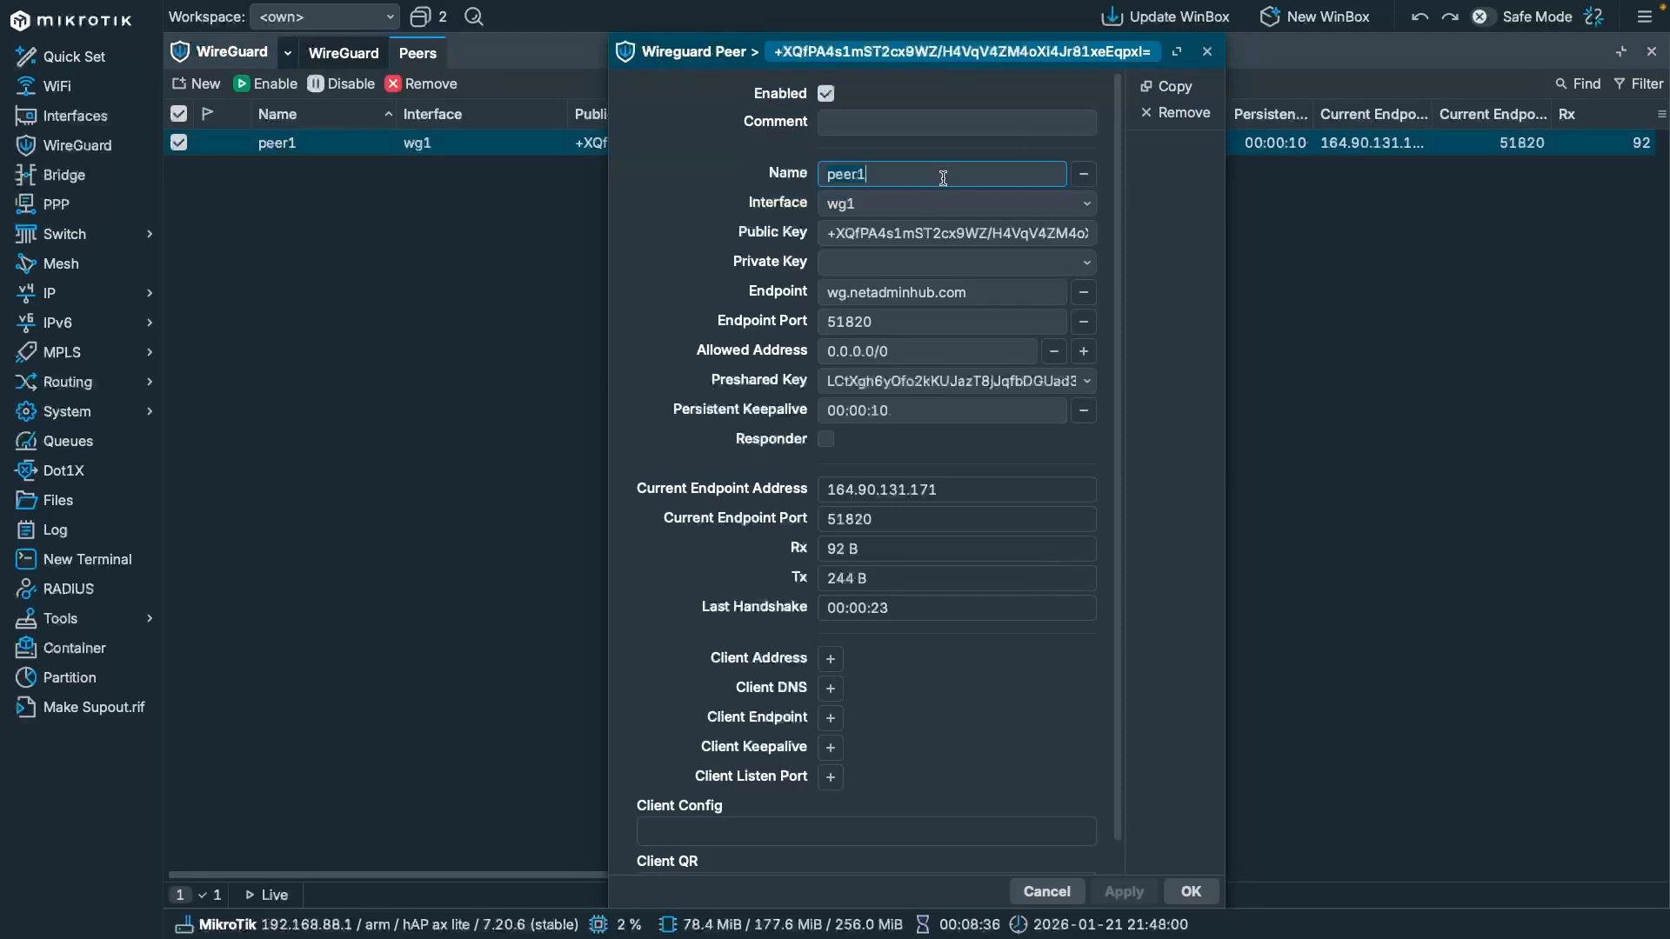
left_click(922, 205)
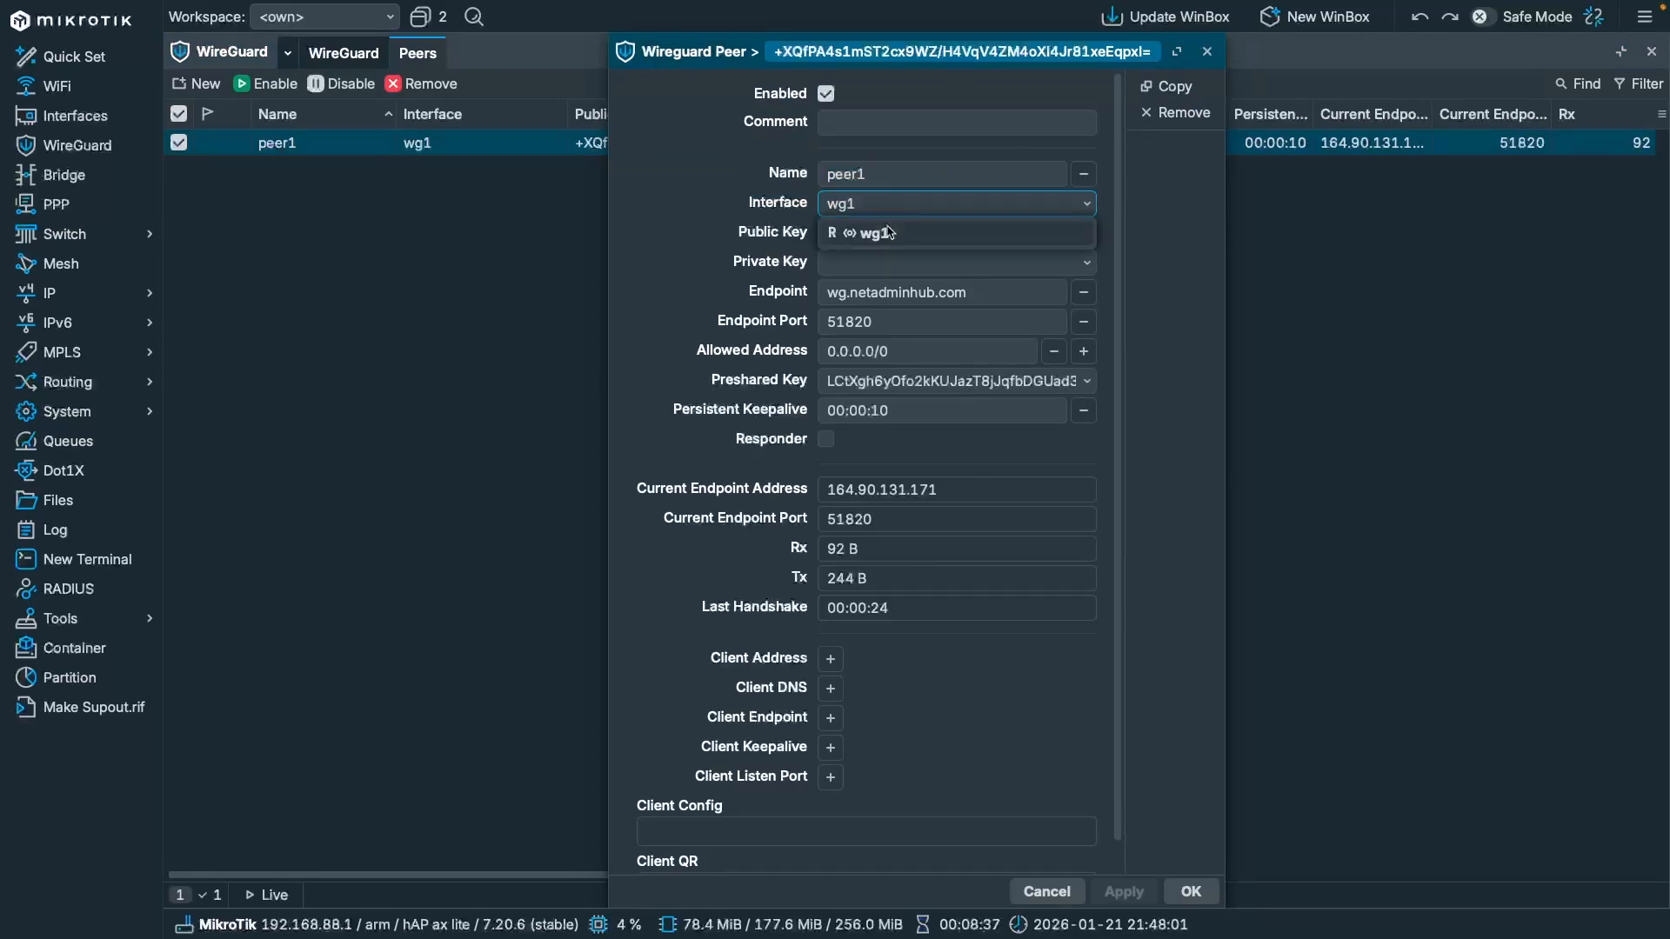
left_click(709, 220)
left_click(832, 292)
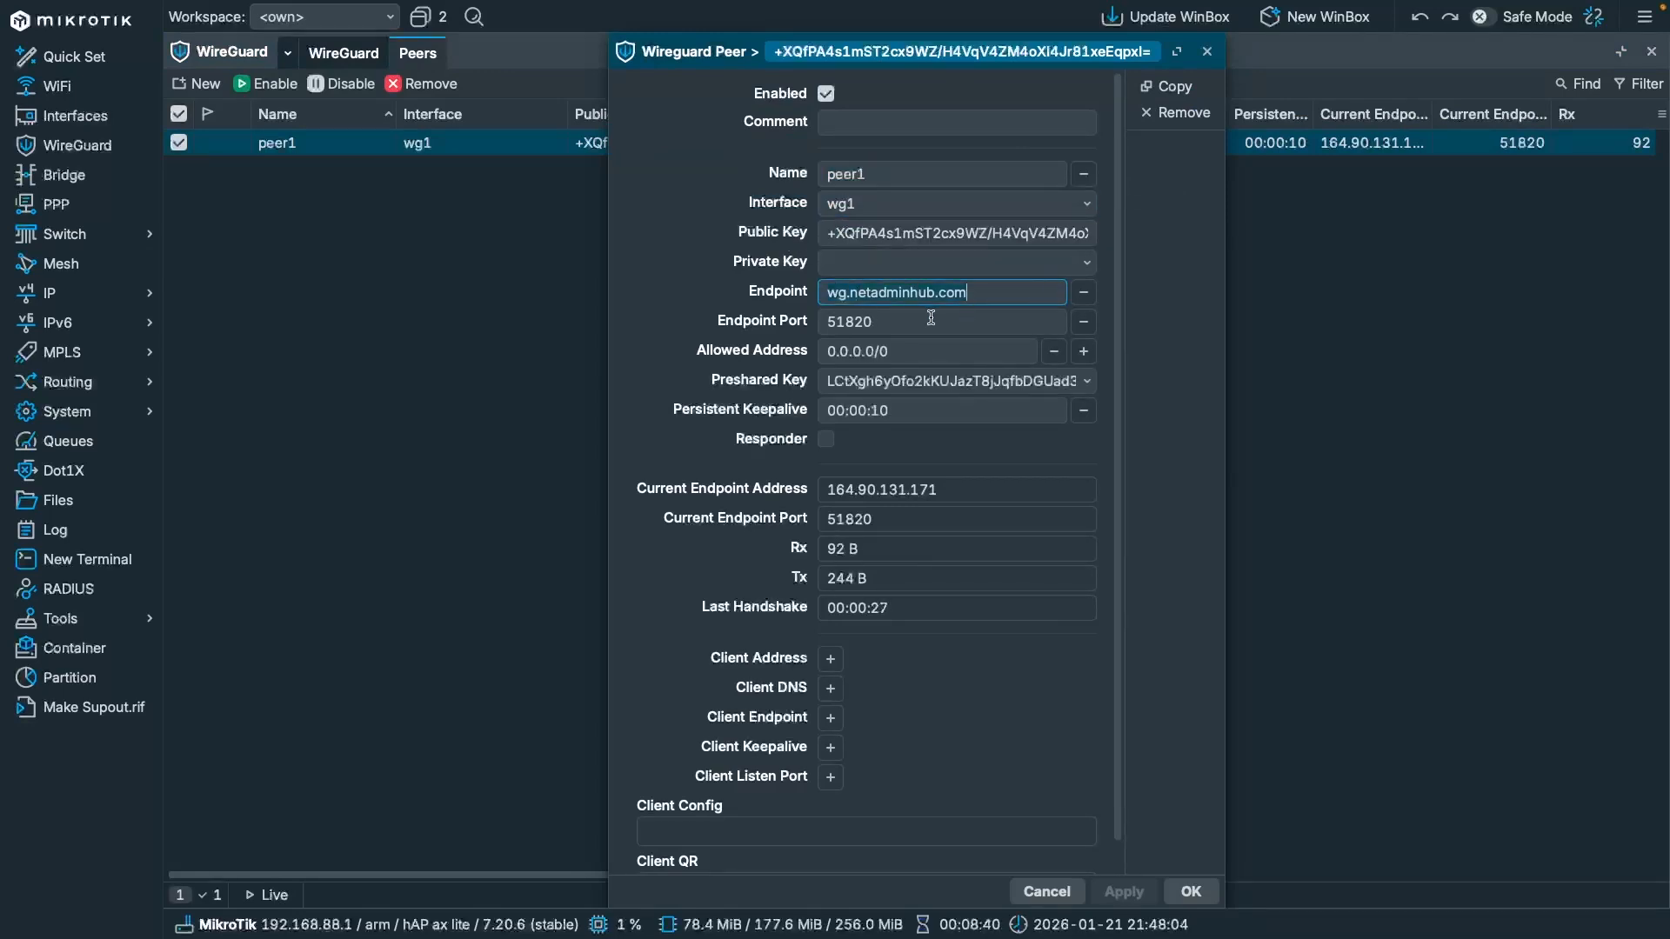
left_click(931, 319)
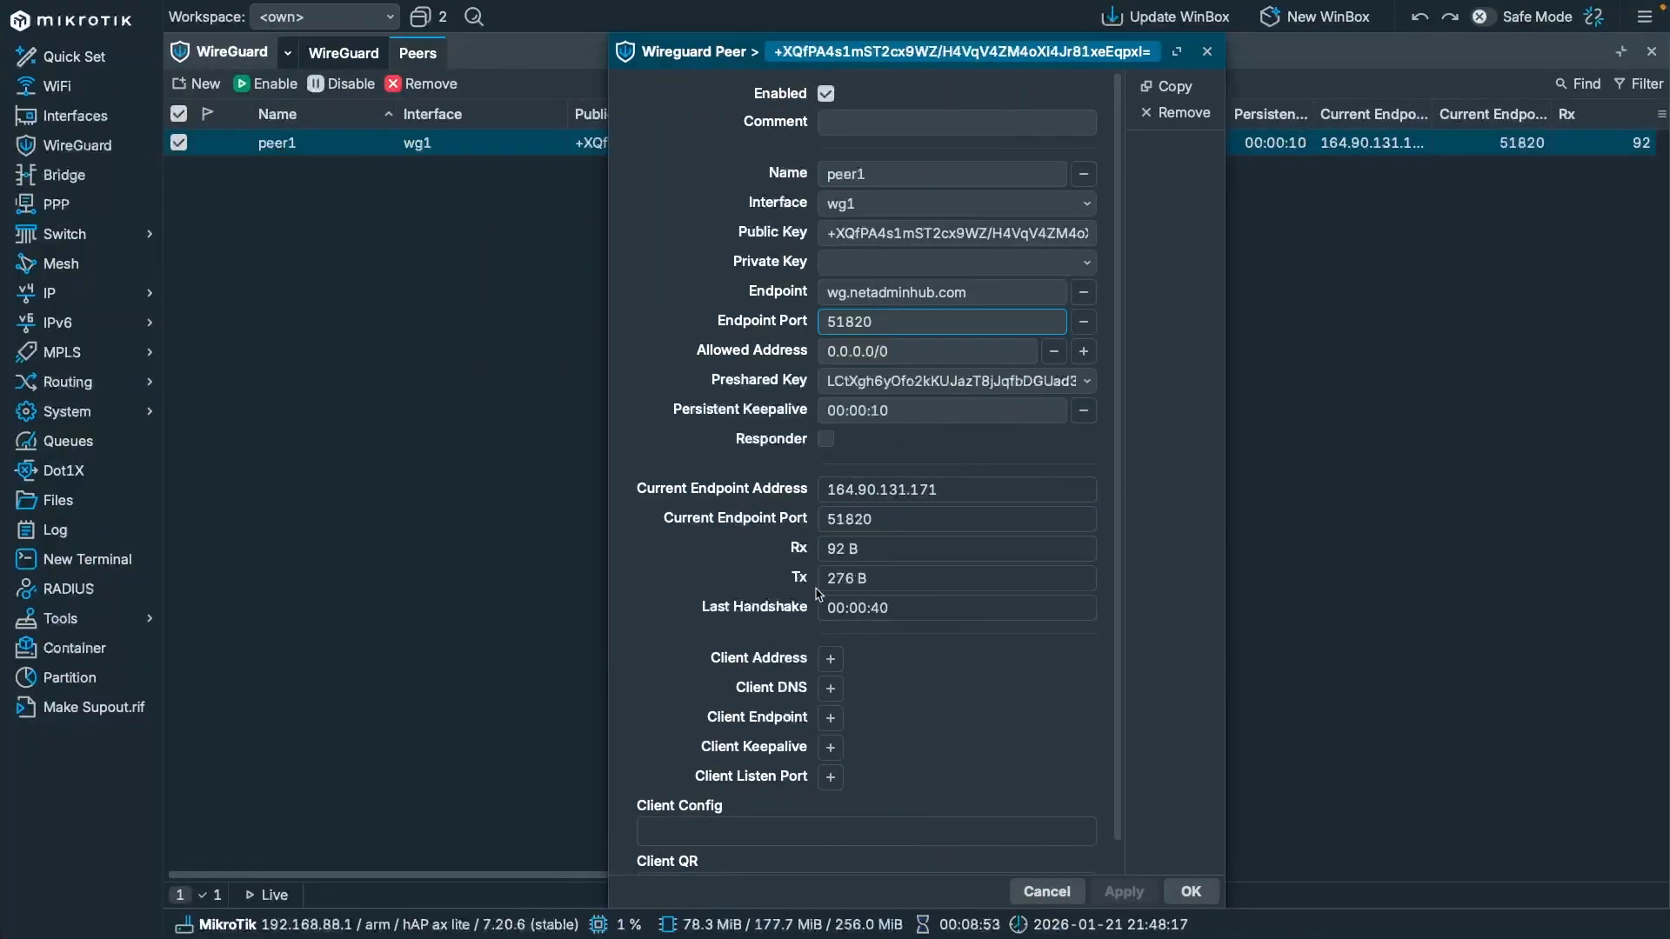
left_click(849, 551)
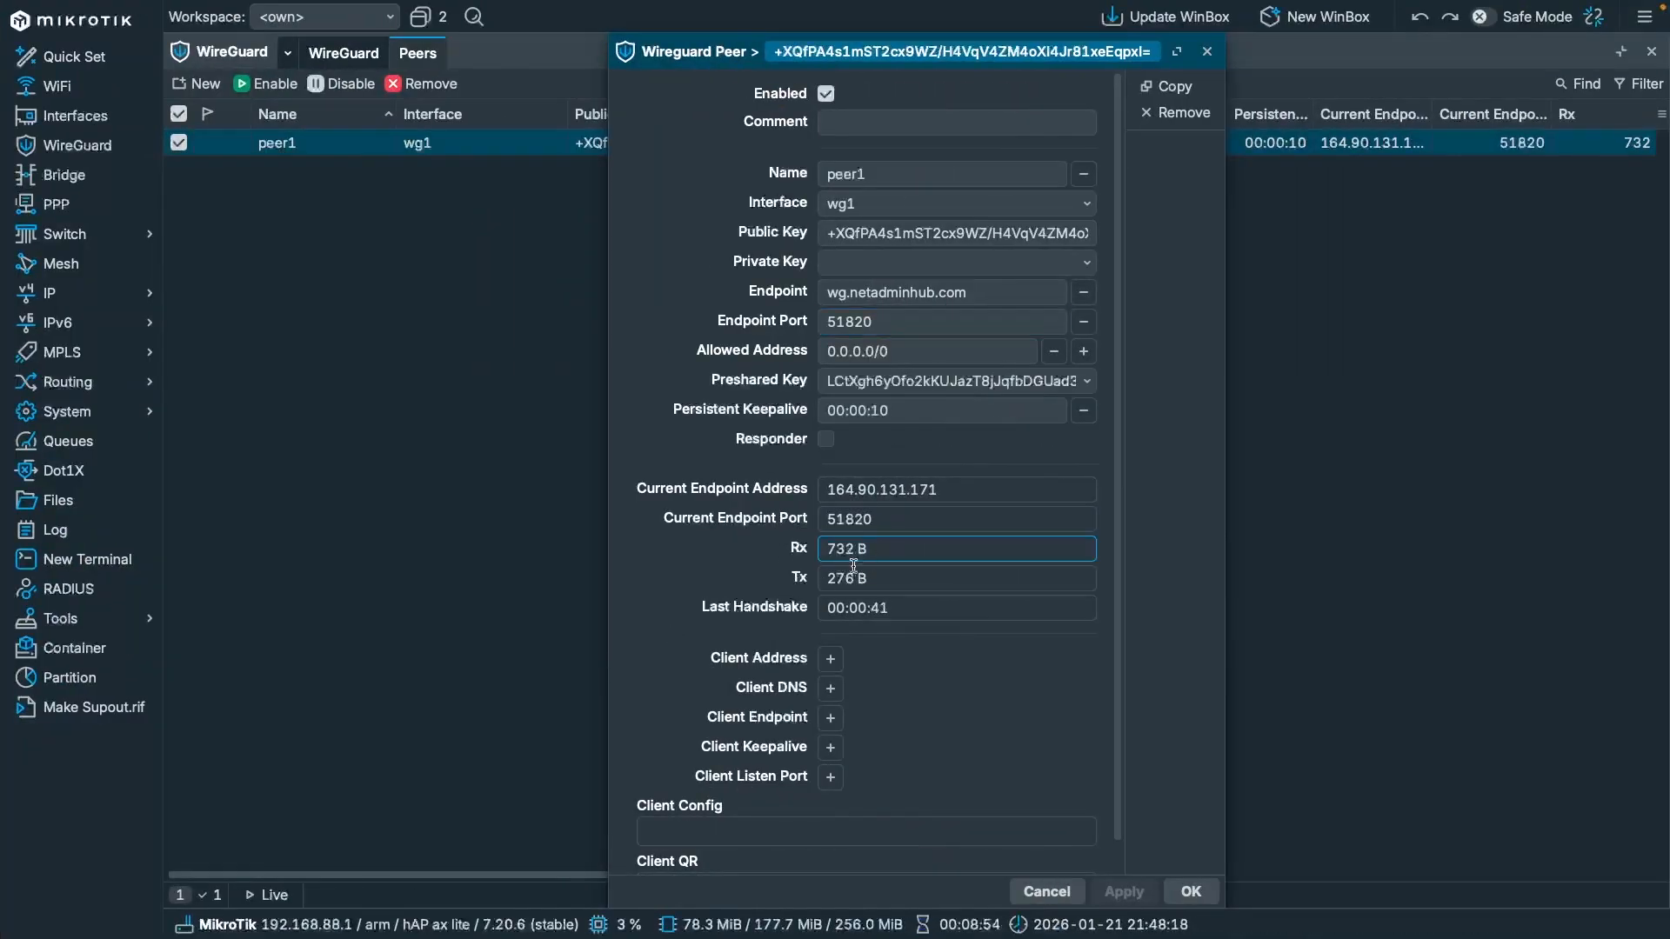
left_click(922, 578)
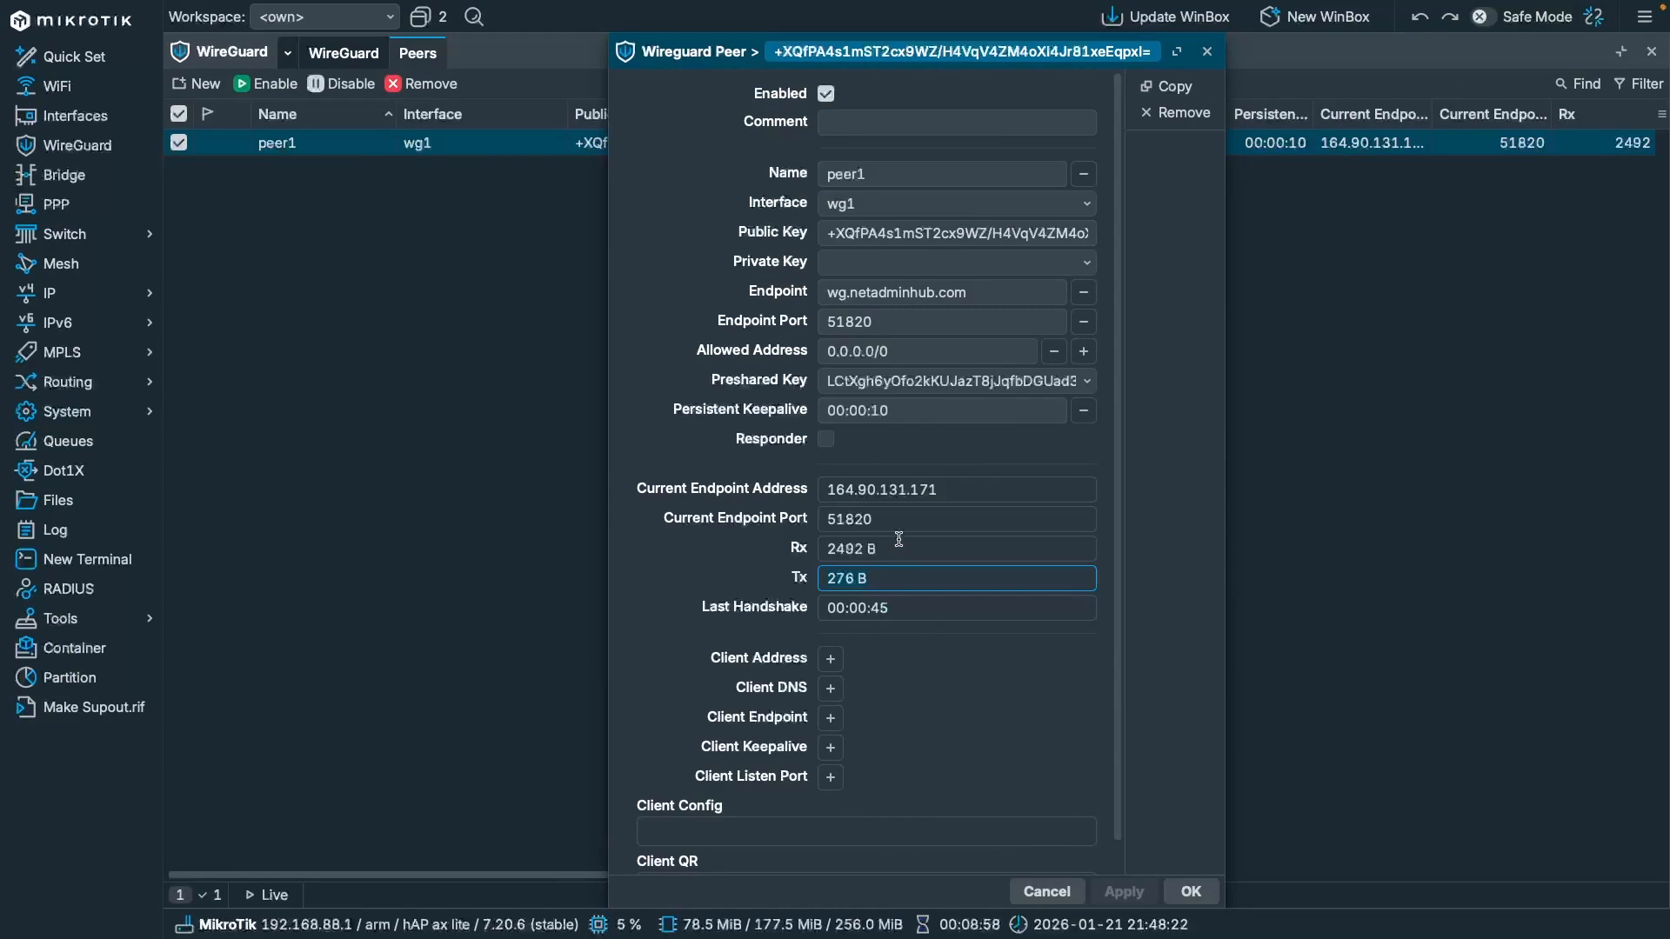
key("Escape")
Step: Close the WireGuard window and open the router's IP address list to check the wg1 address
key("Escape")
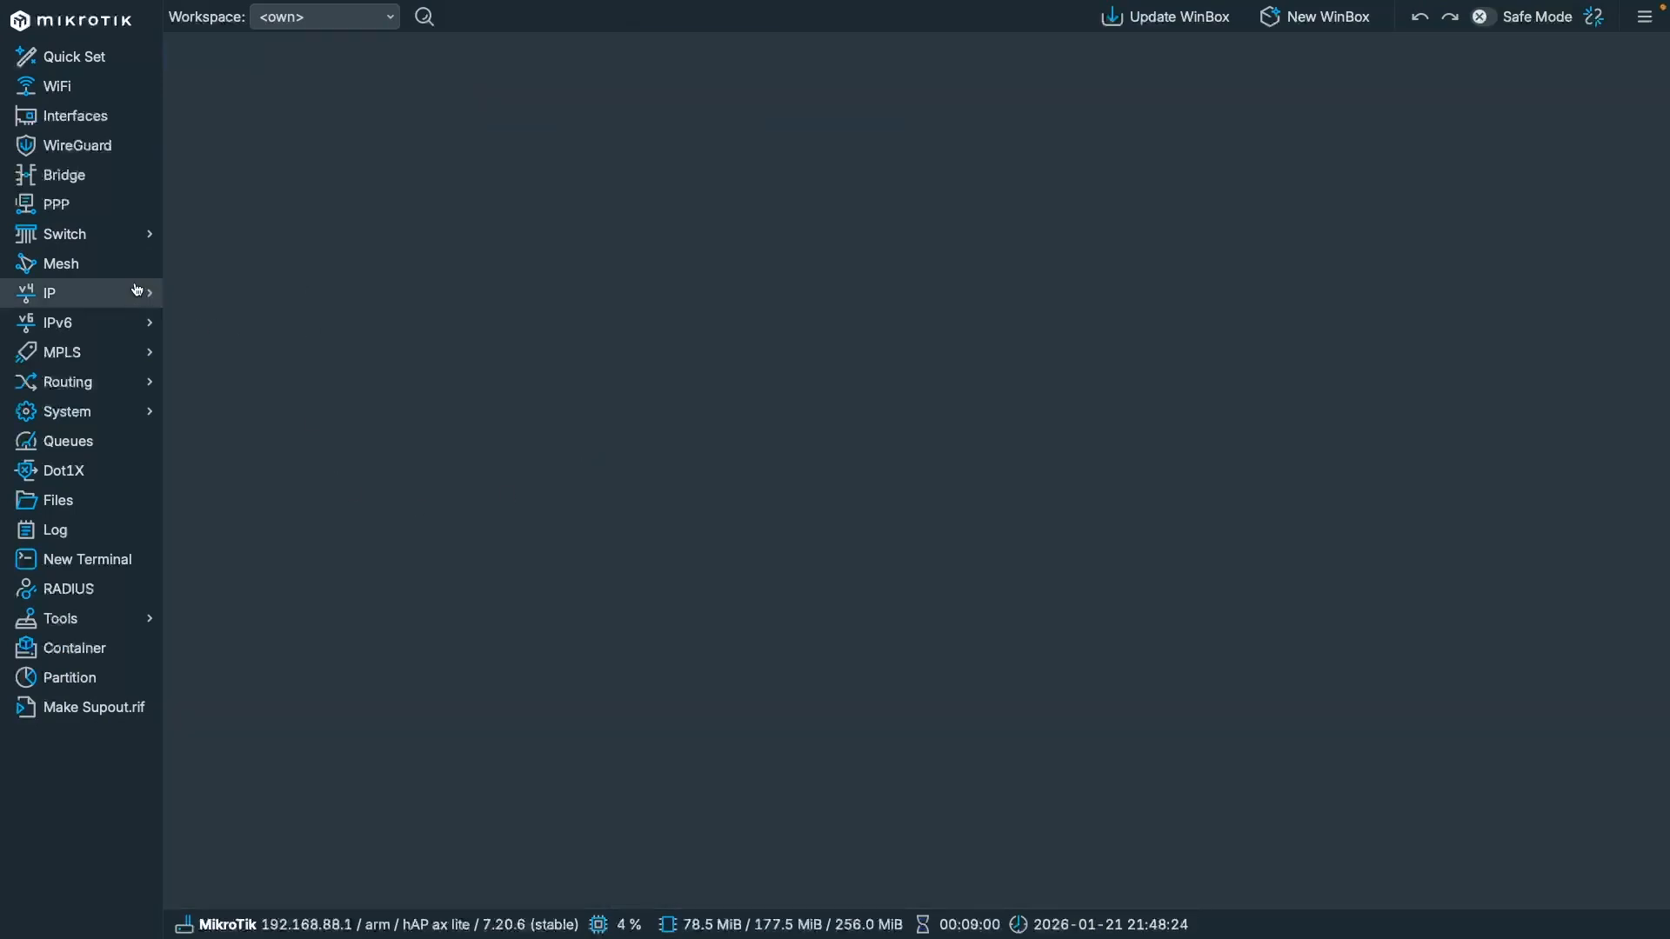
left_click(82, 293)
left_click(237, 315)
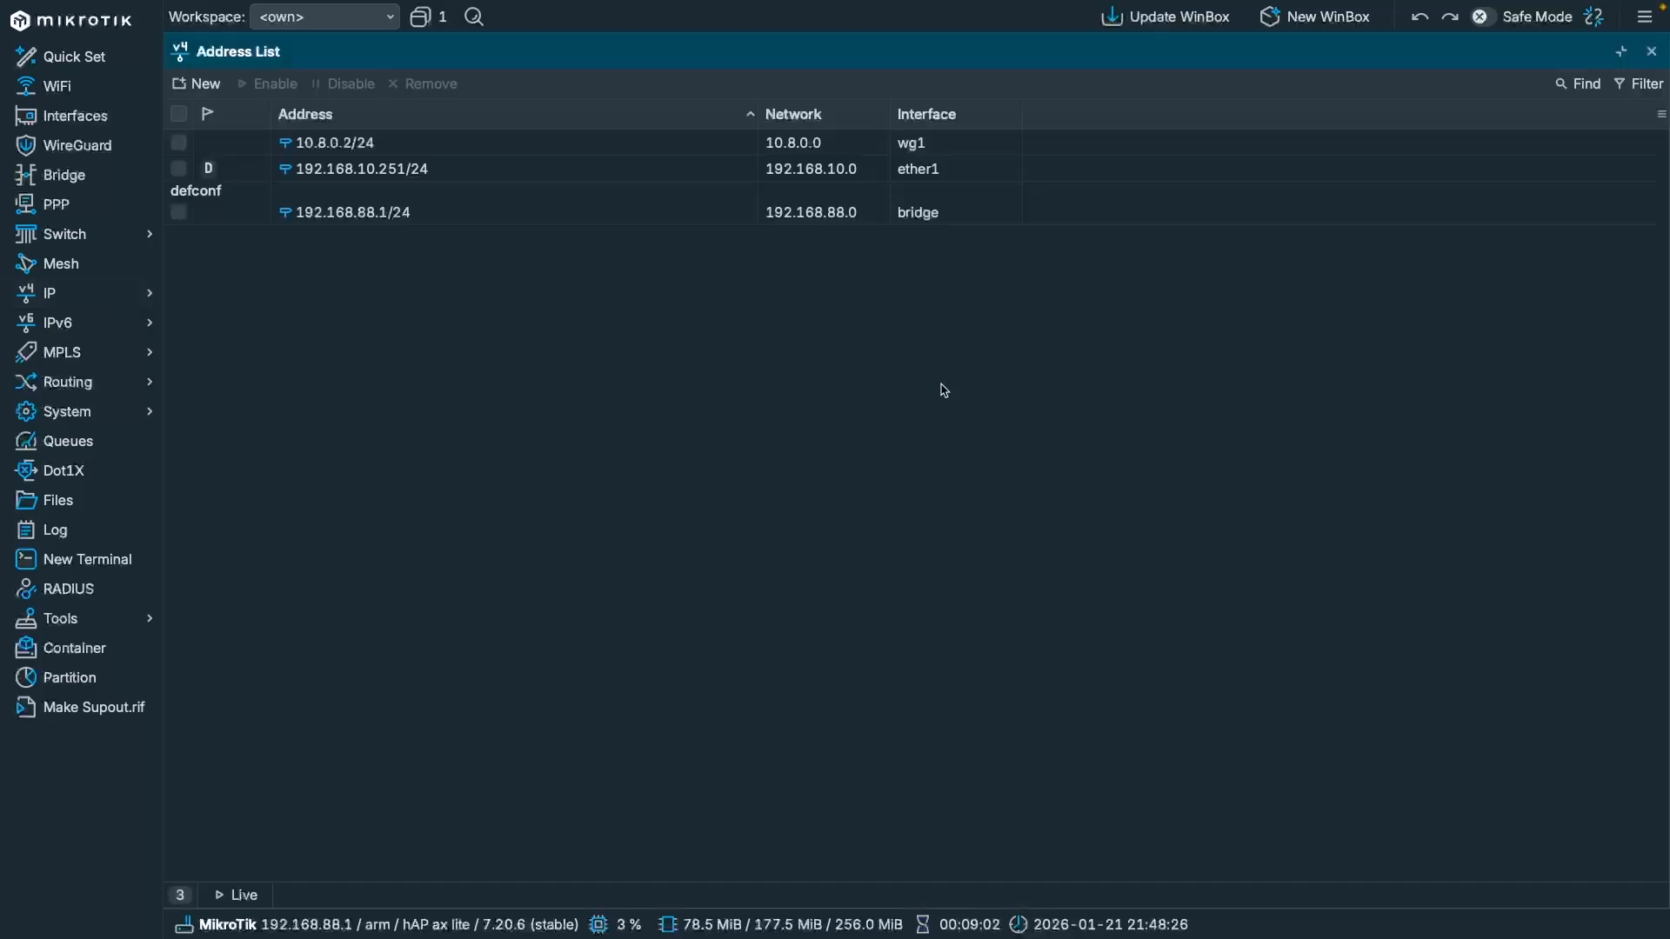
Step: Inspect the wg1 address entry's address, network and interface, and close it and the address list without changes
left_click(386, 149)
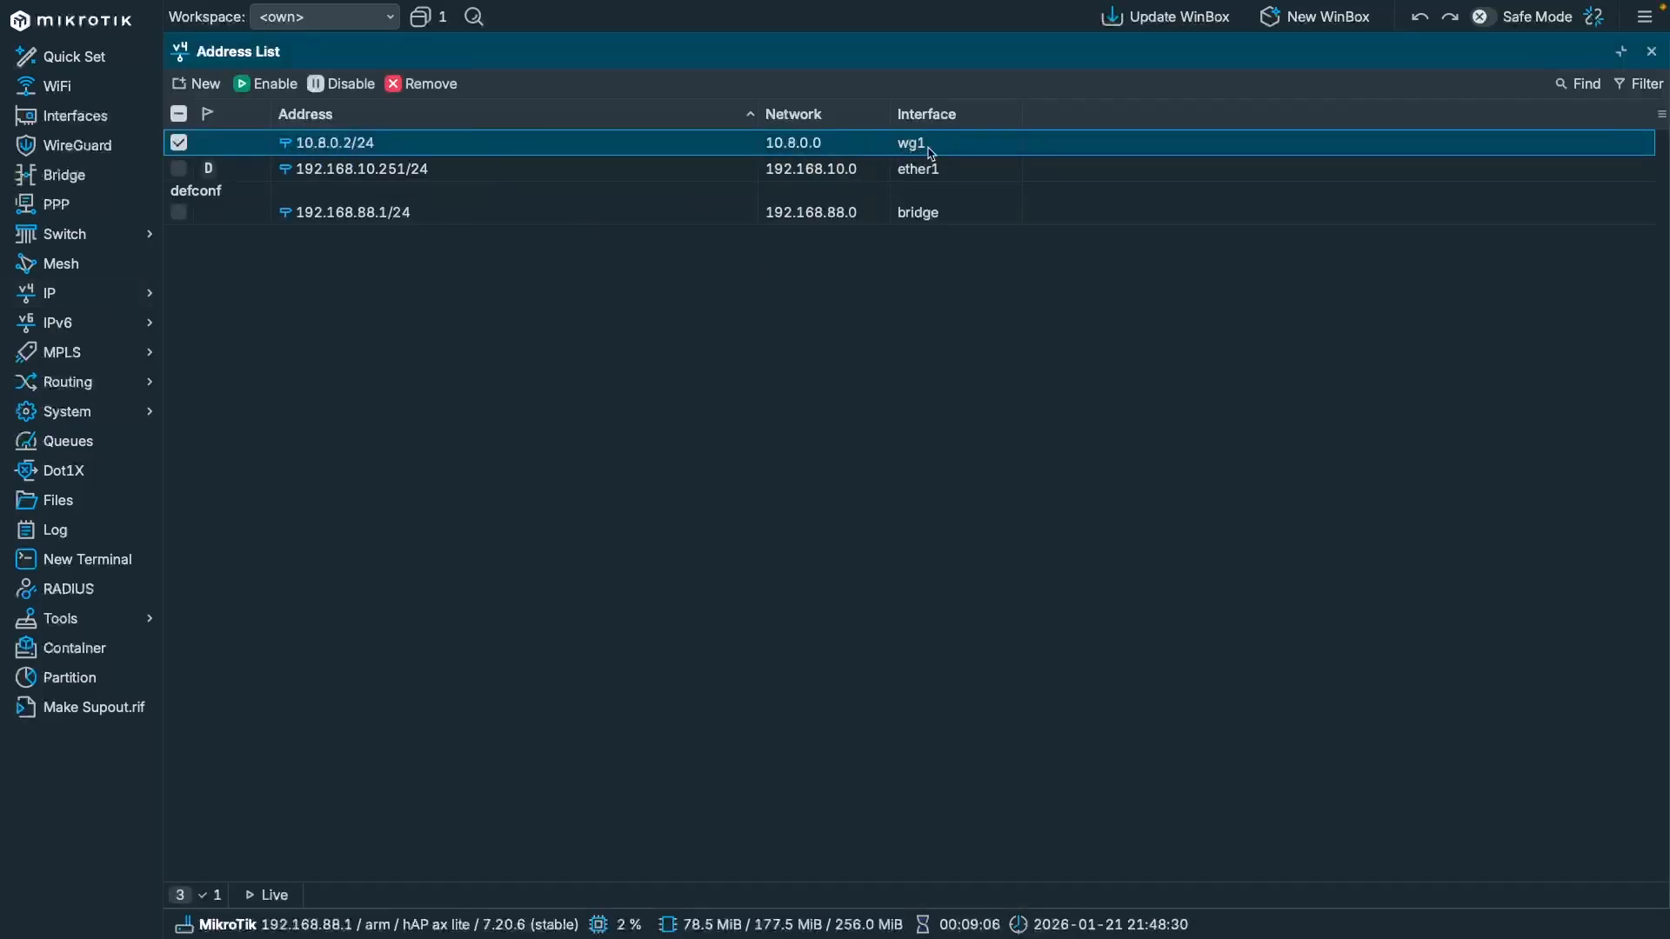
double_click(366, 146)
left_click(349, 195)
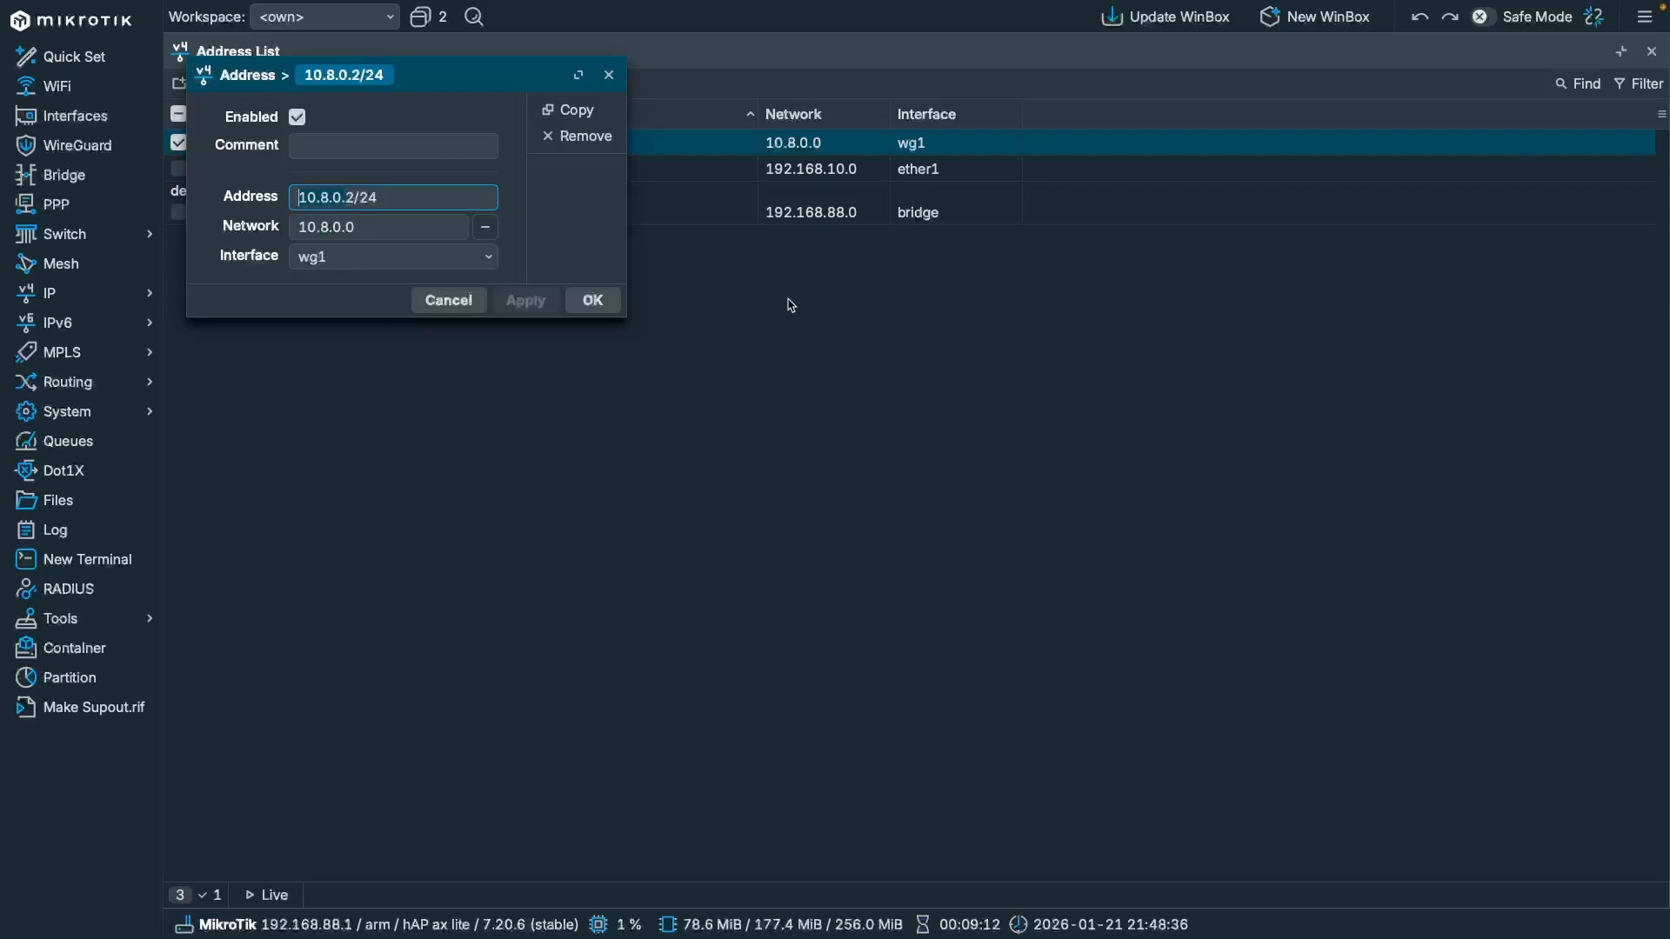
key("Escape")
key("Escape")
Step: Open a cleared router terminal and ping 10.8.0.1 through the tunnel
left_click(128, 561)
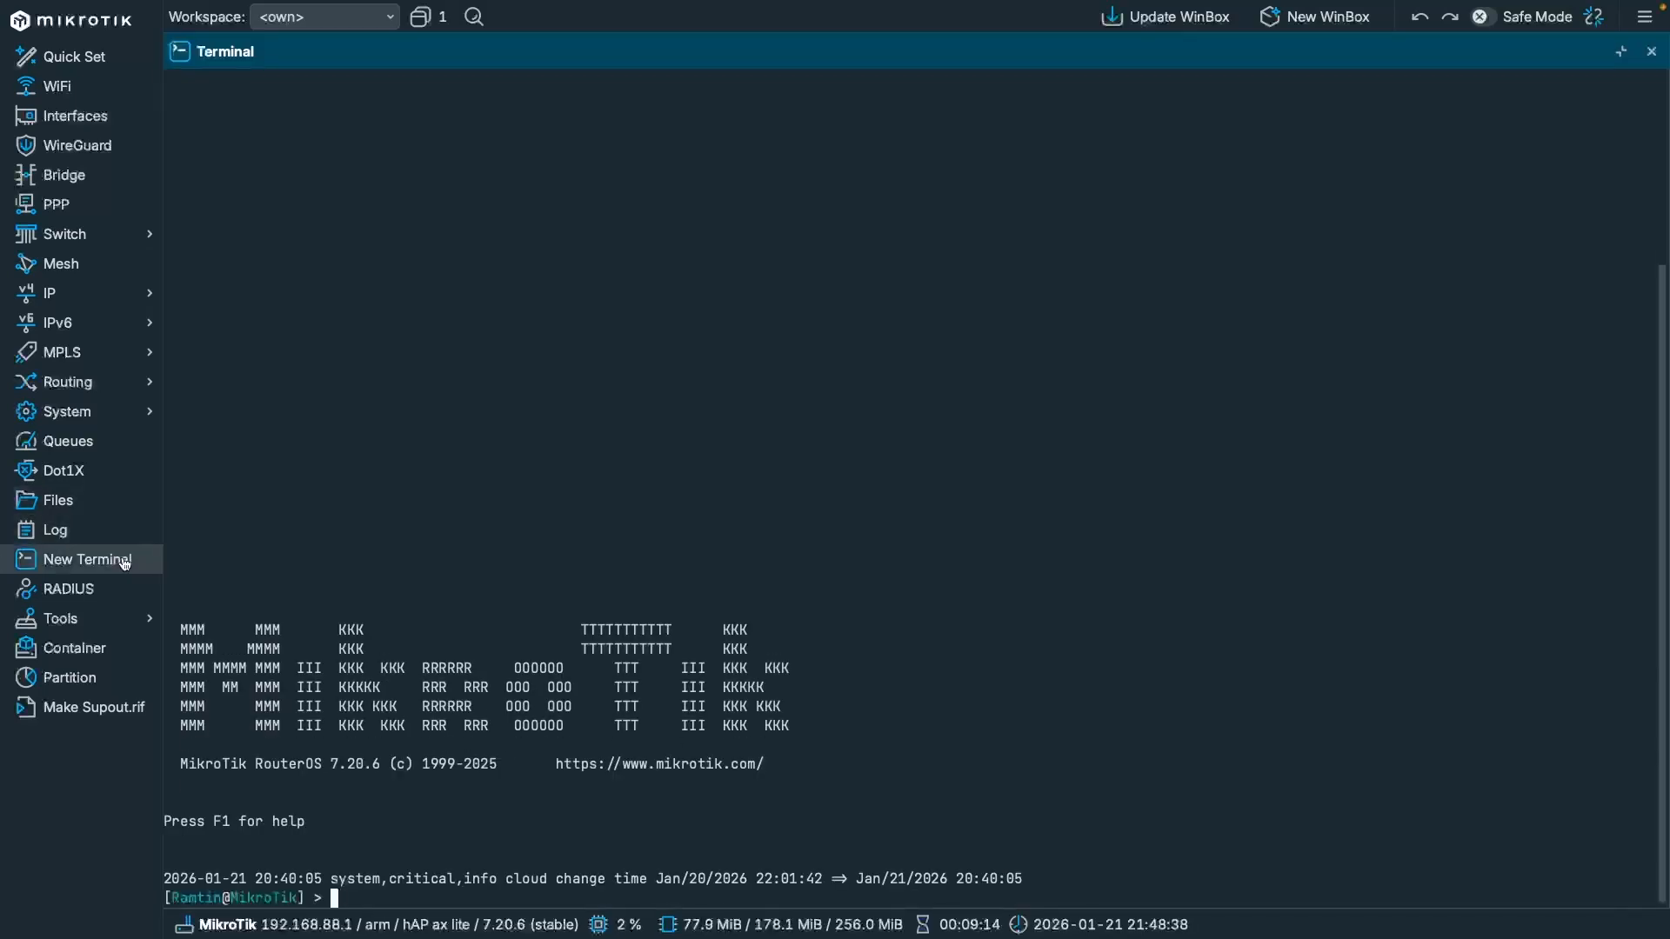
key("ctrl+l")
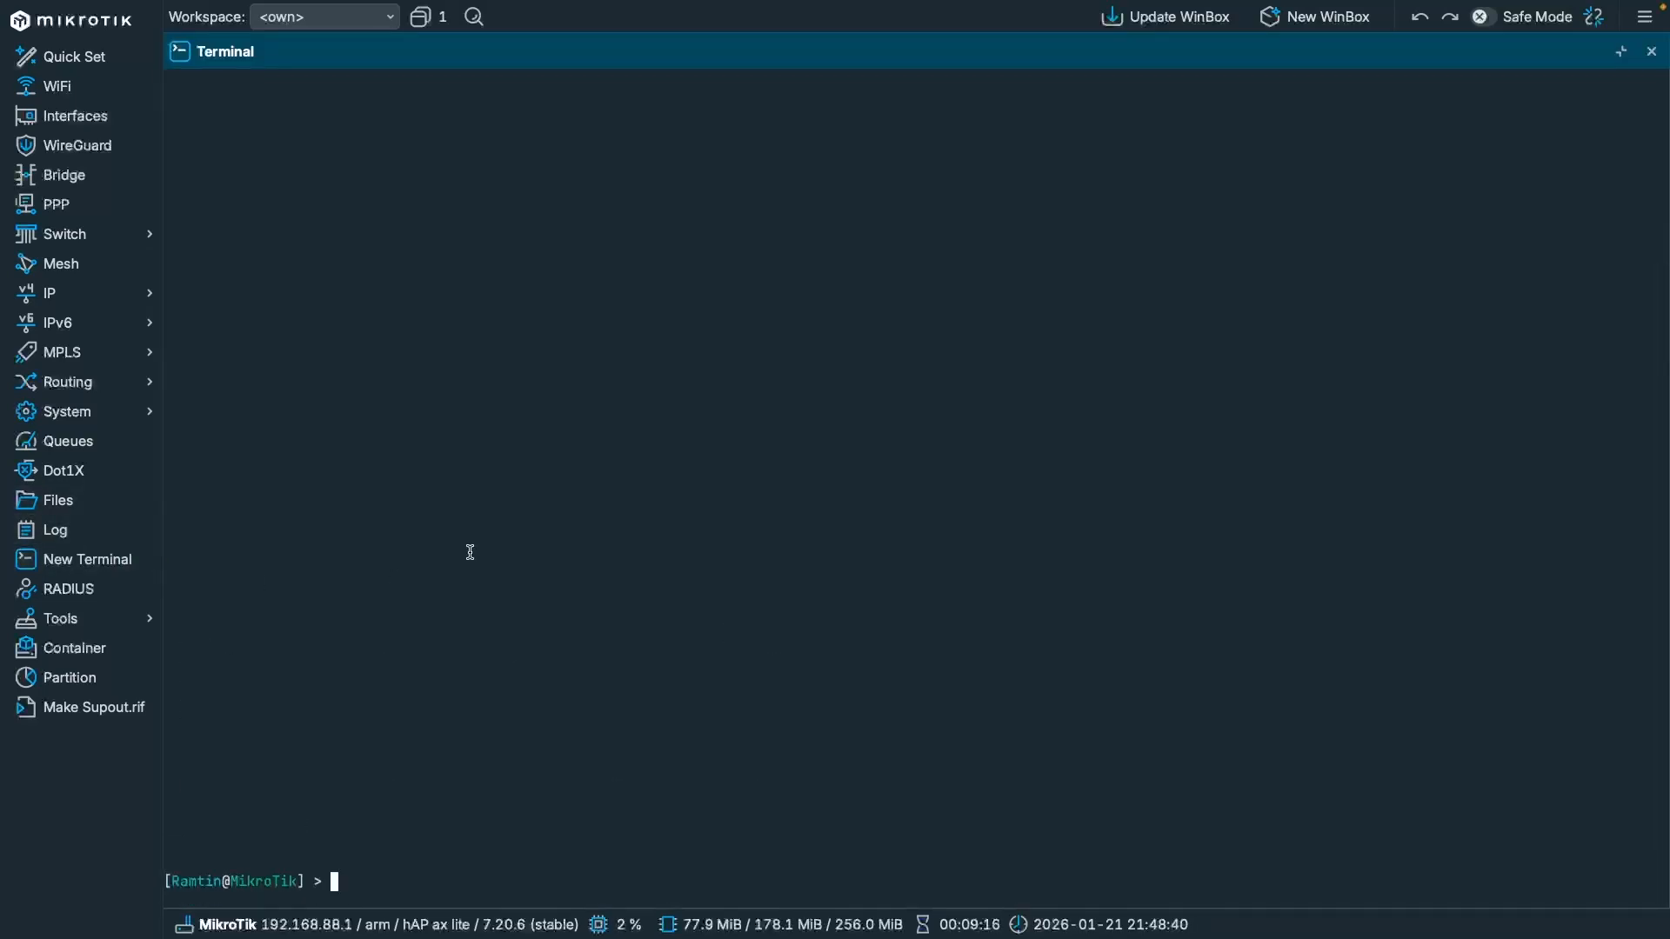
type("ping 10.8.0.1")
key("Return")
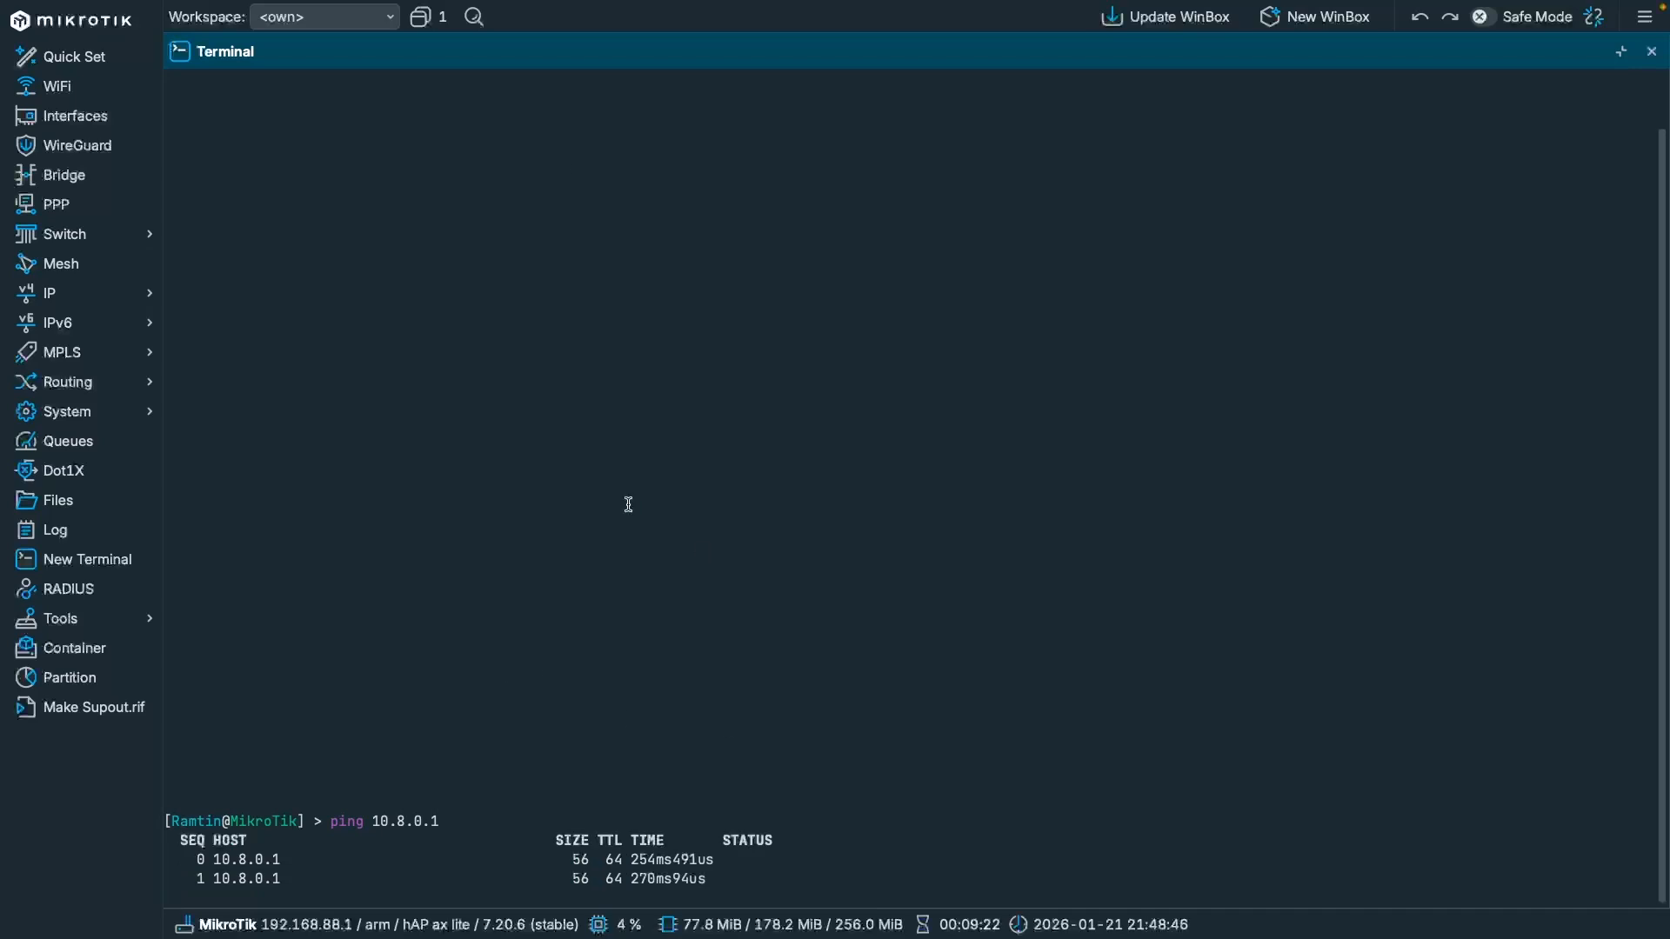
Step: Disable the wg1 WireGuard interface while the ping runs, and enable it again with the terminal in view
left_click(78, 145)
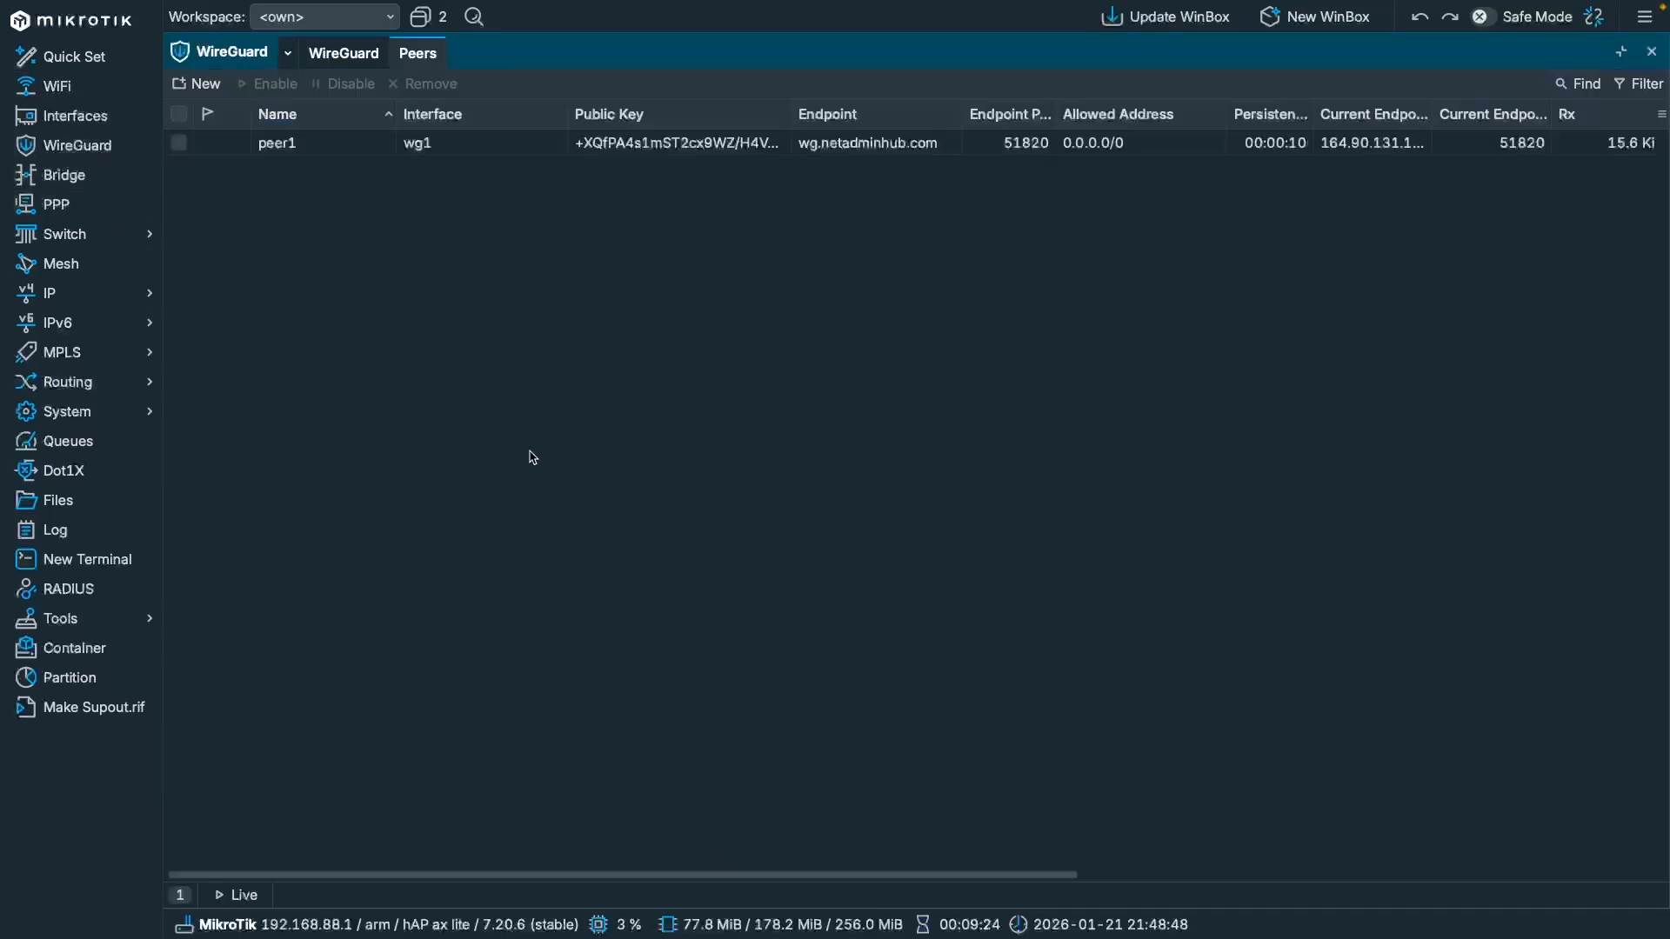
left_click(343, 53)
left_click(361, 154)
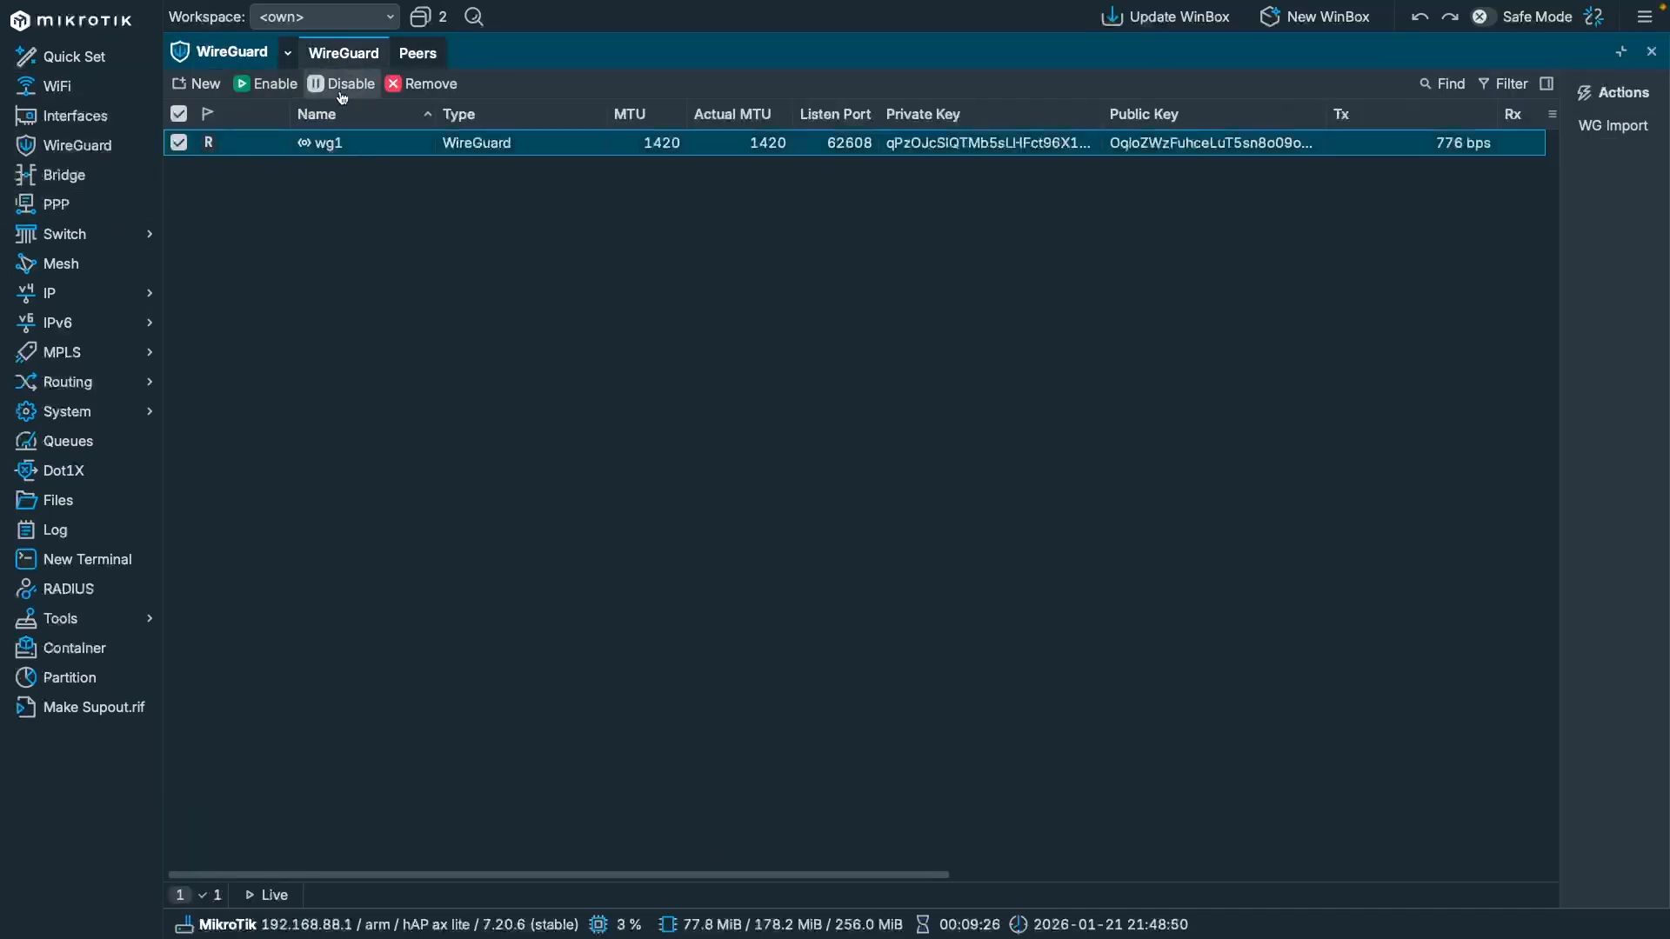
left_click(341, 85)
left_click(1622, 51)
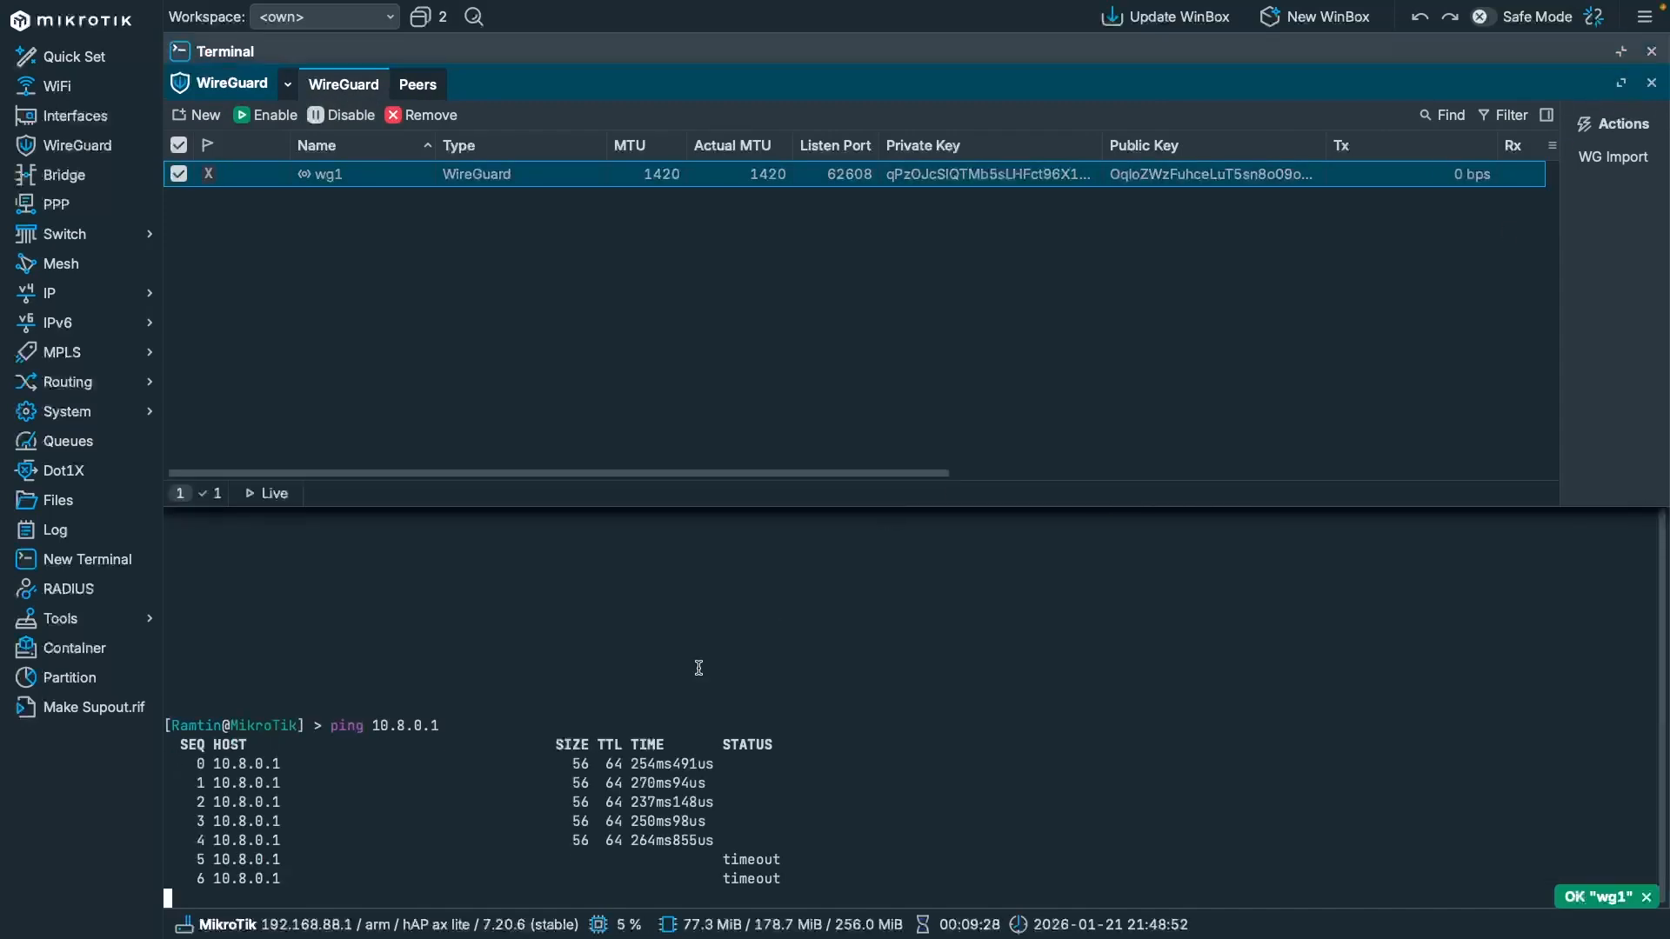
left_click(257, 115)
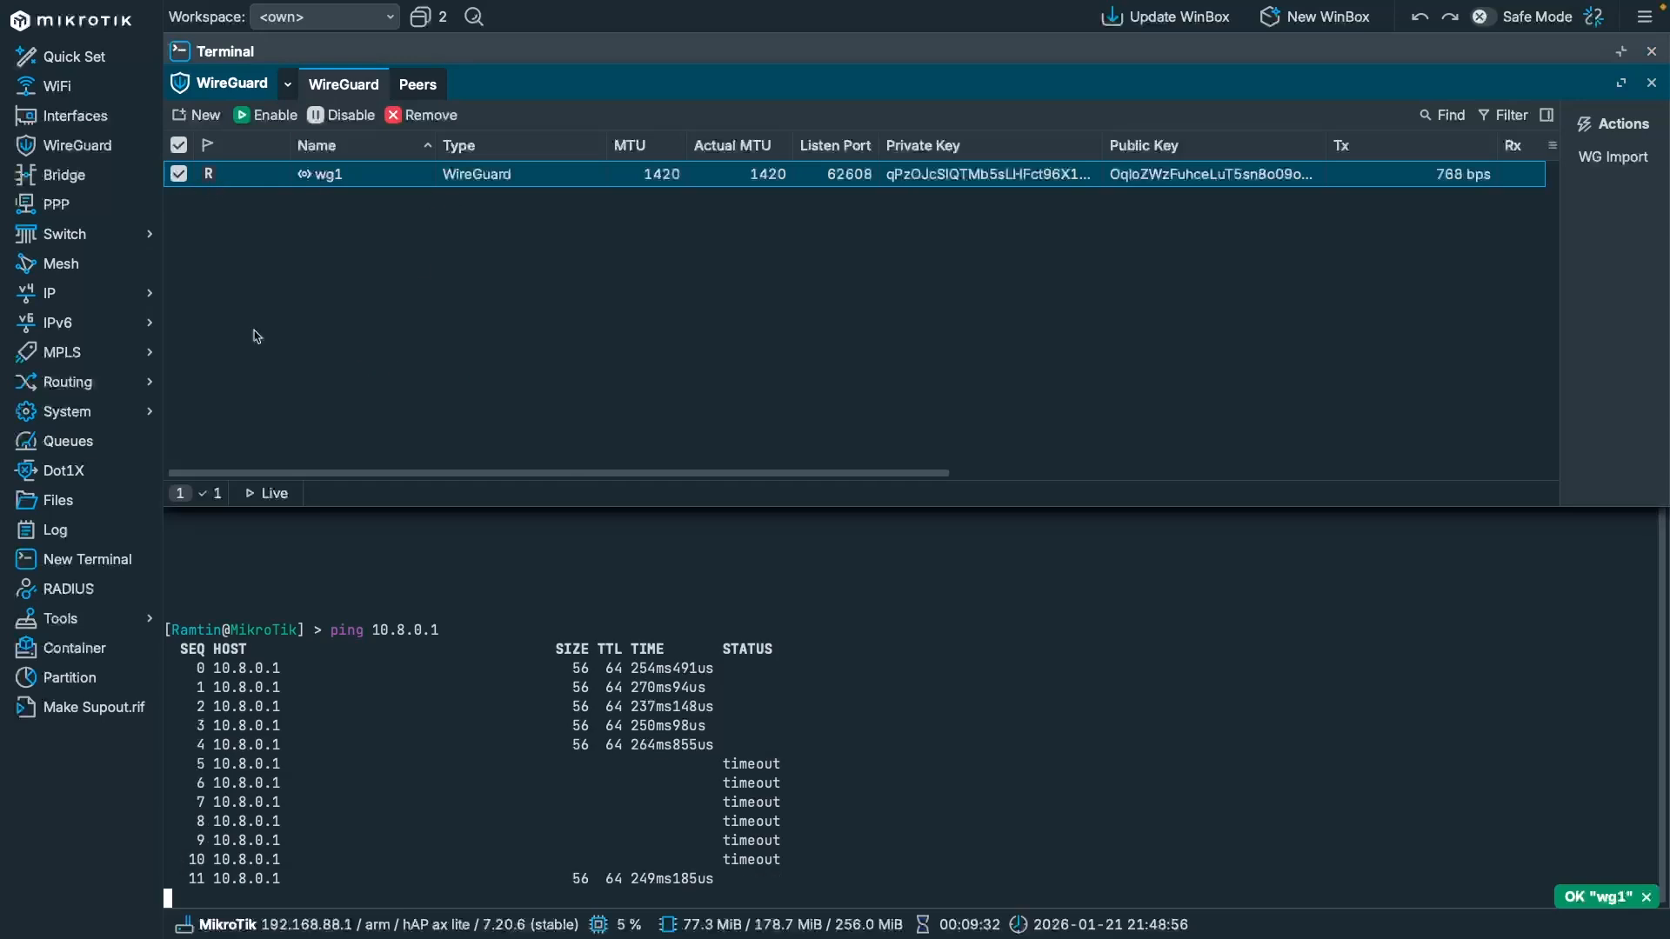
Step: Review the ping replies in the terminal, stop the ping and close the terminal
left_click(784, 731)
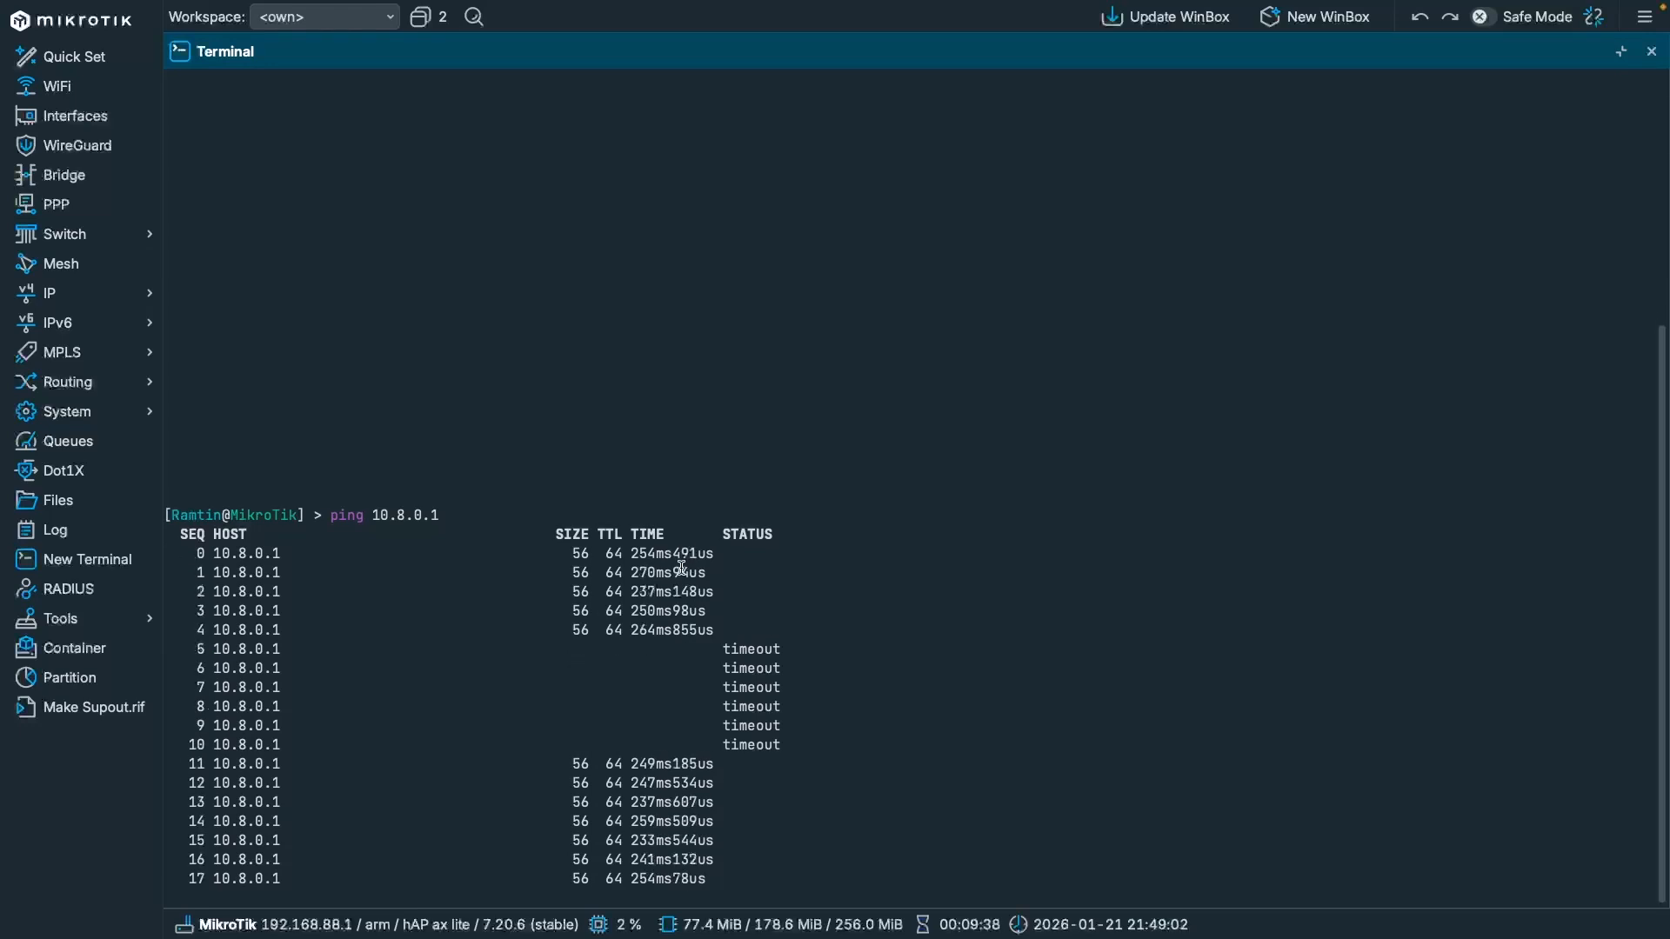
key("ctrl+c")
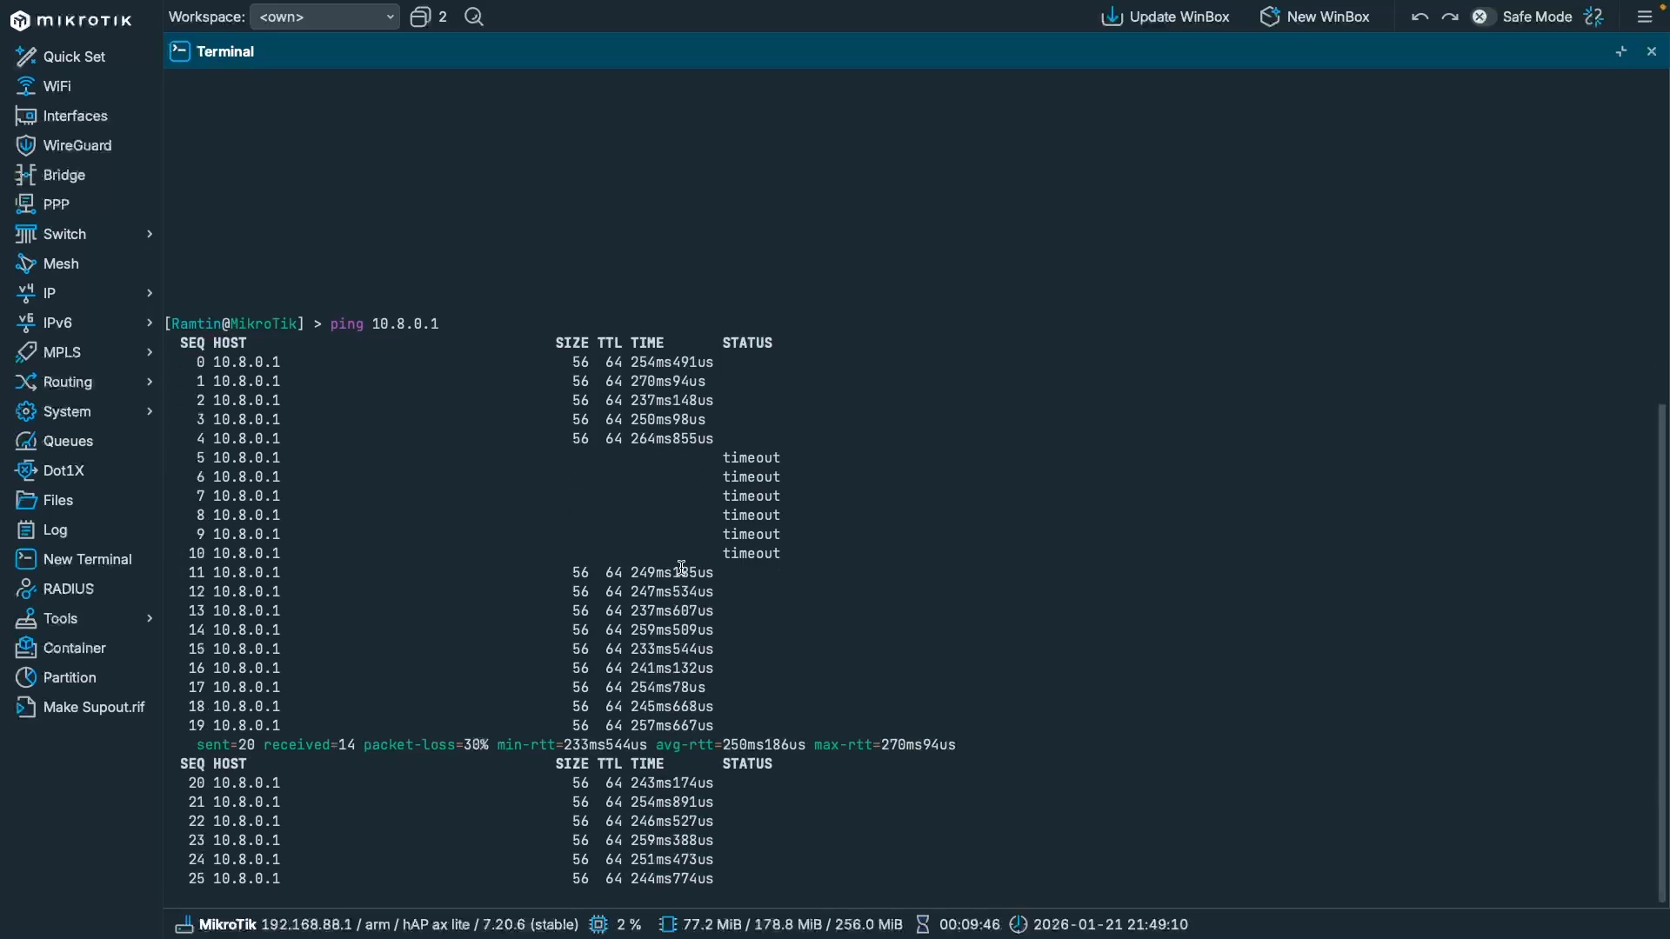
key("ctrl+c")
key("Return")
left_click(1652, 54)
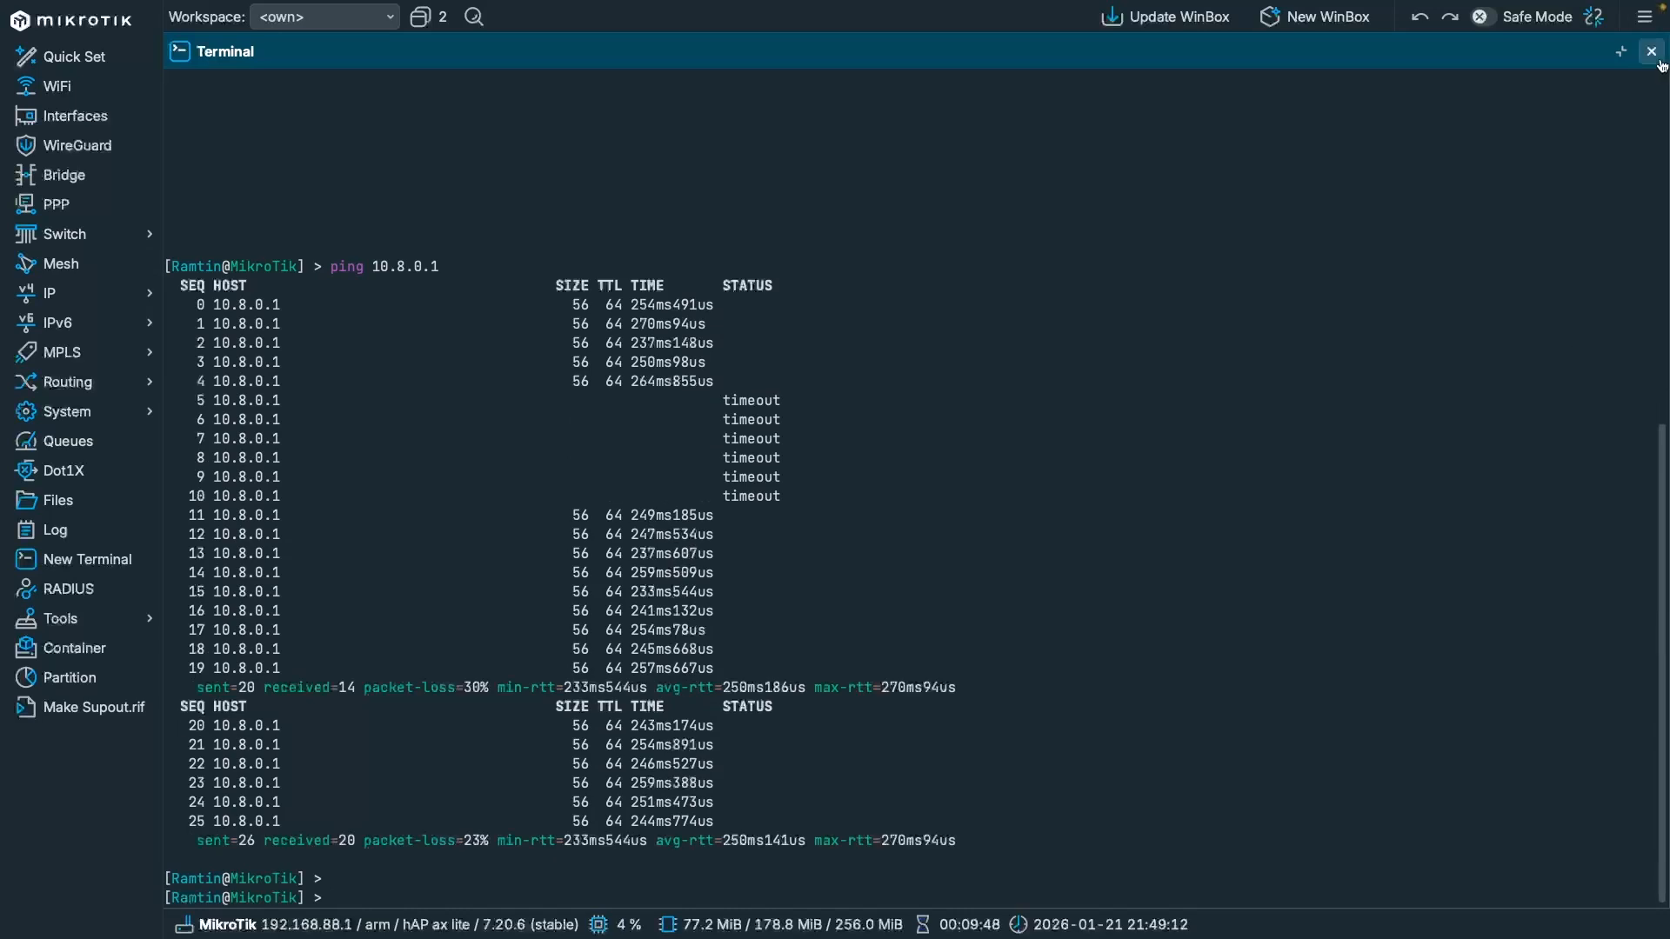
Step: Remove the imported wg1 interface and its peer1 peer from WireGuard, and close the WireGuard window
left_click(417, 217)
left_click(390, 181)
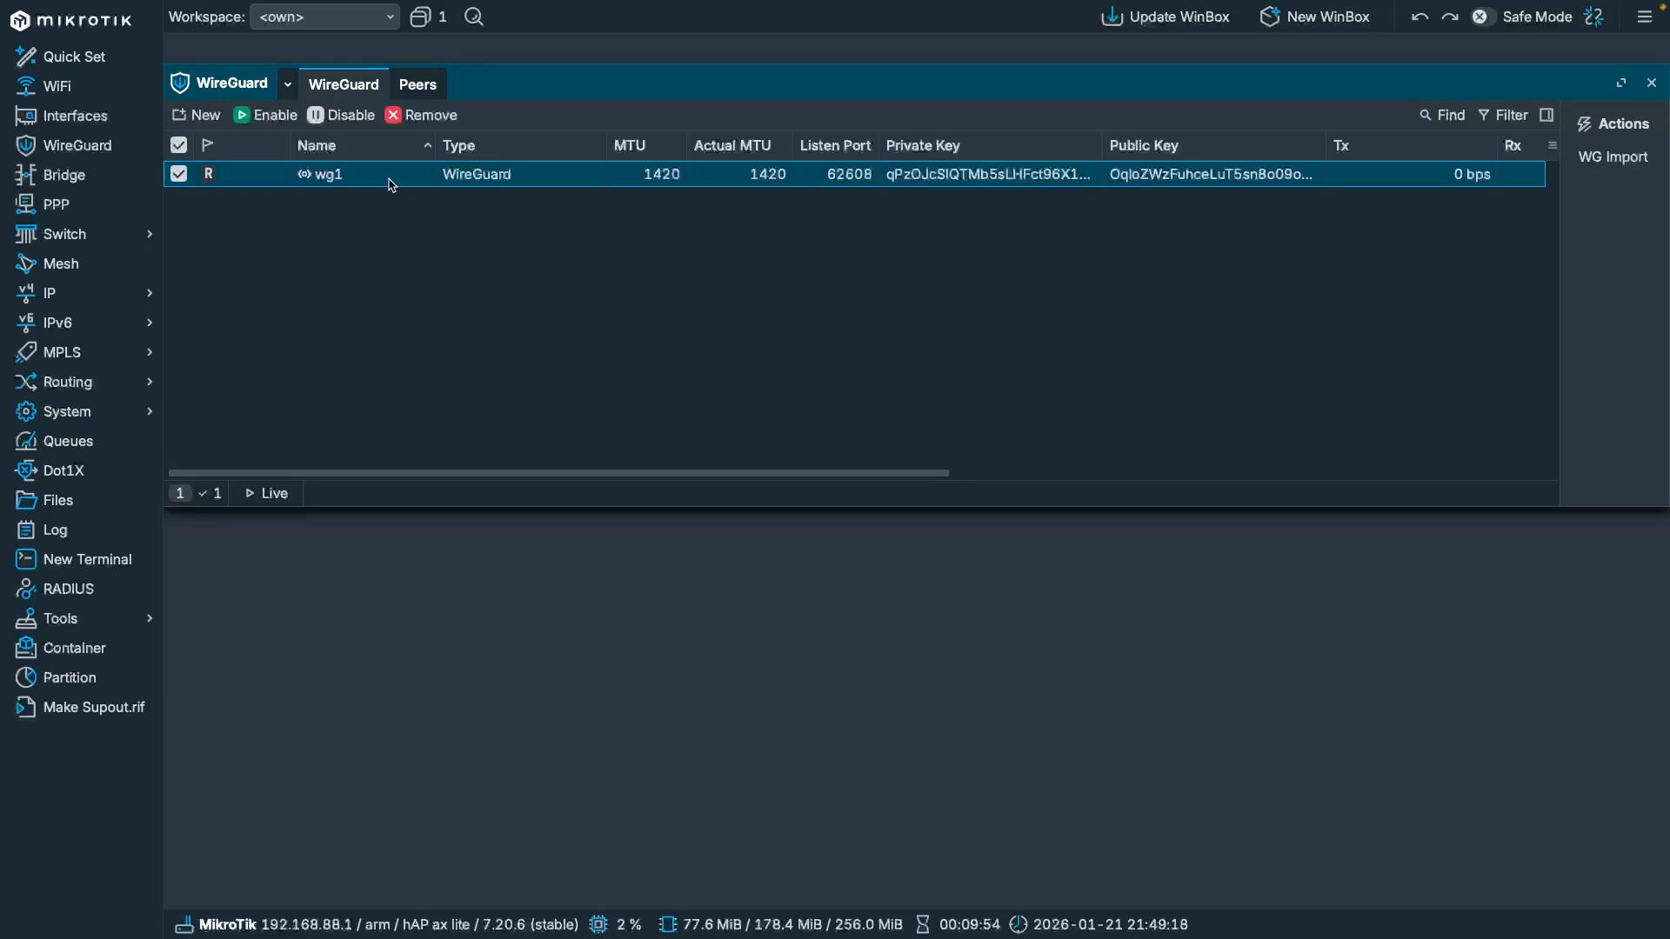
left_click(422, 115)
left_click(311, 177)
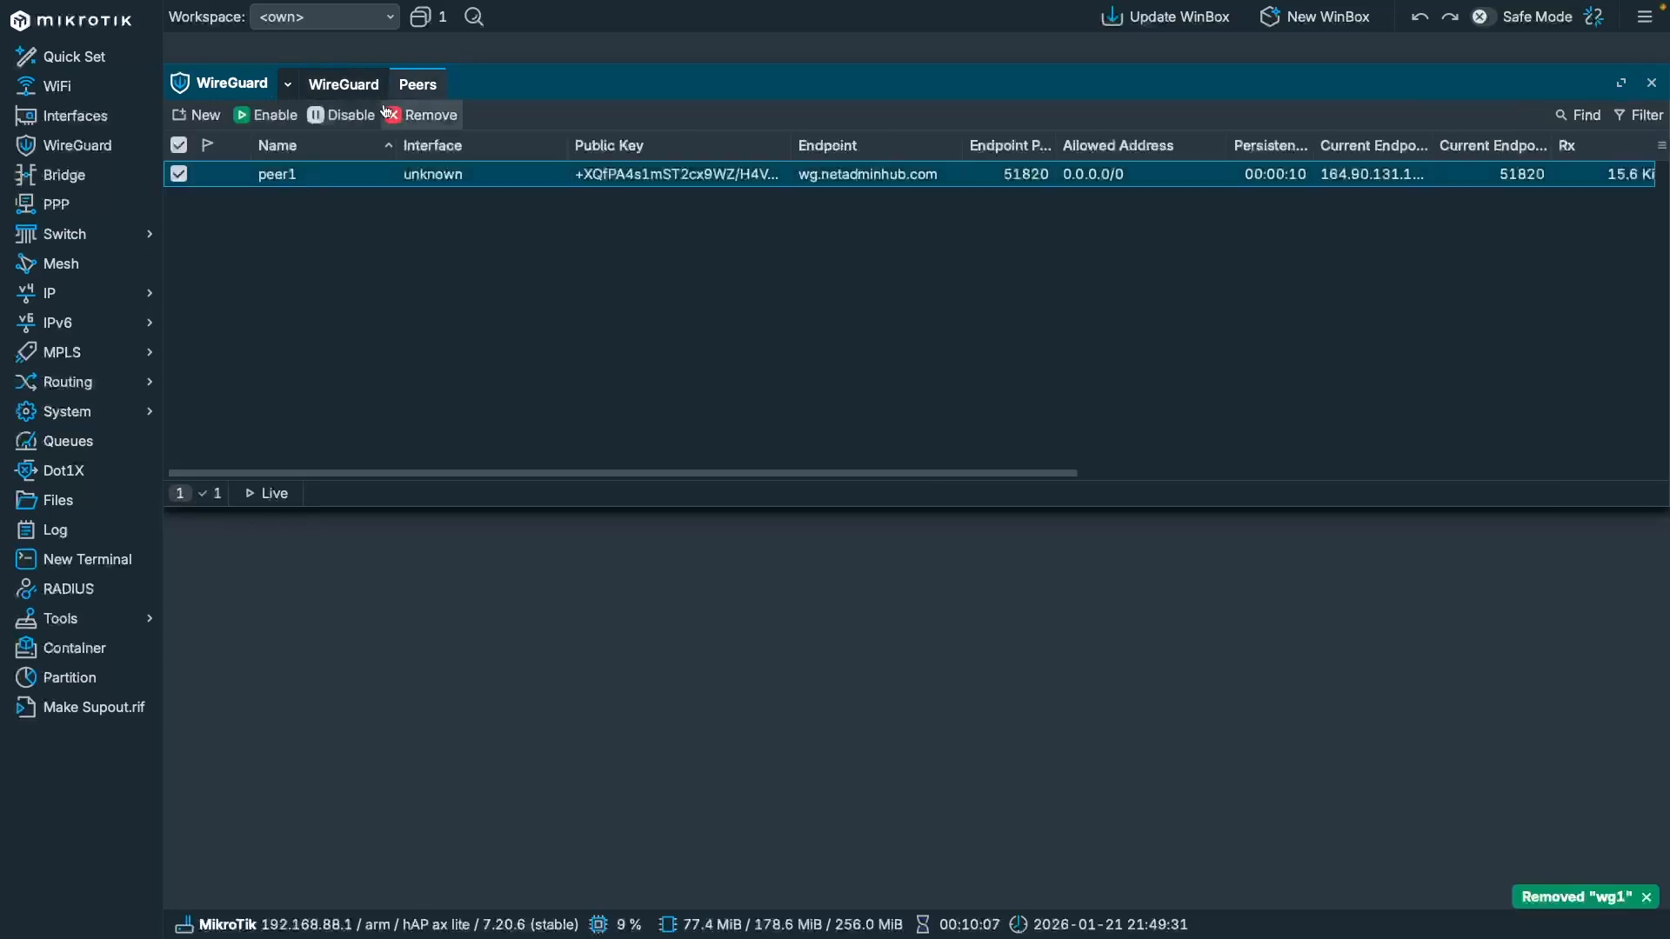
left_click(410, 115)
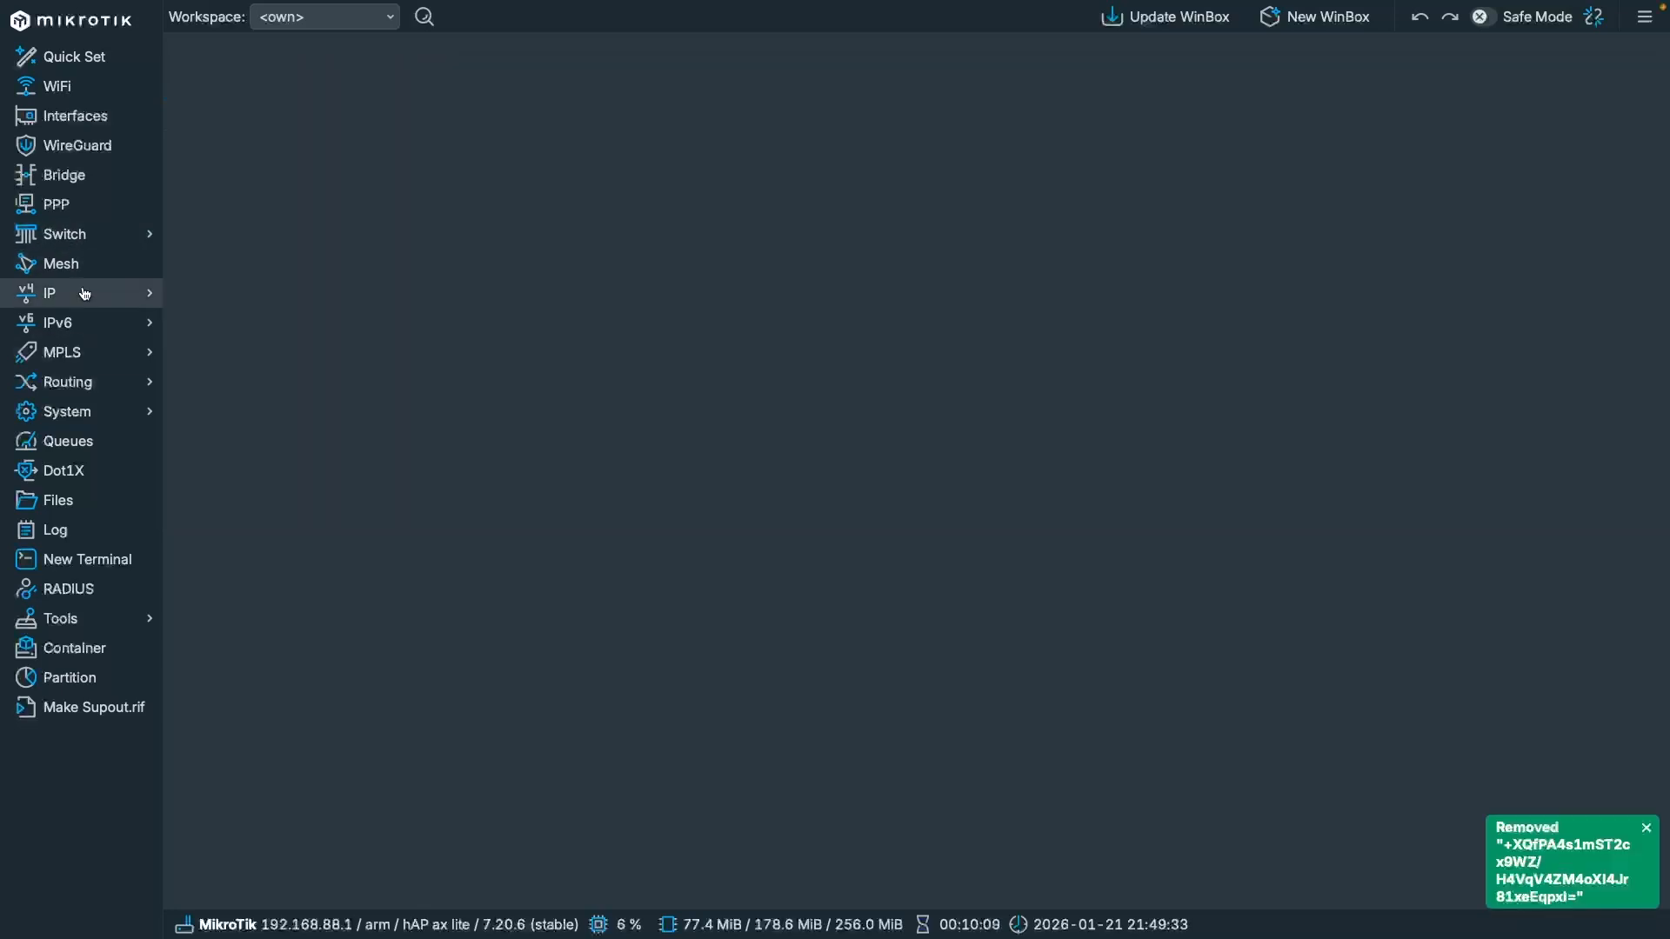
Step: Remove the 10.8.0.2/24 address from the router's IP address list and close the list
left_click(137, 293)
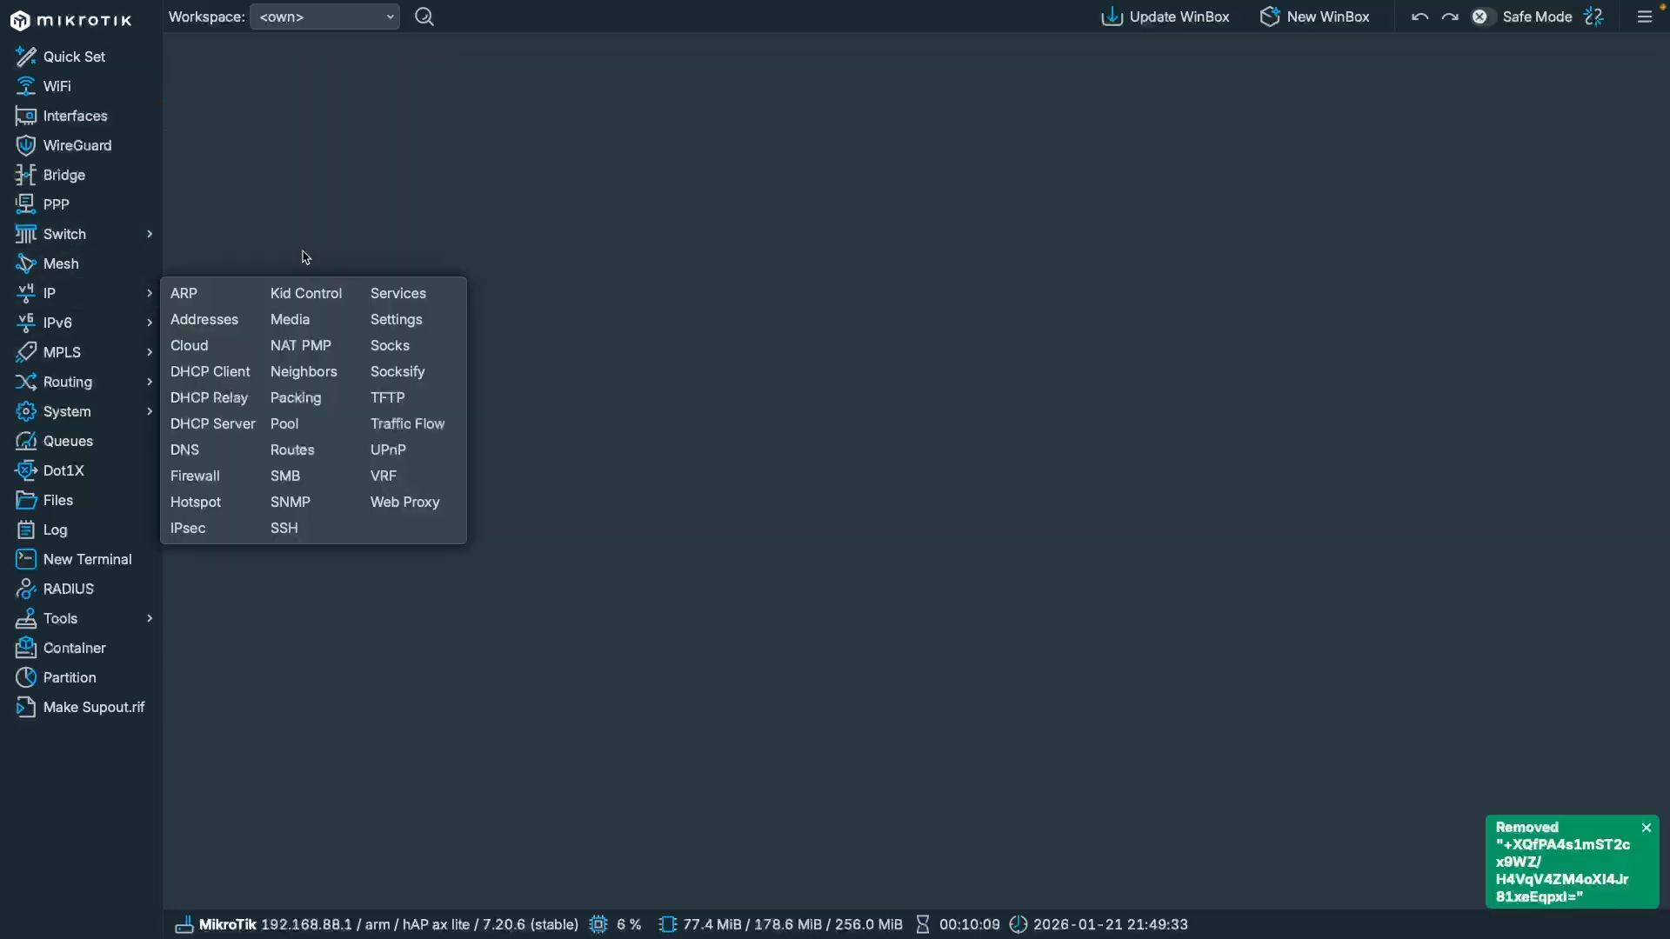
left_click(252, 322)
left_click(370, 141)
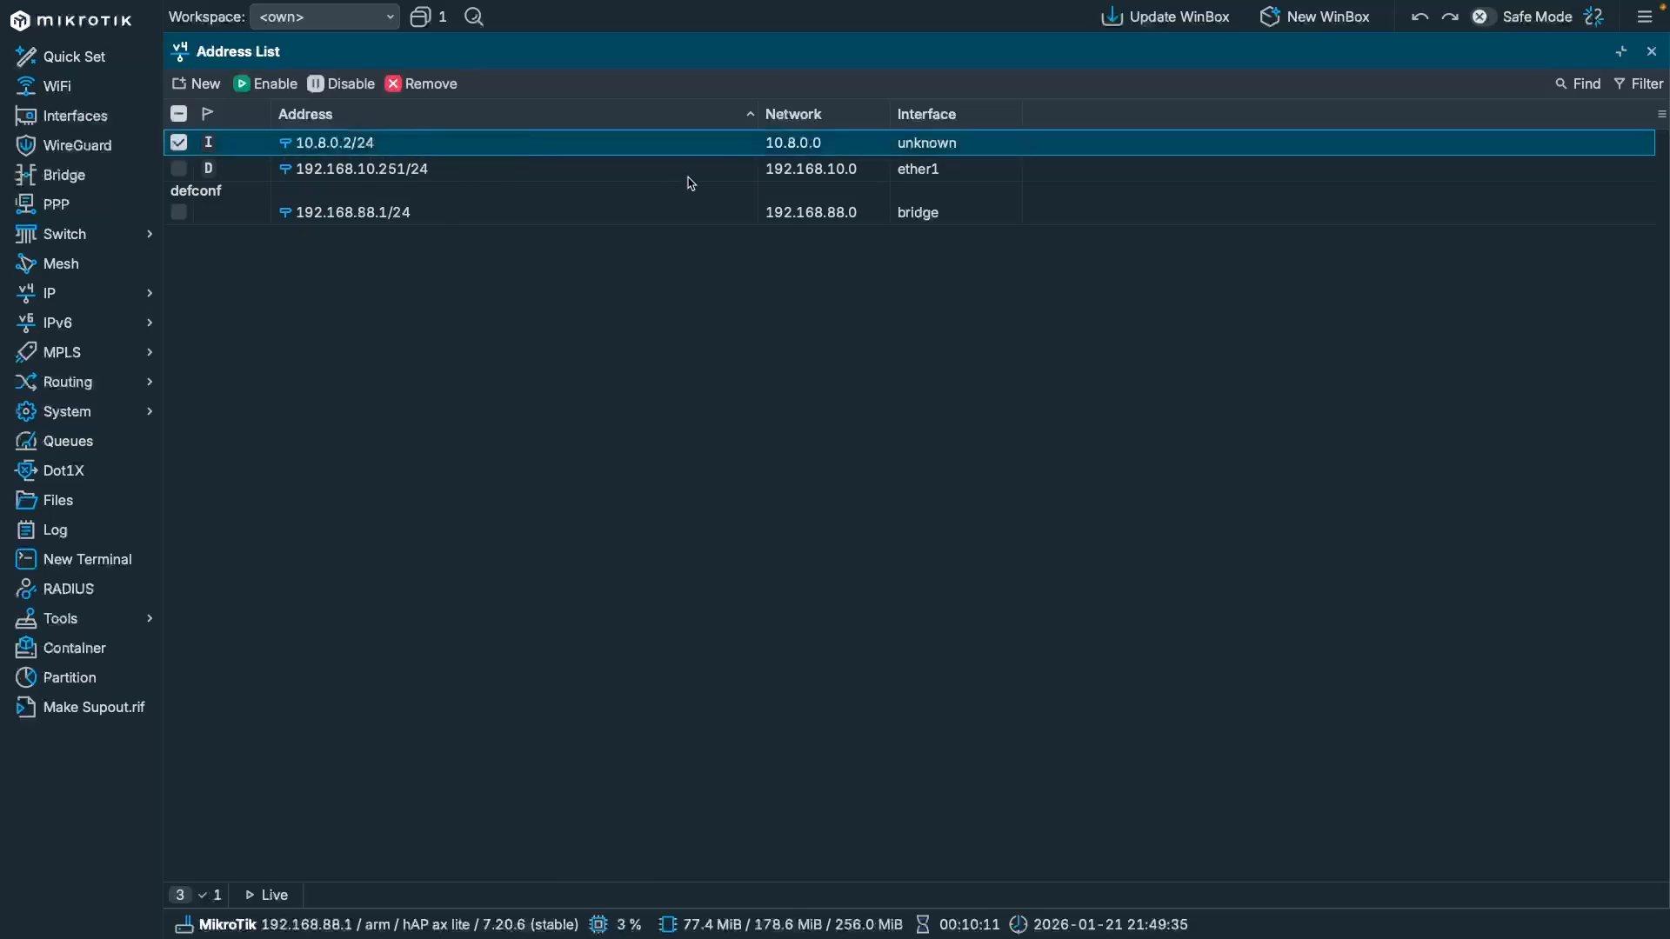
left_click(427, 83)
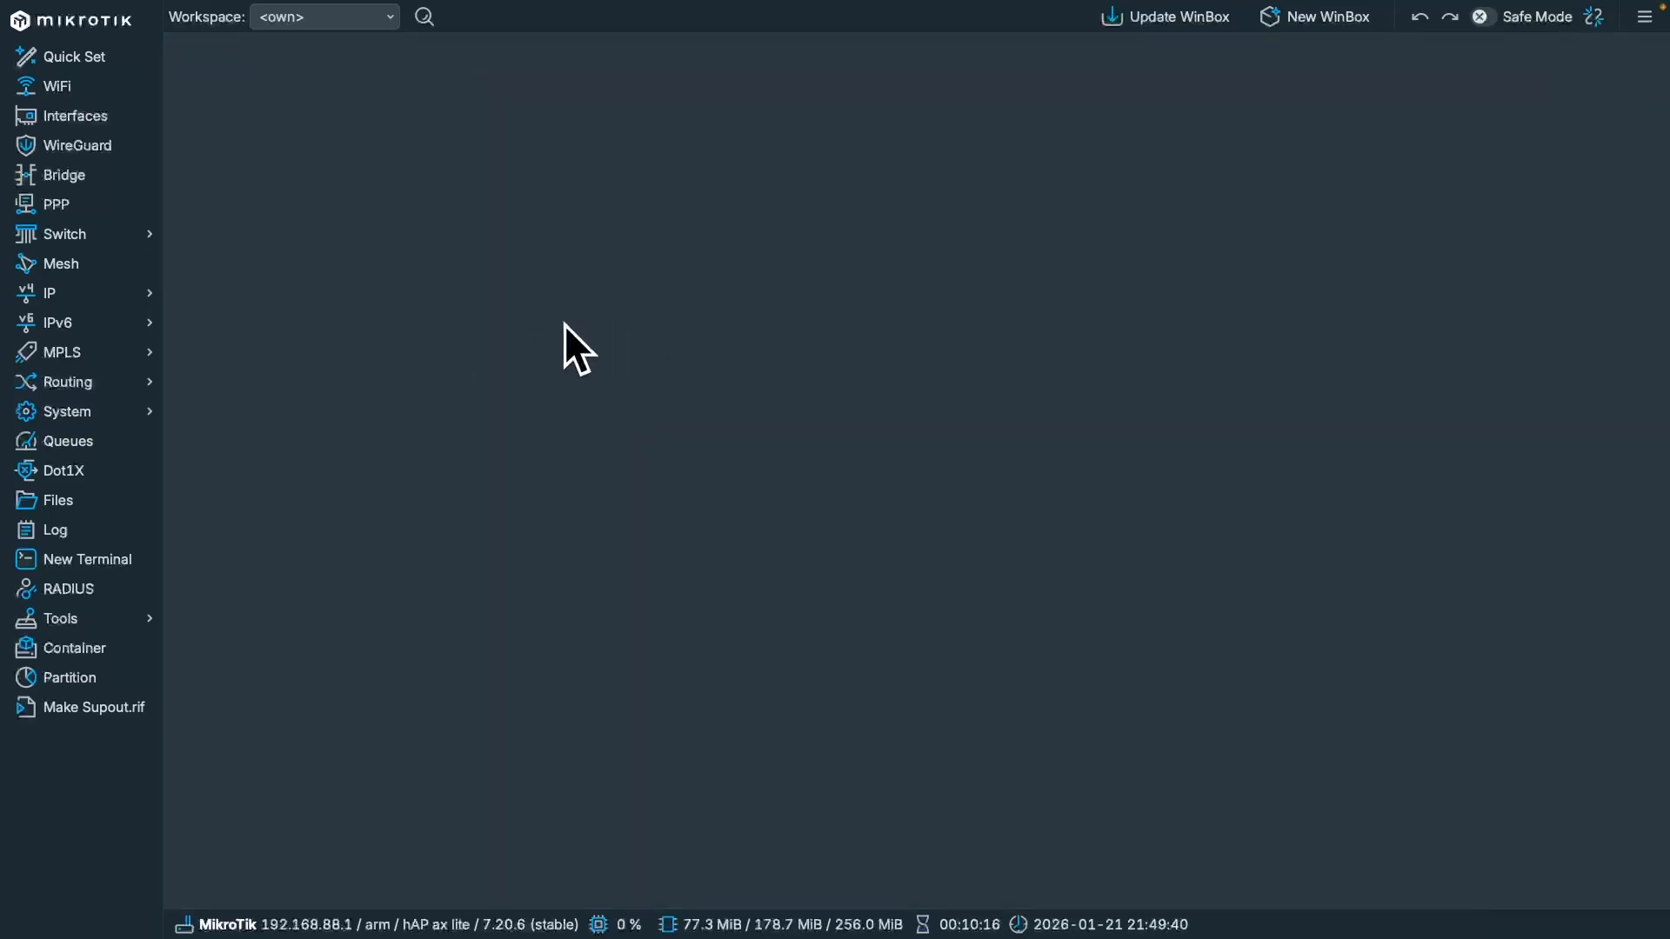
Step: Move the code editor's full-screen space directly before the WinBox space and return to WinBox
key("ctrl+Left")
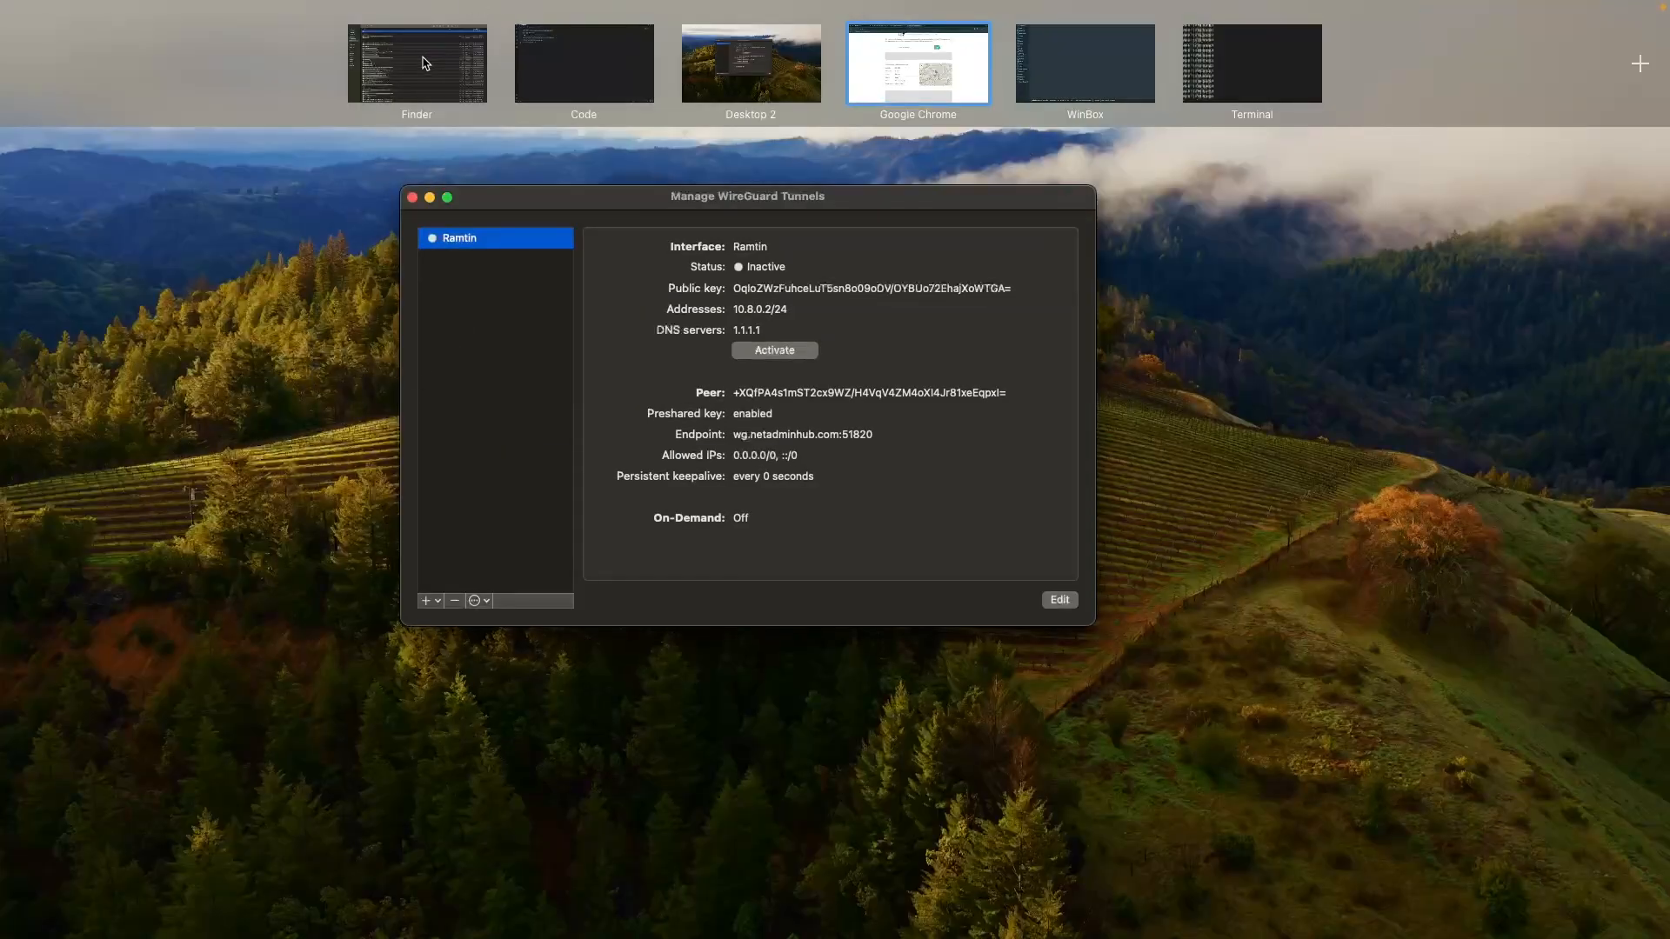
left_click_drag(597, 96, 950, 103)
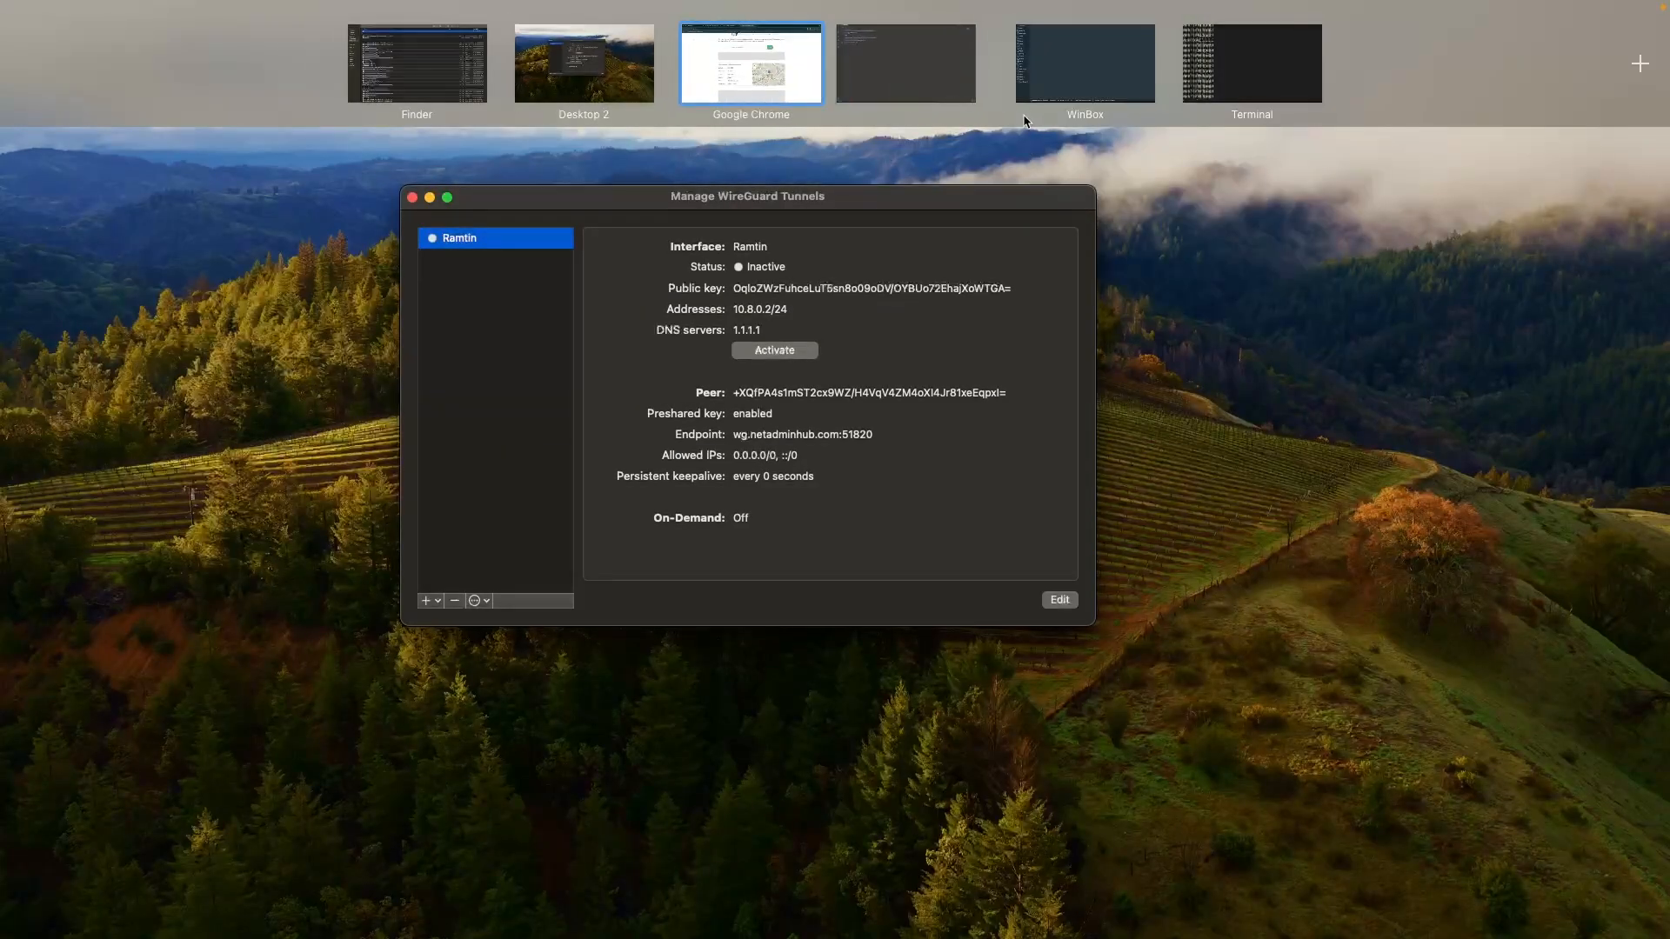
left_click(1086, 94)
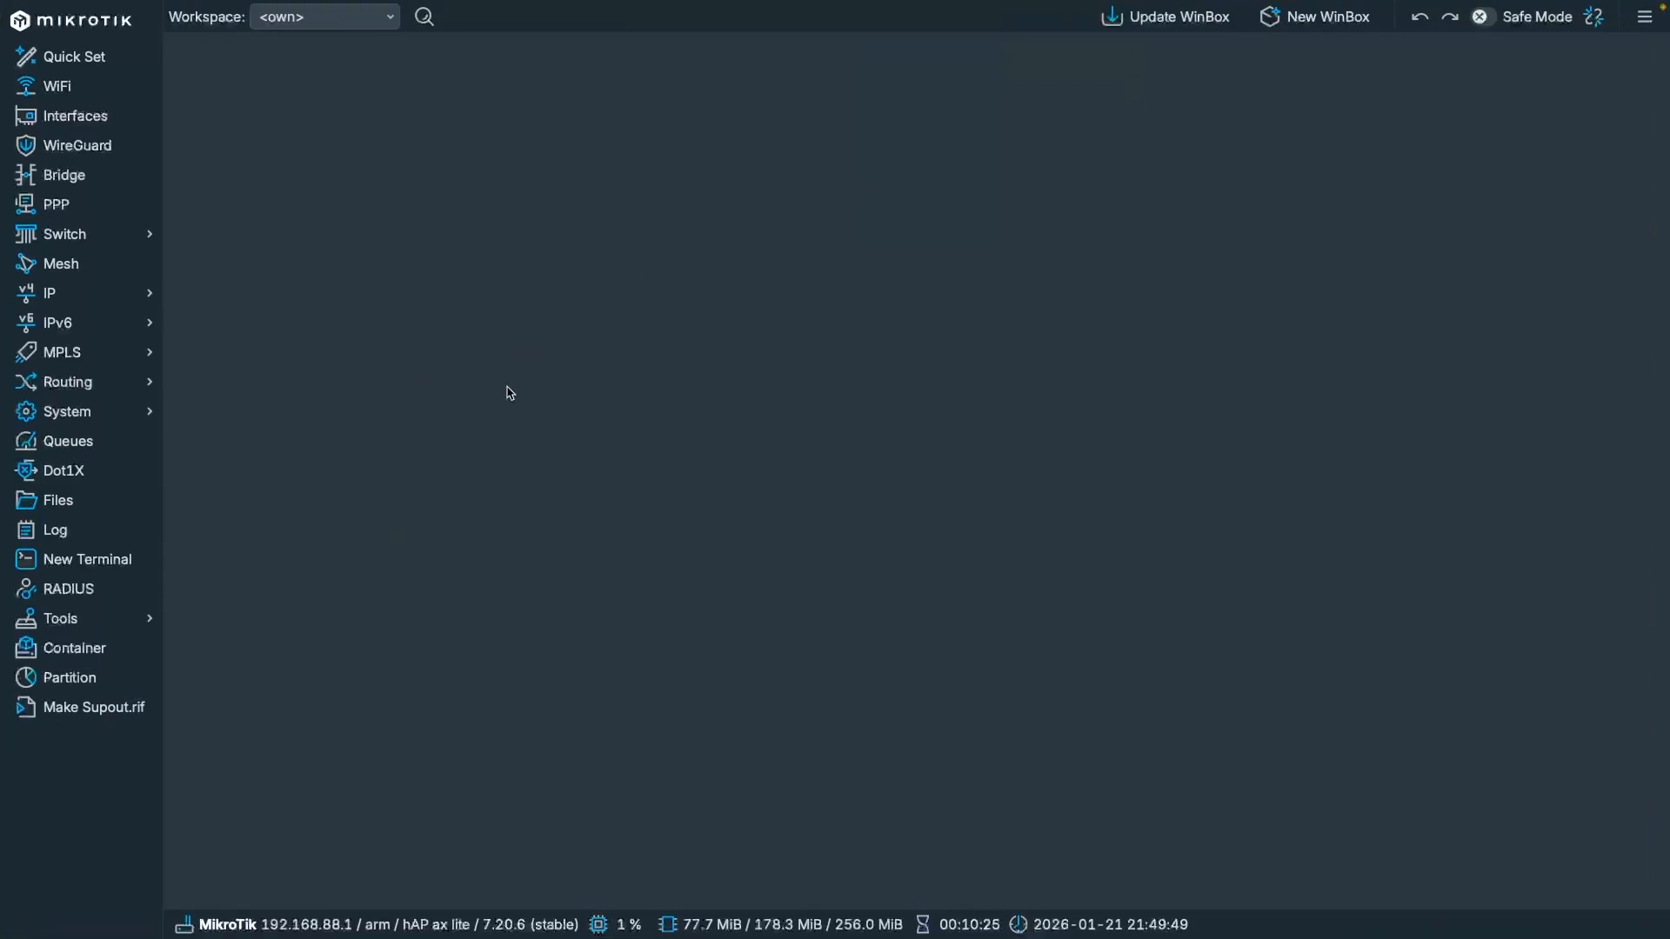
Step: Start a new WireGuard interface on the router and name it WG-1
left_click(99, 148)
left_click(341, 84)
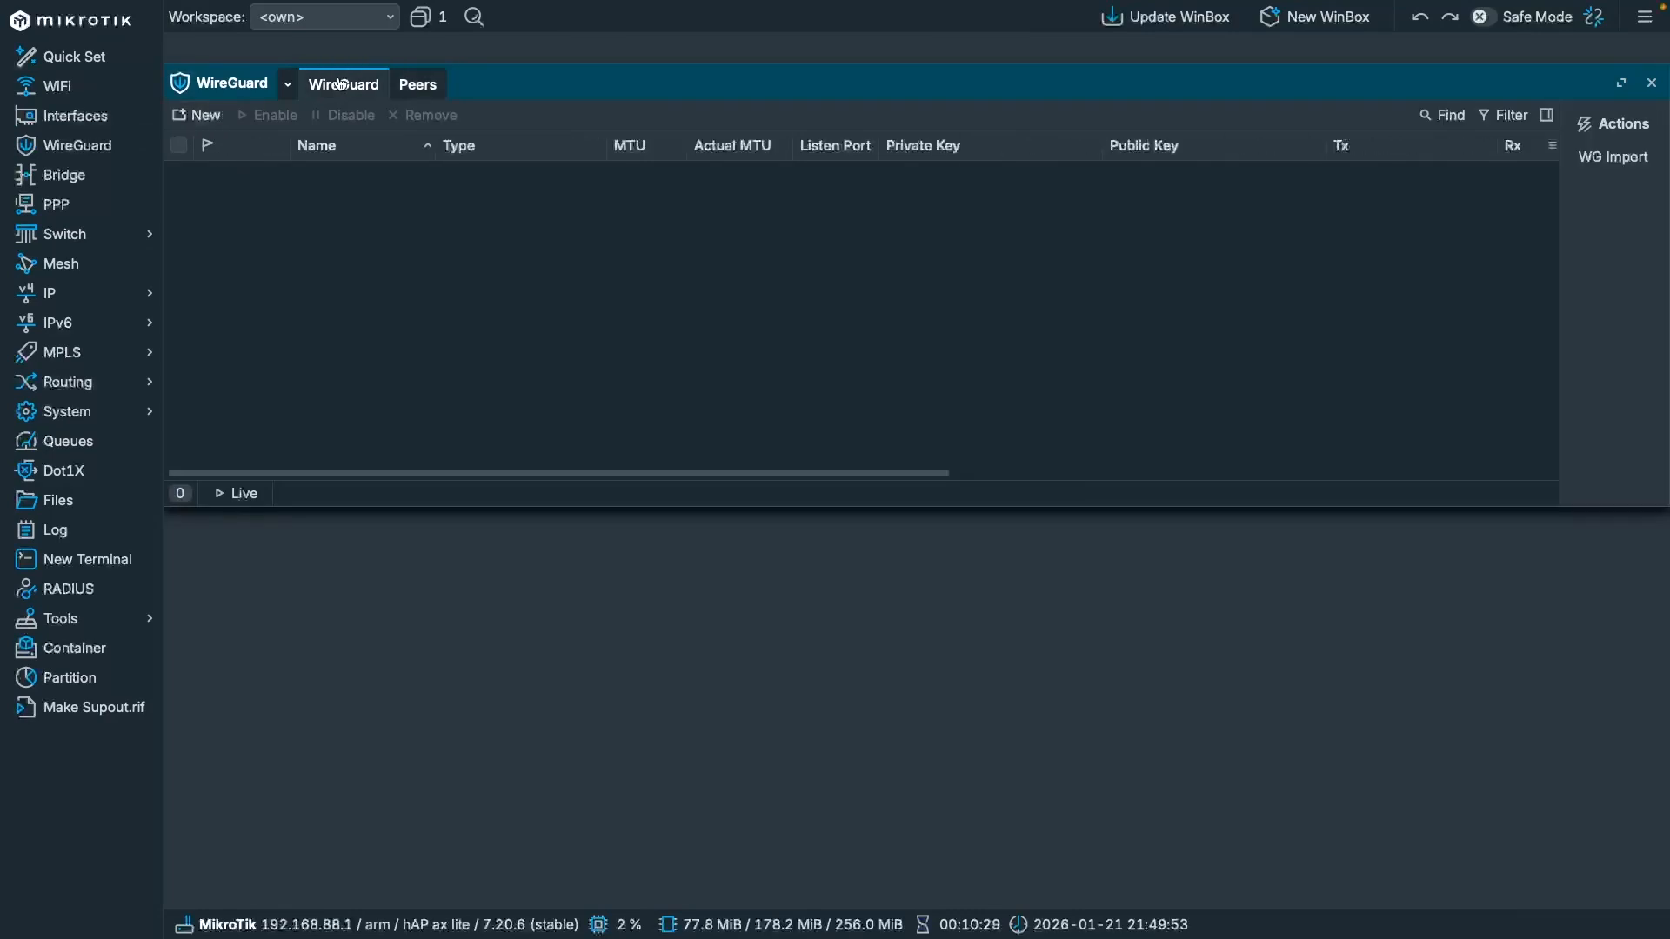
left_click(197, 115)
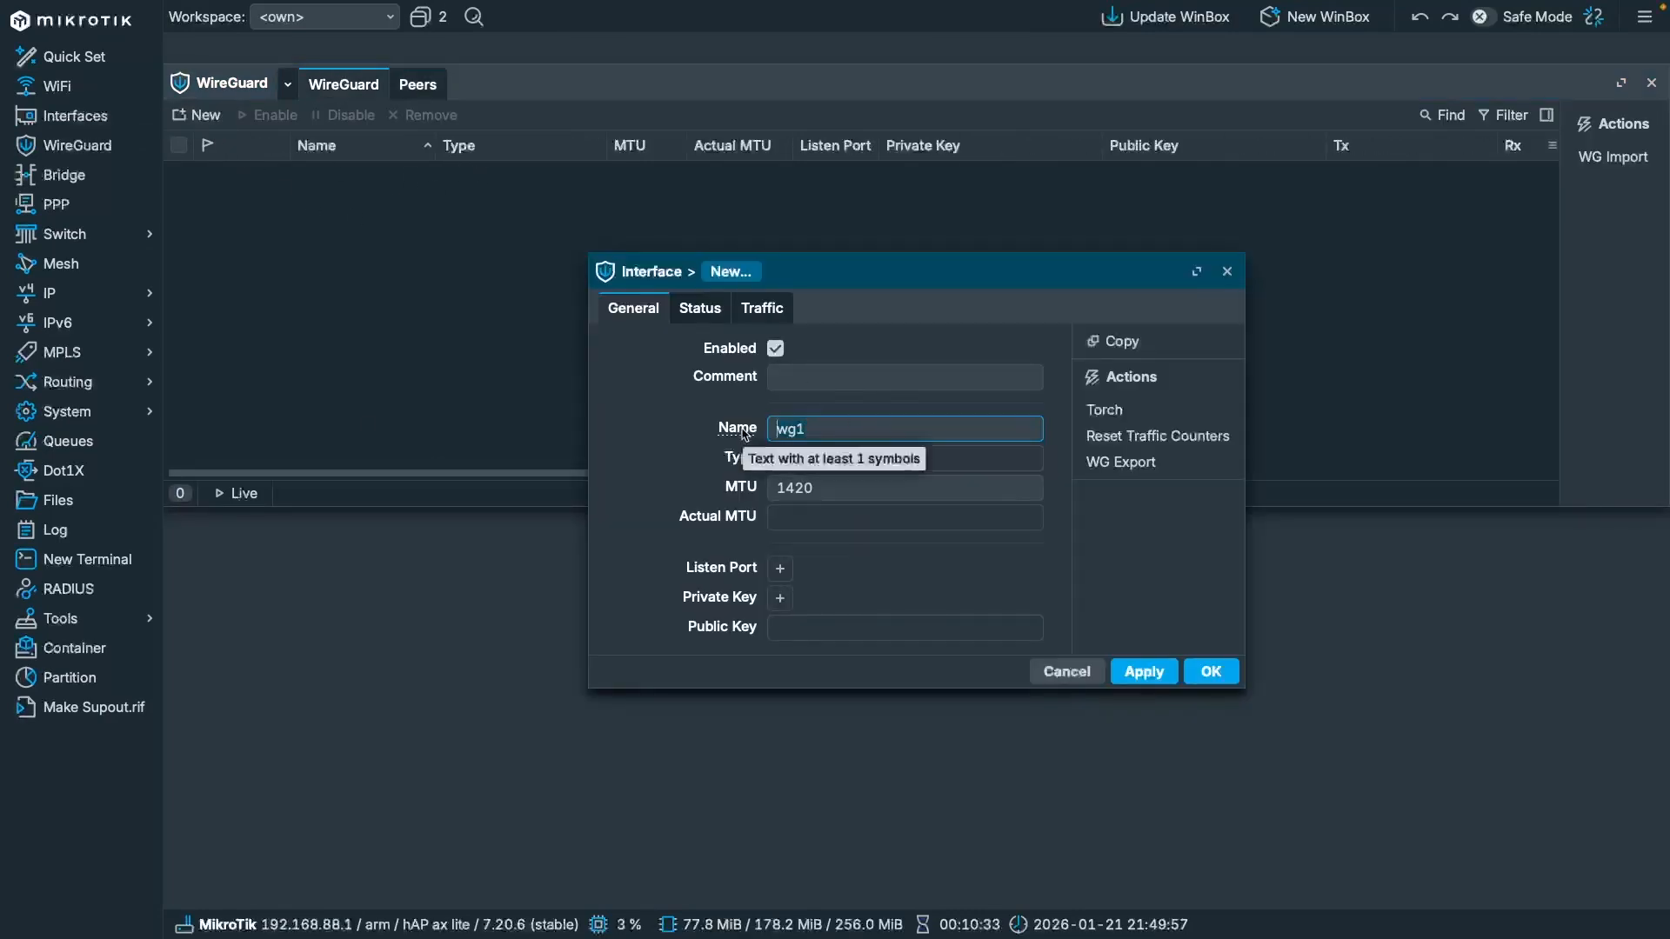
key("ctrl+a")
type("WG-1")
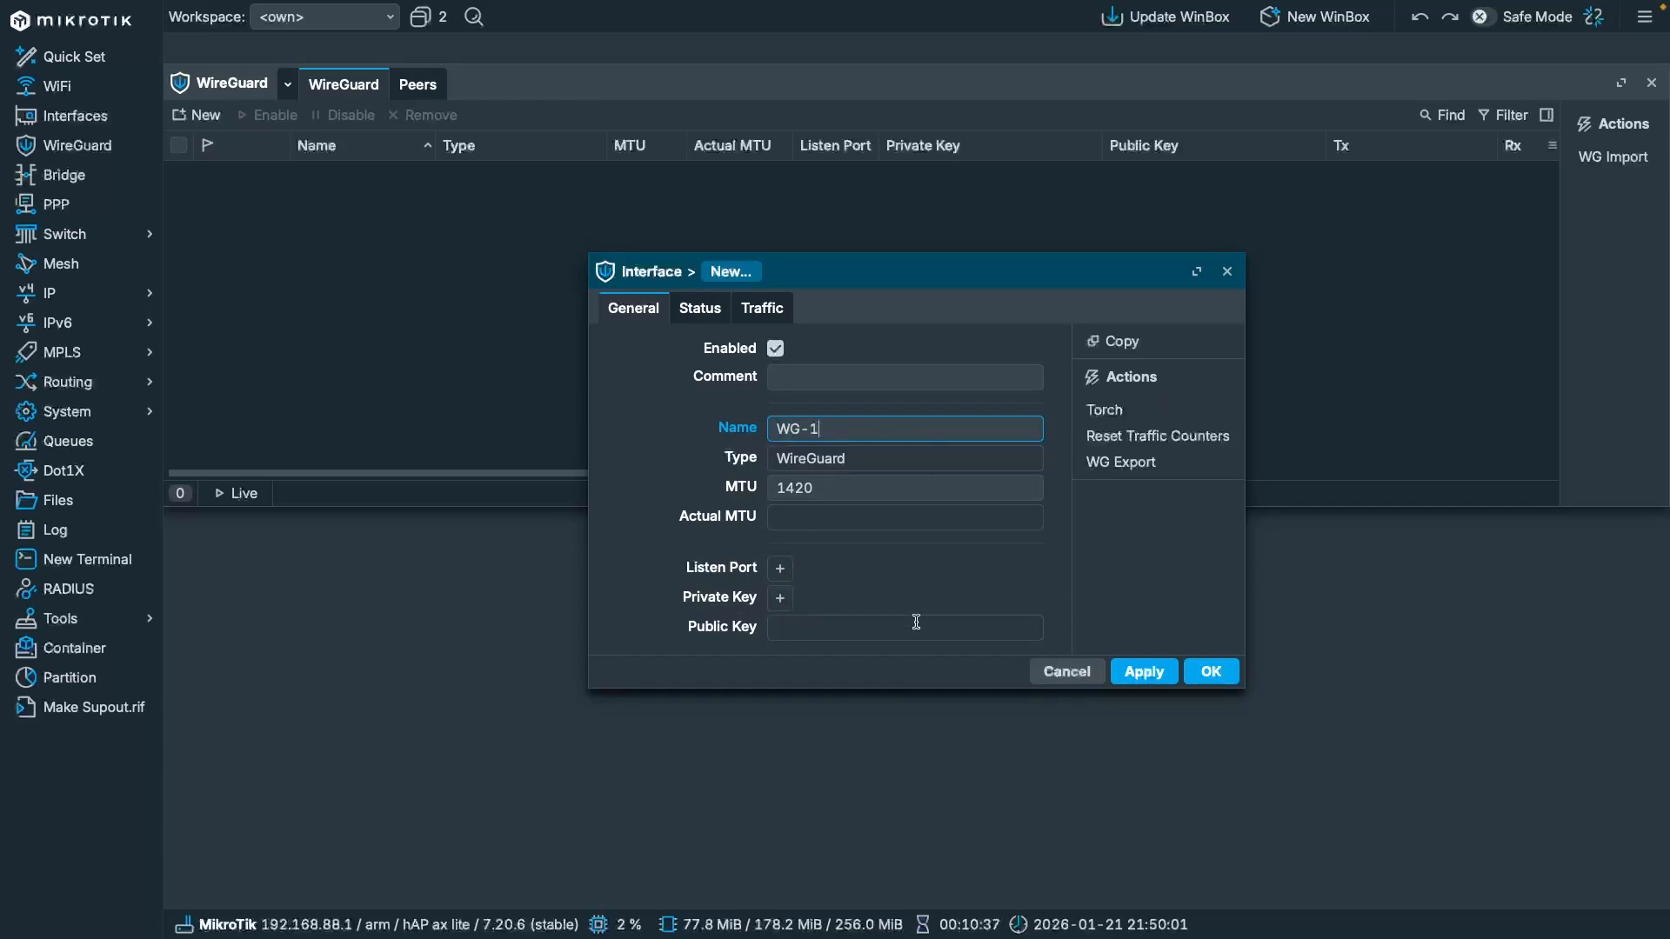
Step: Copy the private key from the client configuration file into WG-1's private key field and save the interface
left_click(782, 600)
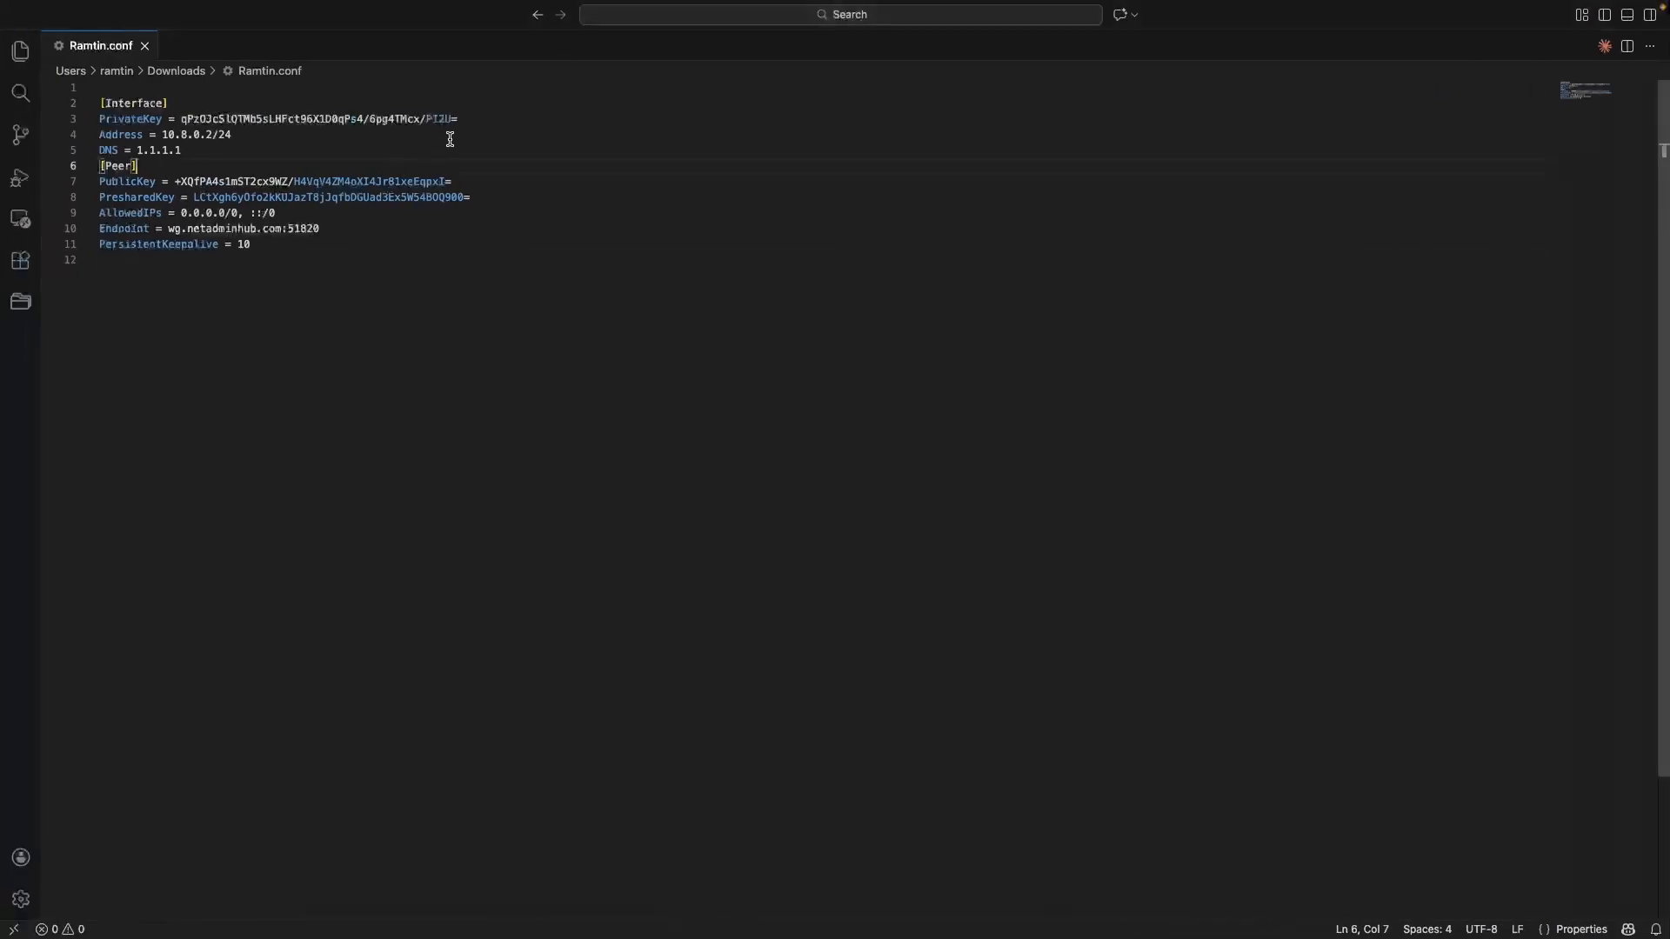
left_click_drag(458, 119, 183, 123)
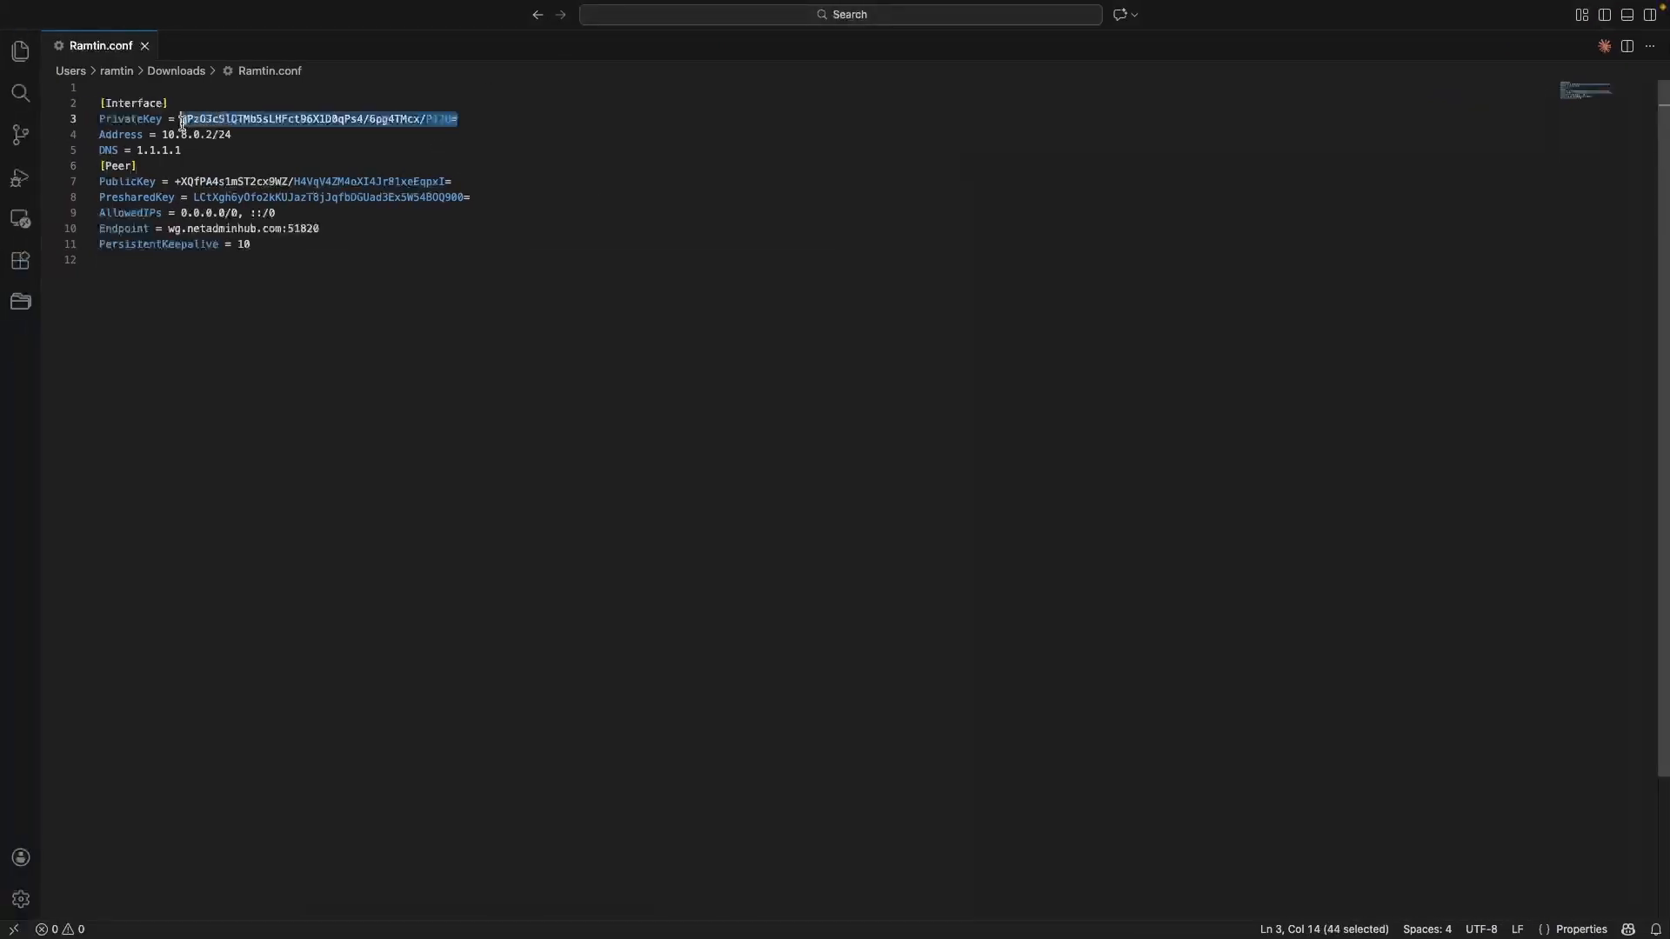
key("ctrl+Right")
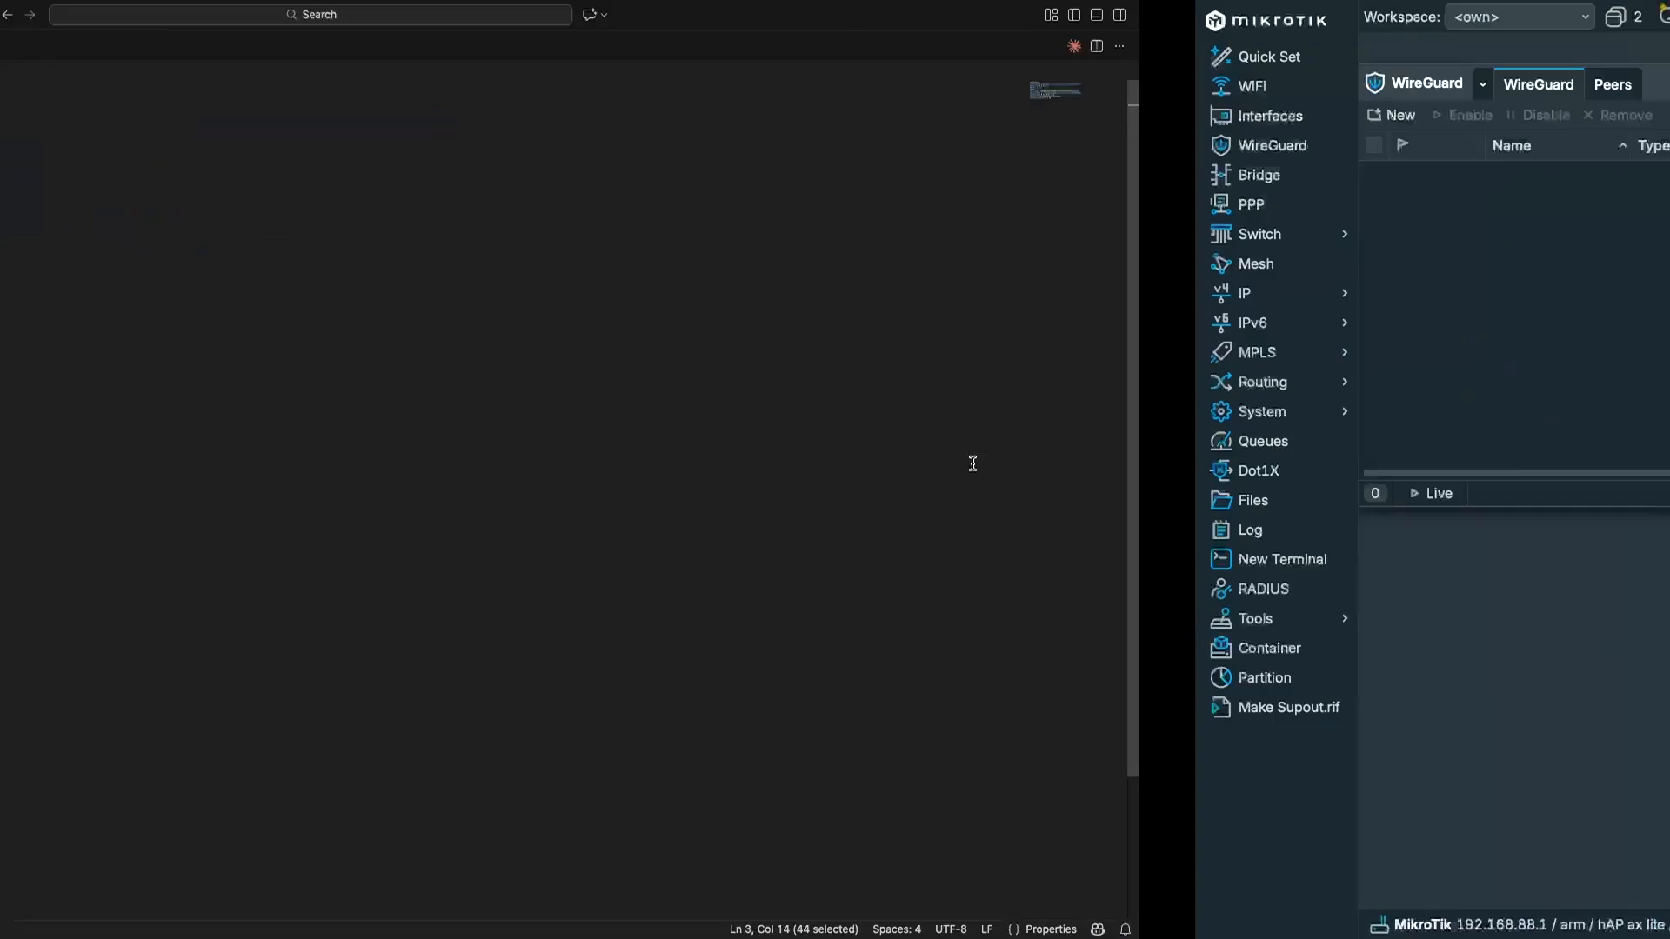
key("super+v")
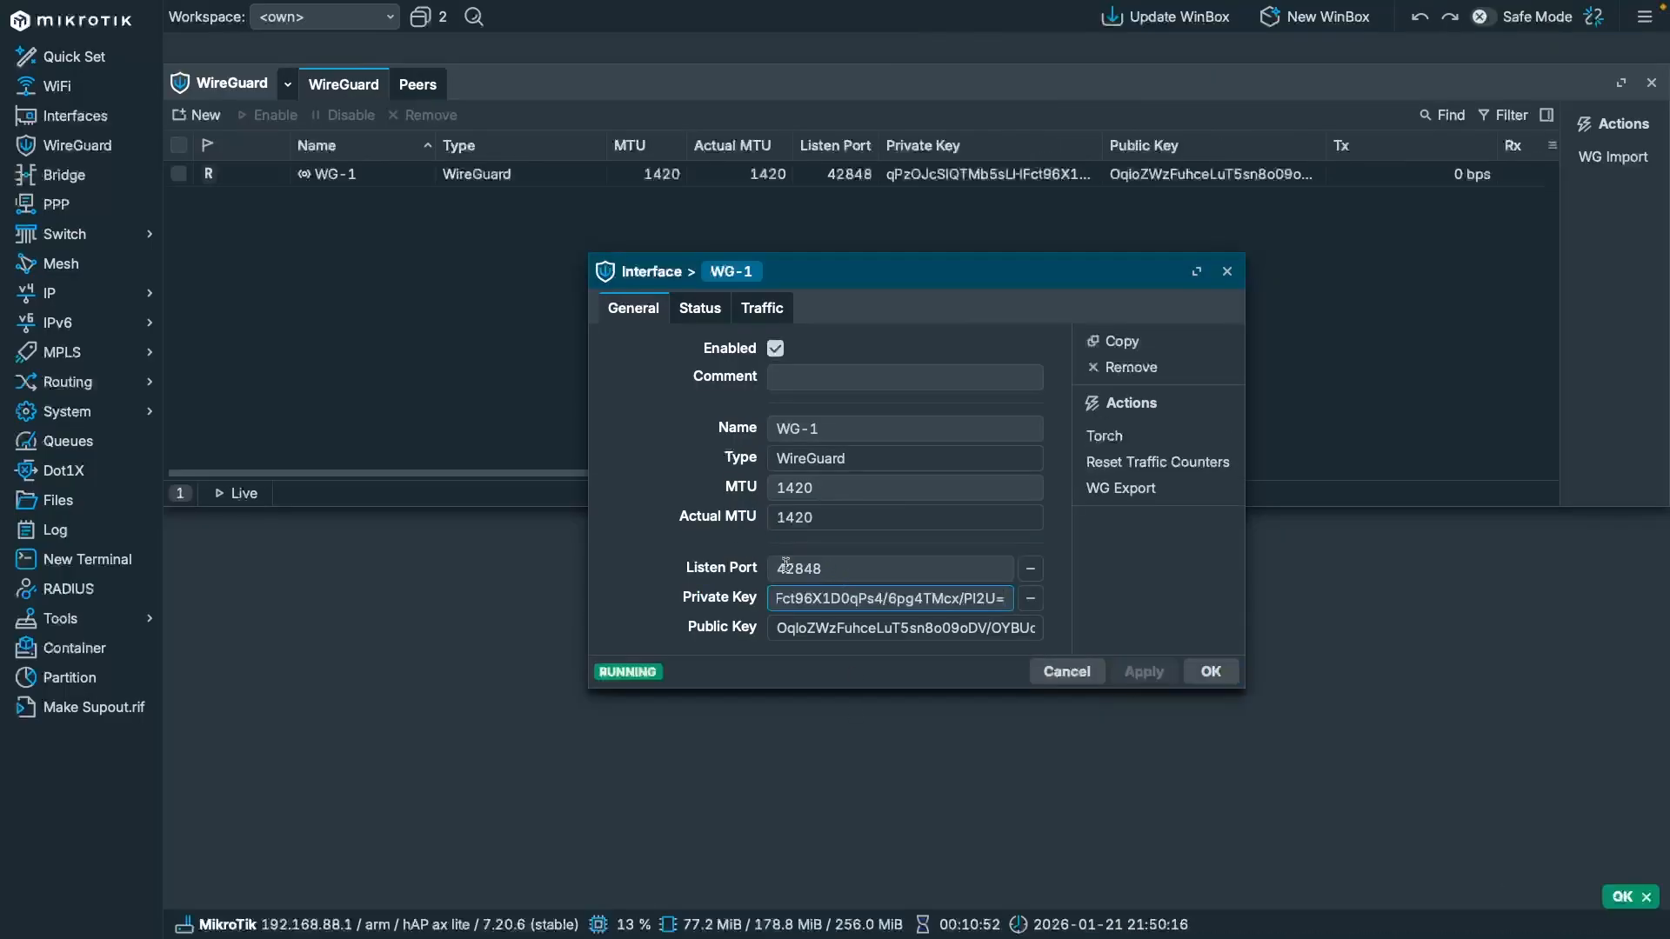
left_click(825, 567)
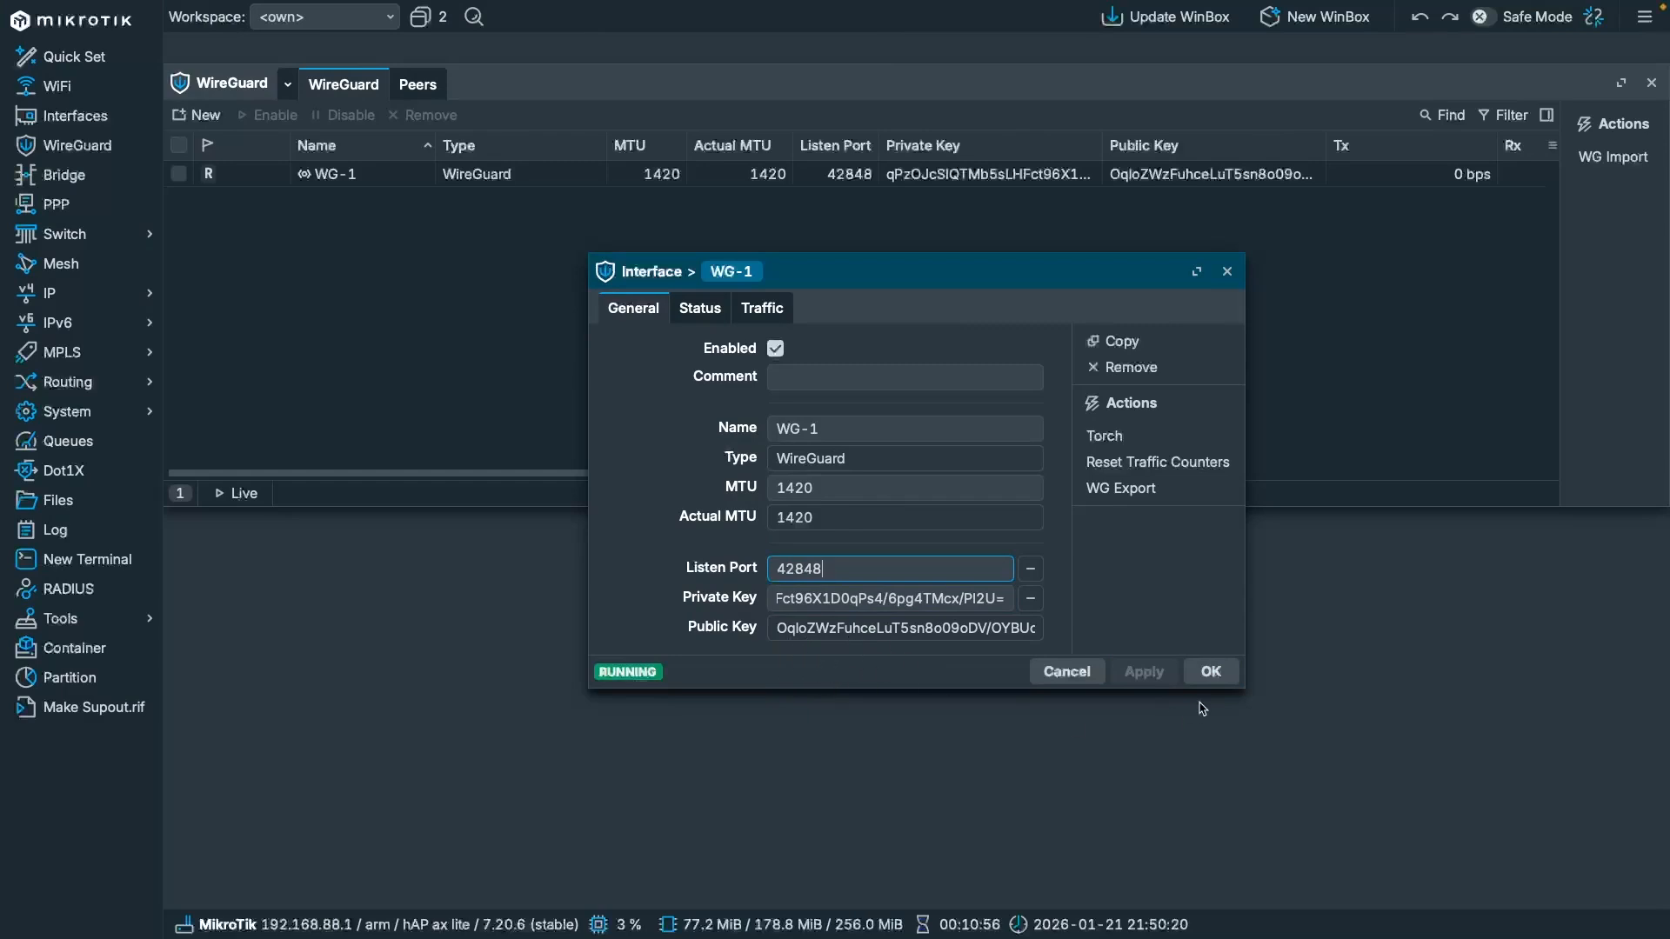
left_click(1207, 675)
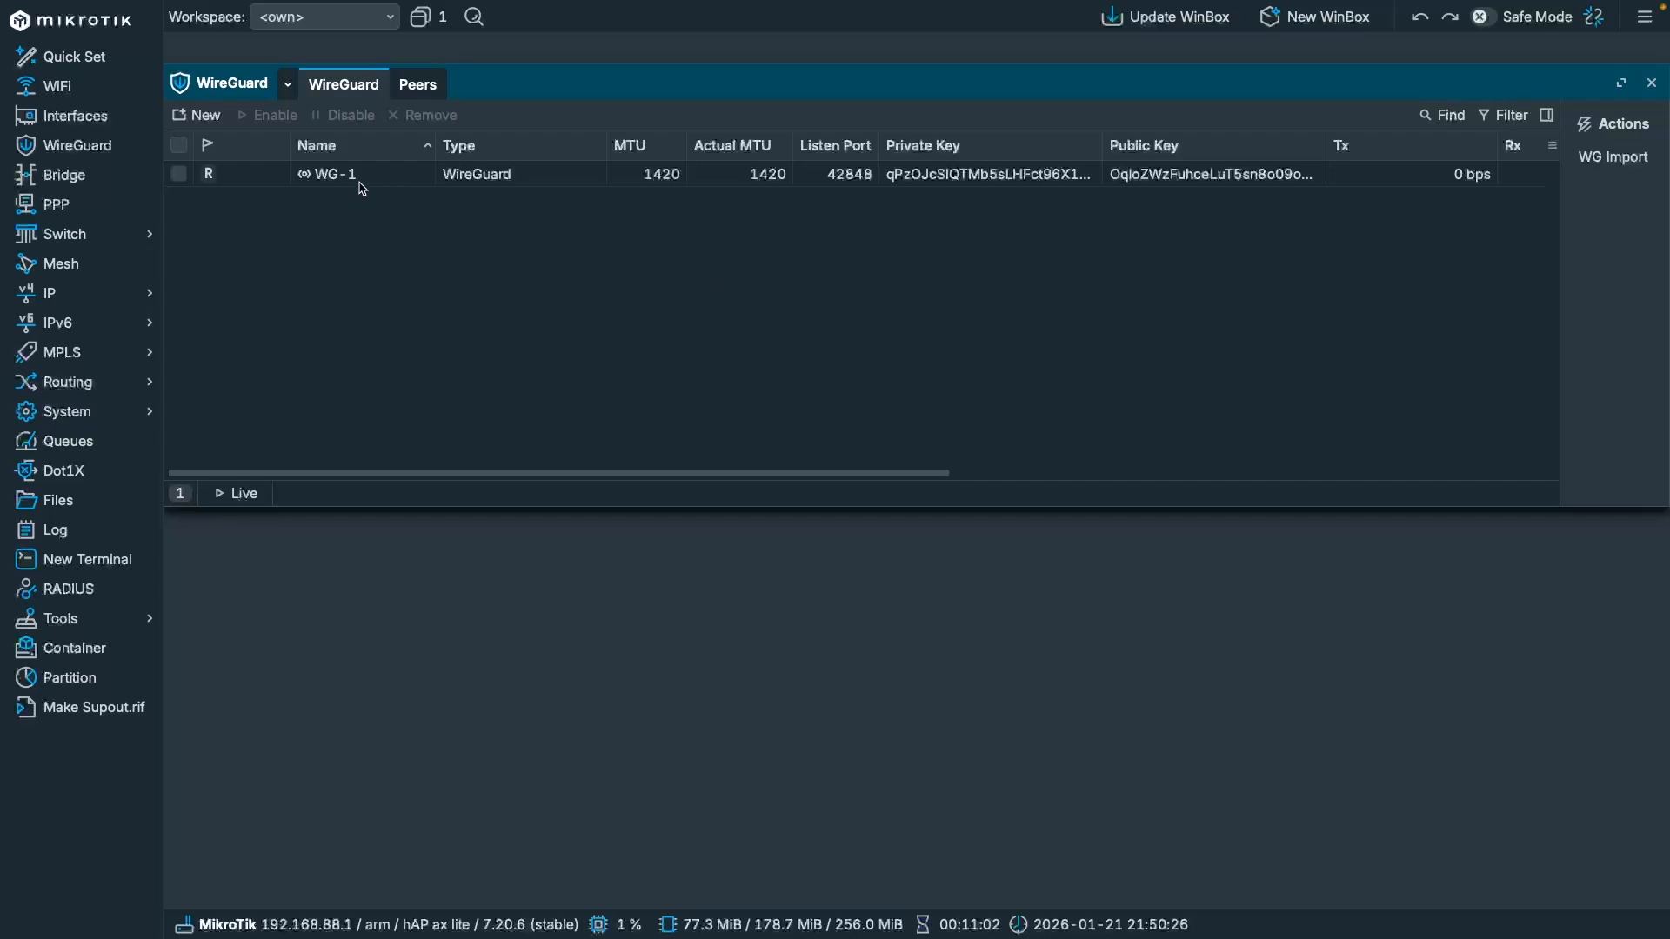
Step: Switch to the code editor and copy the interface address 10.8.0.2/24 from the client configuration file
key("ctrl+Left")
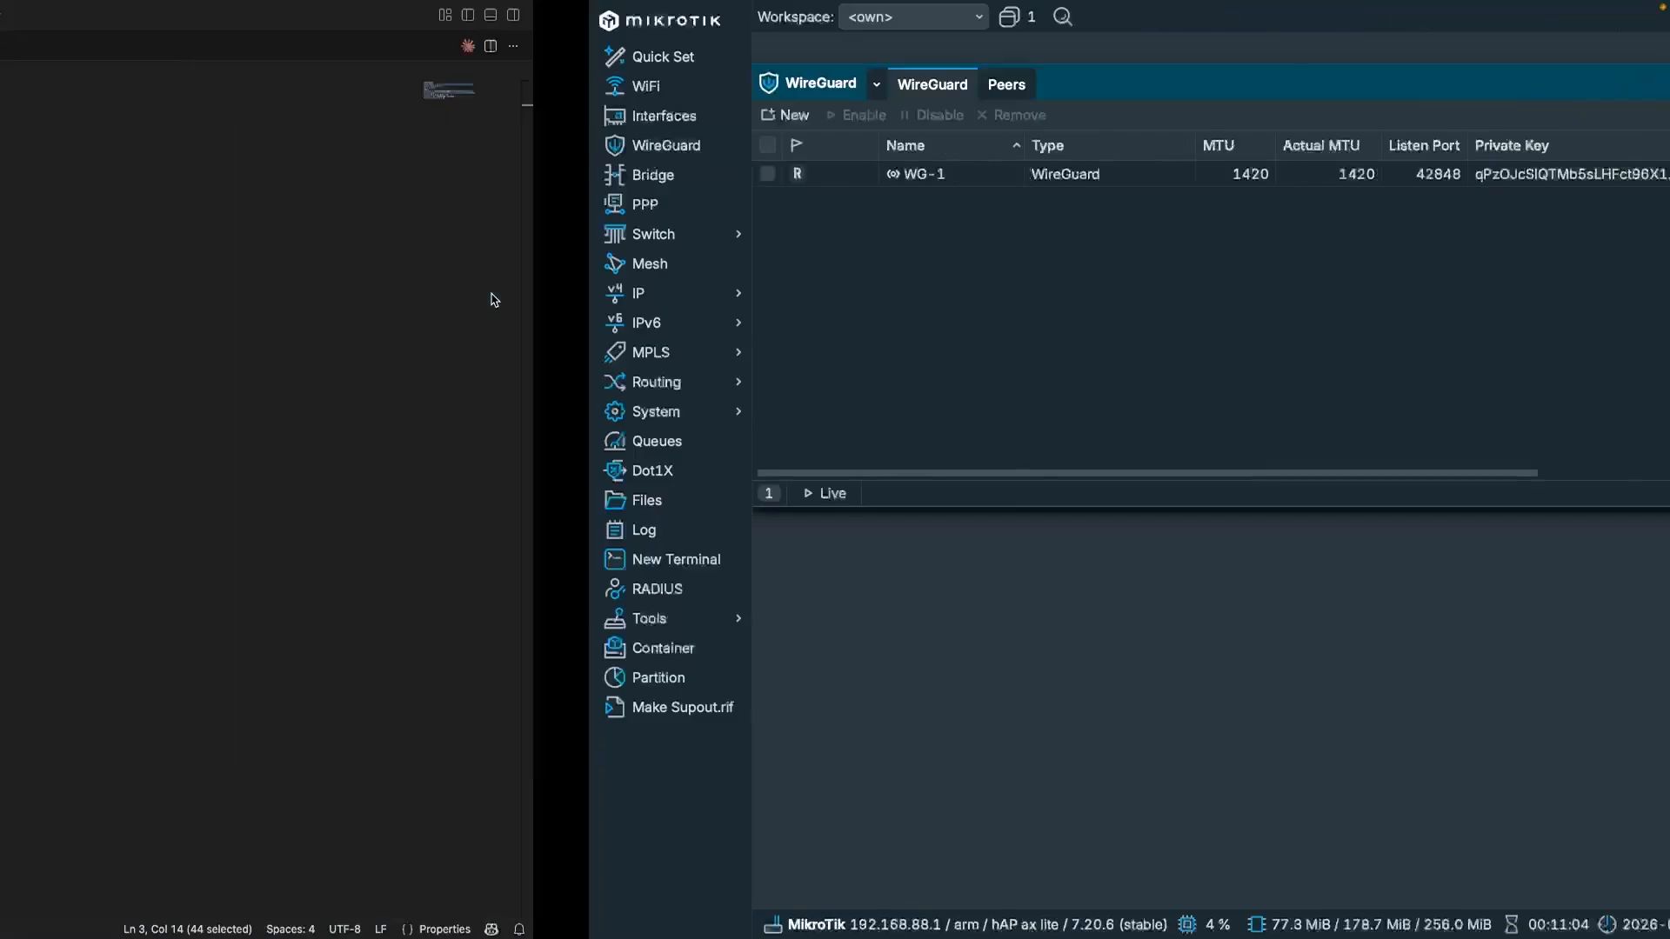
left_click(254, 136)
left_click_drag(254, 136, 163, 137)
key("ctrl+c")
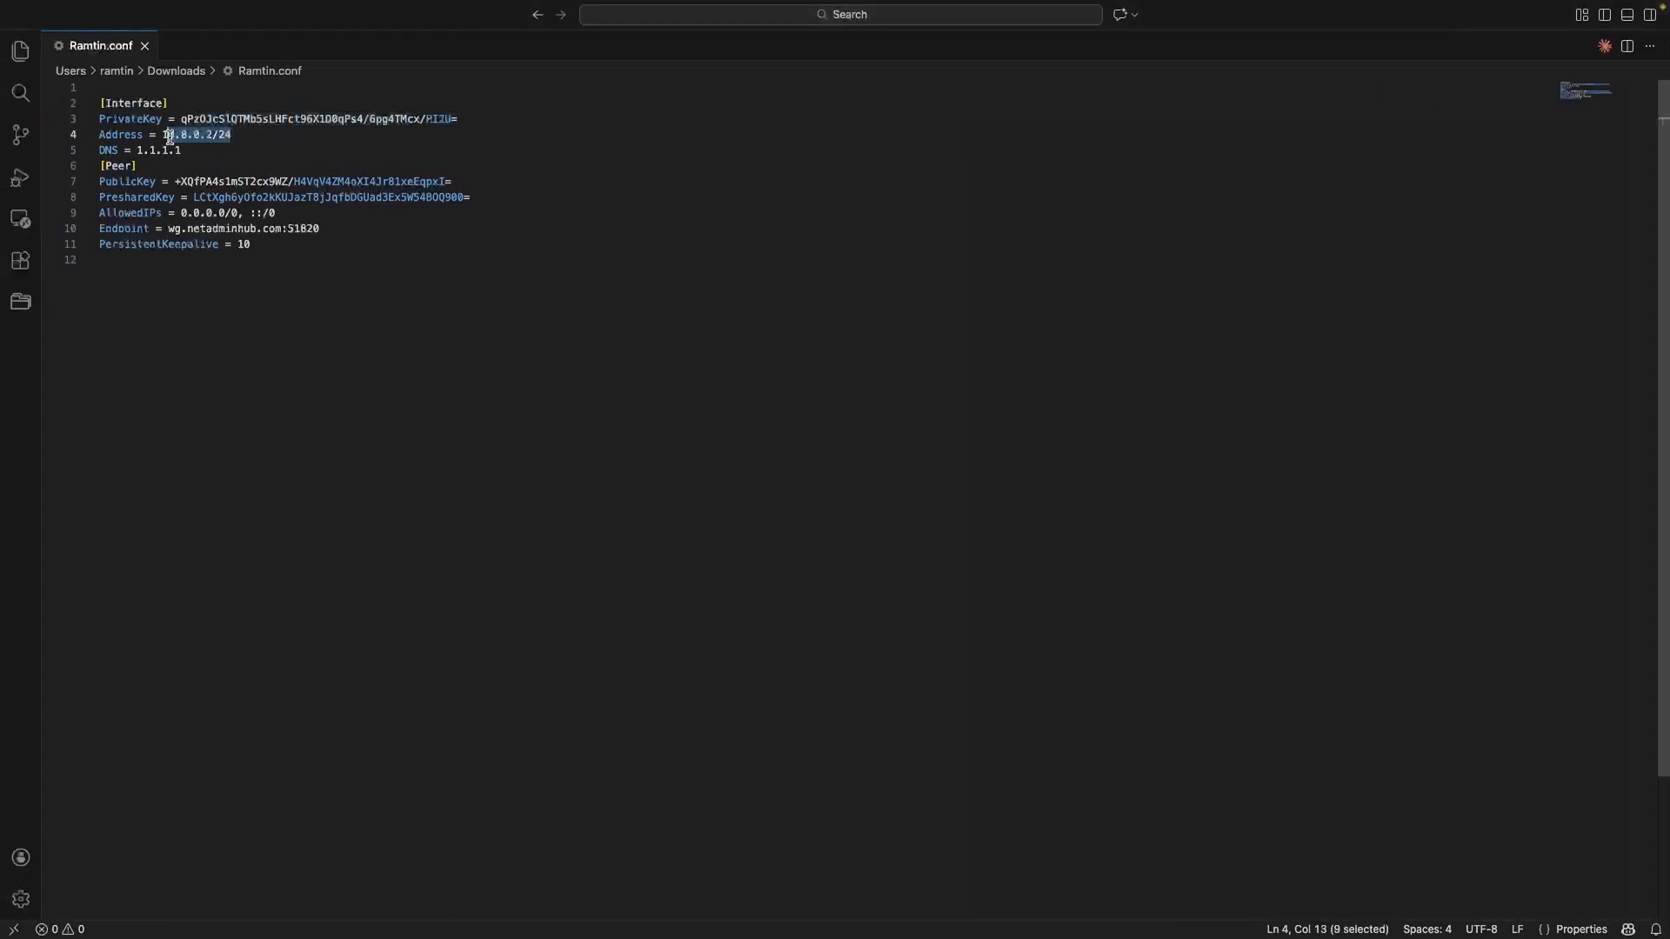
Step: Switch back to WinBox and add the copied IP address 10.8.0.2/24 to the WG-1 interface
key("ctrl+Right")
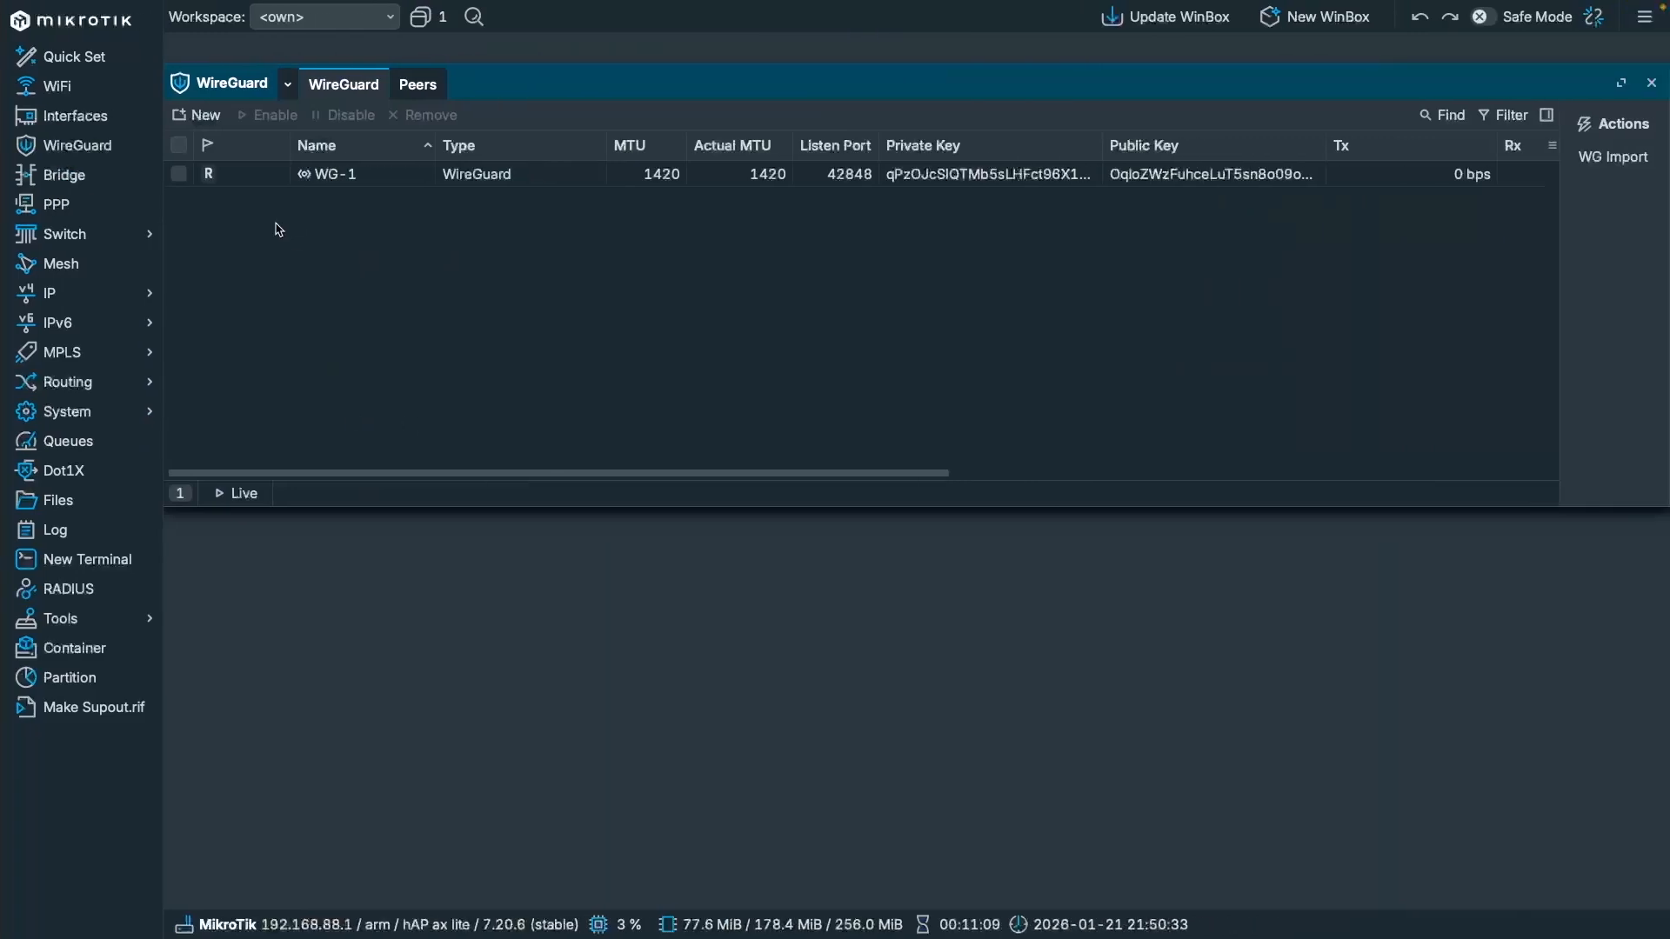
left_click(85, 293)
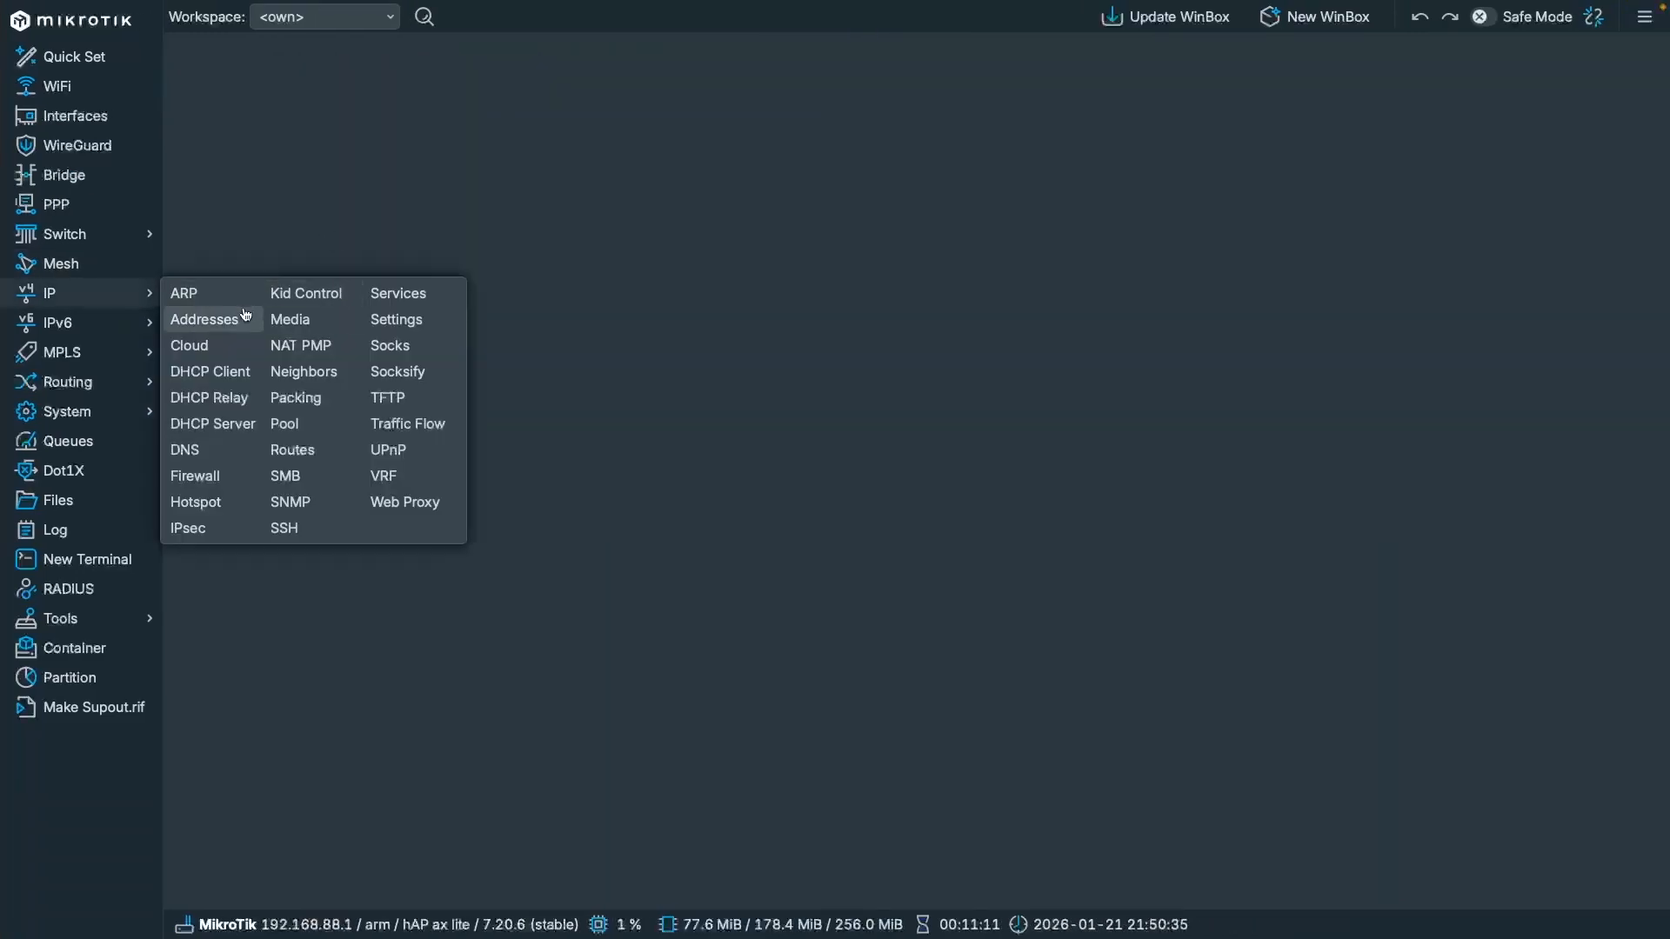
left_click(237, 318)
left_click(196, 83)
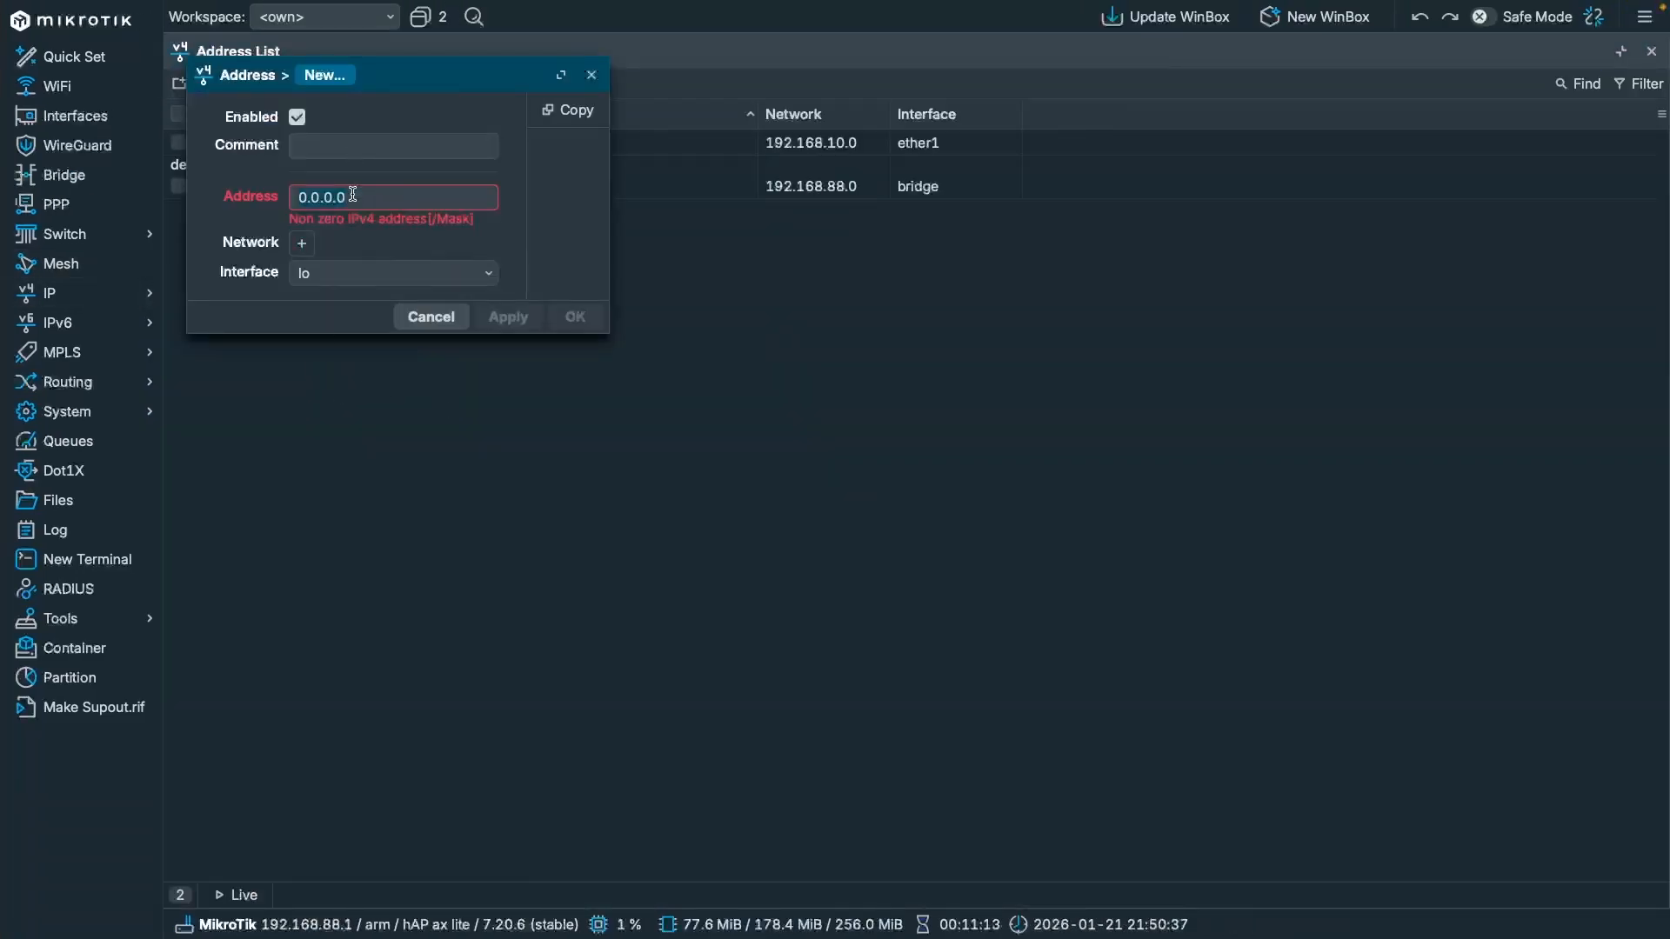
key("ctrl+v")
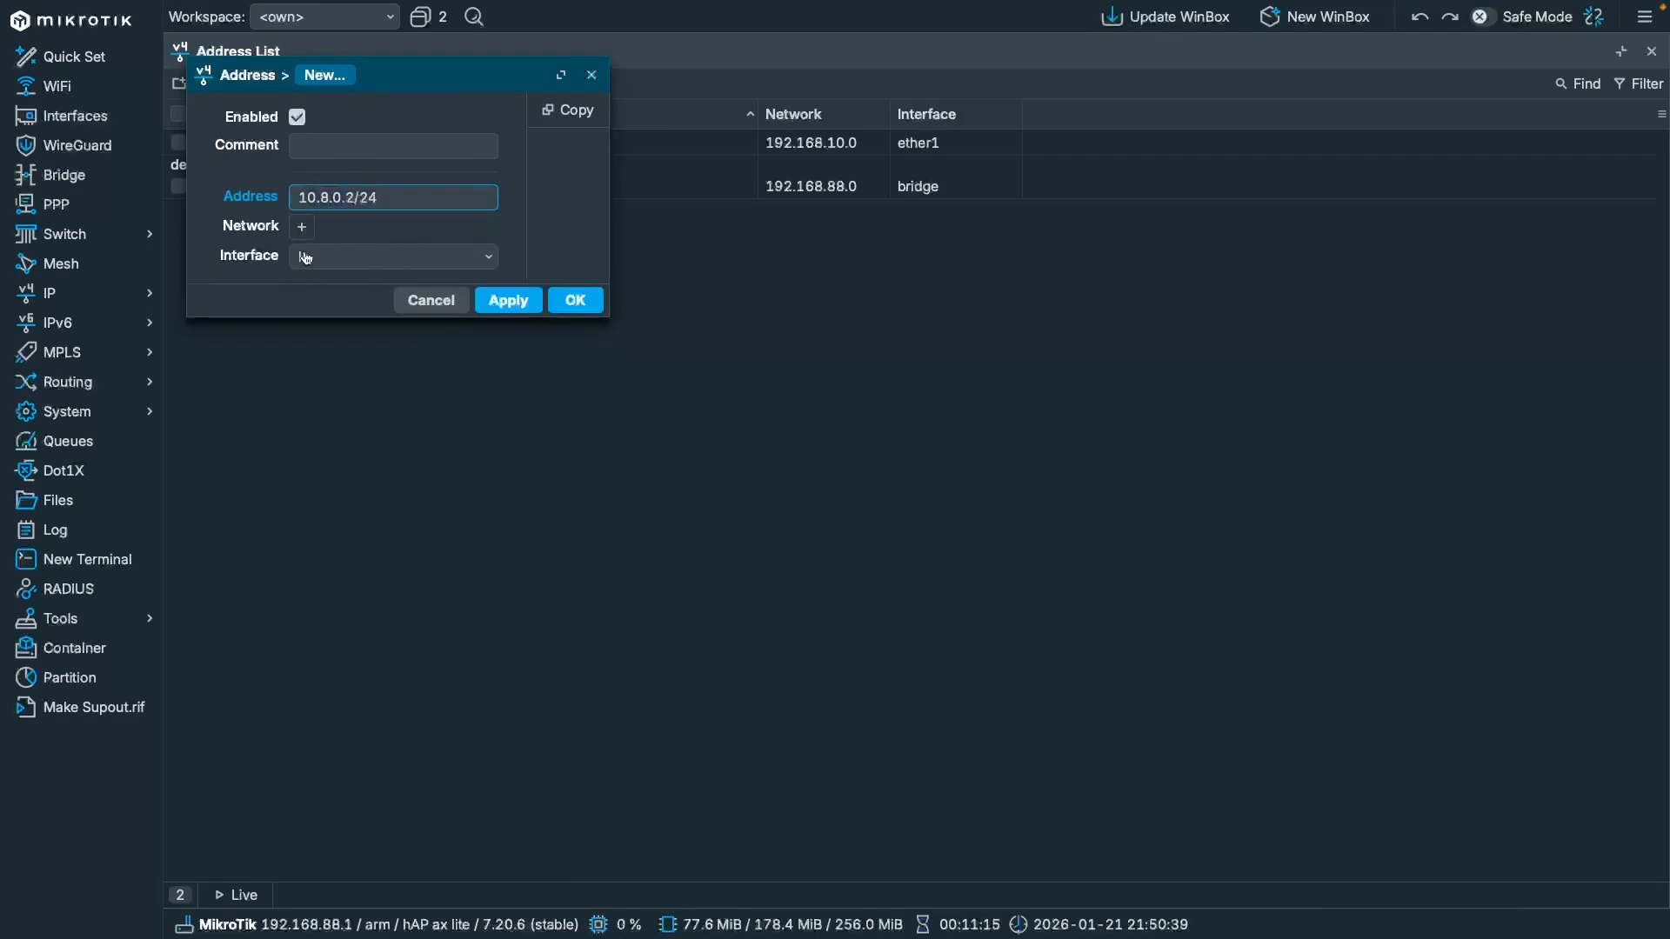
left_click(366, 269)
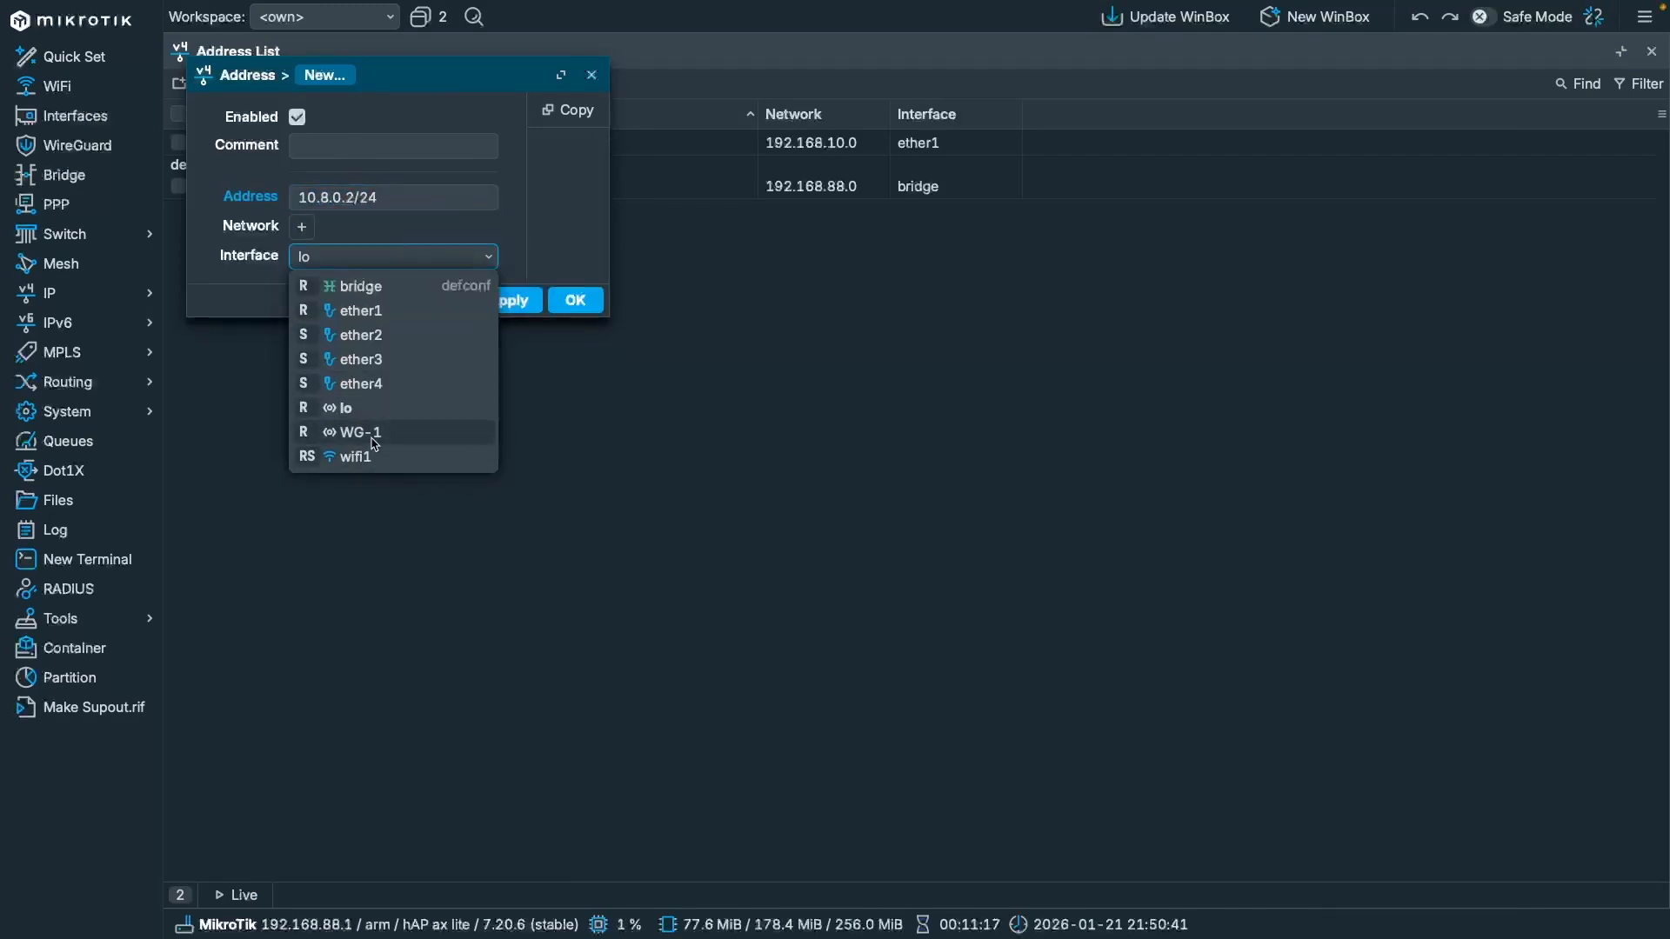
left_click(374, 435)
left_click(574, 300)
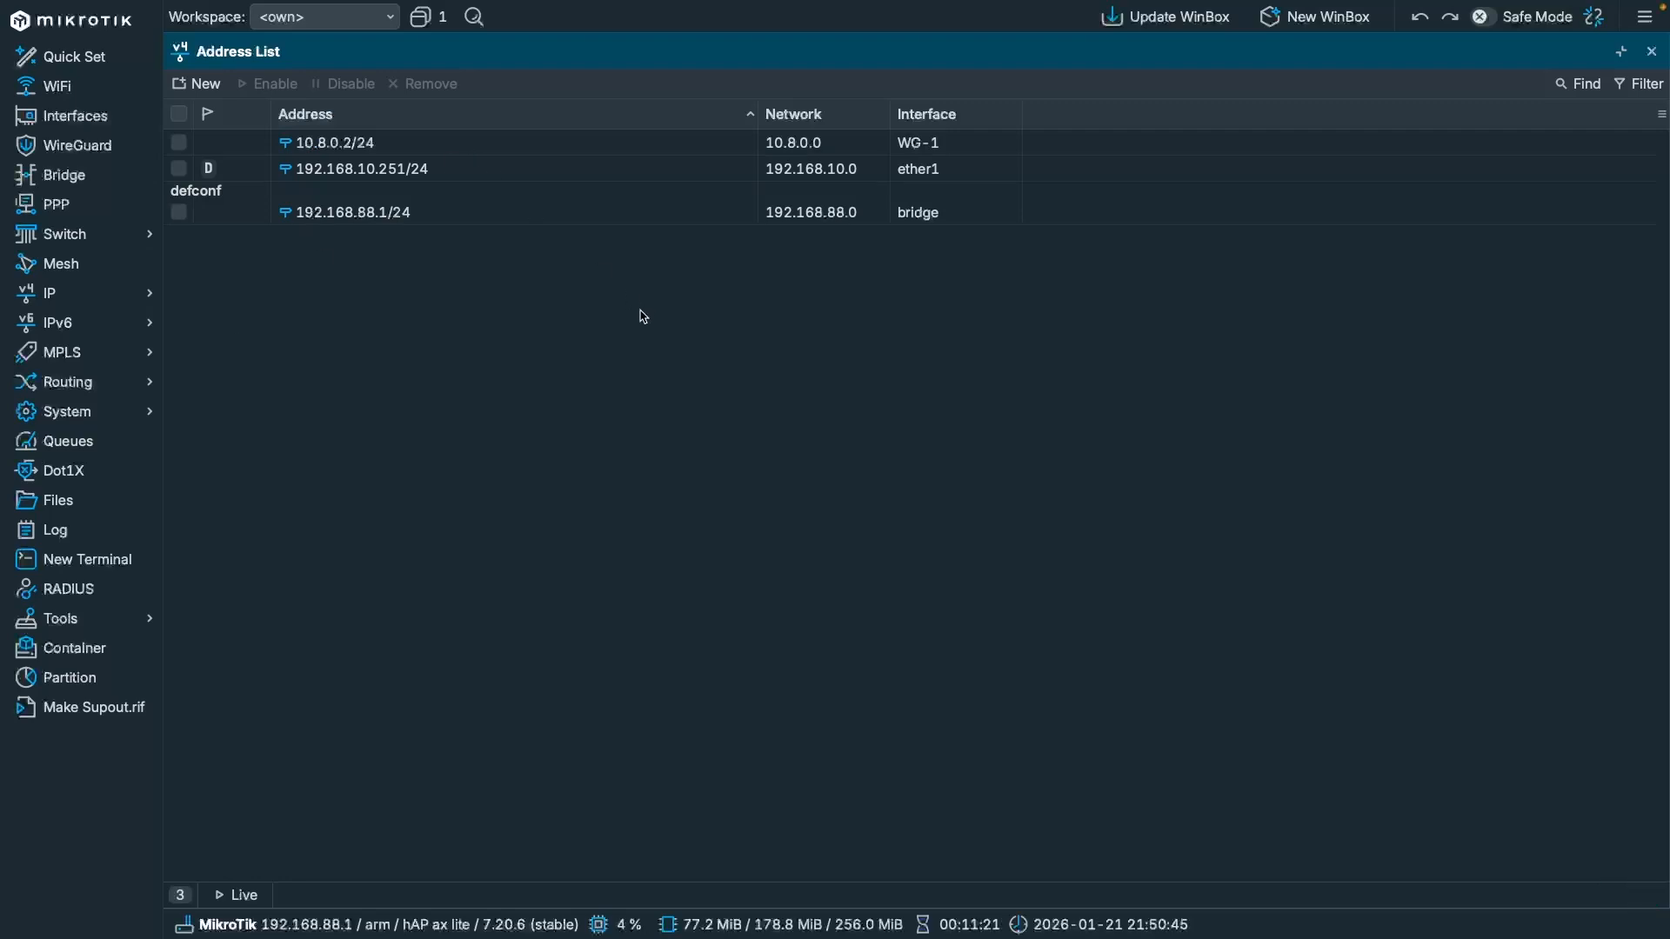
key("Escape")
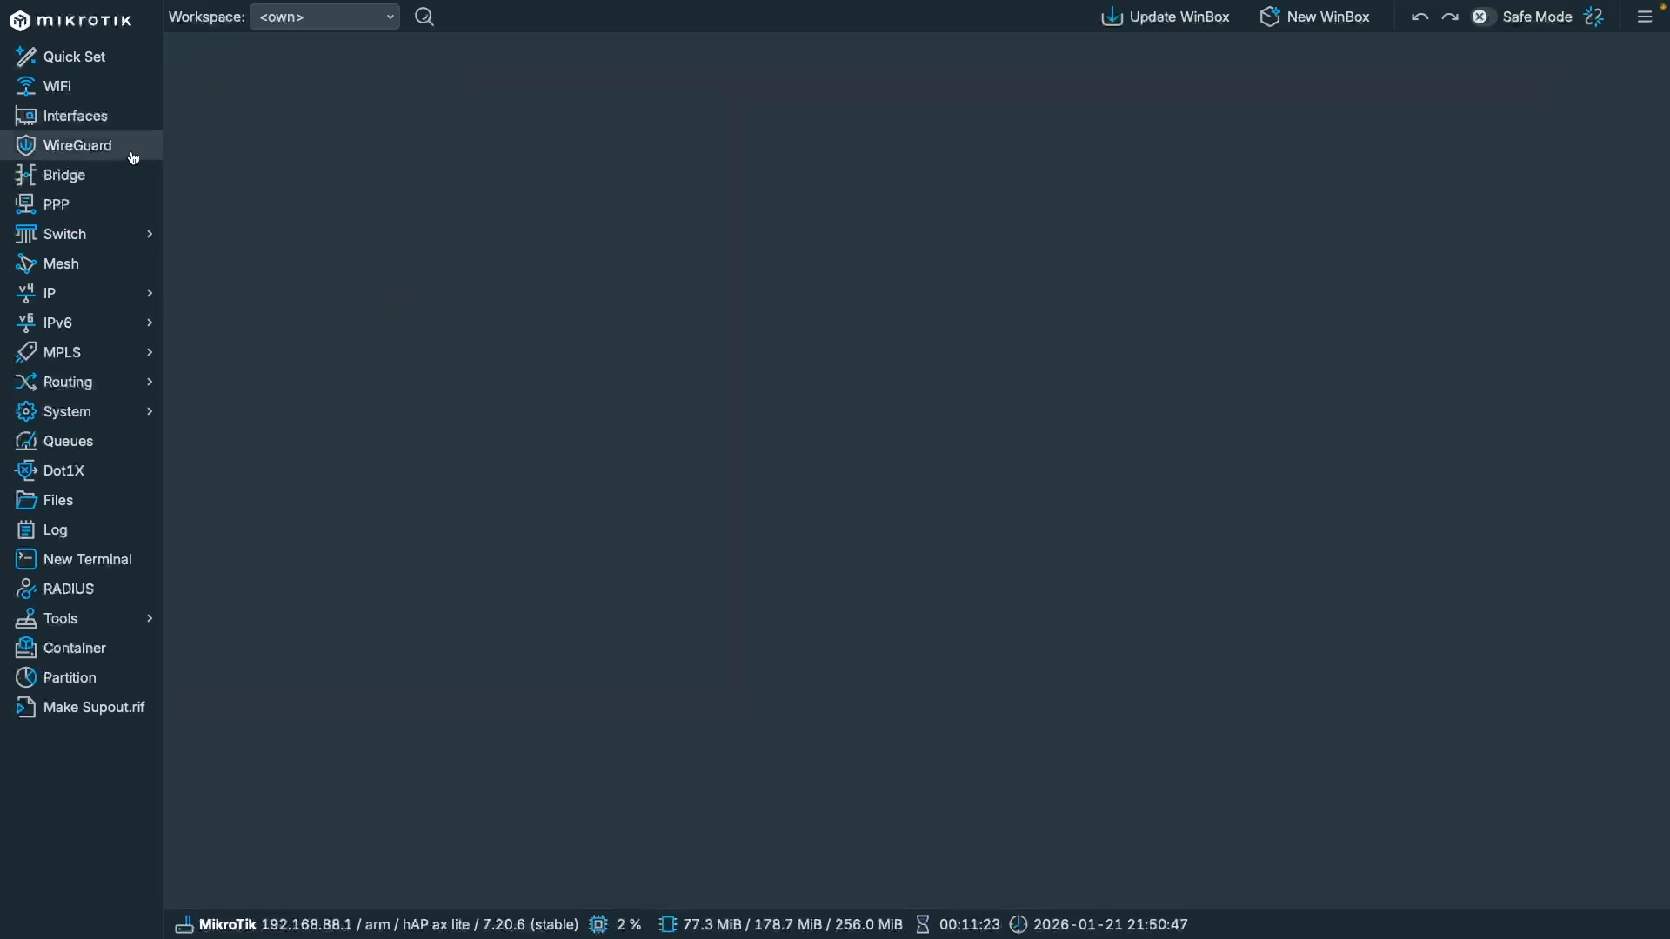
Step: Start a new WireGuard peer on the WG-1 interface
left_click(94, 148)
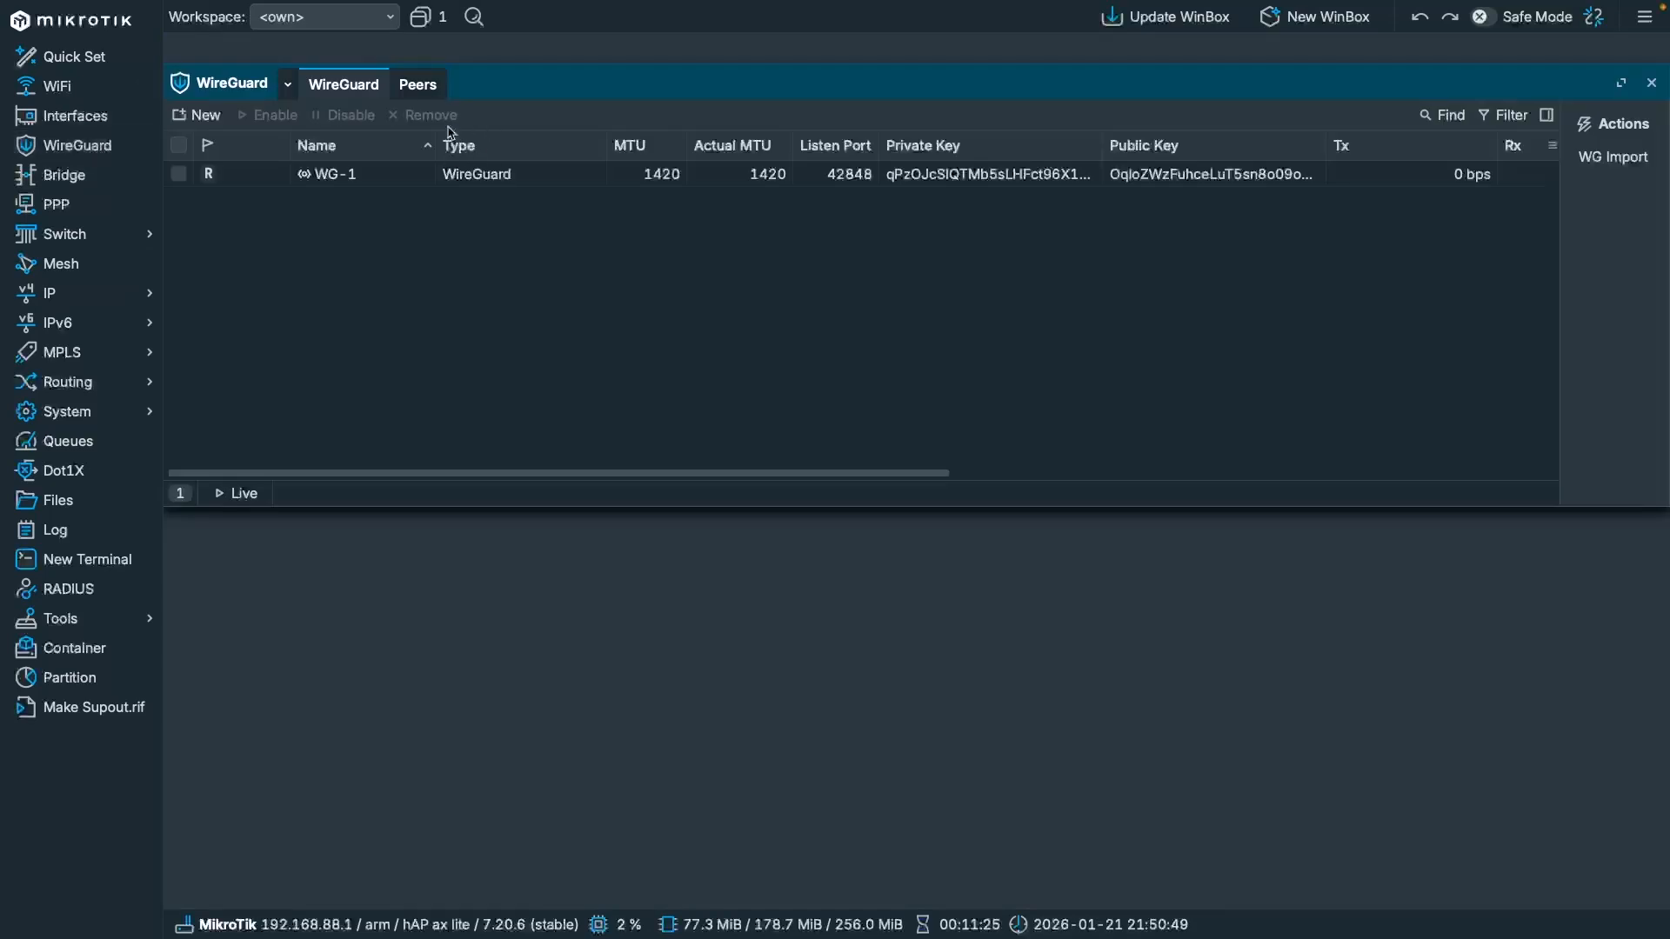
left_click(422, 86)
left_click(198, 115)
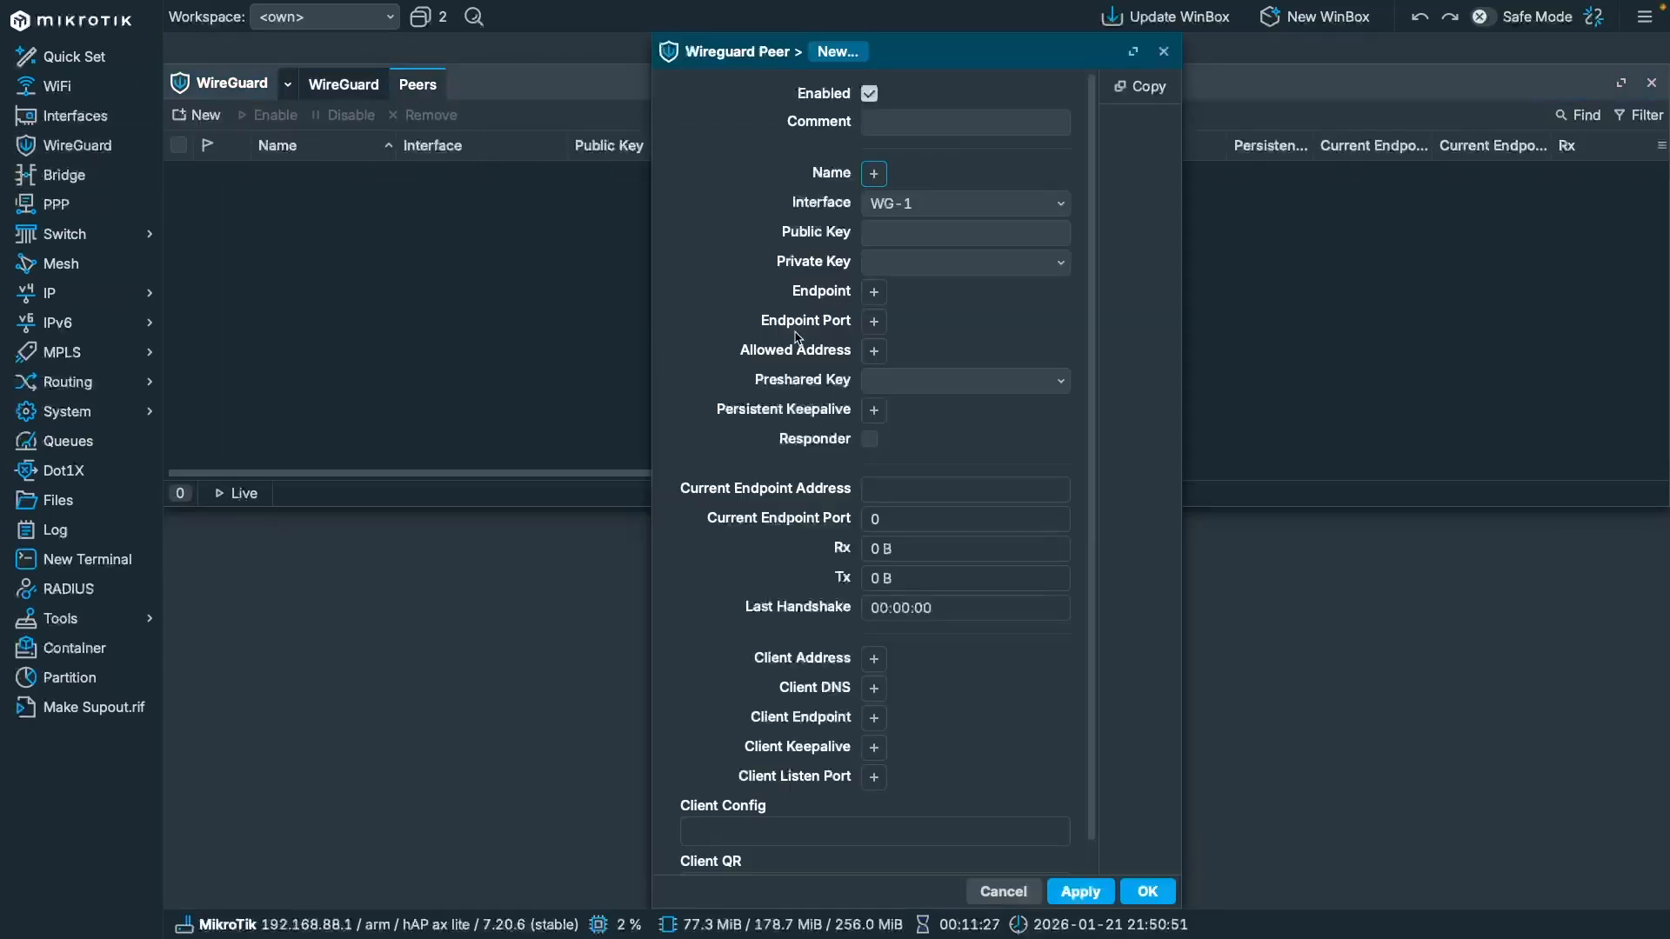
left_click(931, 209)
left_click(908, 228)
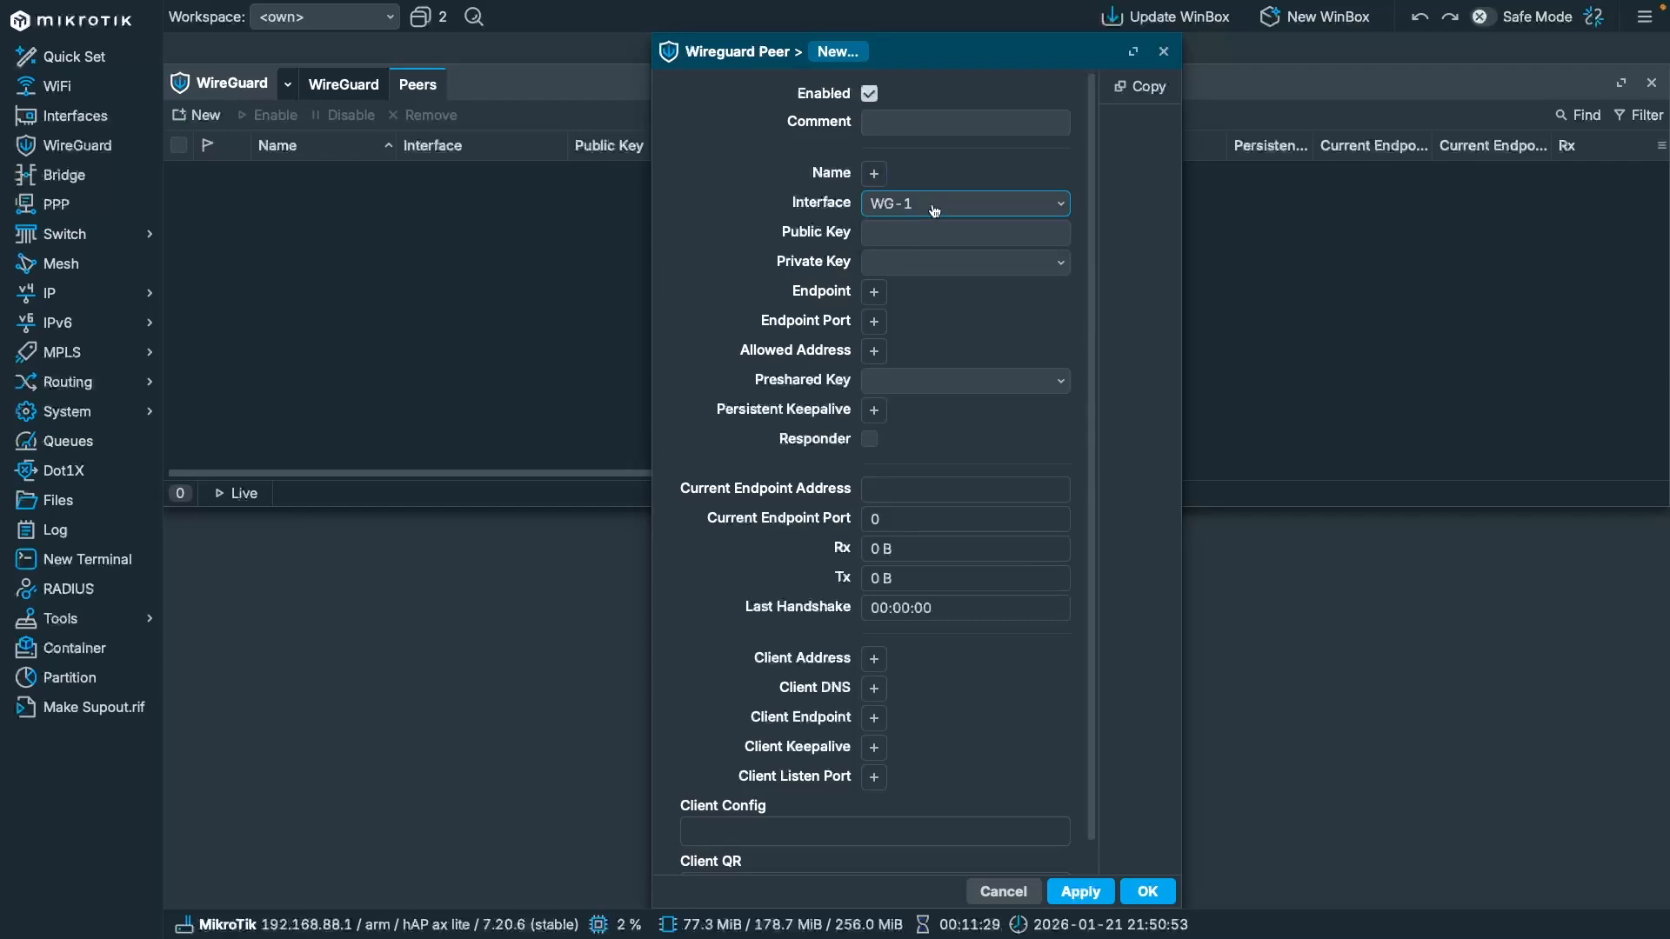
Step: Copy the peer's public key from the client configuration file in the code editor into the new peer's public key field in WinBox
left_click(913, 238)
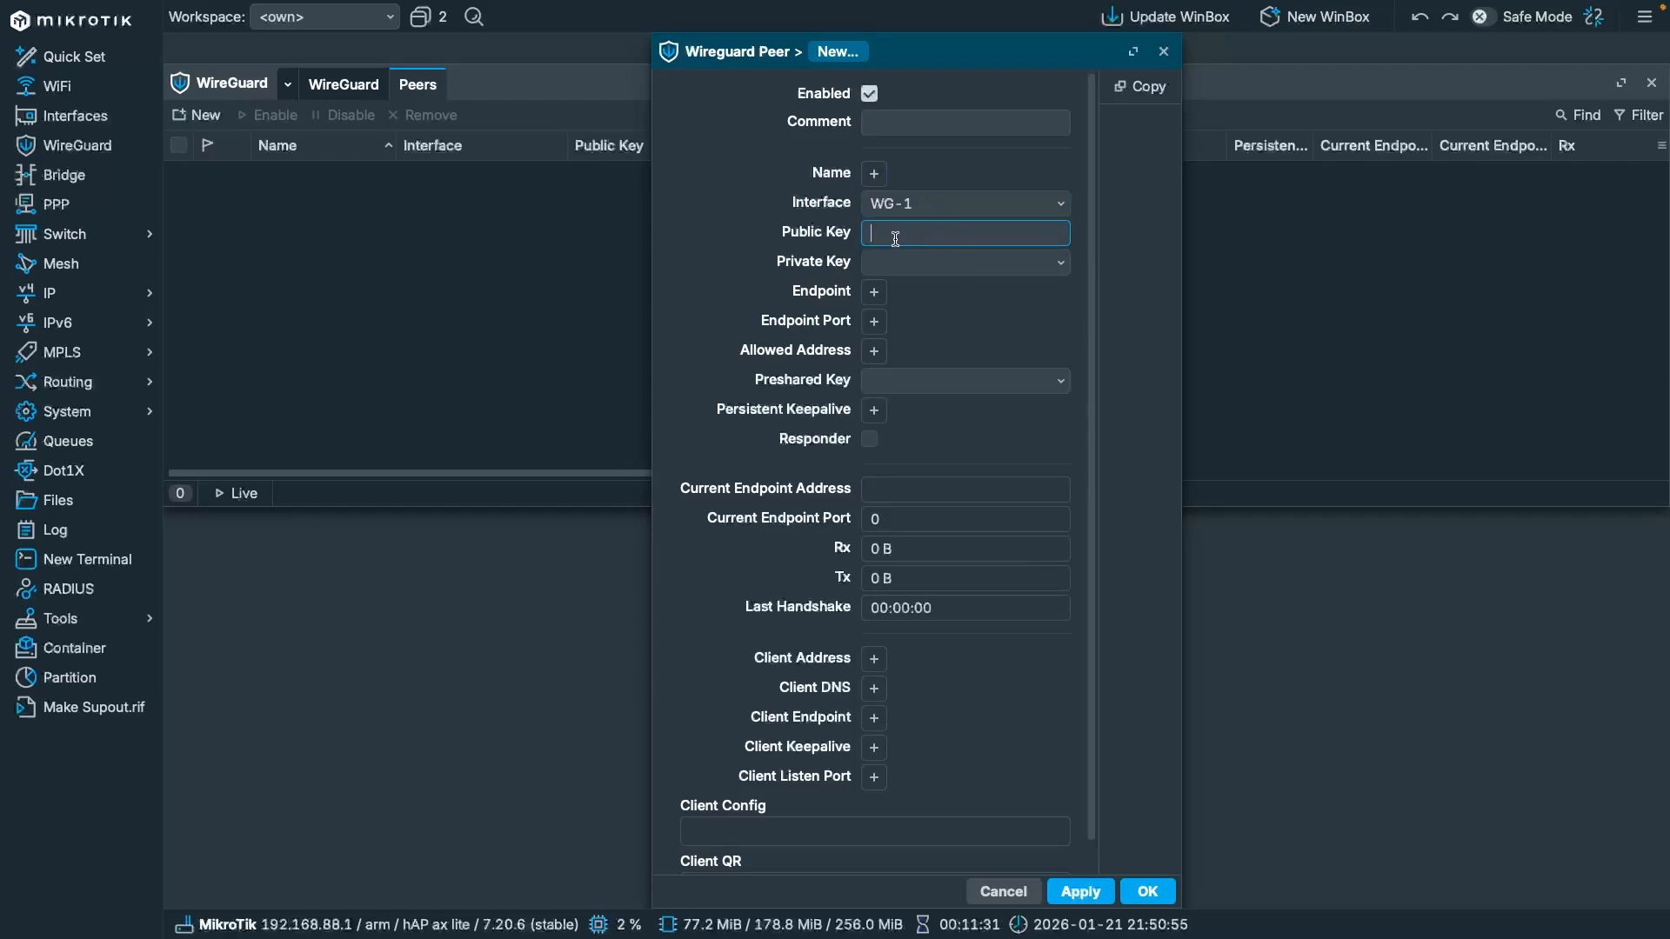
key("ctrl+Left")
left_click(282, 183)
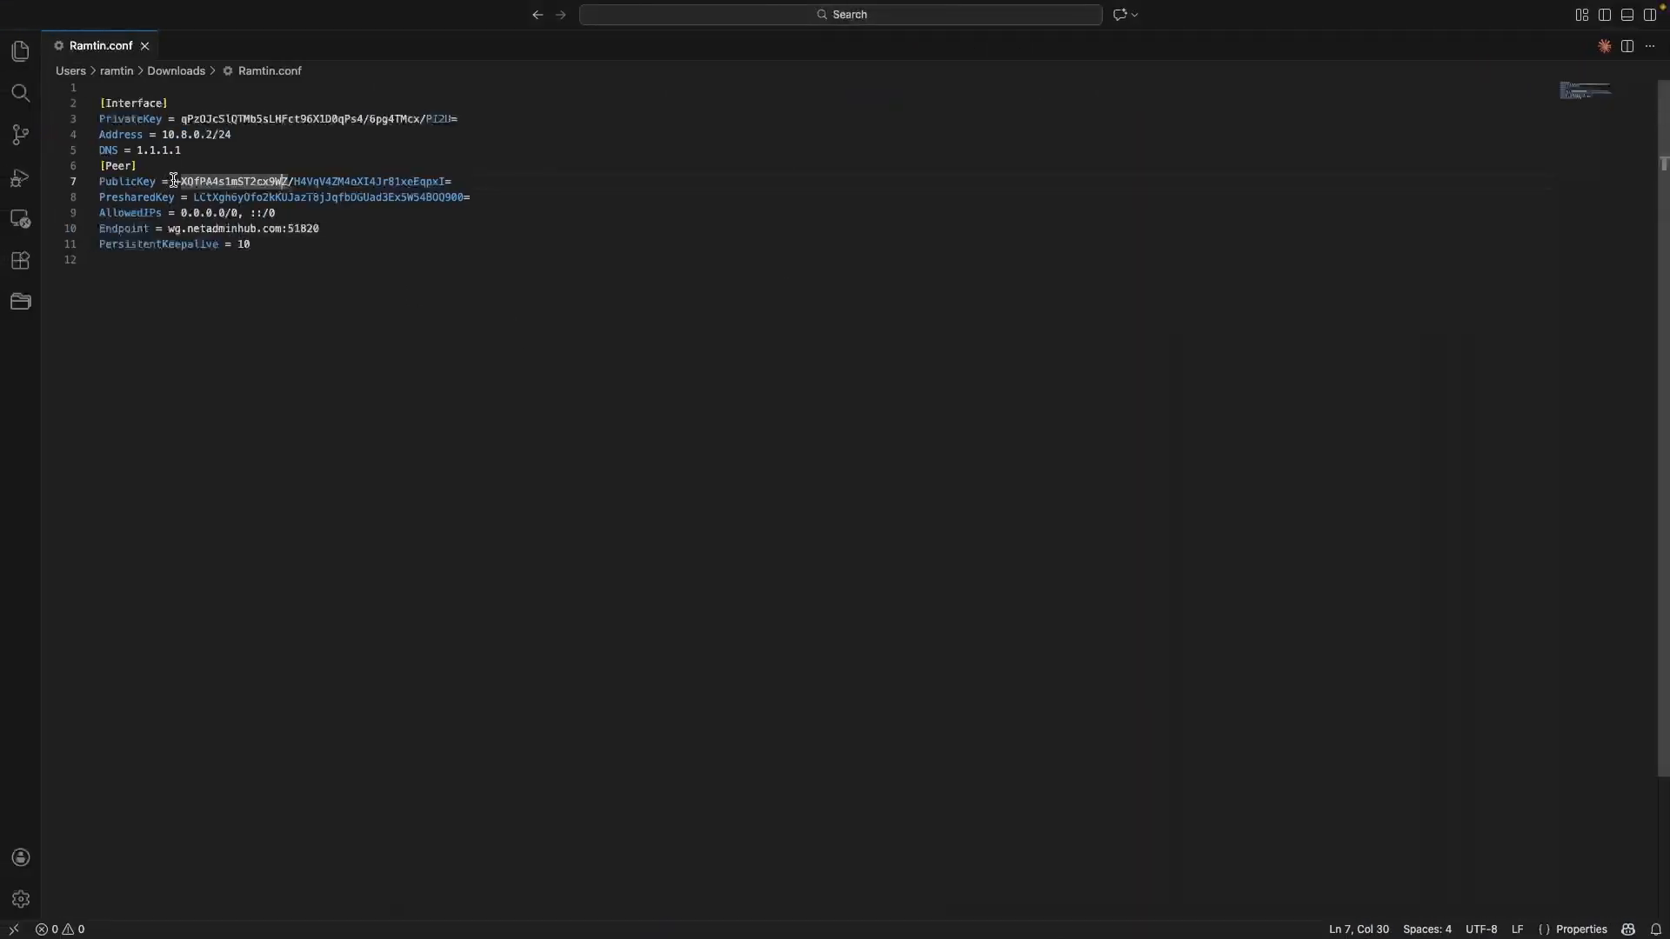
left_click_drag(174, 181, 453, 182)
key("super+c")
key("ctrl+Right")
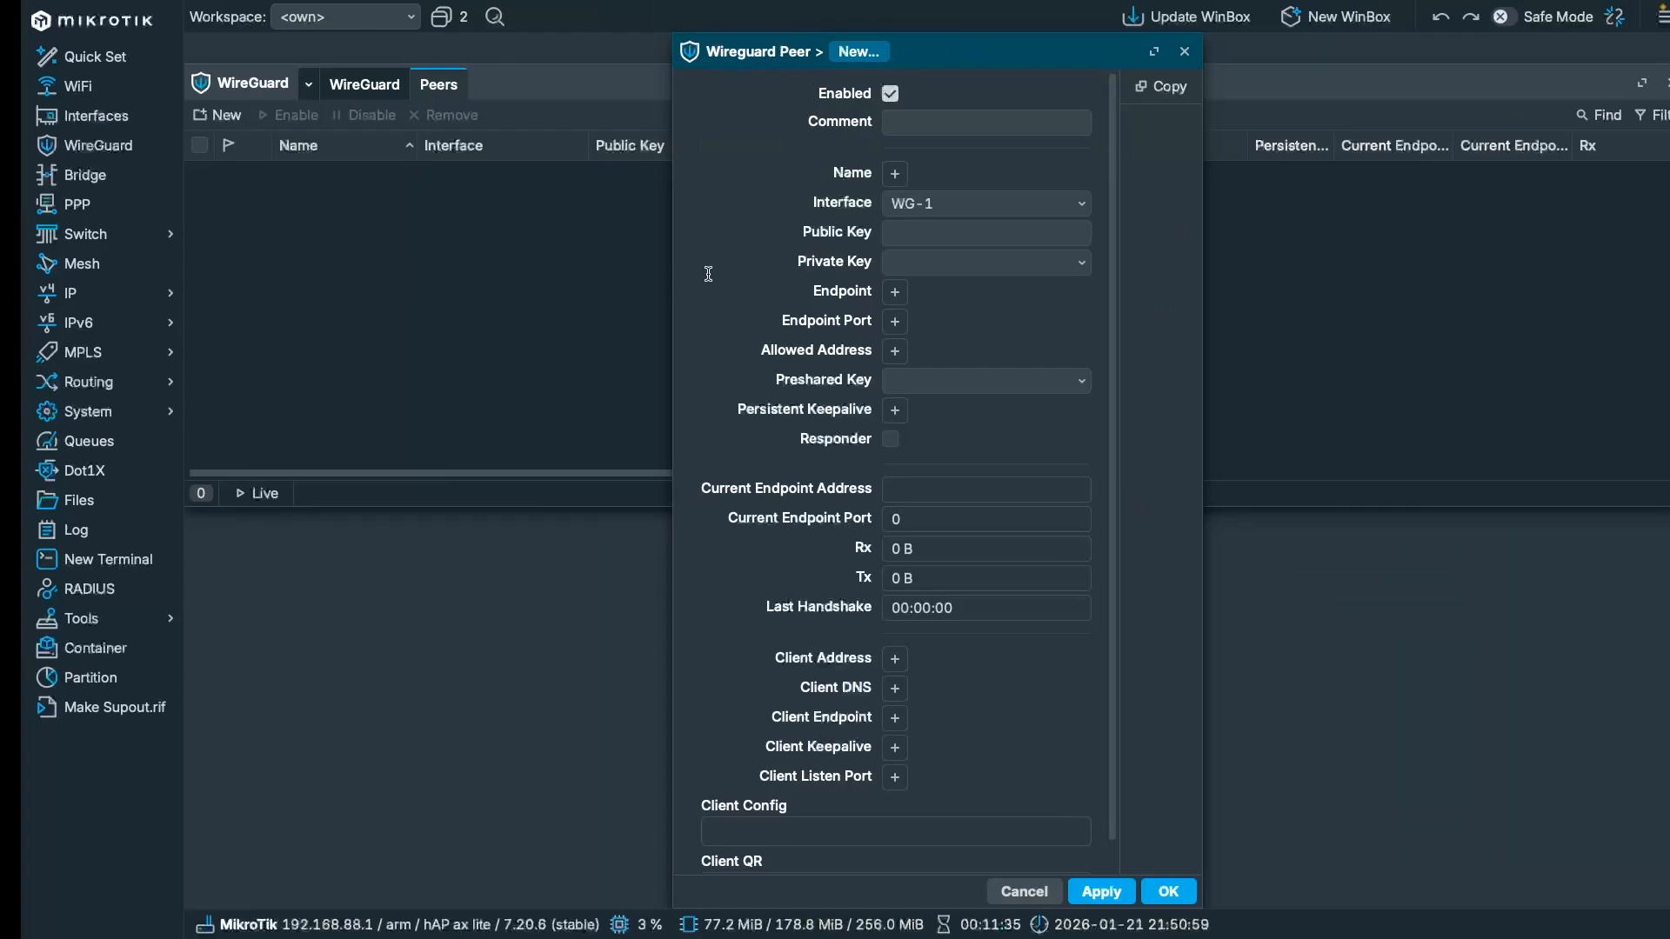
key("super+v")
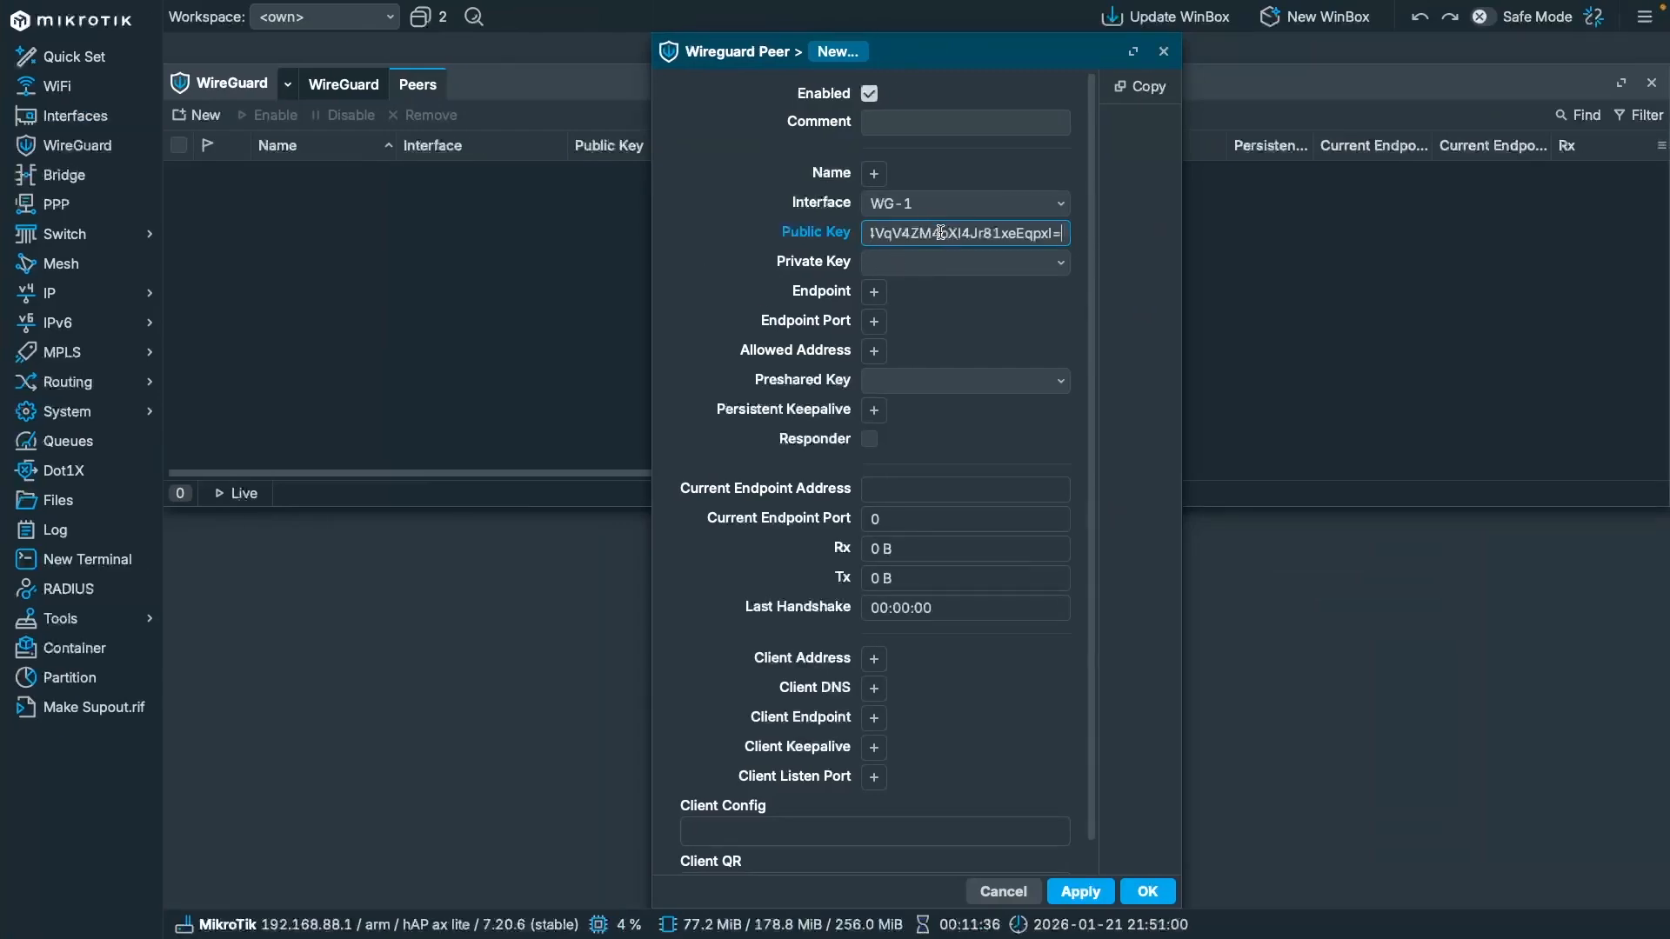
Step: Copy the endpoint from the client configuration file into the peer's endpoint field, keeping only the host wg.netadminhub.com without the port
left_click(875, 293)
key("ctrl+Left")
left_click(238, 244)
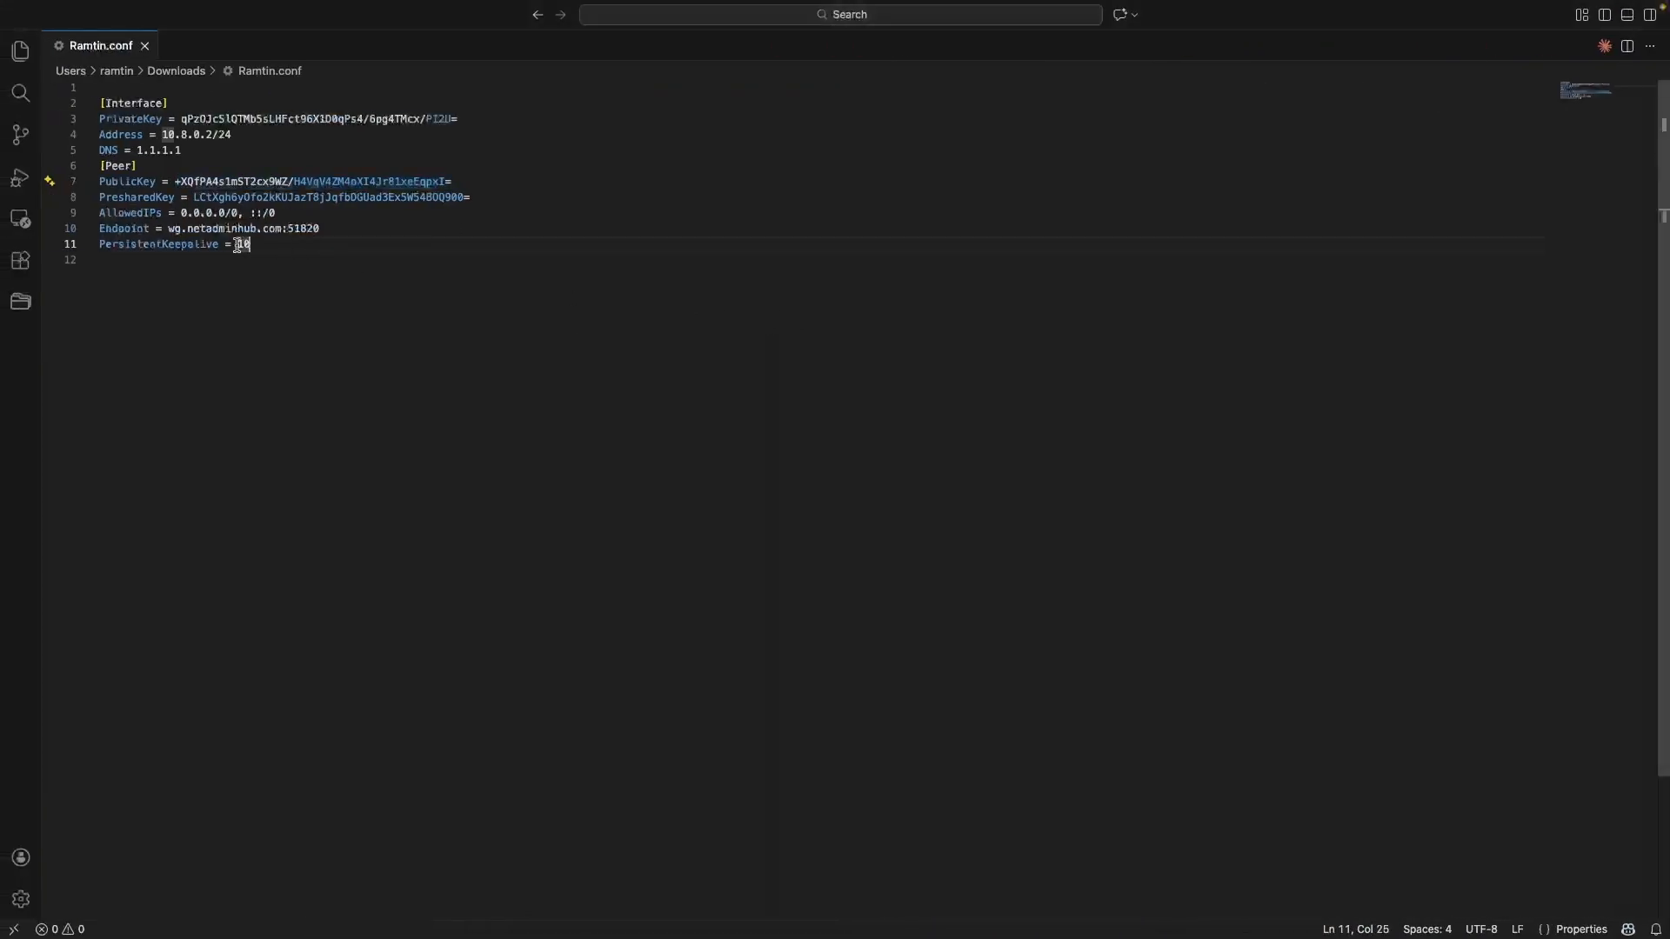
left_click_drag(168, 230, 315, 229)
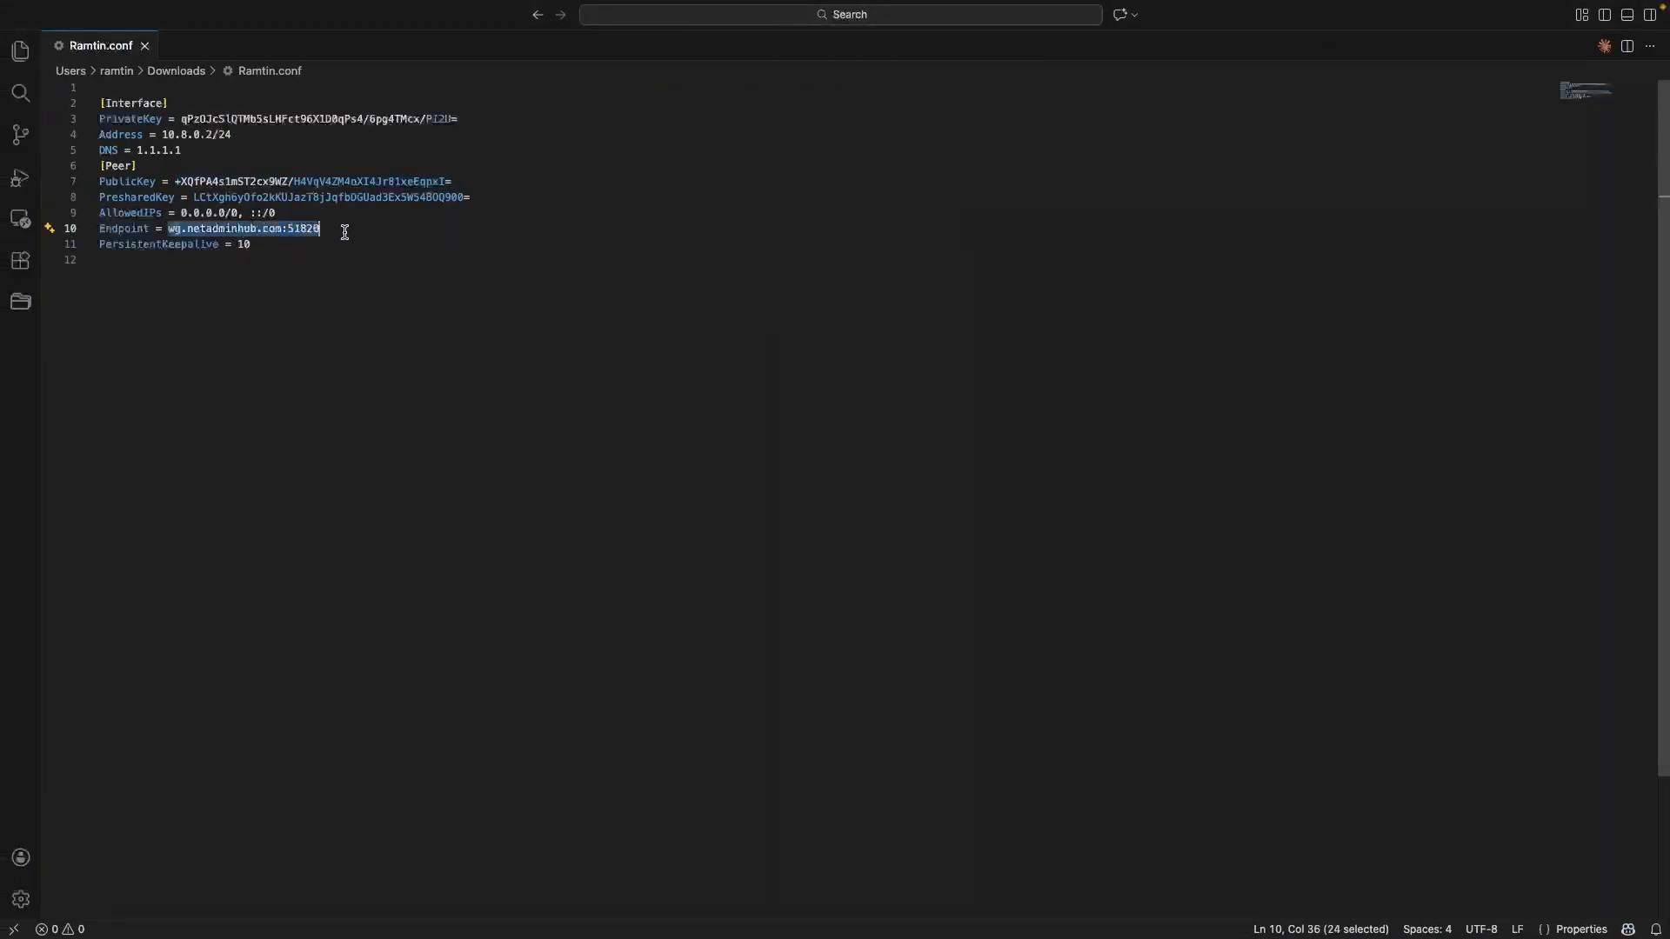
key("super+c")
key("ctrl+Right")
key("super+v")
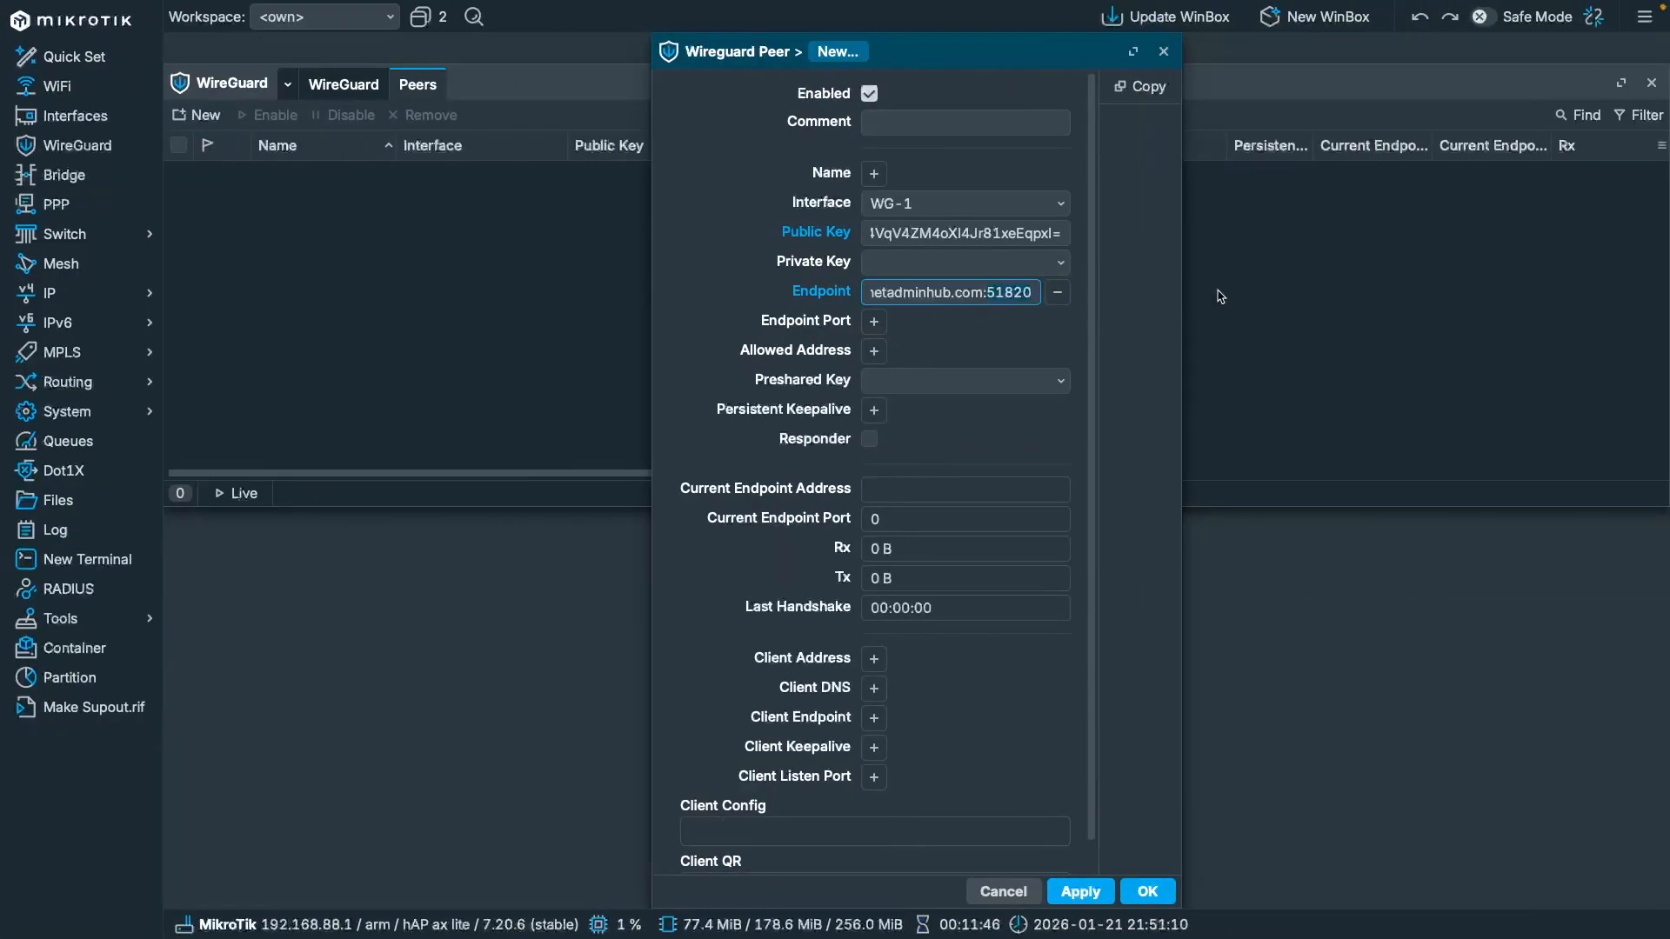
key("BackSpace")
key("Tab")
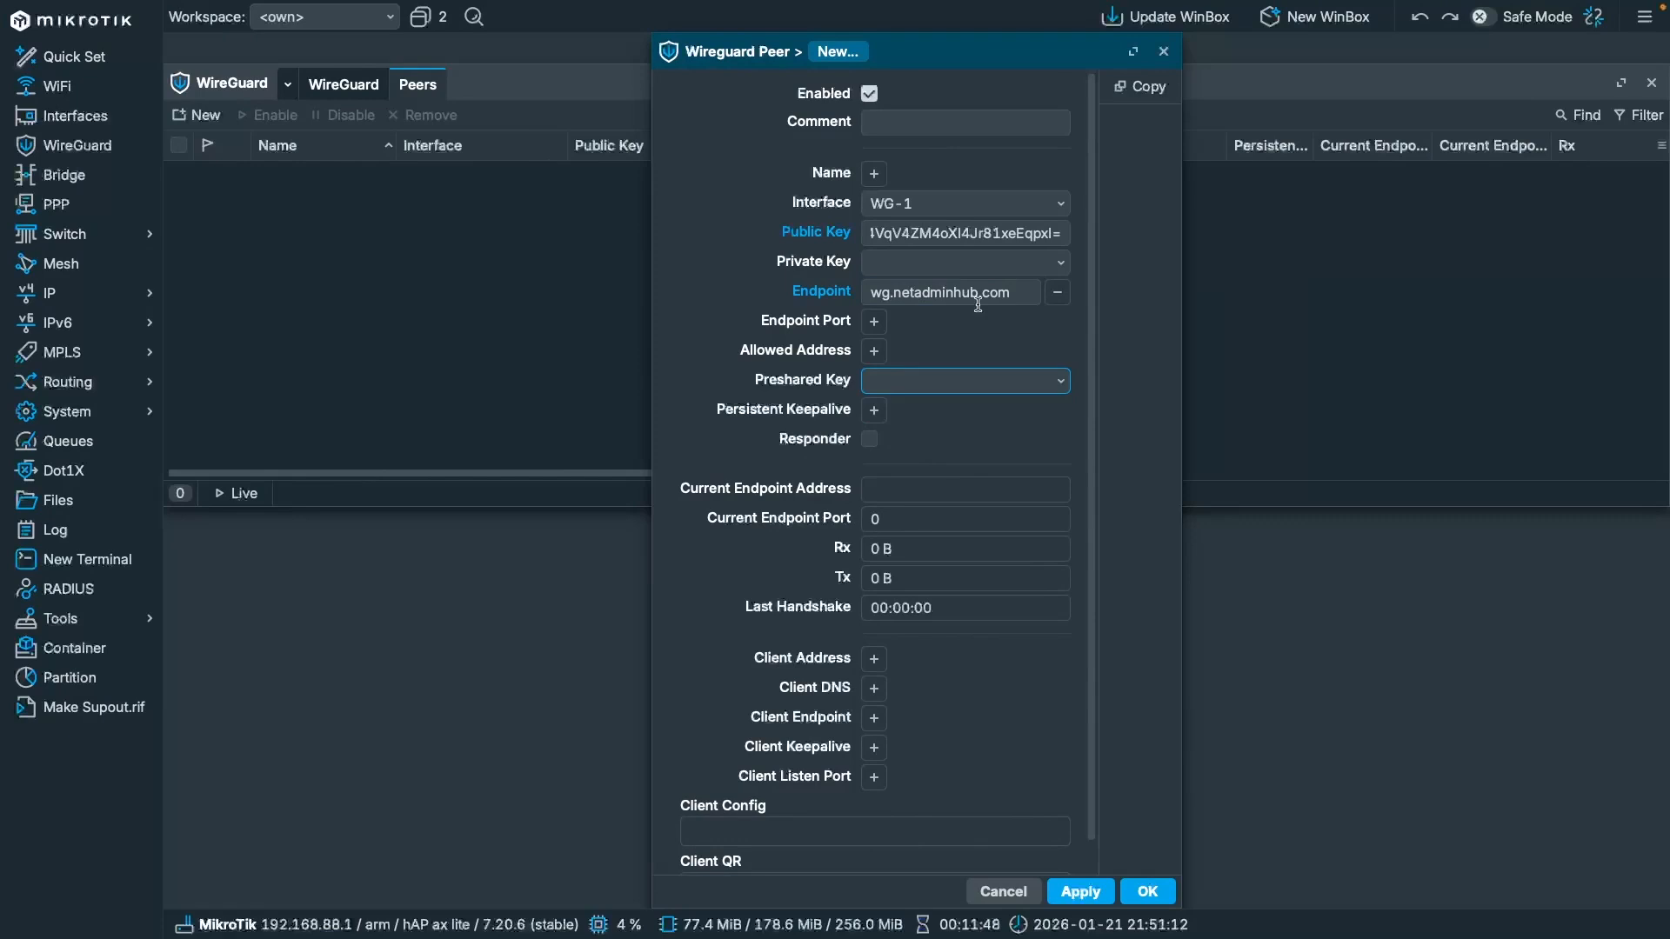
Step: Set the peer's endpoint port to 51820 and its allowed address to 0.0.0.0/0
left_click(874, 321)
type("51820")
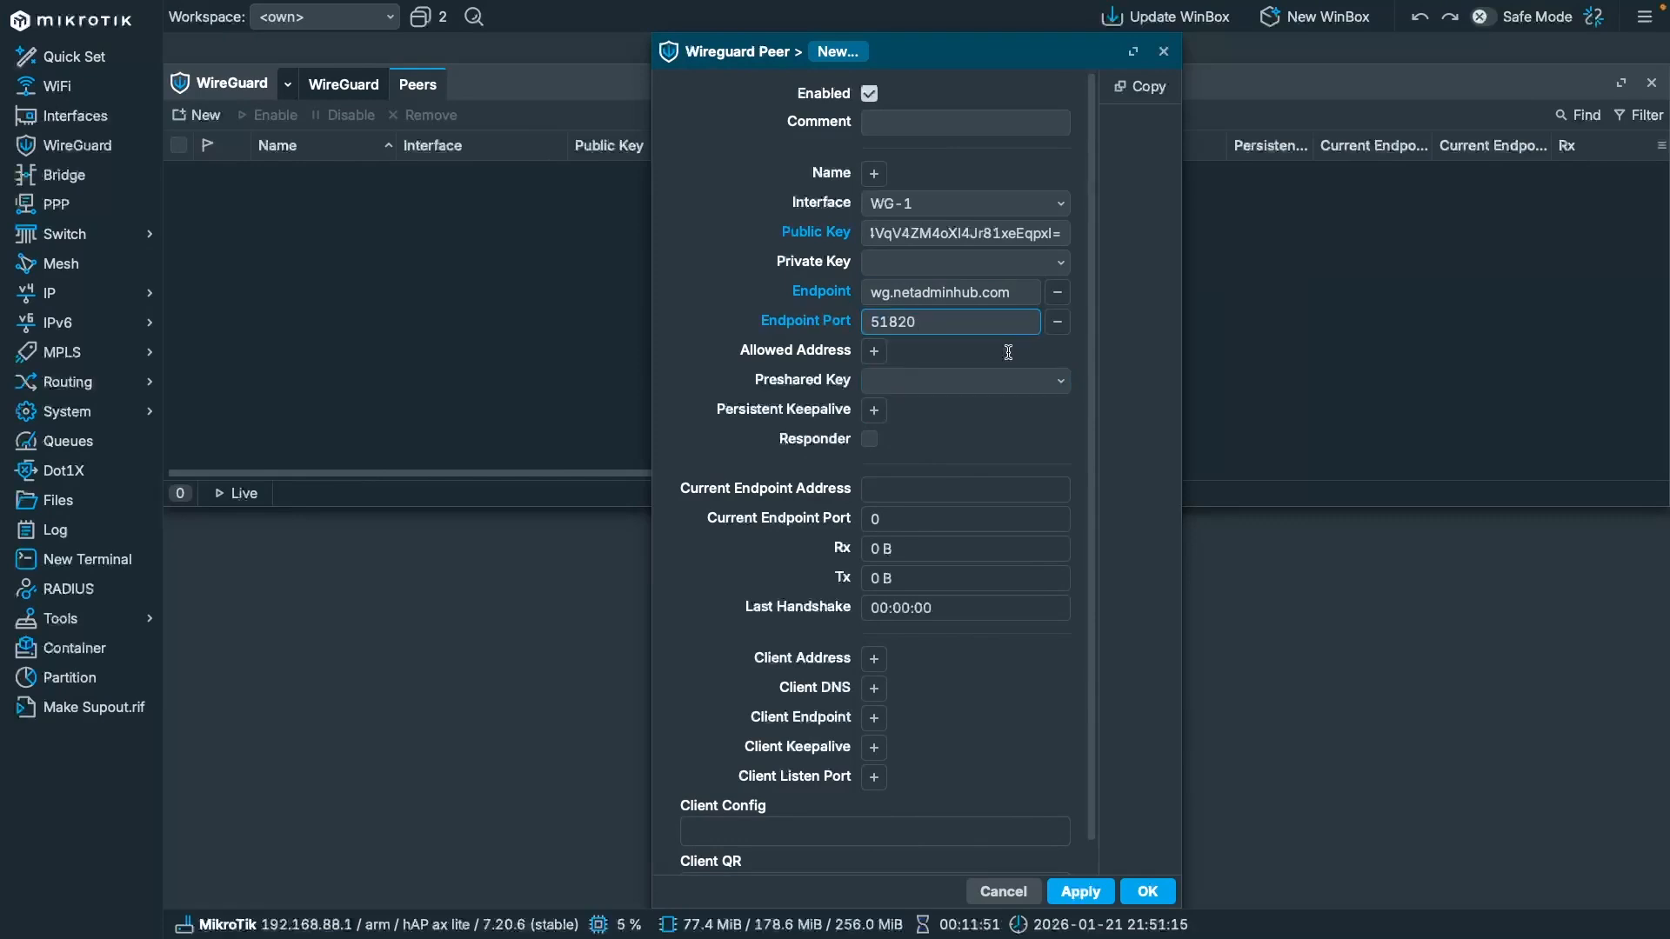
left_click(874, 350)
type("0.0.0.0/0")
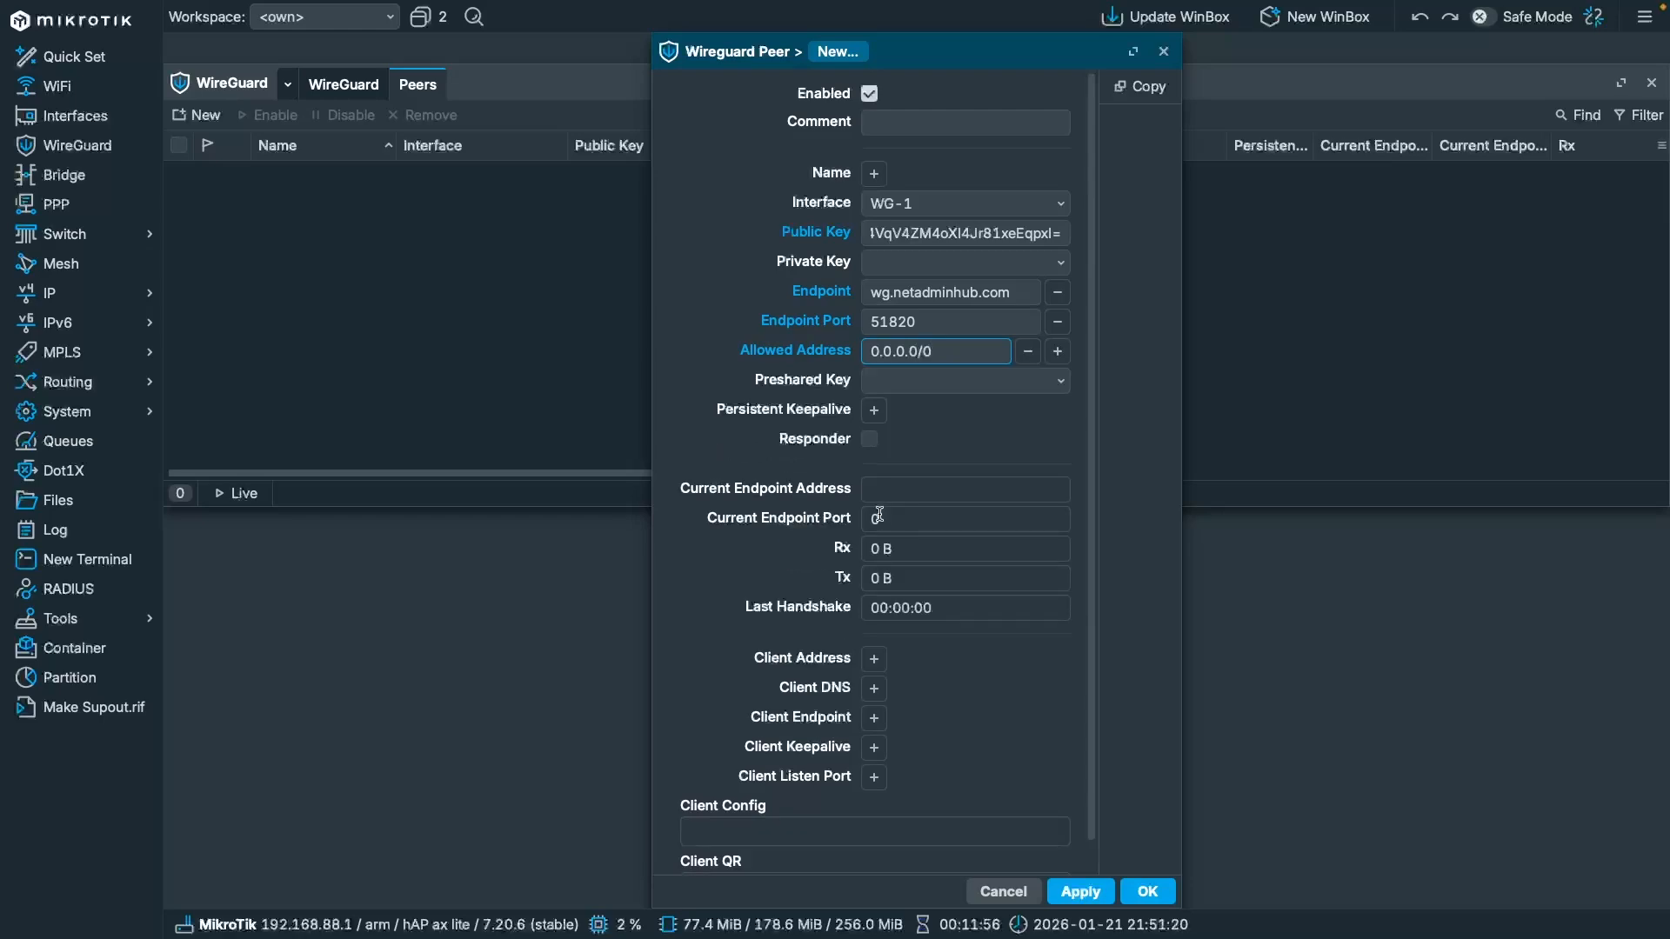
Step: Copy the preshared key from the client configuration file in the code editor into the peer's preshared key field in WinBox
left_click(533, 380)
key("ctrl+Left")
left_click(238, 162)
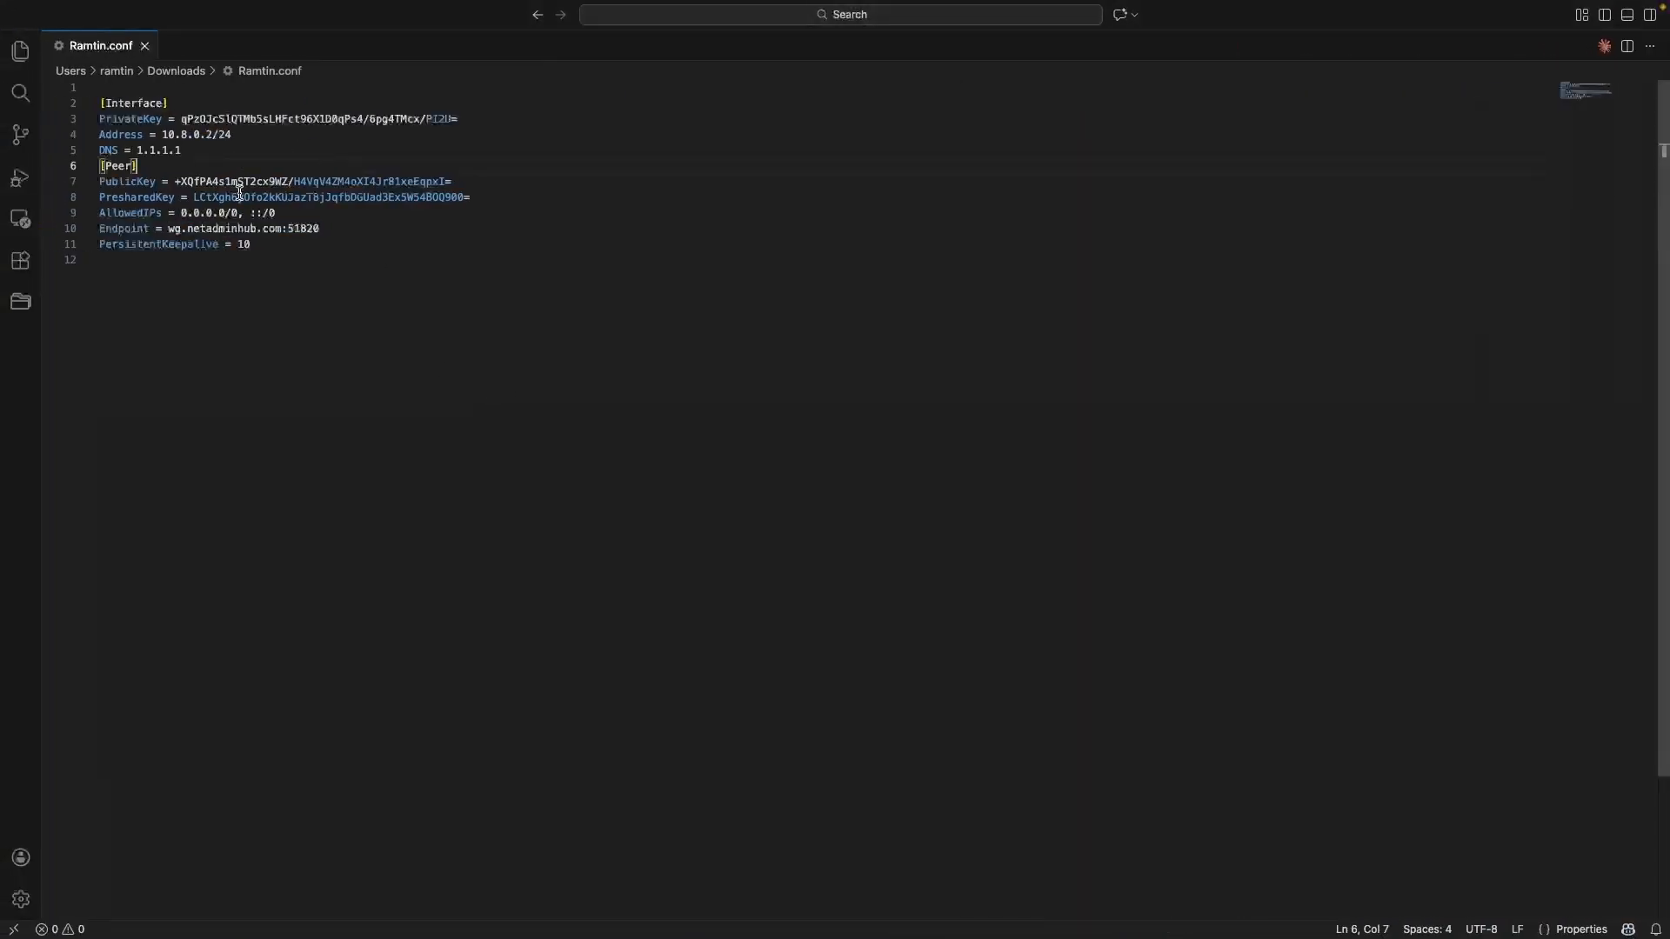
double_click(194, 196)
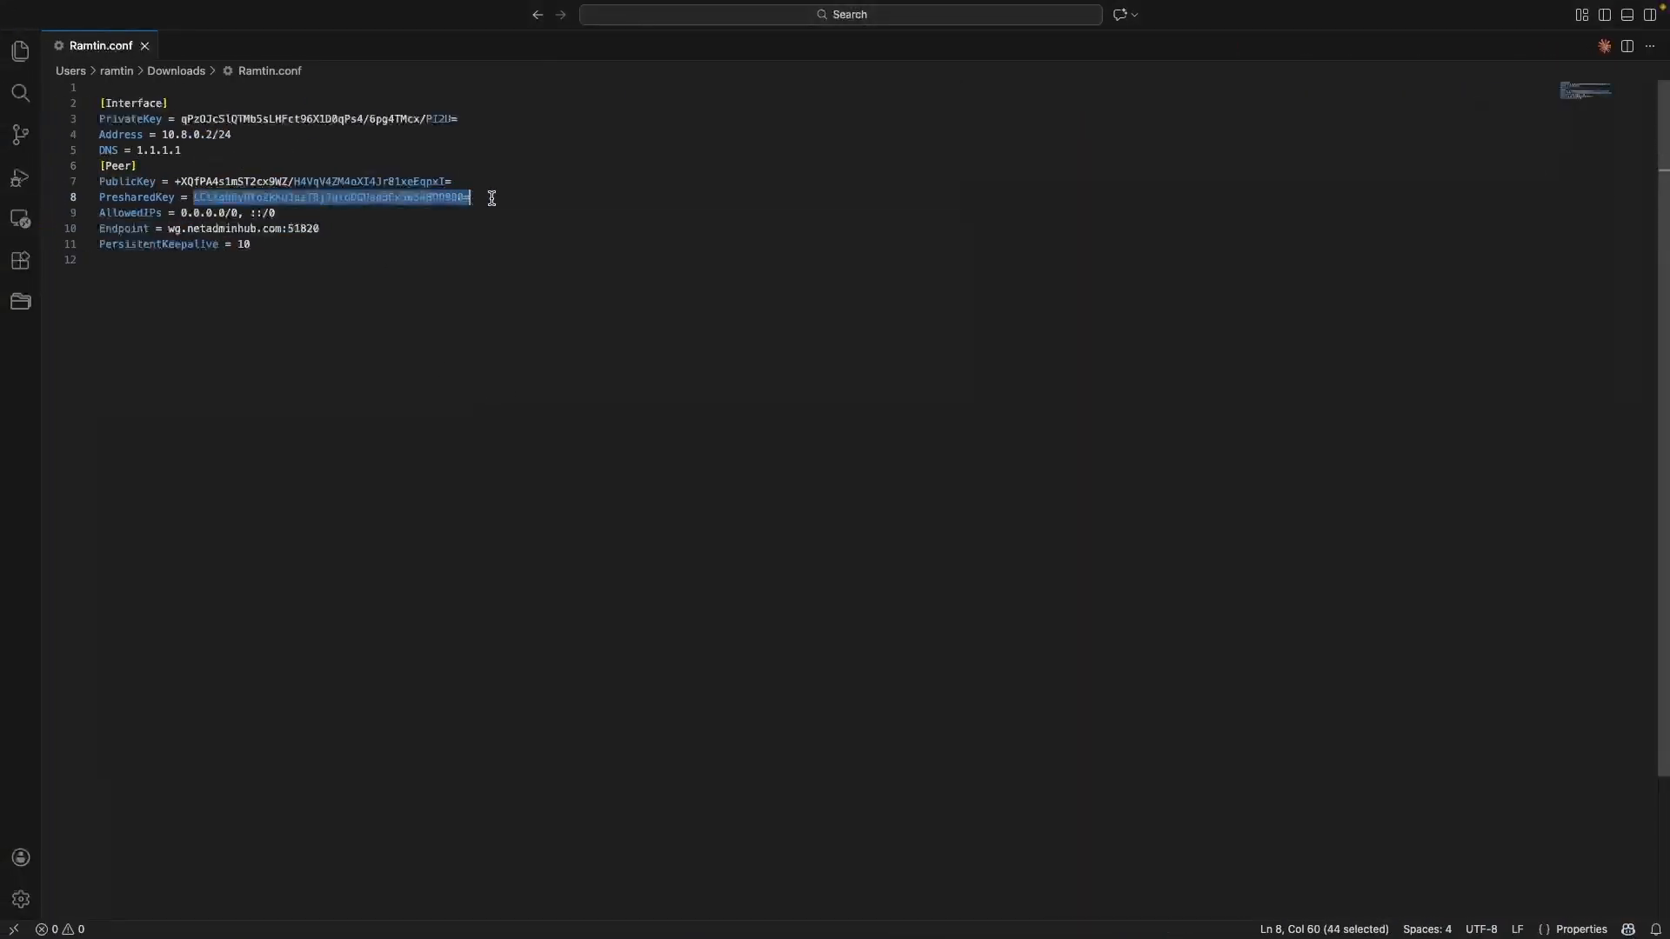
key("ctrl+Right")
key("ctrl+Right")
key("ctrl+Left")
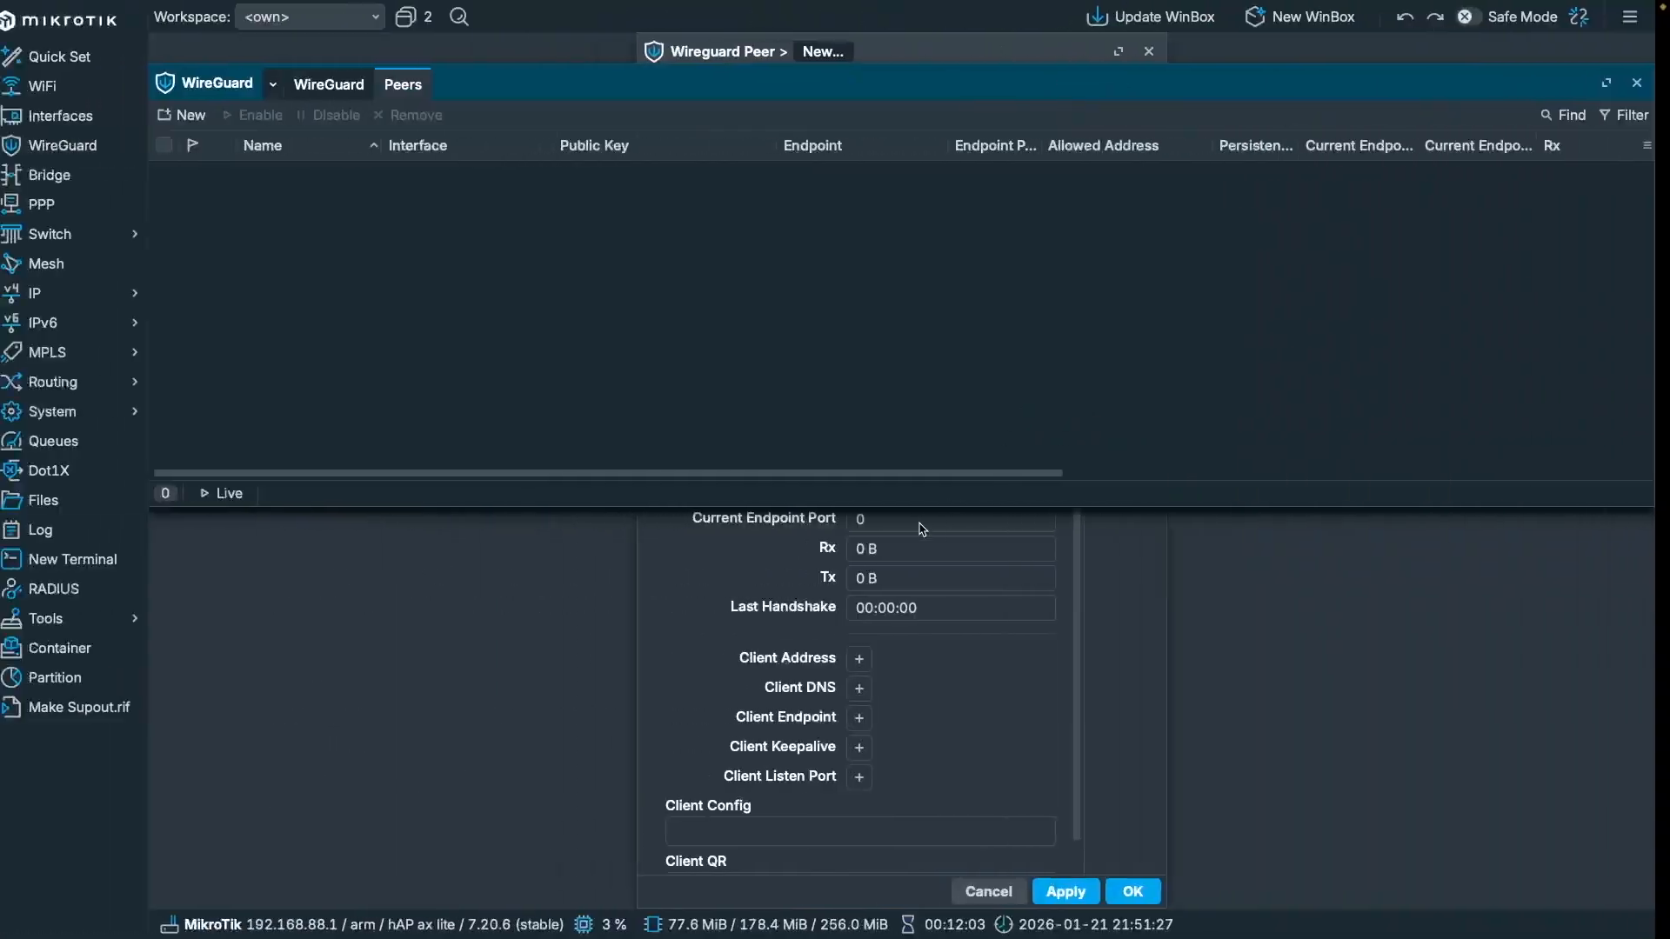
left_click(1134, 608)
left_click(929, 383)
key("ctrl+v")
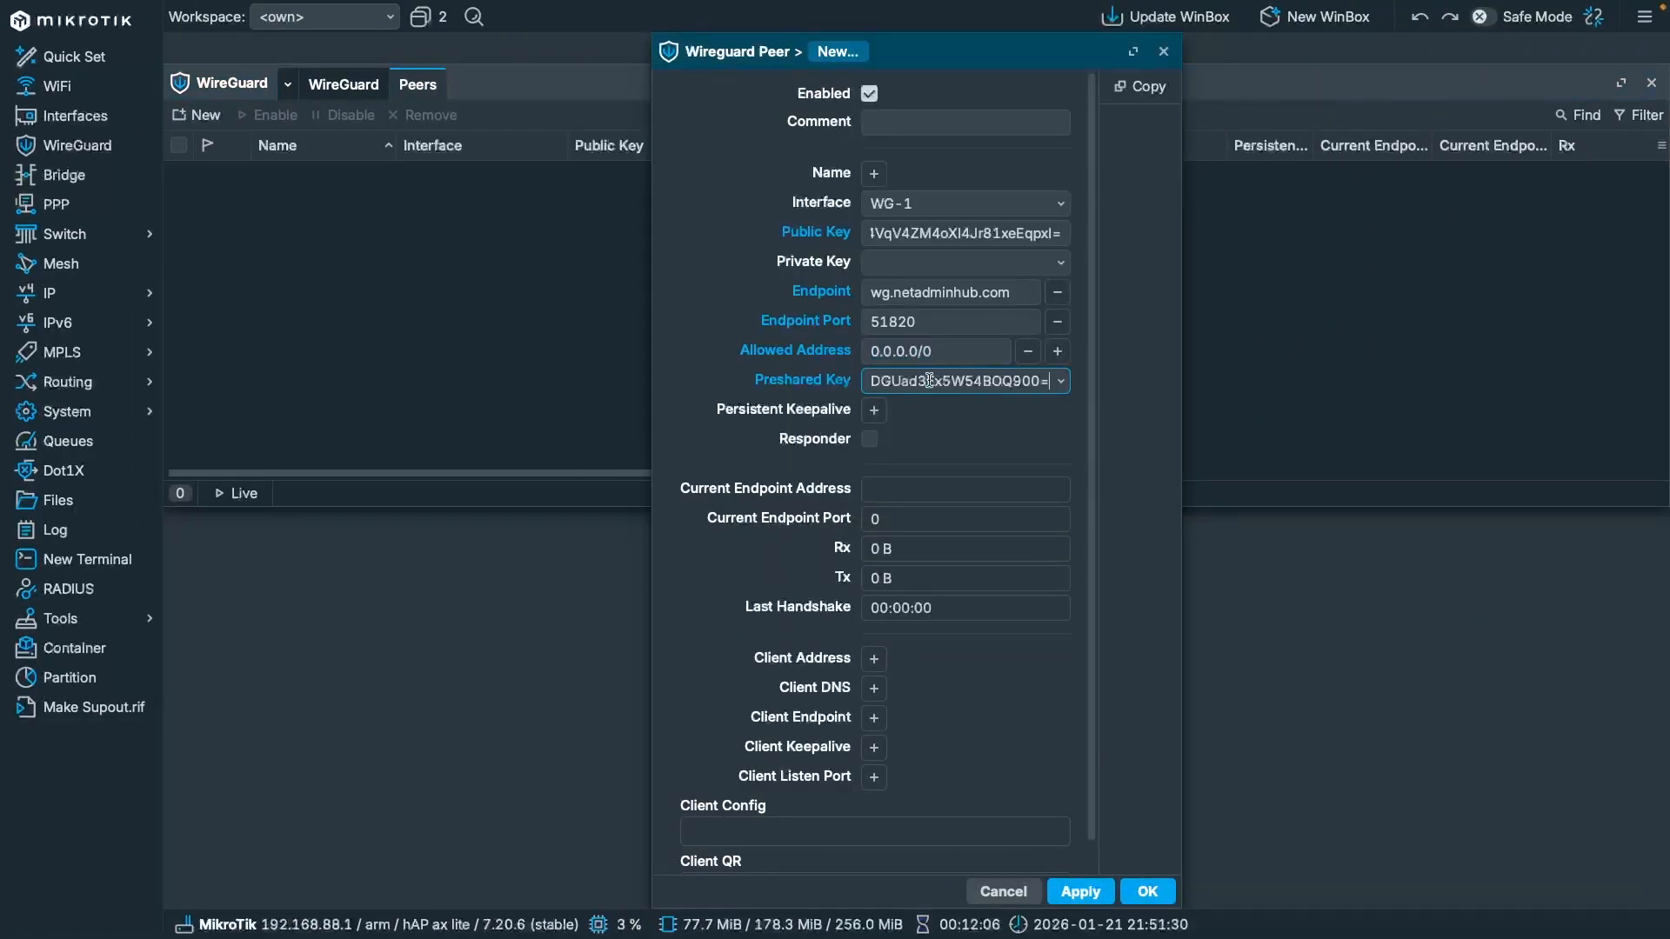
Step: Set the peer's persistent keepalive to 10, apply the peer and check its traffic counters and last handshake before closing the windows
left_click(875, 411)
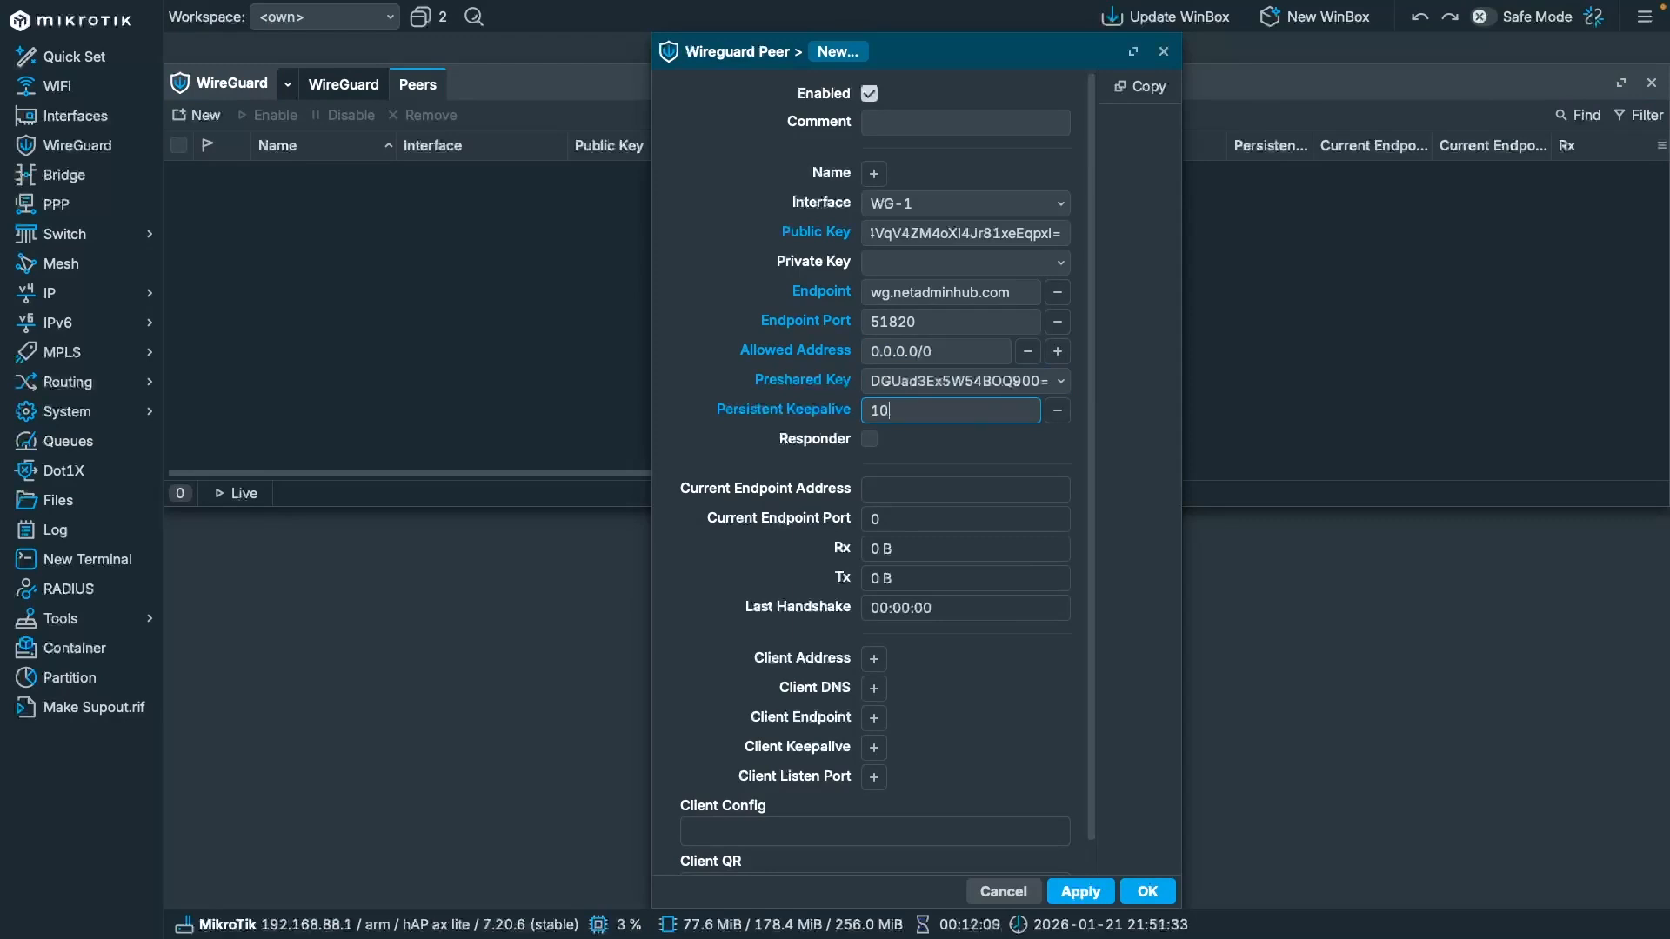
left_click(1080, 892)
left_click(857, 561)
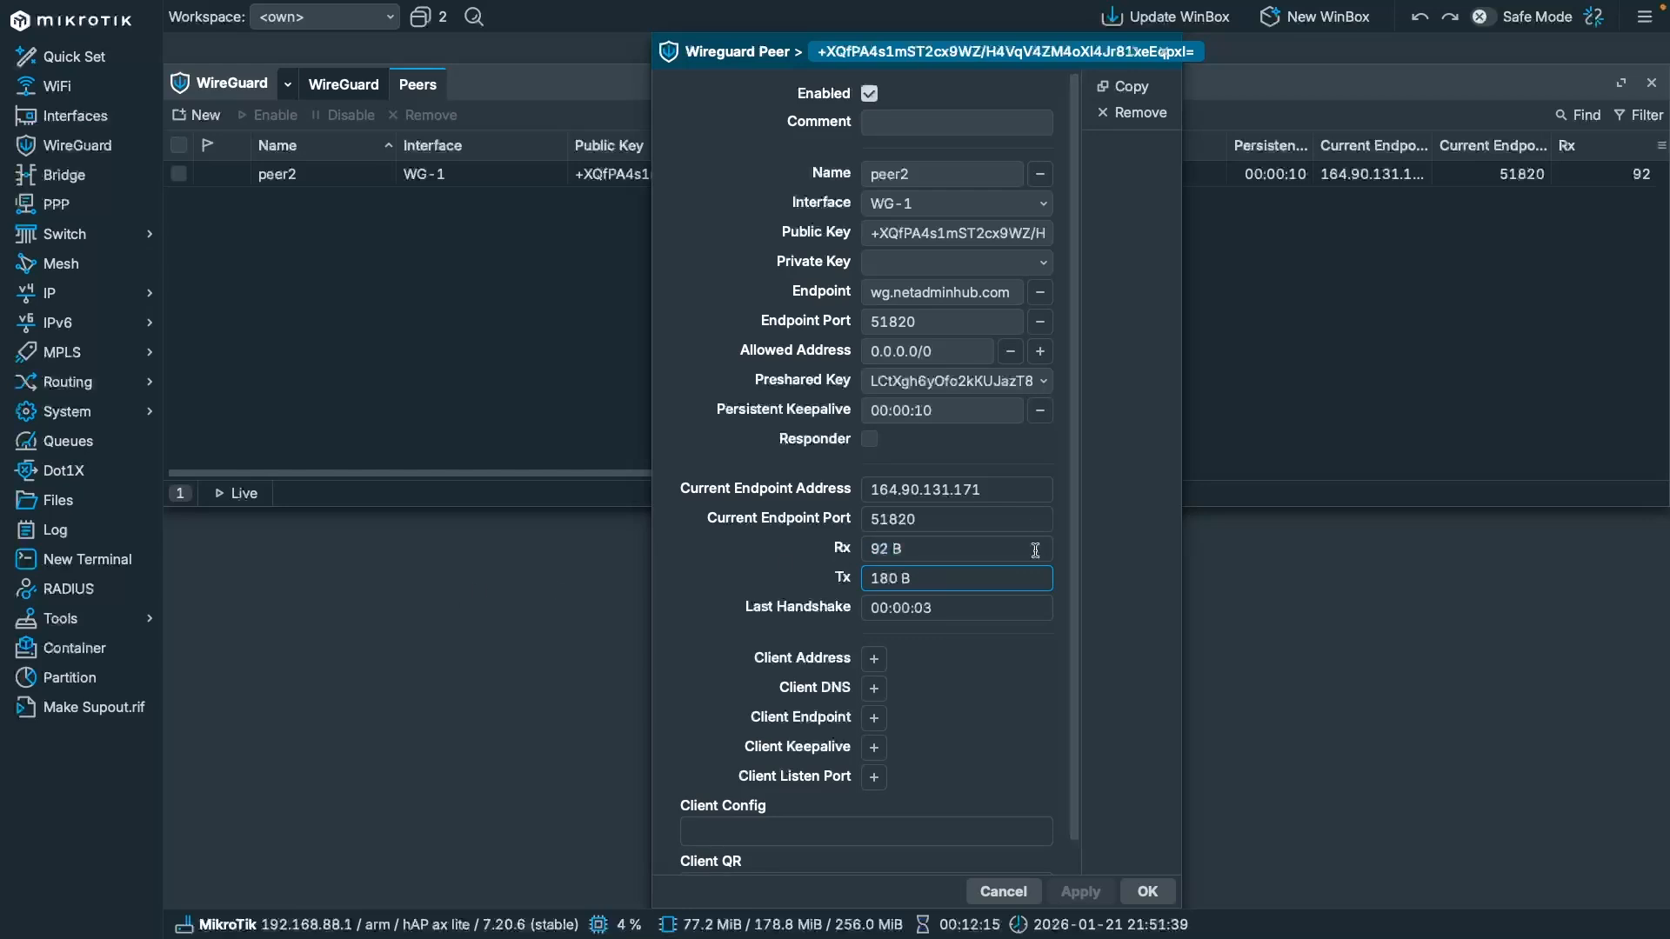
left_click(946, 577)
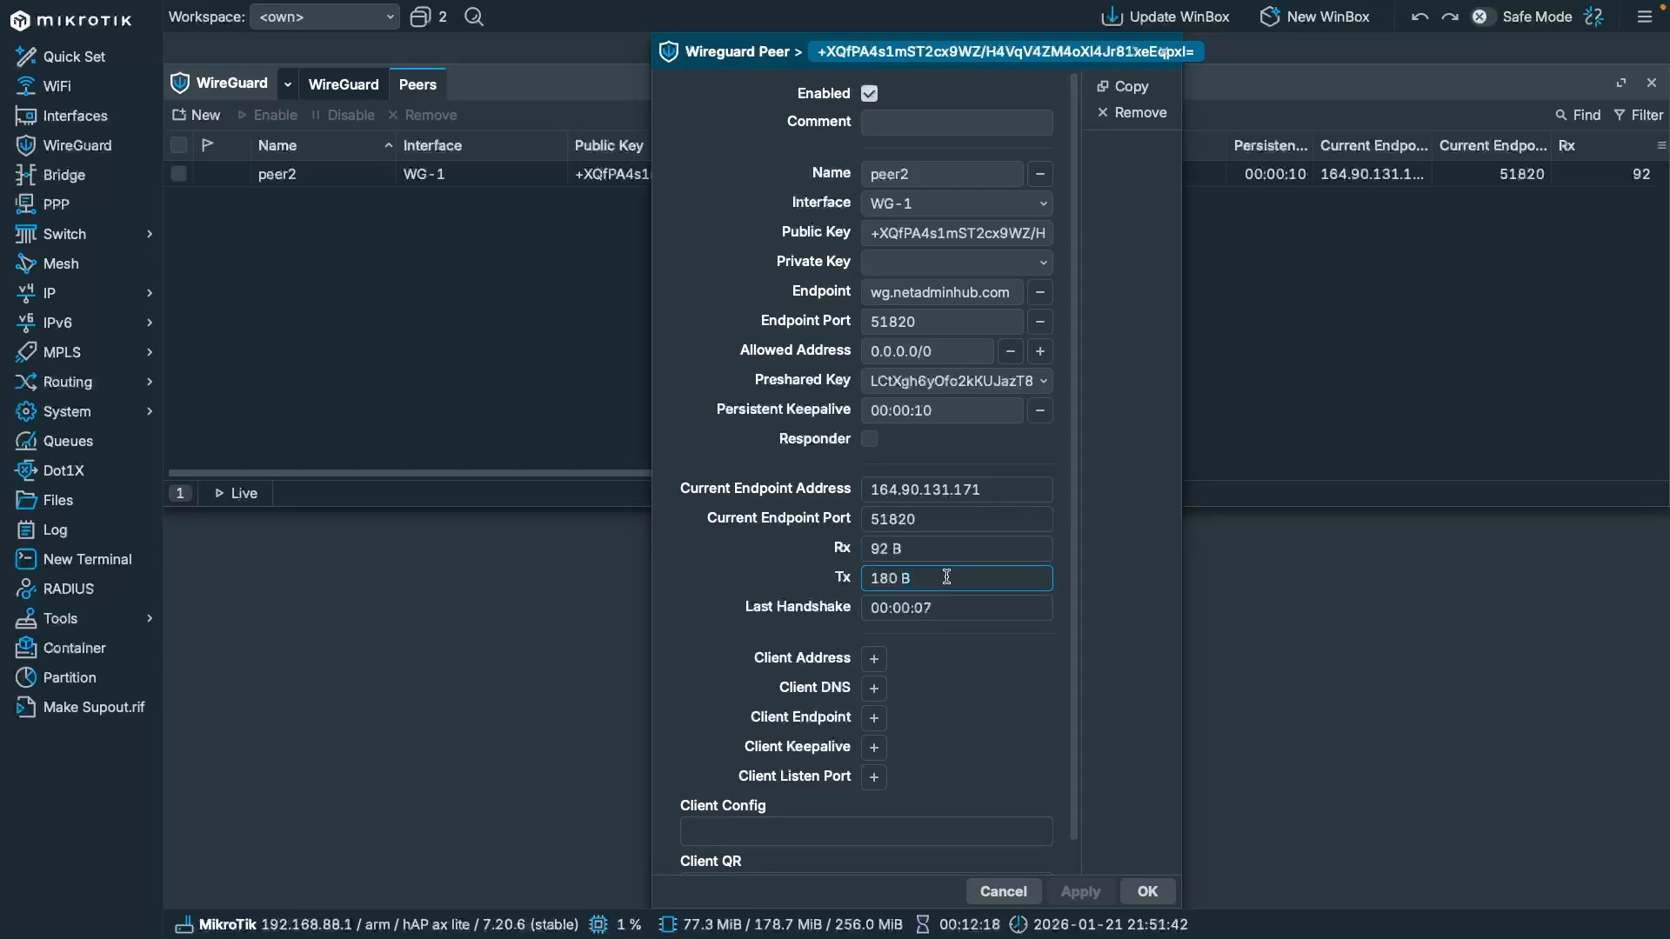
key("Escape")
key("Escape")
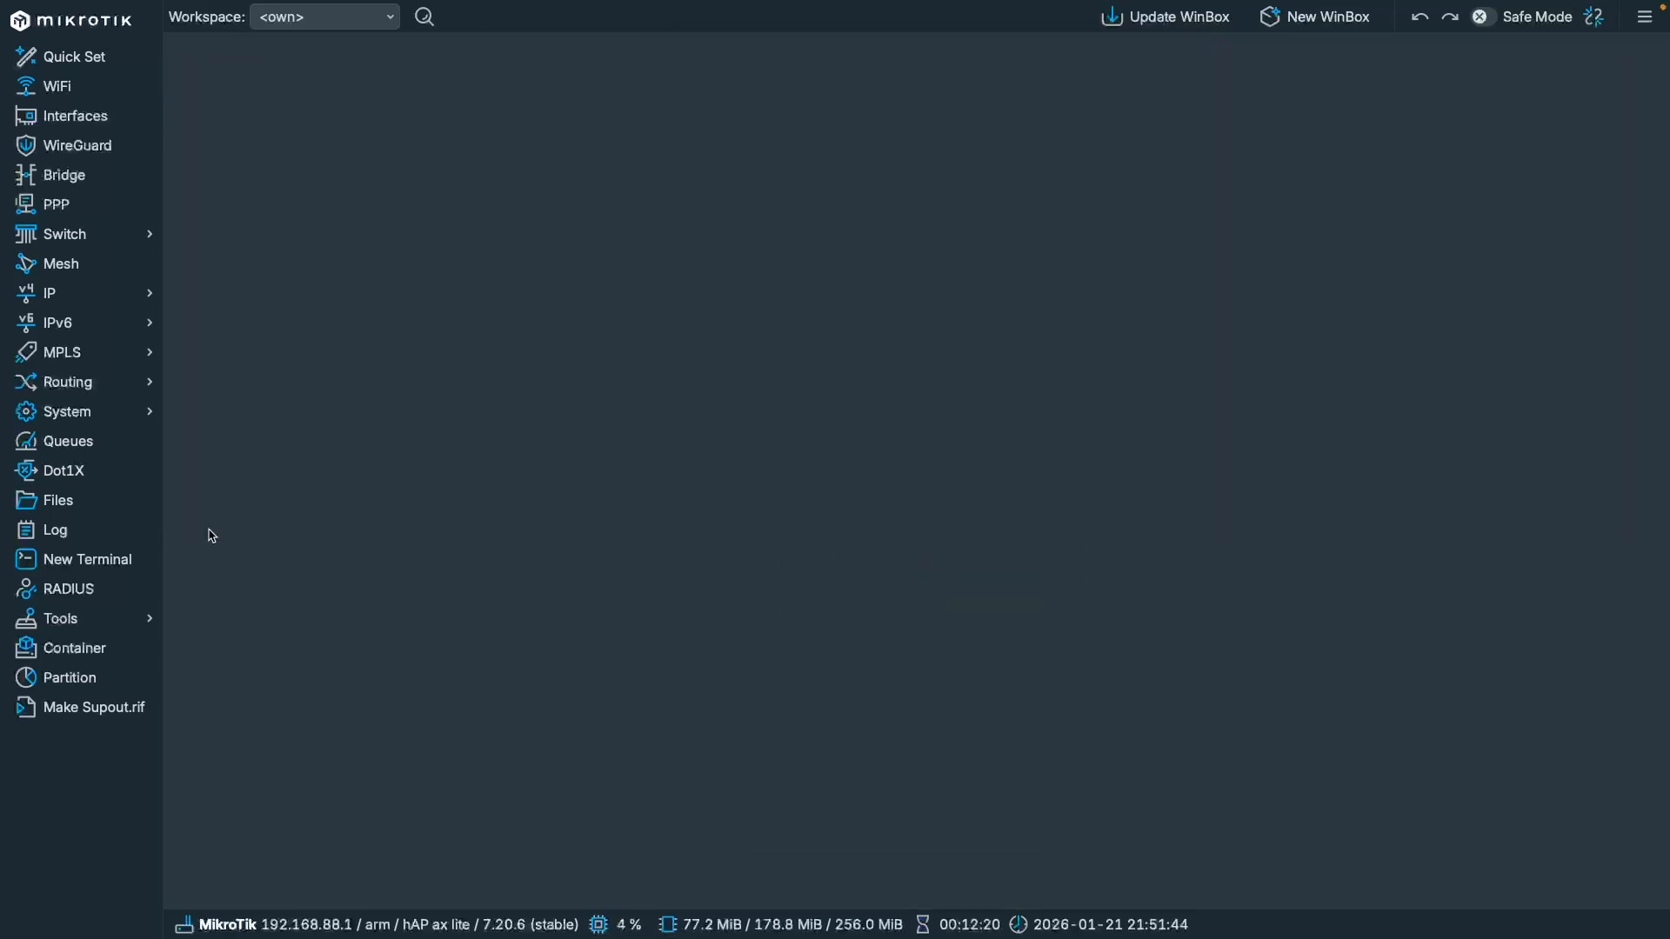
Step: Ping 10.8.0.1 from a new router terminal to test the tunnel
left_click(135, 559)
type("ping 10.8.0.1")
key("Return")
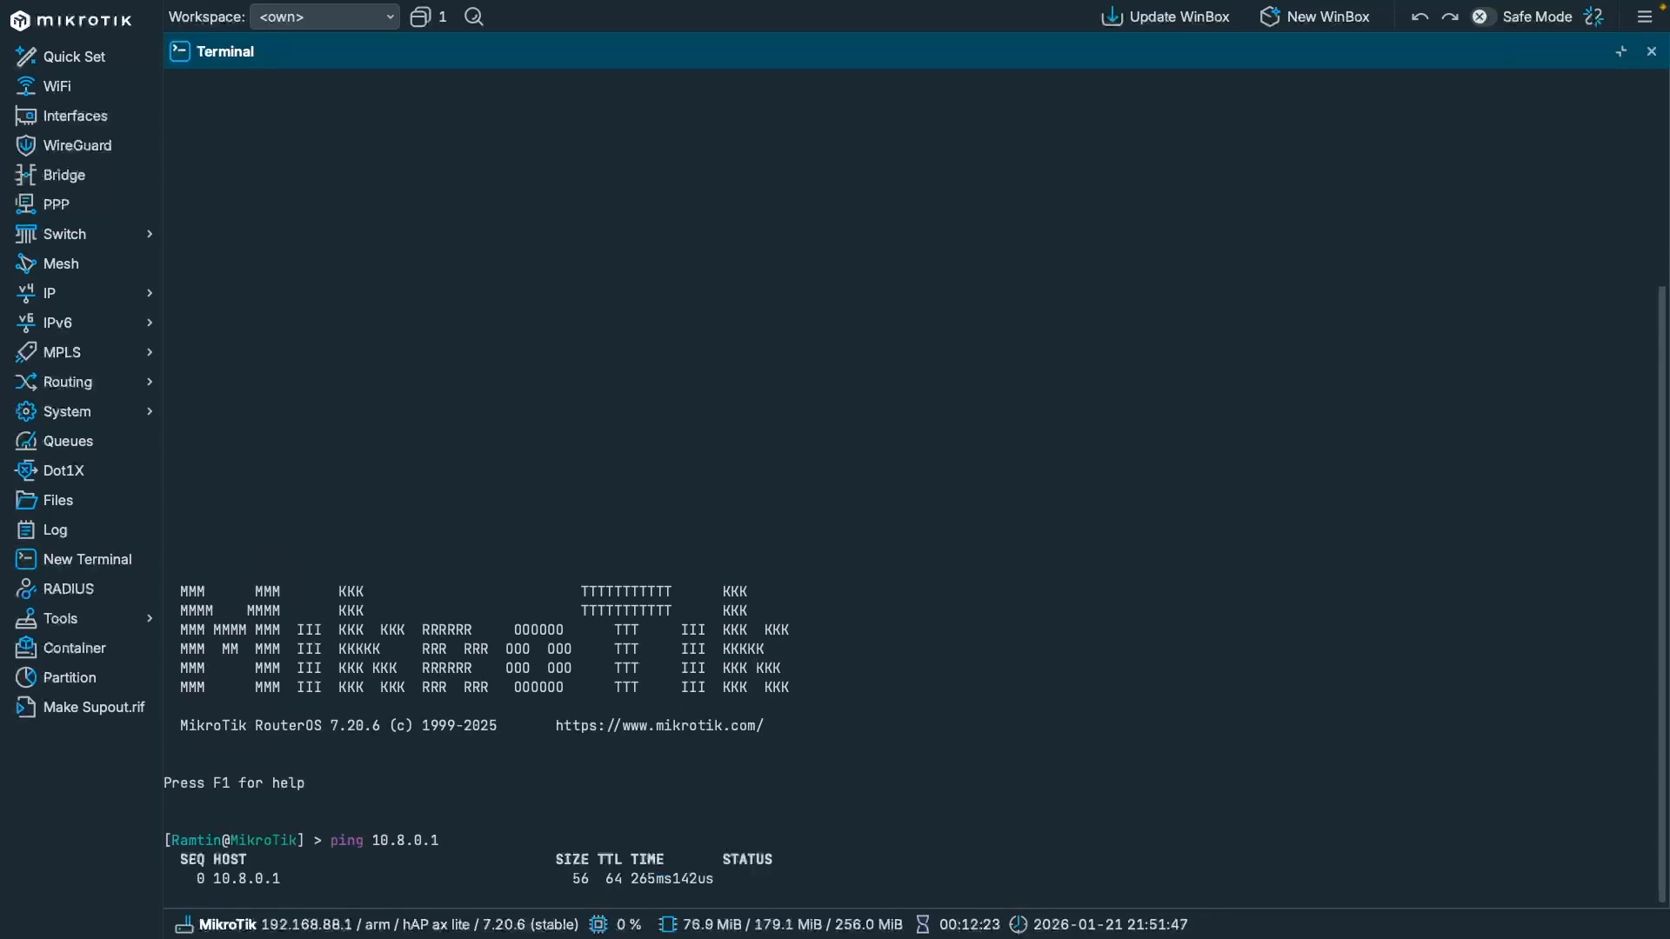
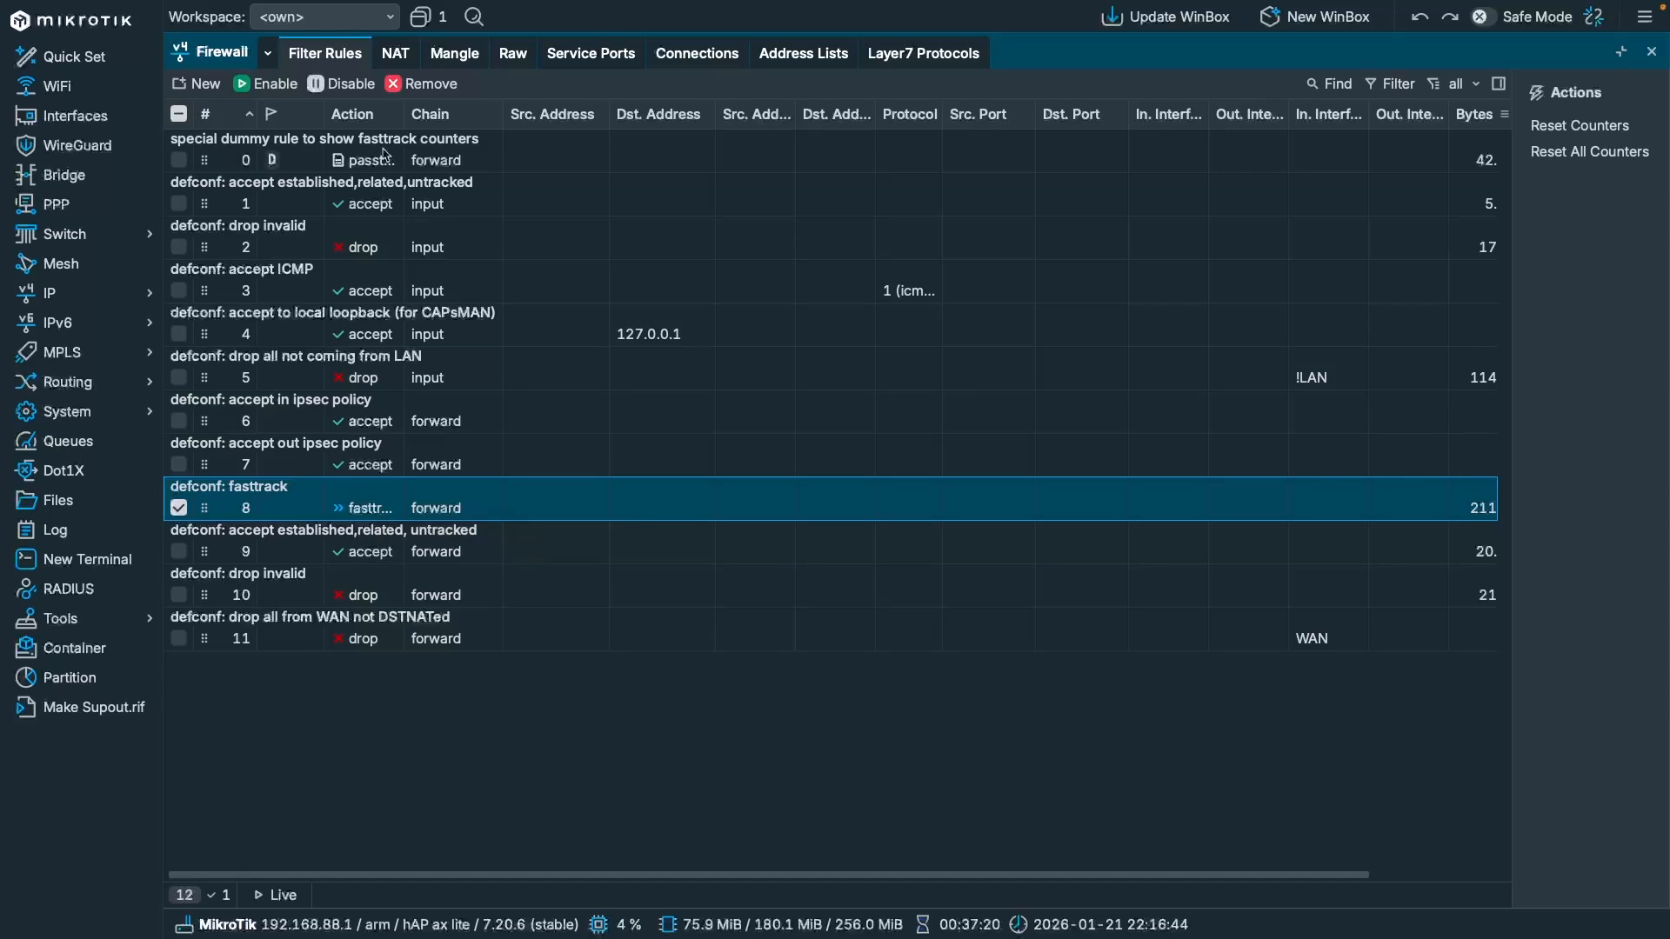
Step: Disable the firewall filter rule commented "defconf: fasttrack"
left_click(341, 84)
left_click(389, 702)
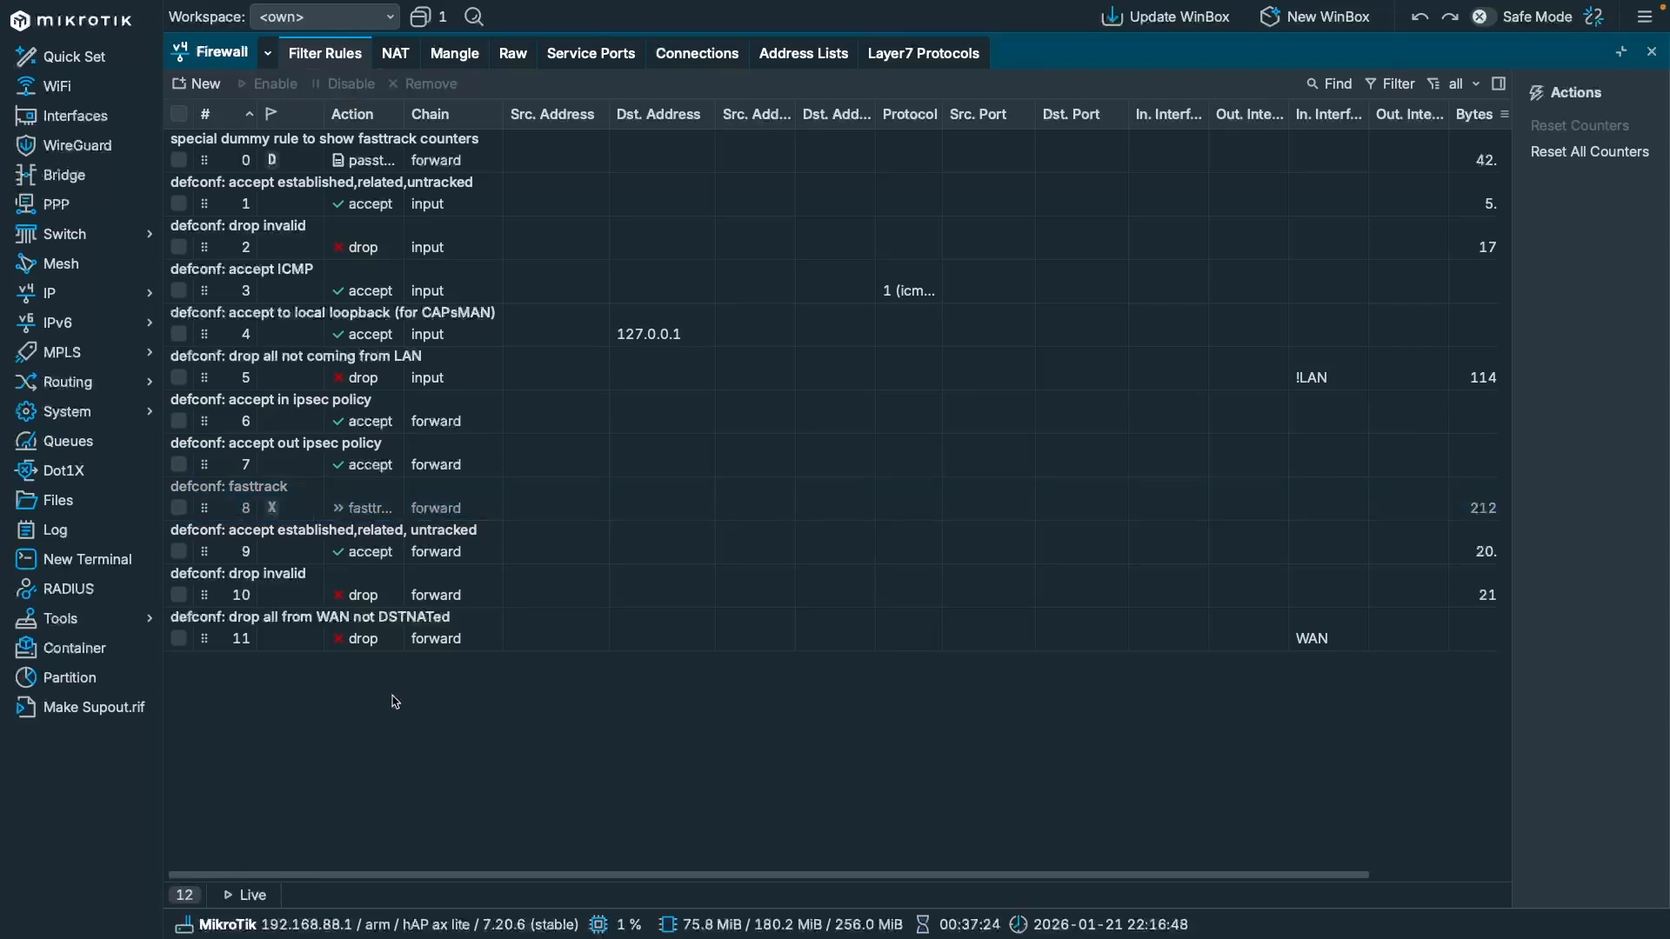
Step: Start a new firewall mangle rule on the prerouting chain and check the bridge's network in the IP address list
left_click(456, 57)
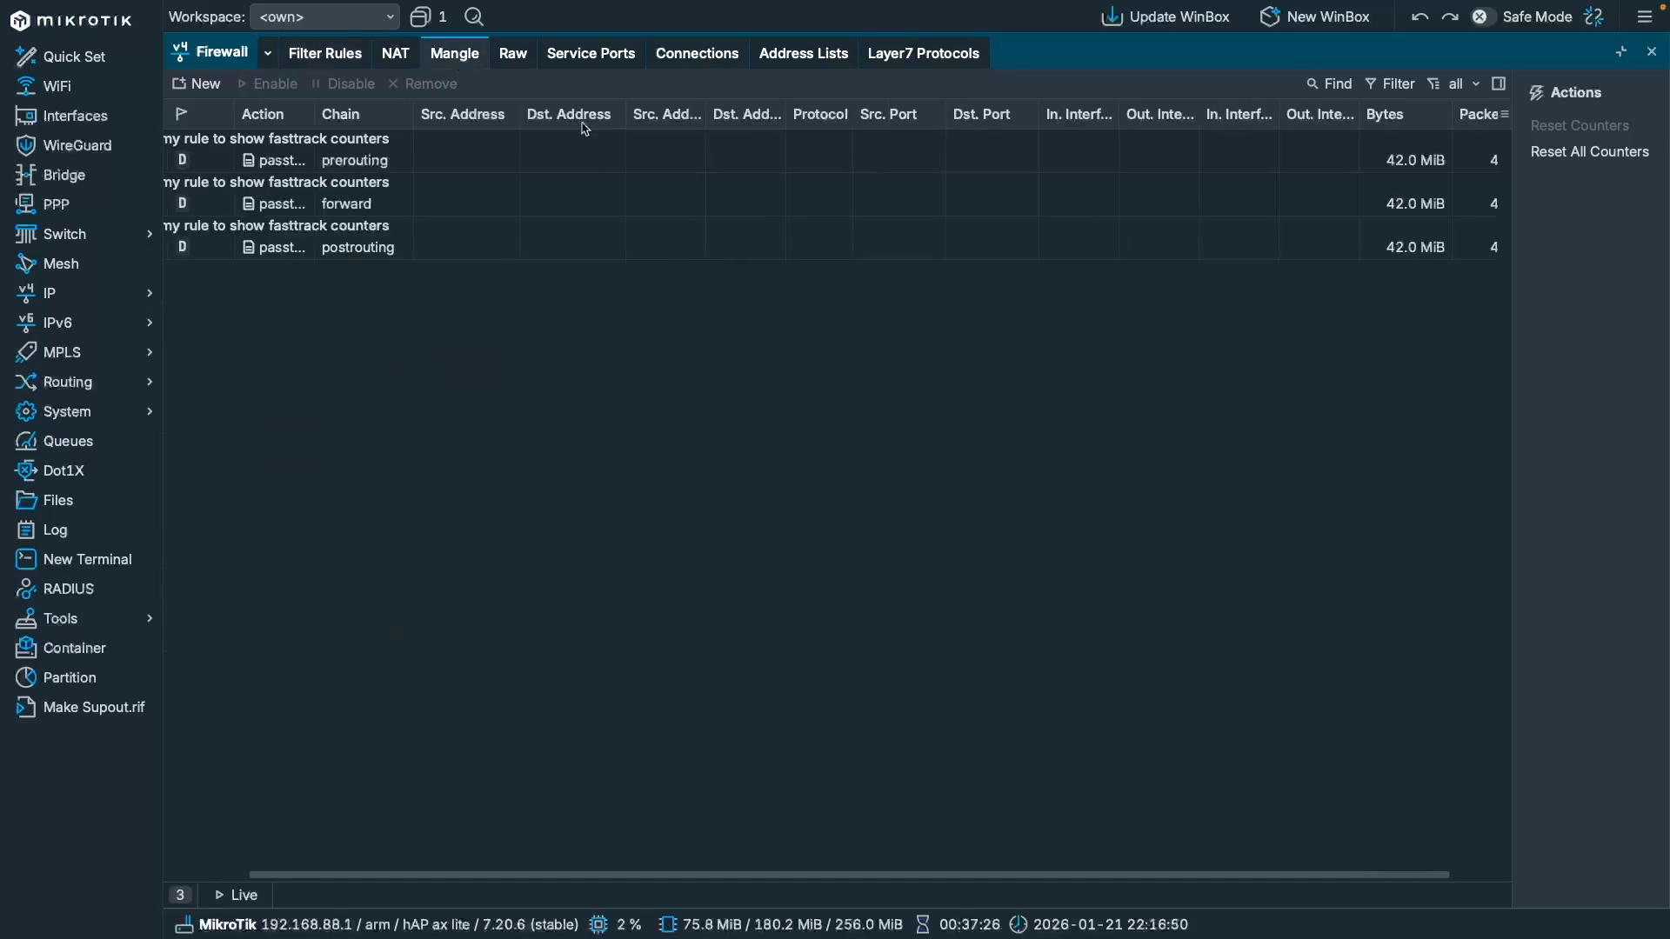
left_click(197, 84)
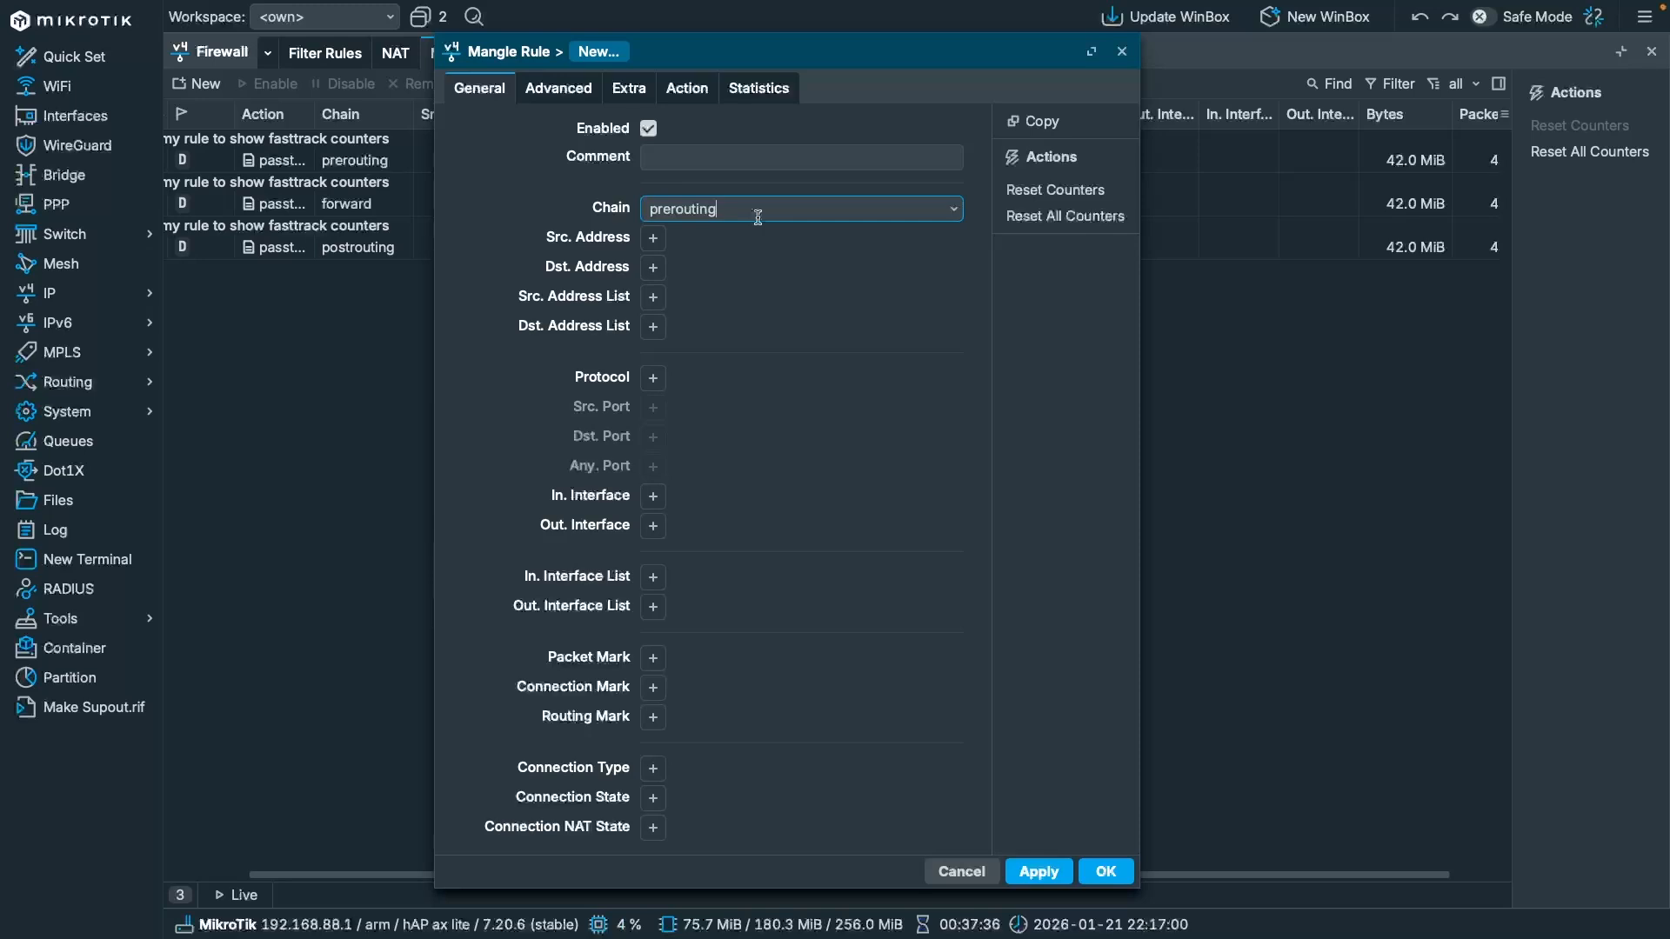
left_click(122, 294)
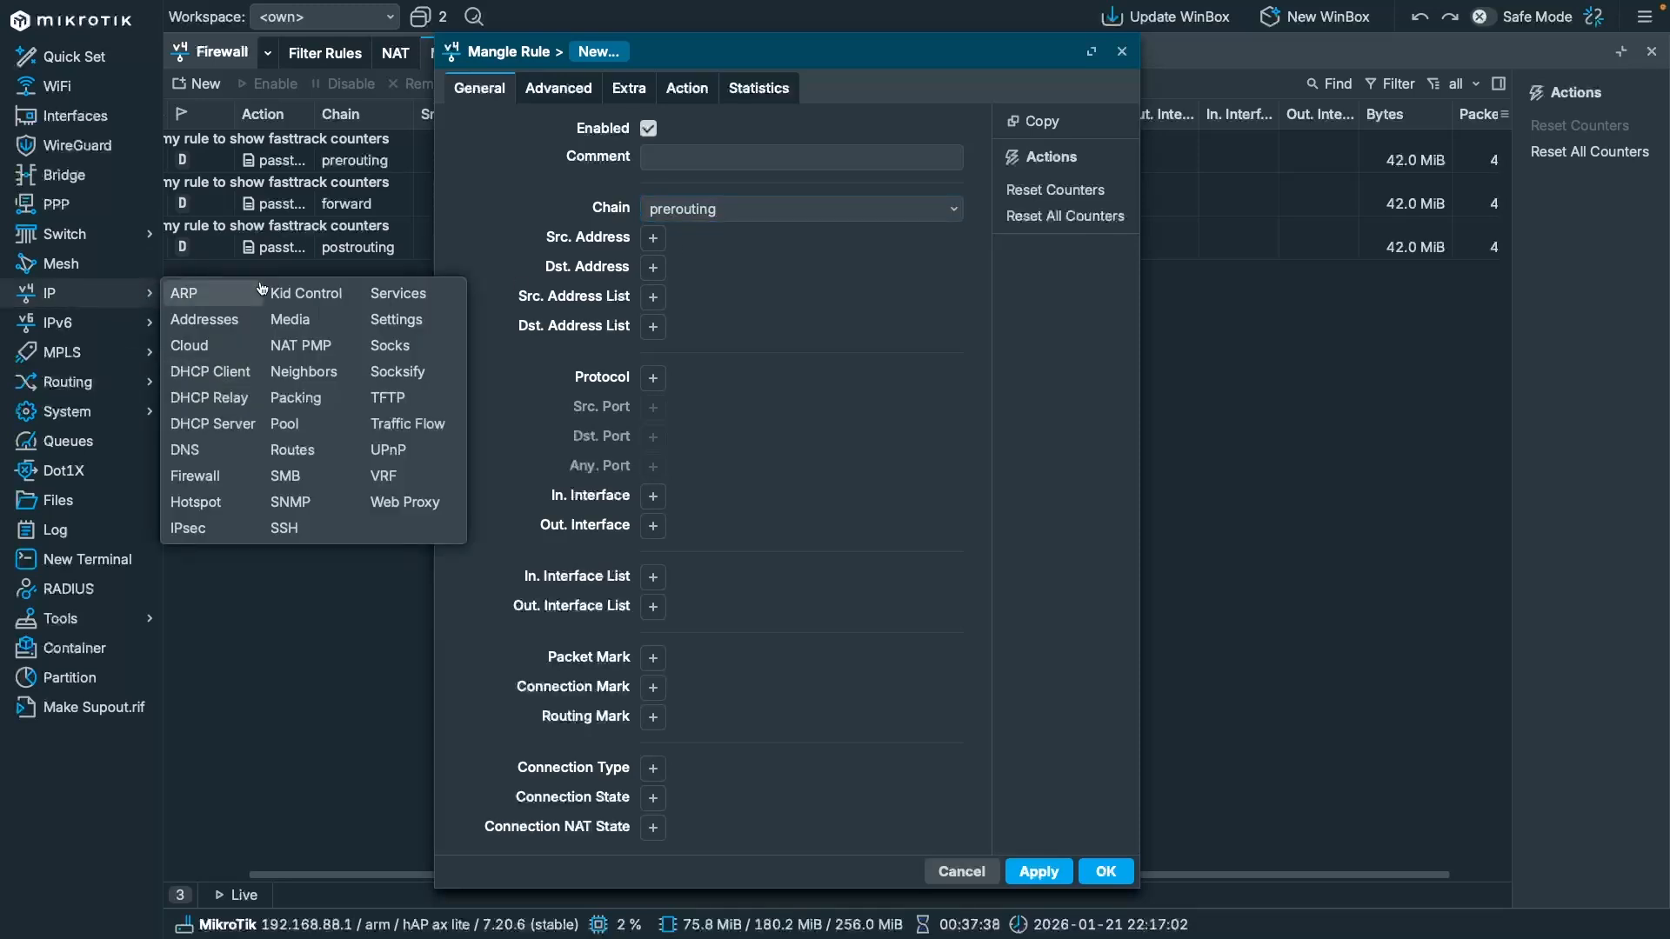
left_click(240, 321)
left_click(564, 219)
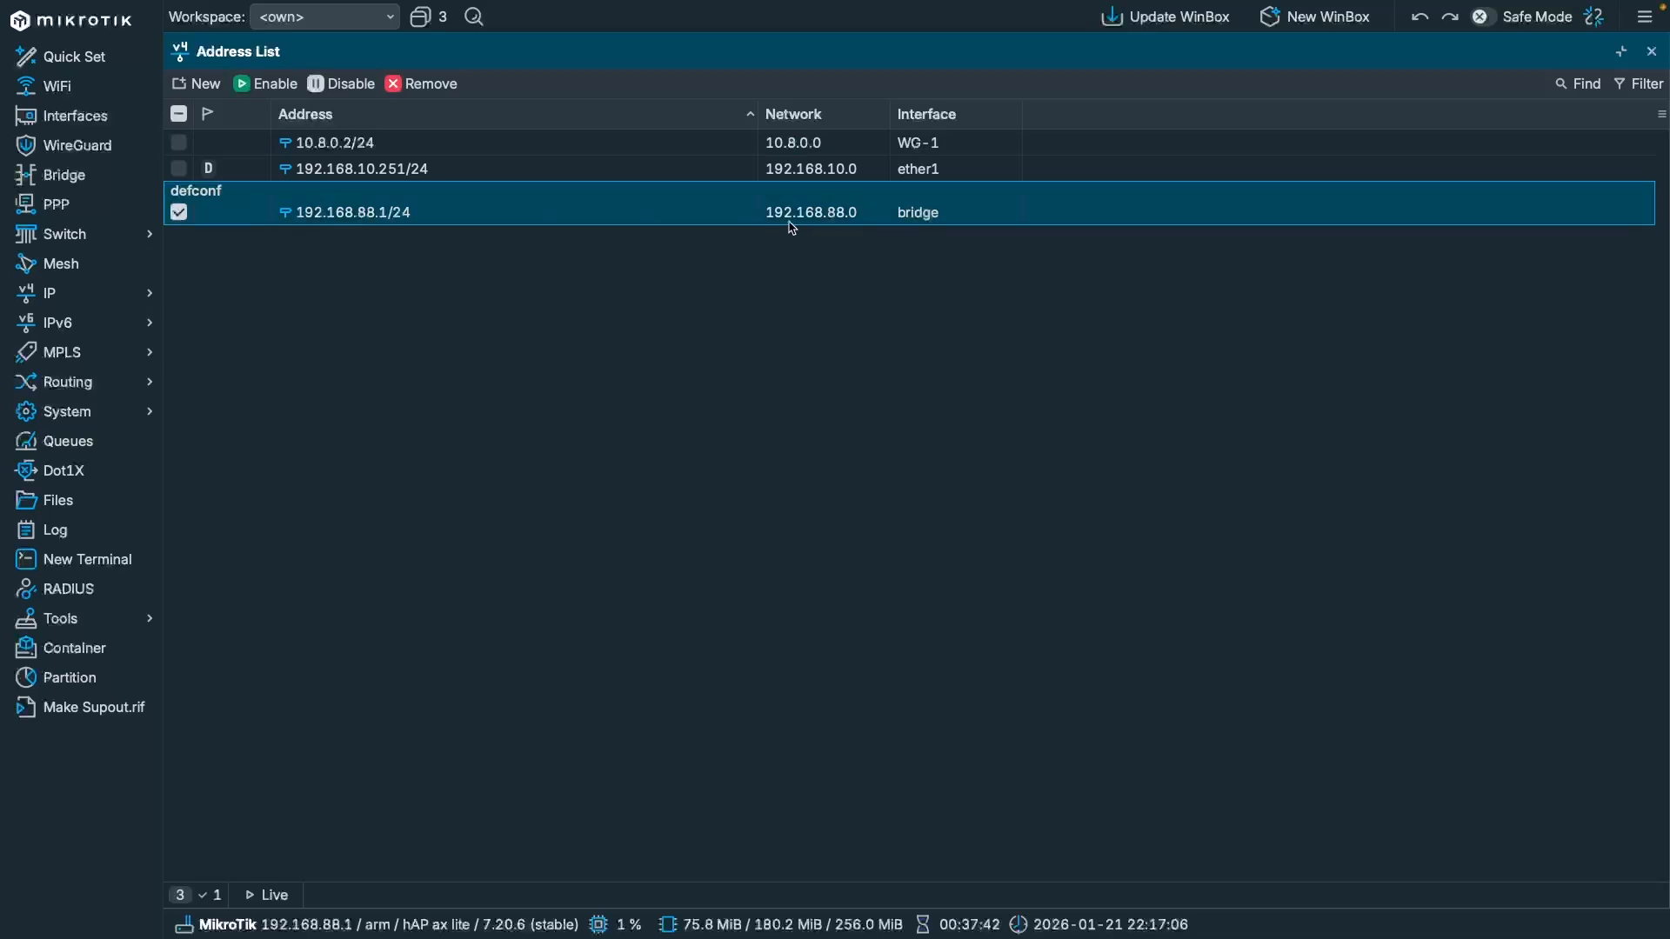
key("Escape")
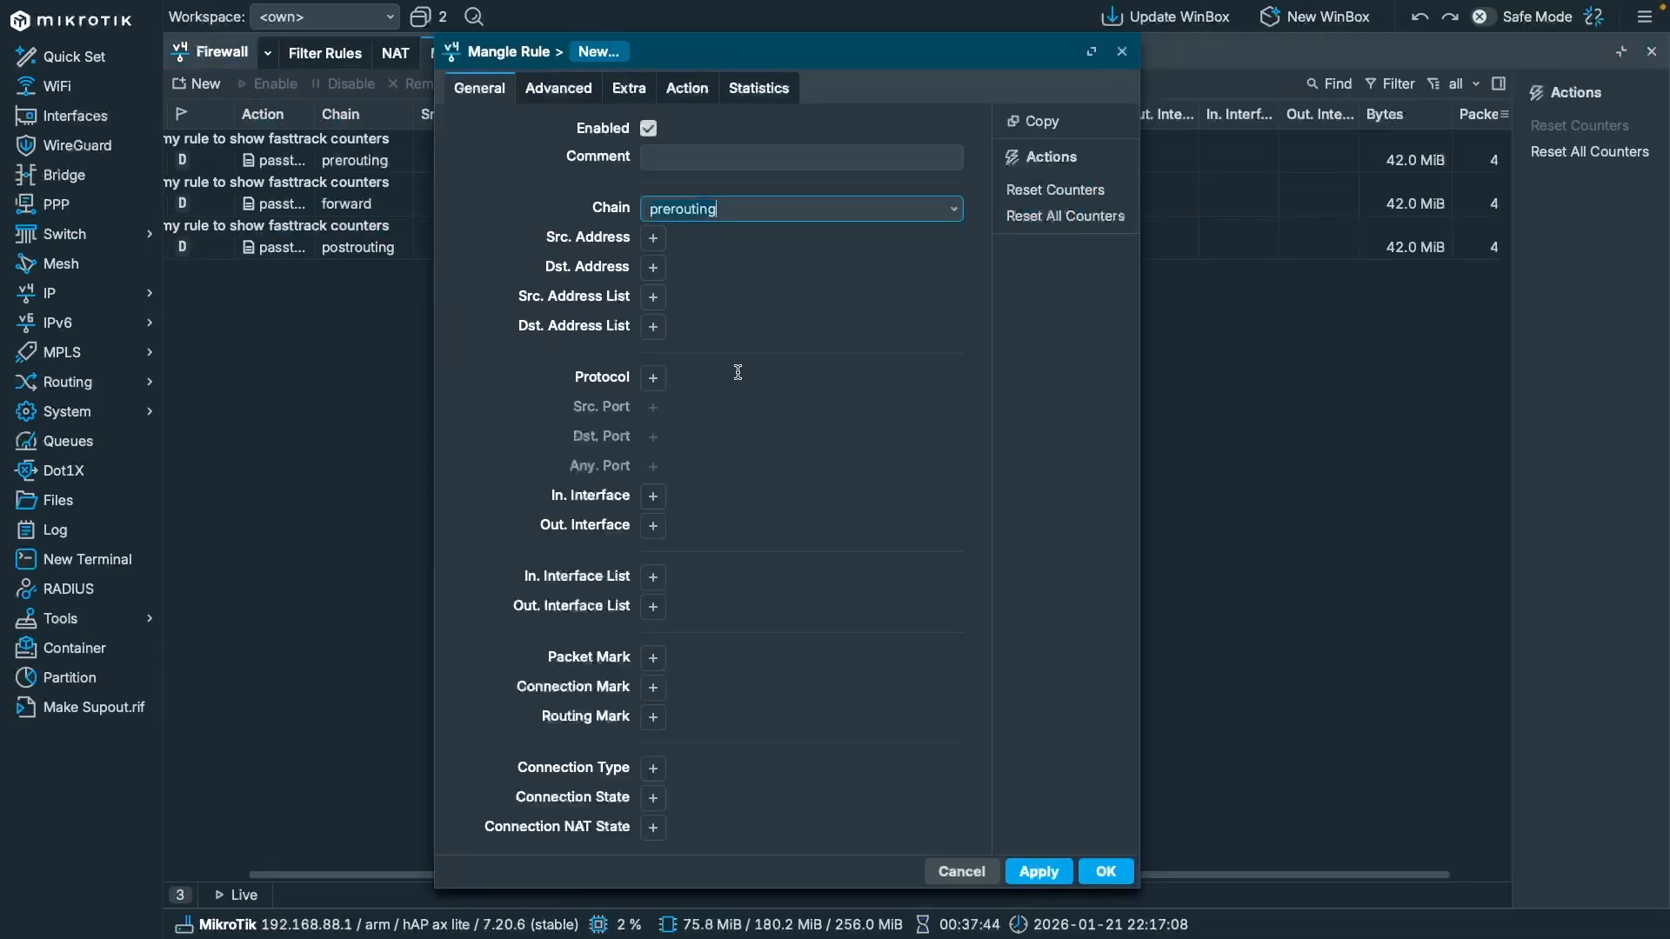
Step: Set the mangle rule's source address to 192.168.88.0/24
left_click(653, 238)
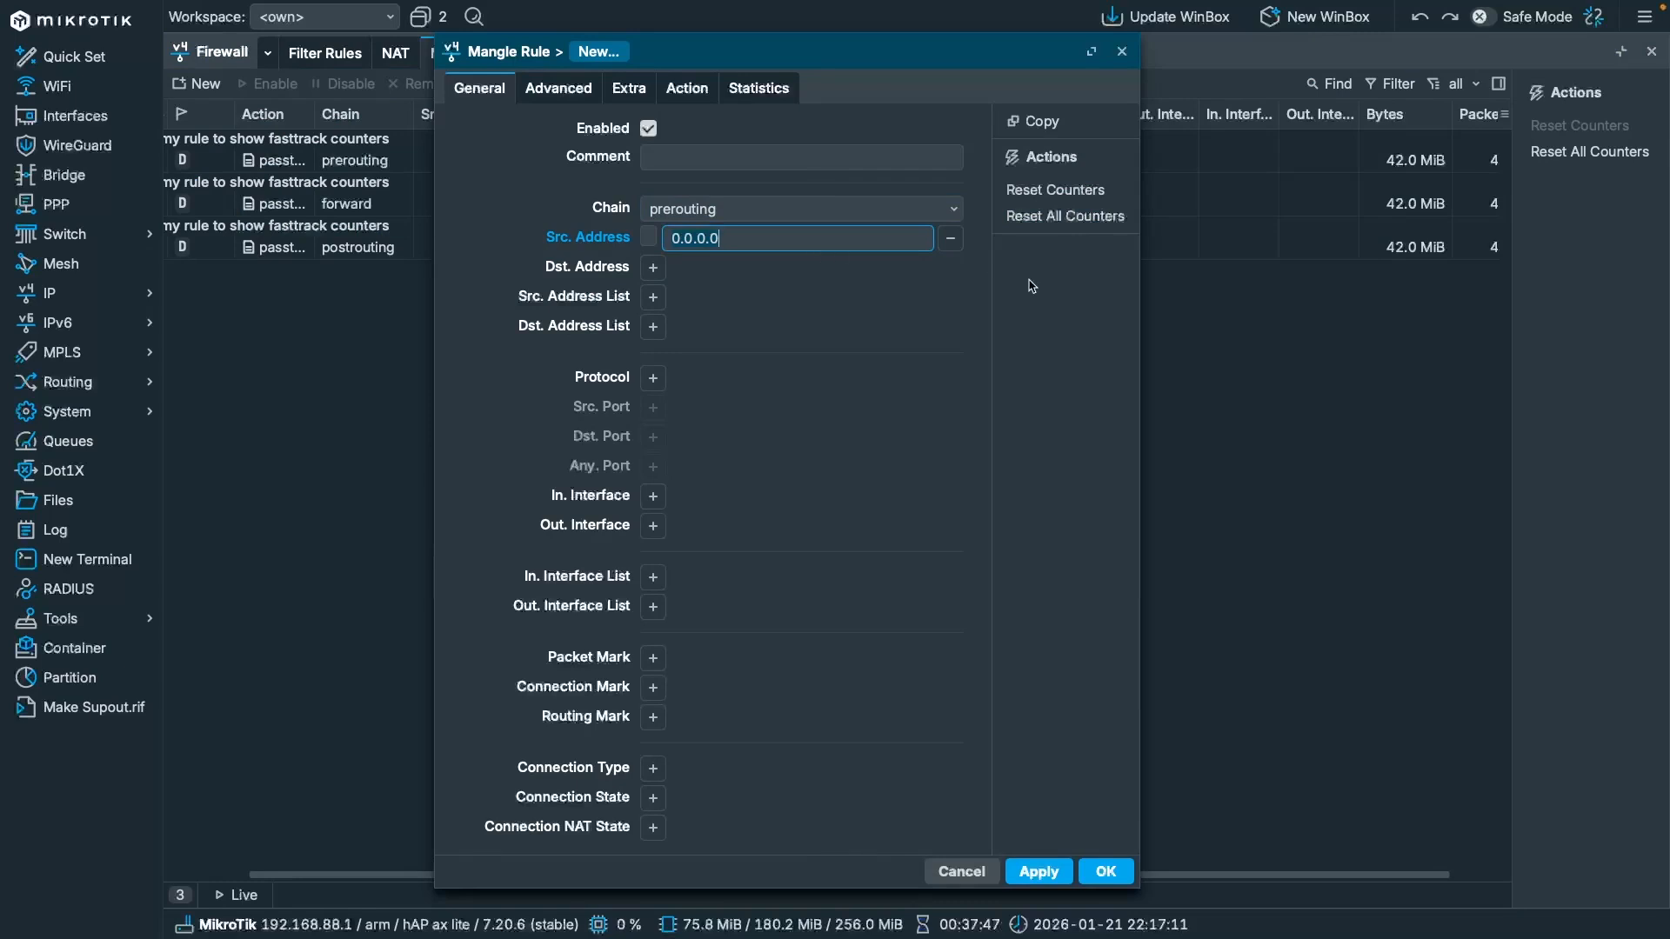
type("192.168.88.0/.24")
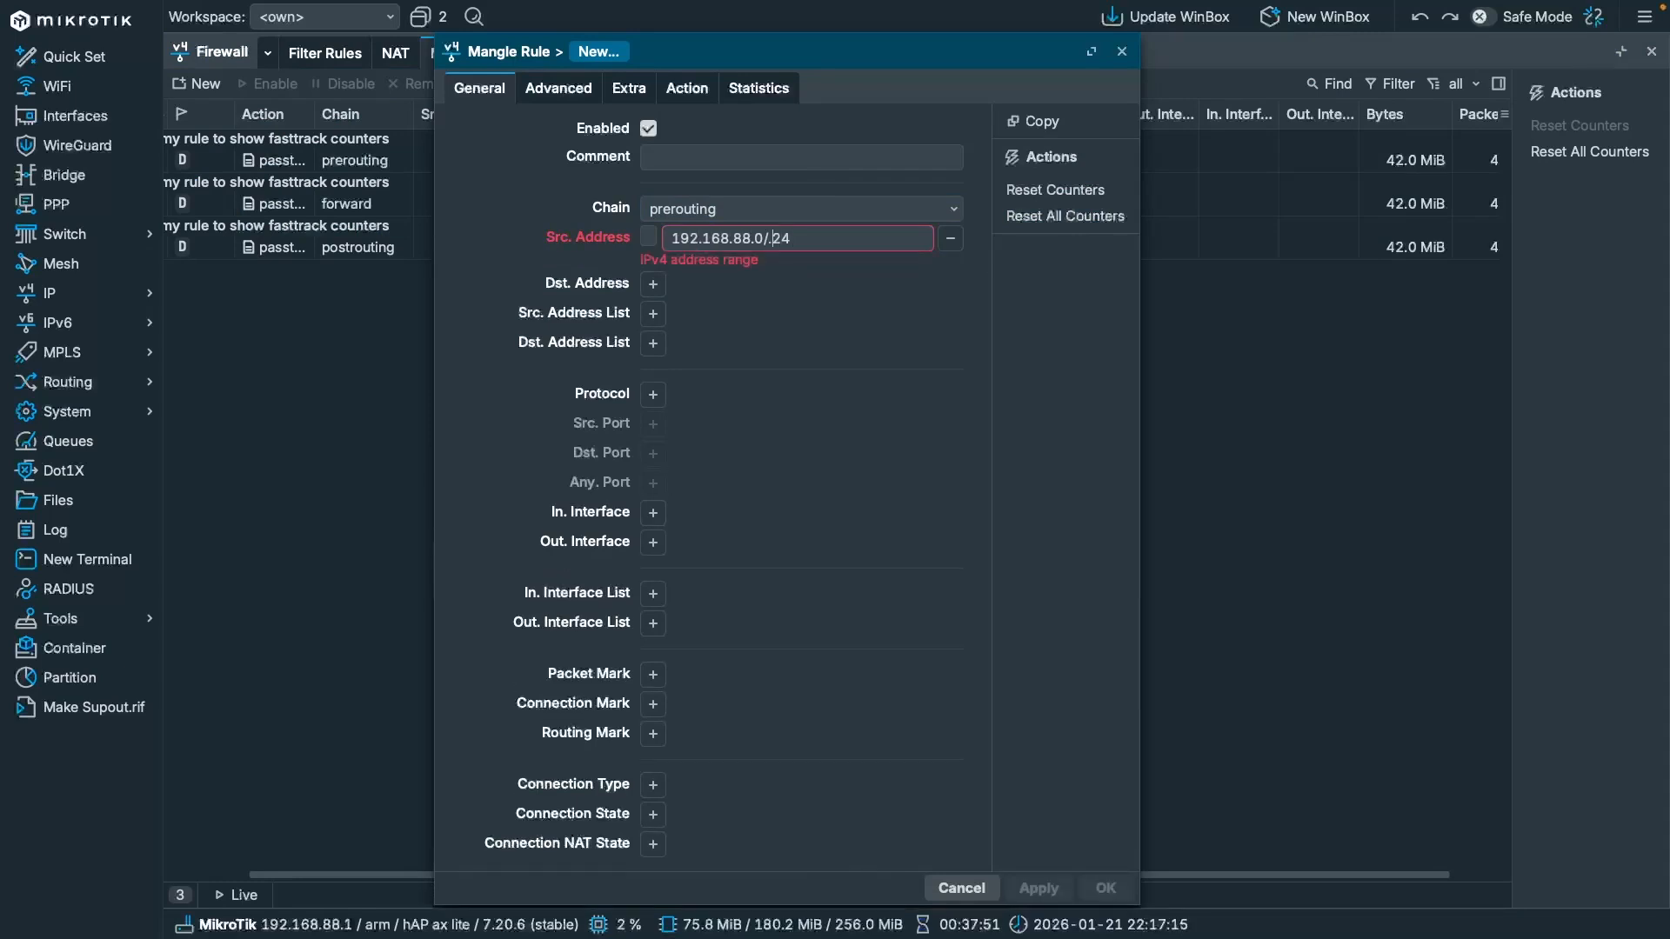
key("Left")
key("Left")
key("BackSpace")
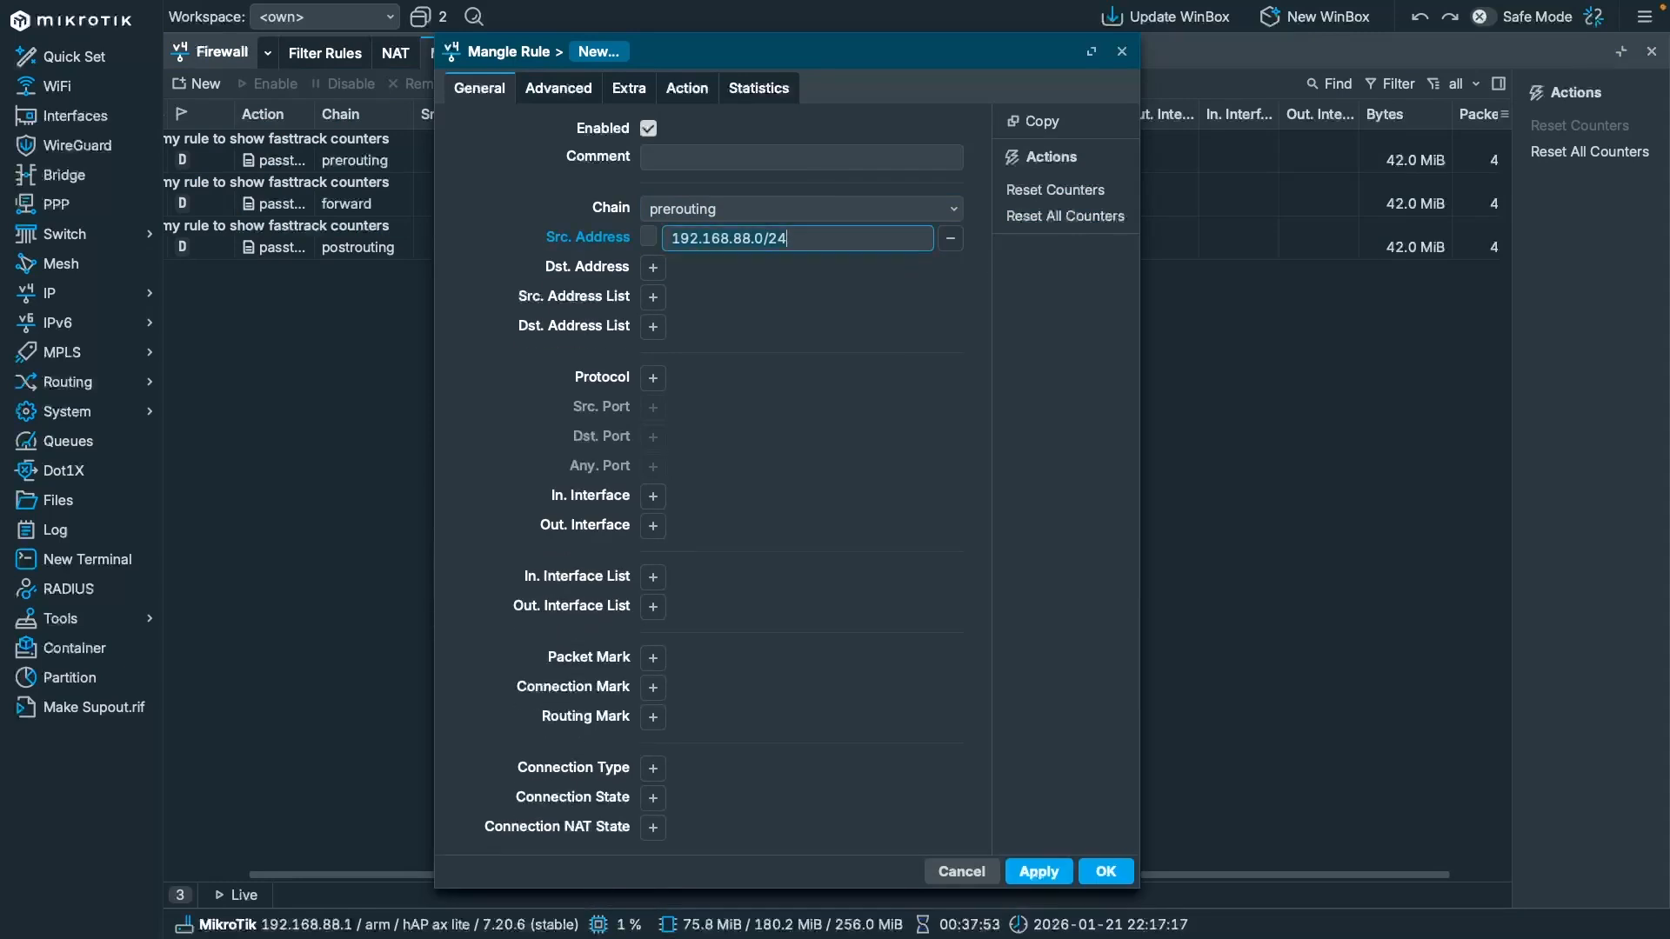
Step: Set the mangle rule's destination address to 192.168.88.0/24 and negate it so that it matches everything outside that network
left_click(653, 267)
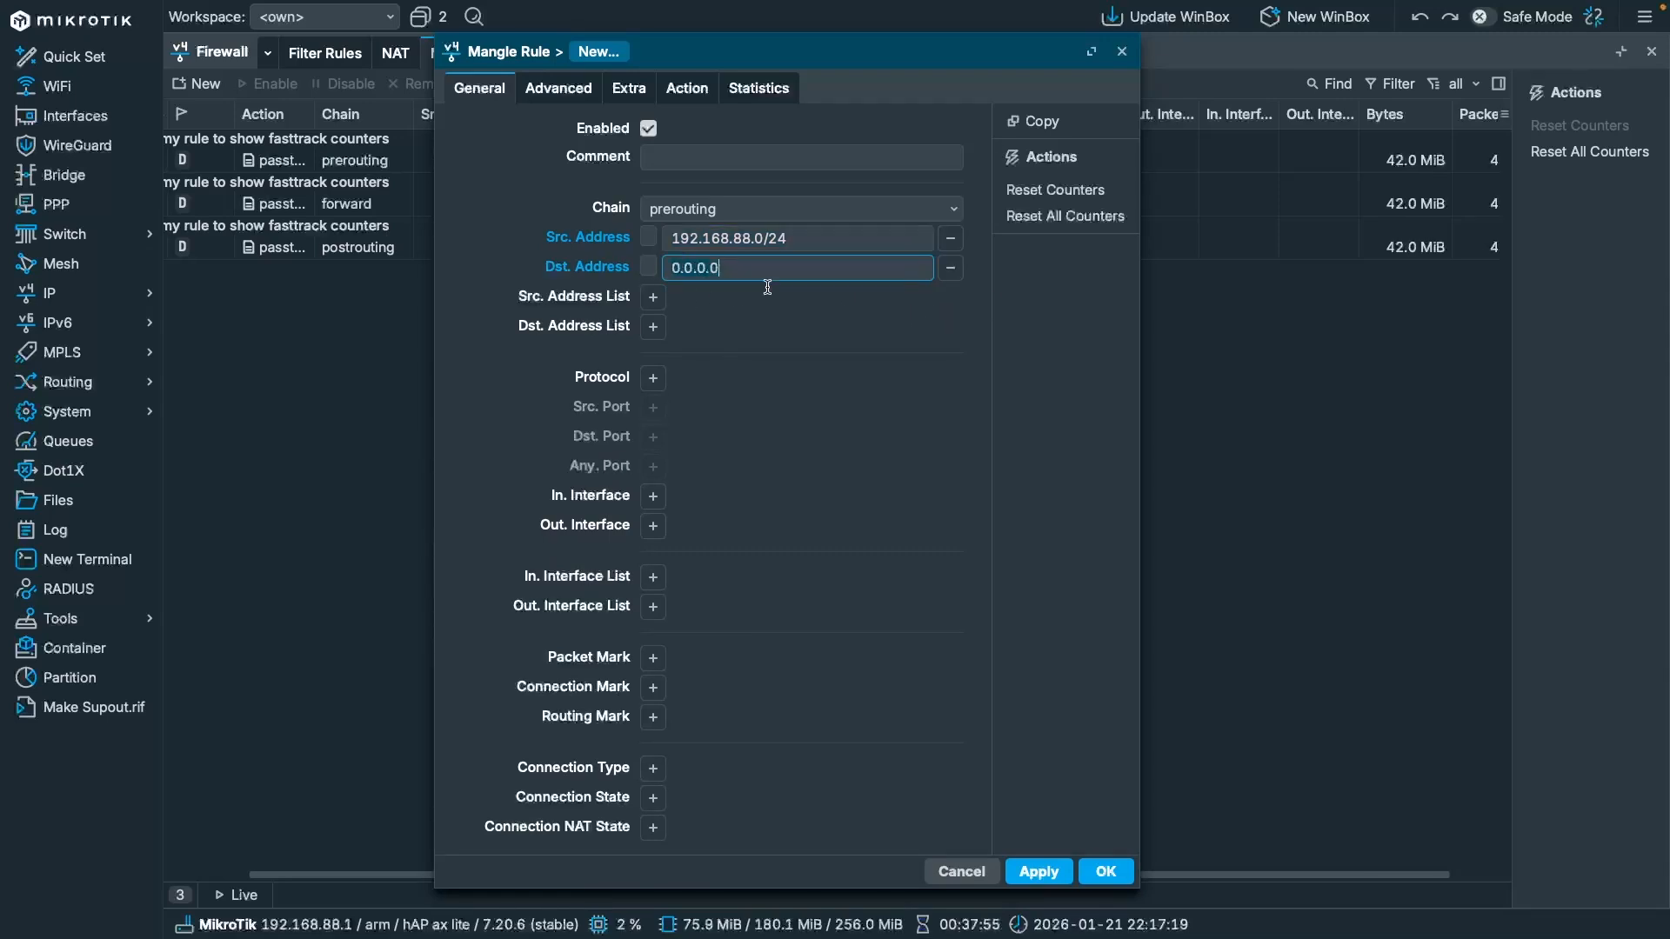
key("ctrl+a")
type("192.168.88.0/24")
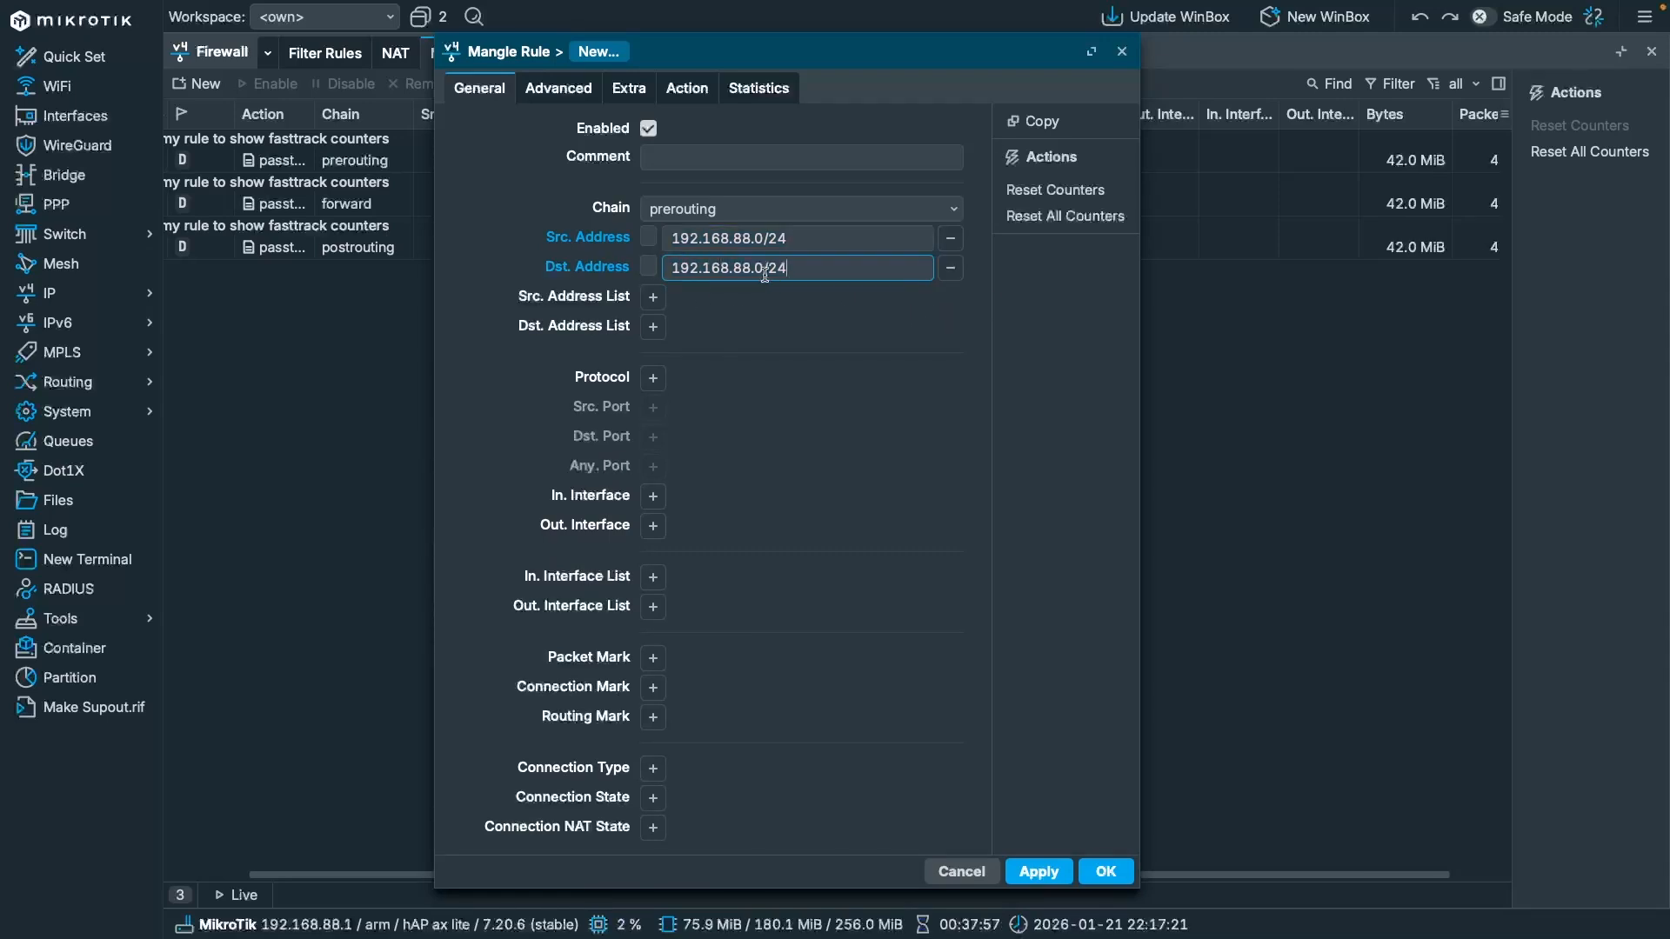
left_click(649, 268)
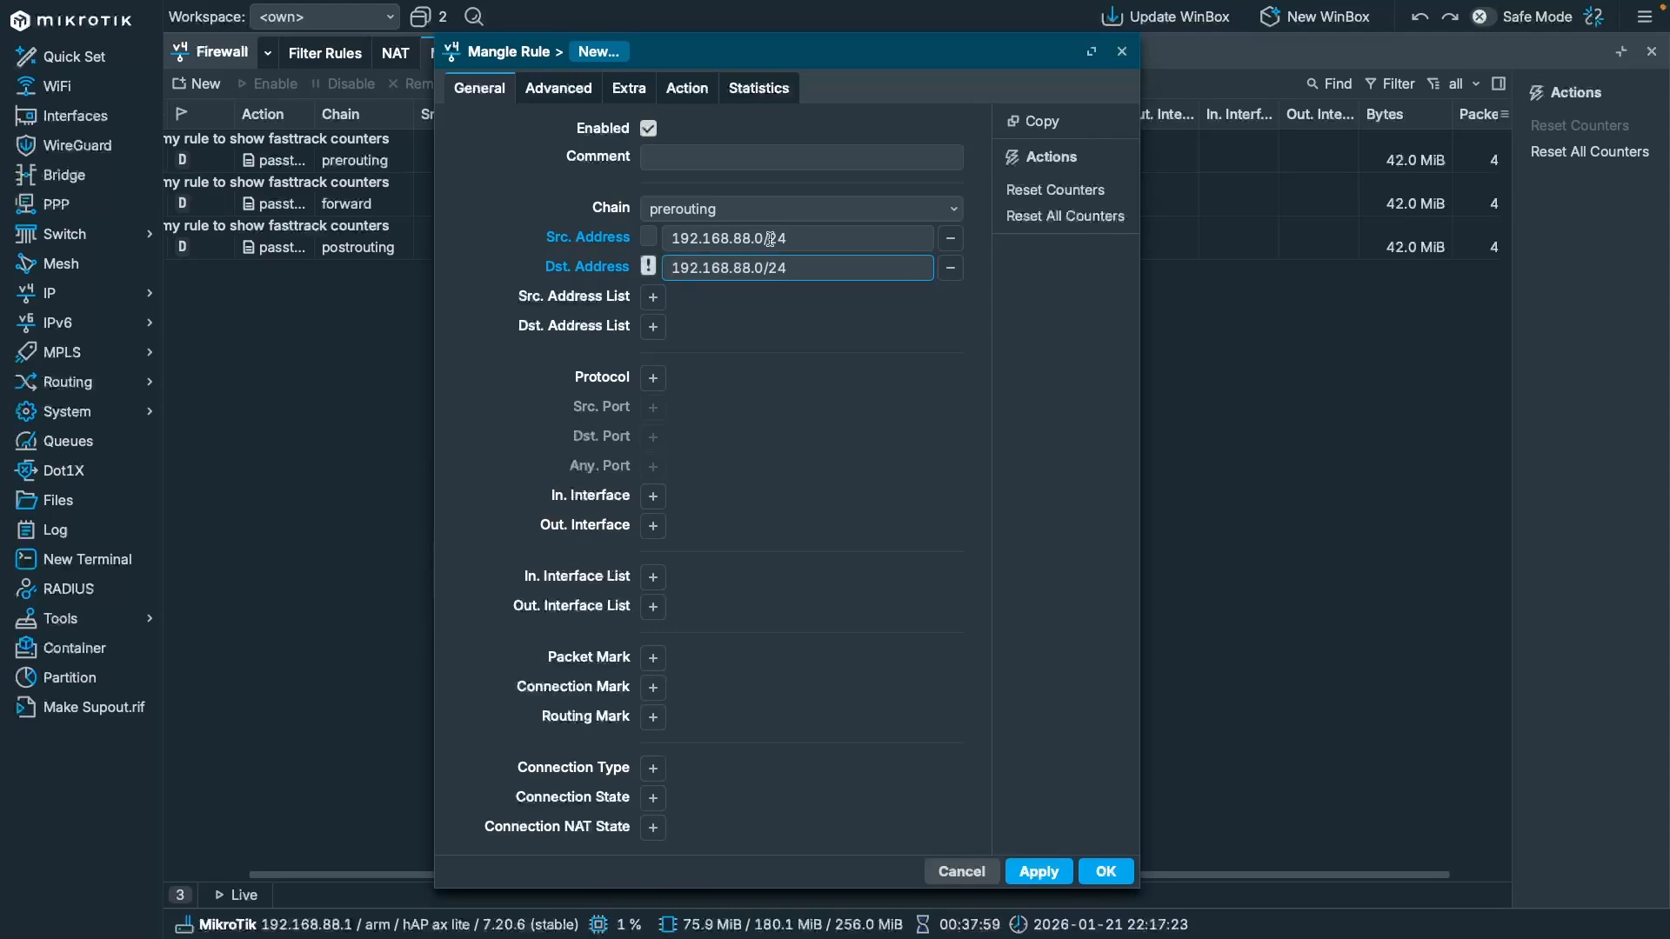
left_click(821, 239)
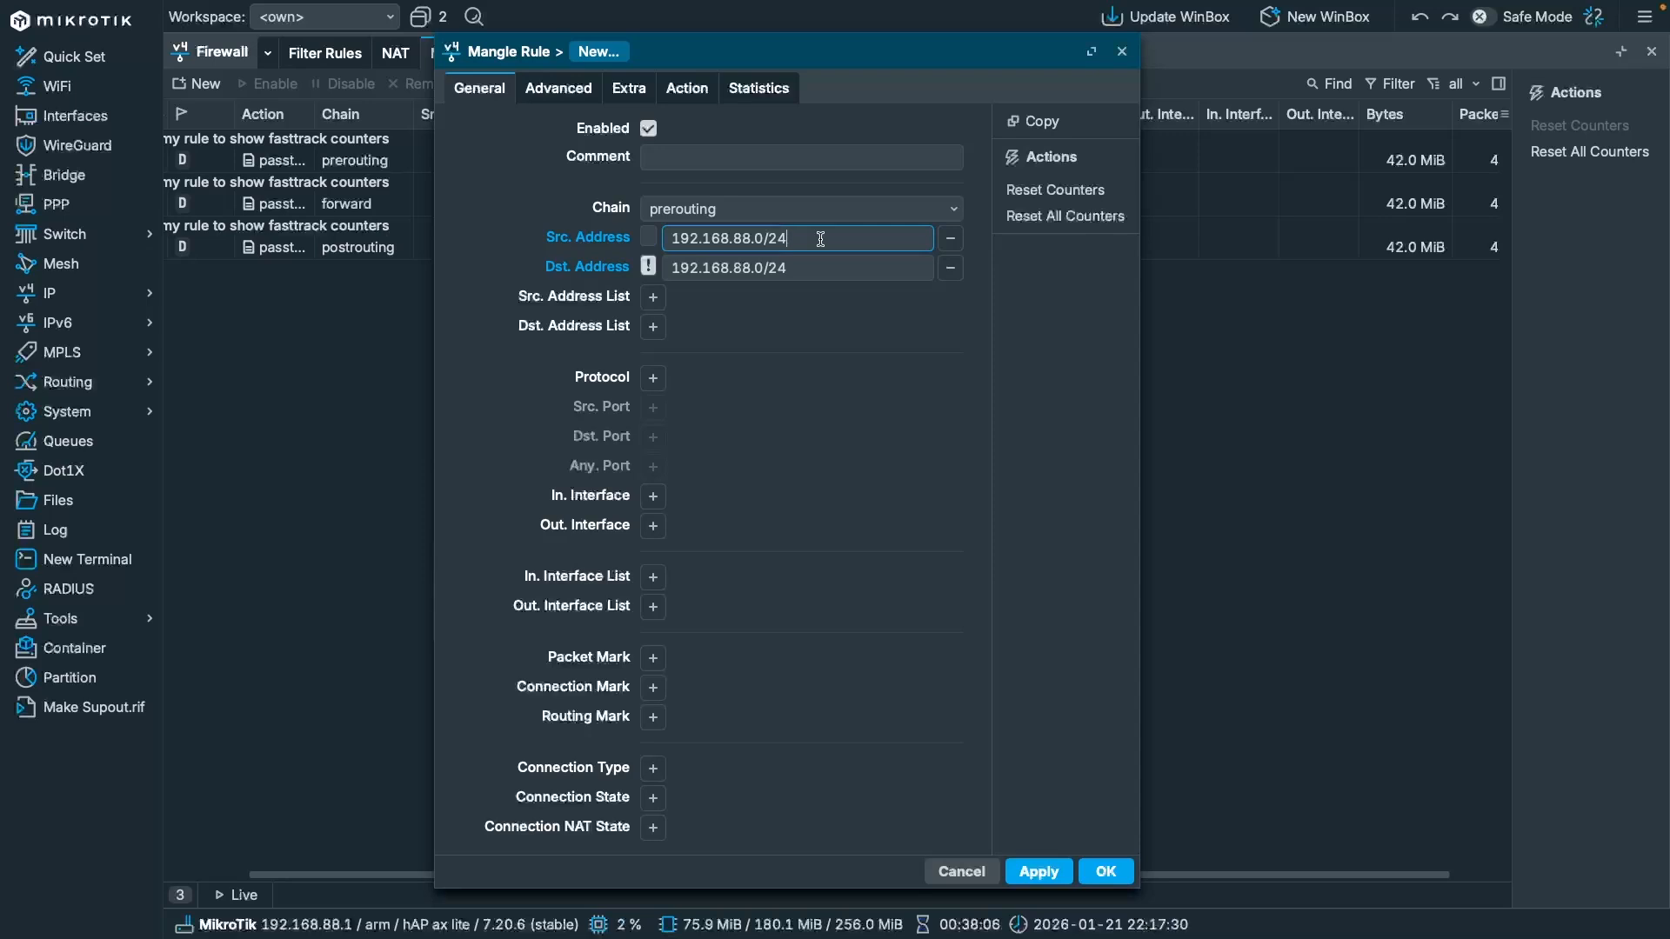
Step: Set the mangle rule's action to mark routing
left_click(687, 88)
left_click(706, 132)
left_click(692, 451)
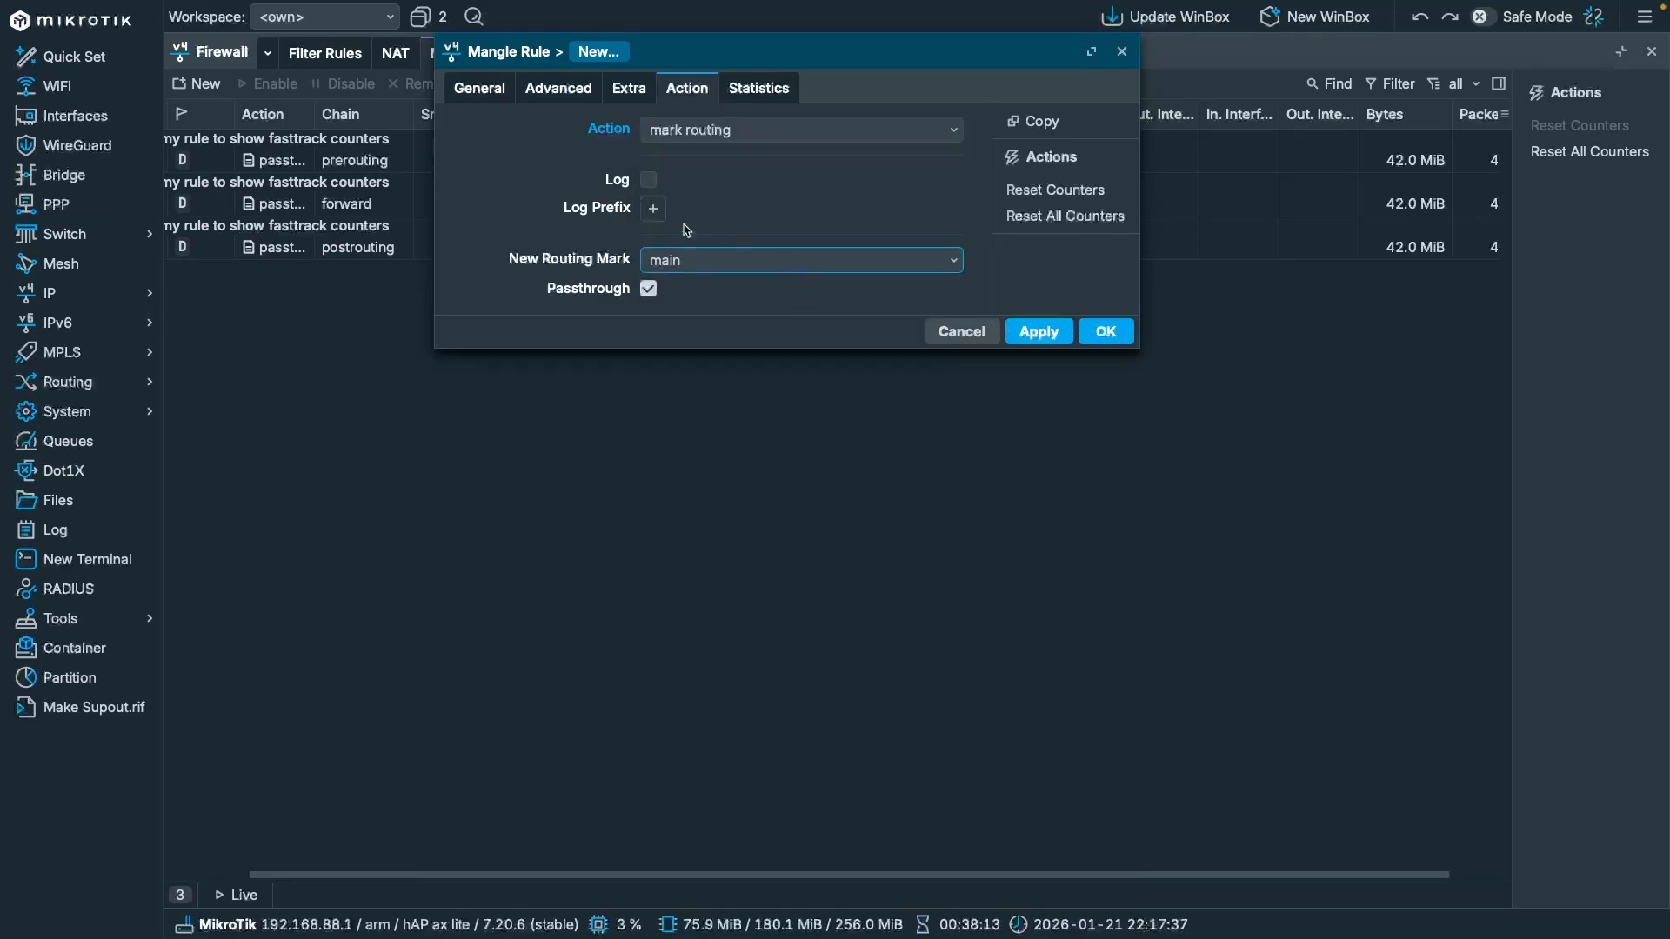
Step: Create a routing table named VPN with FIB enabled and close the table list
left_click(87, 383)
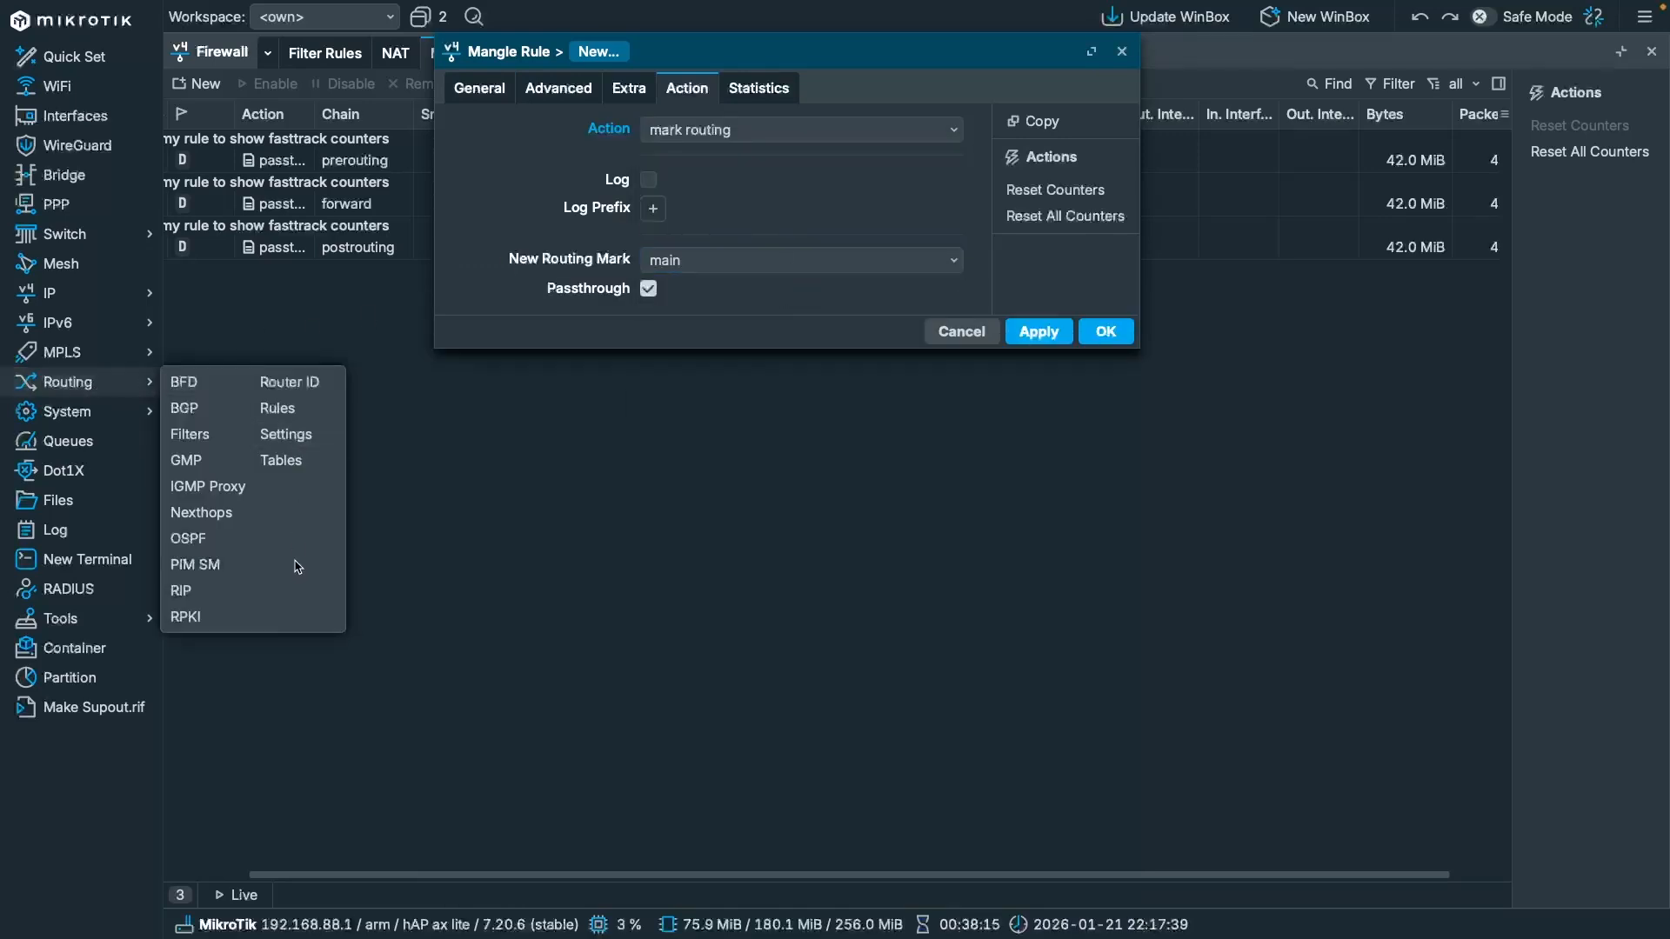
left_click(305, 468)
left_click(729, 303)
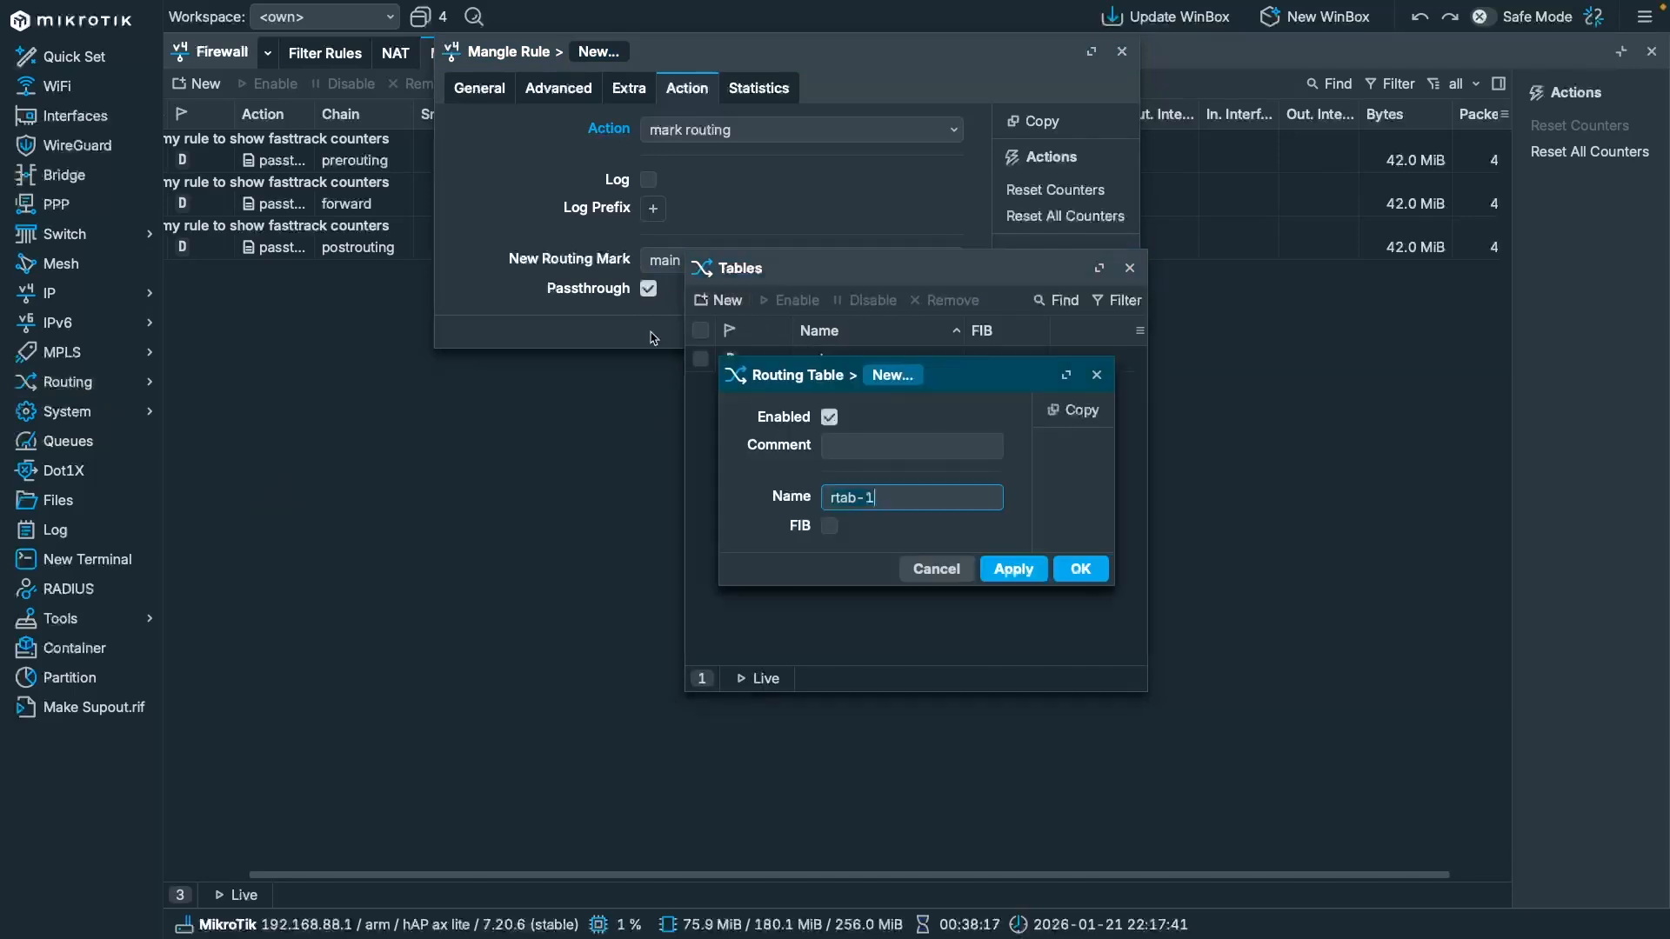
key("ctrl+a")
type("VPN")
key("Tab")
key("space")
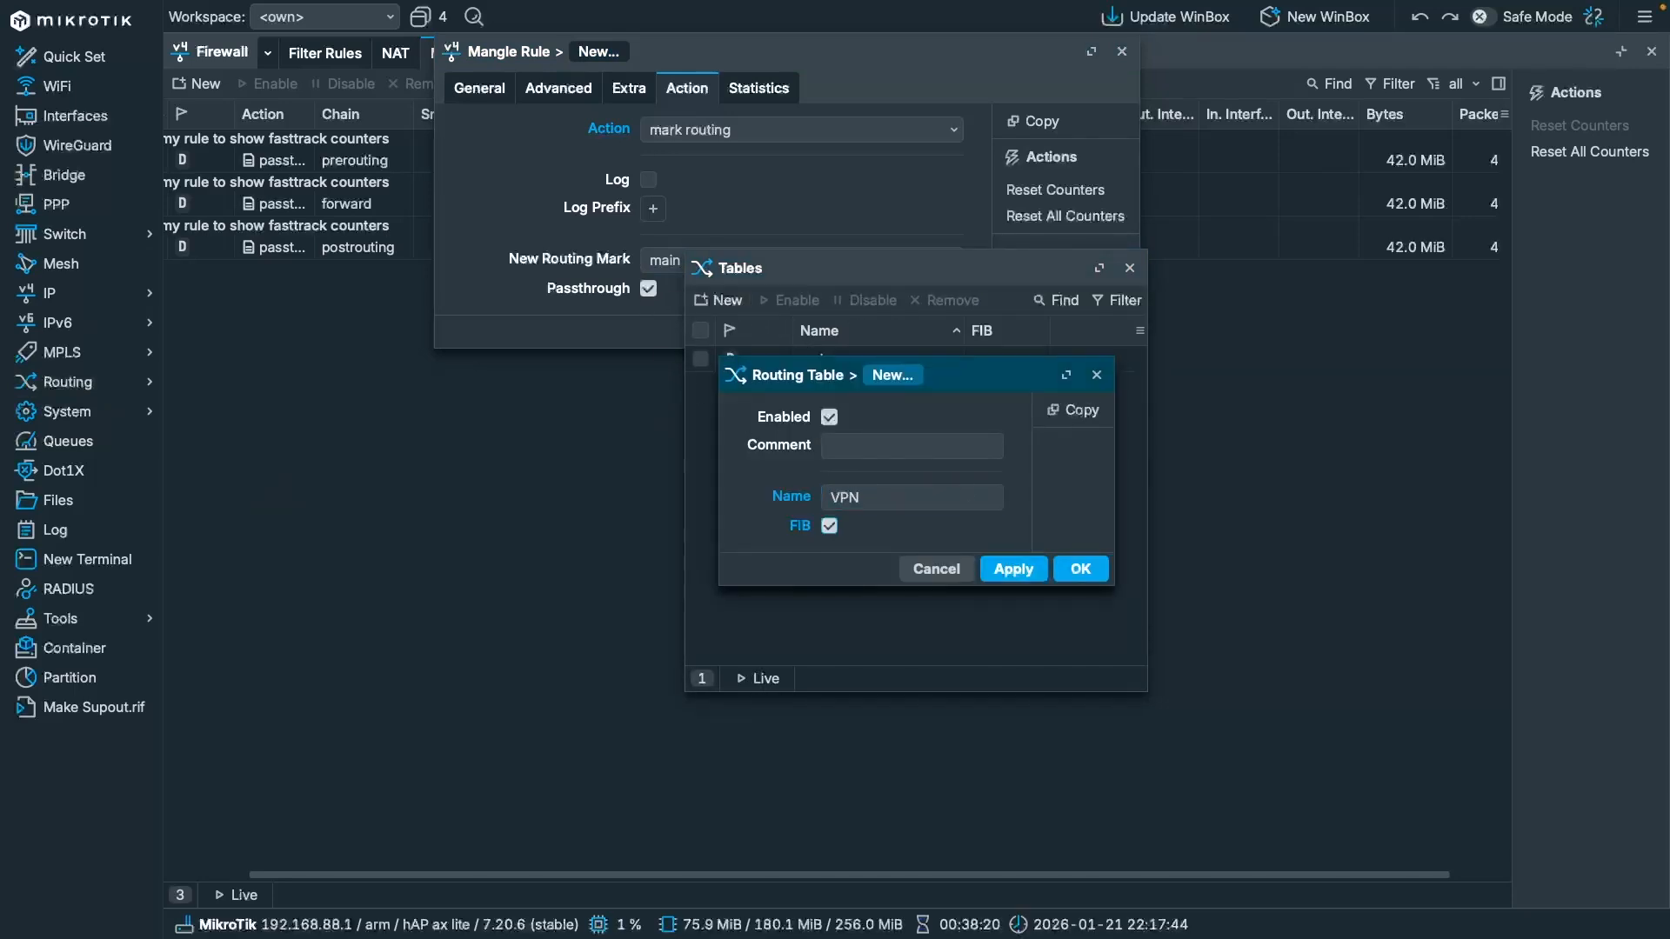
left_click(1084, 574)
key("Escape")
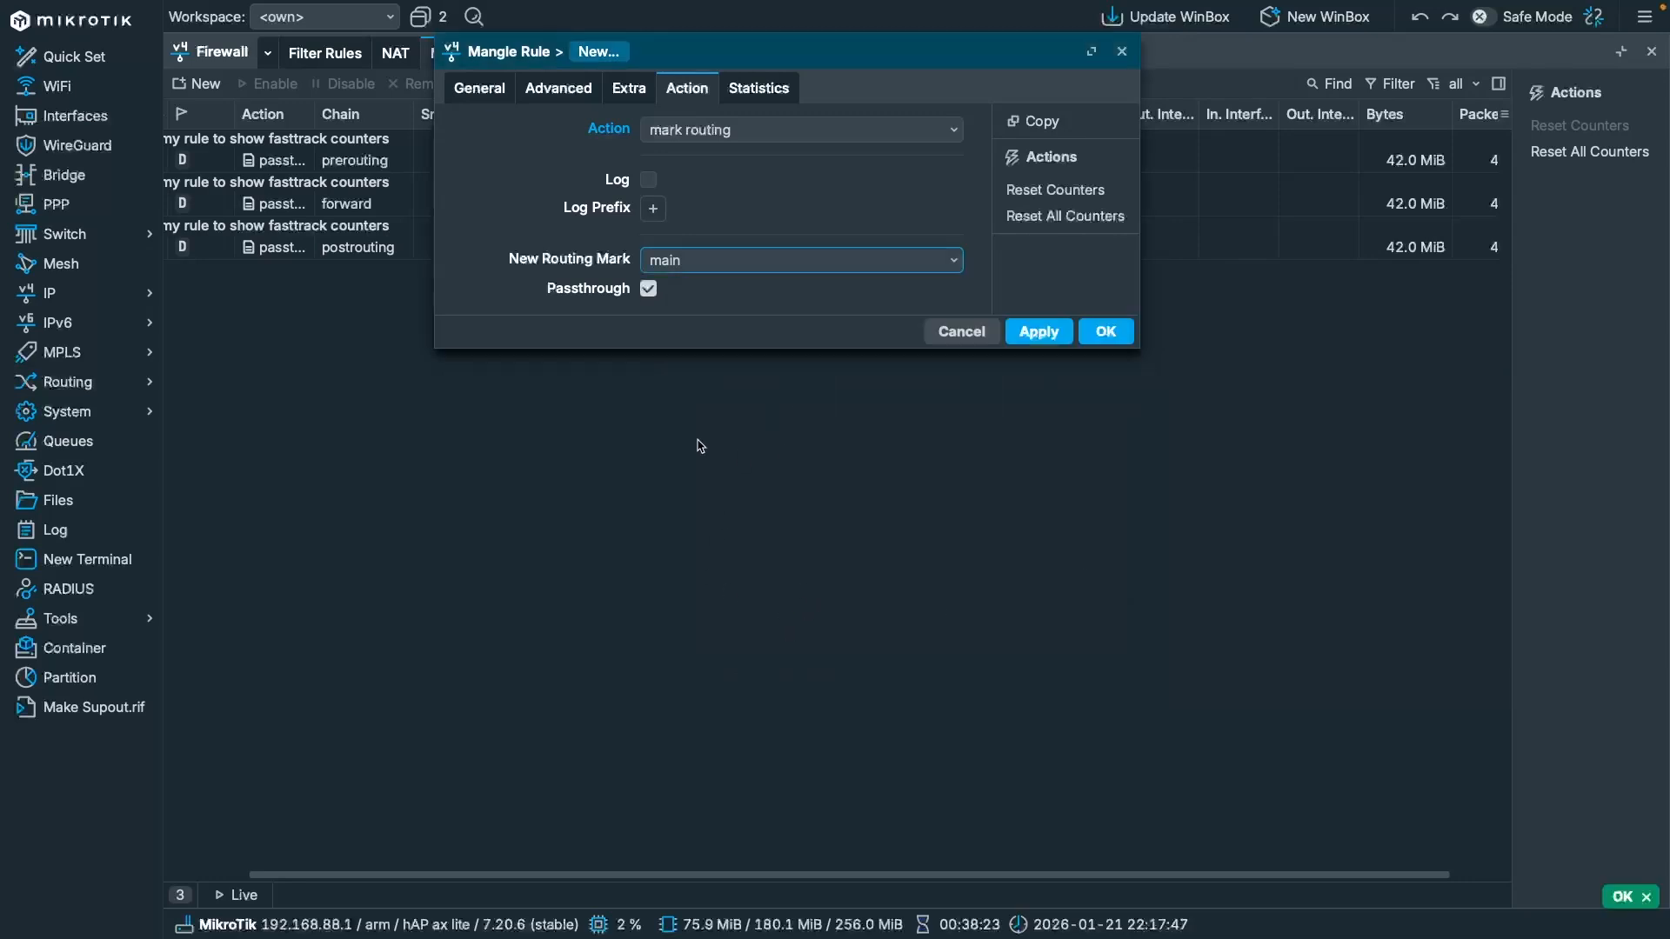
Step: Set the mangle rule's new routing mark to VPN, review its general and action settings, save it and close the firewall window
left_click(728, 261)
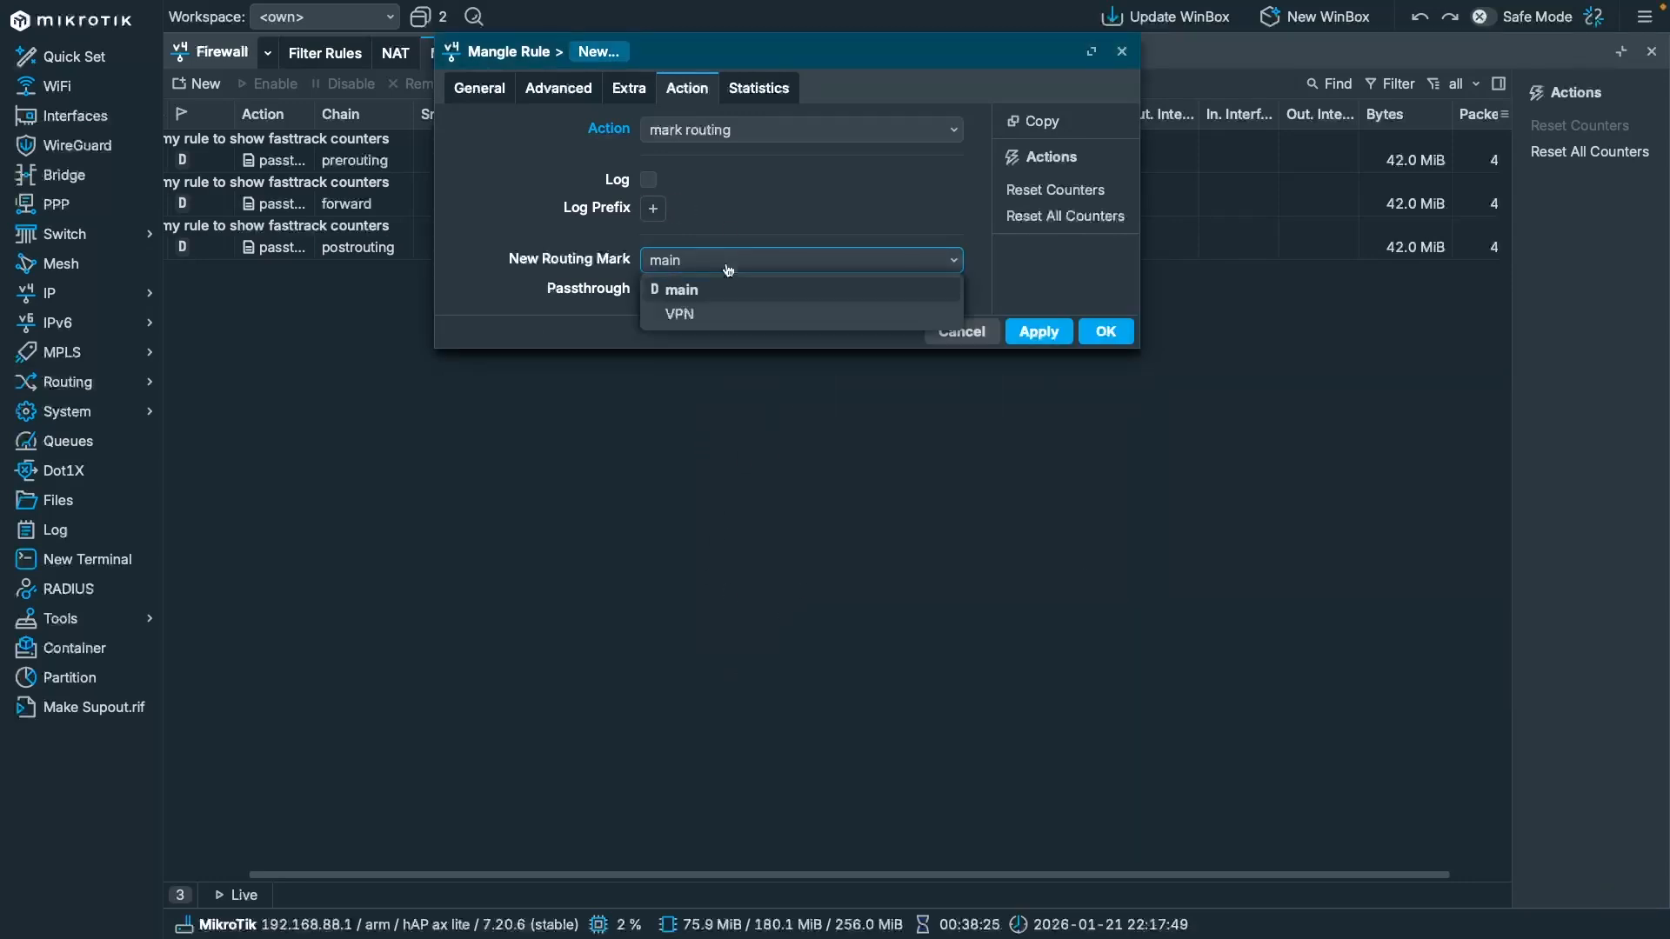
left_click(728, 314)
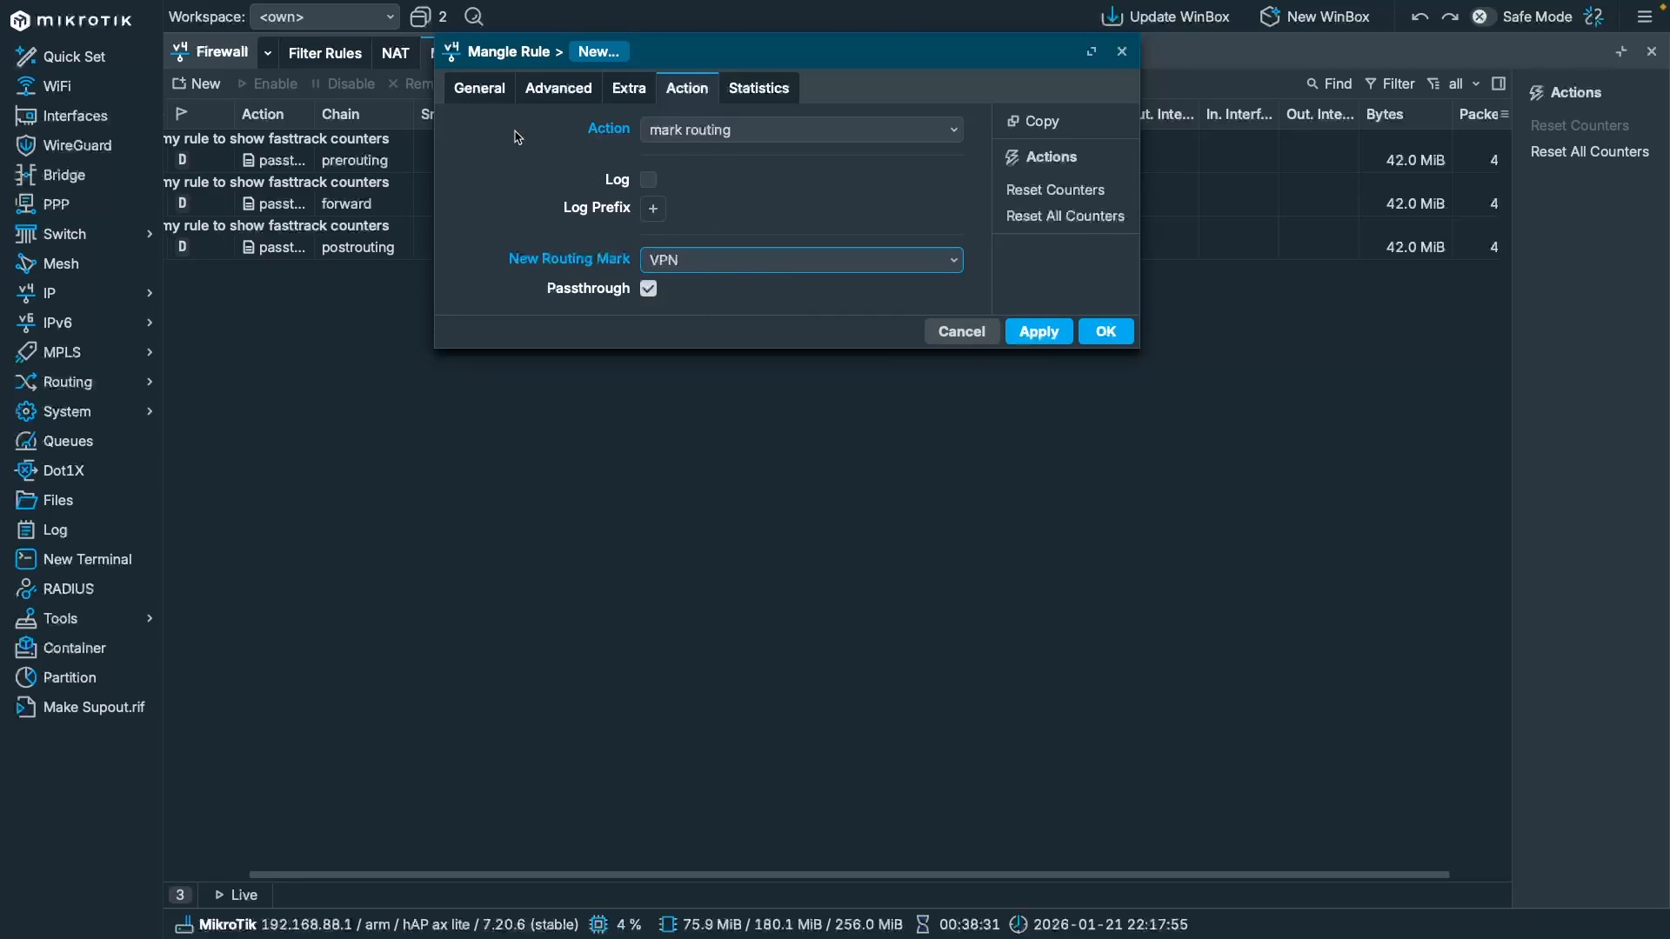
left_click(481, 90)
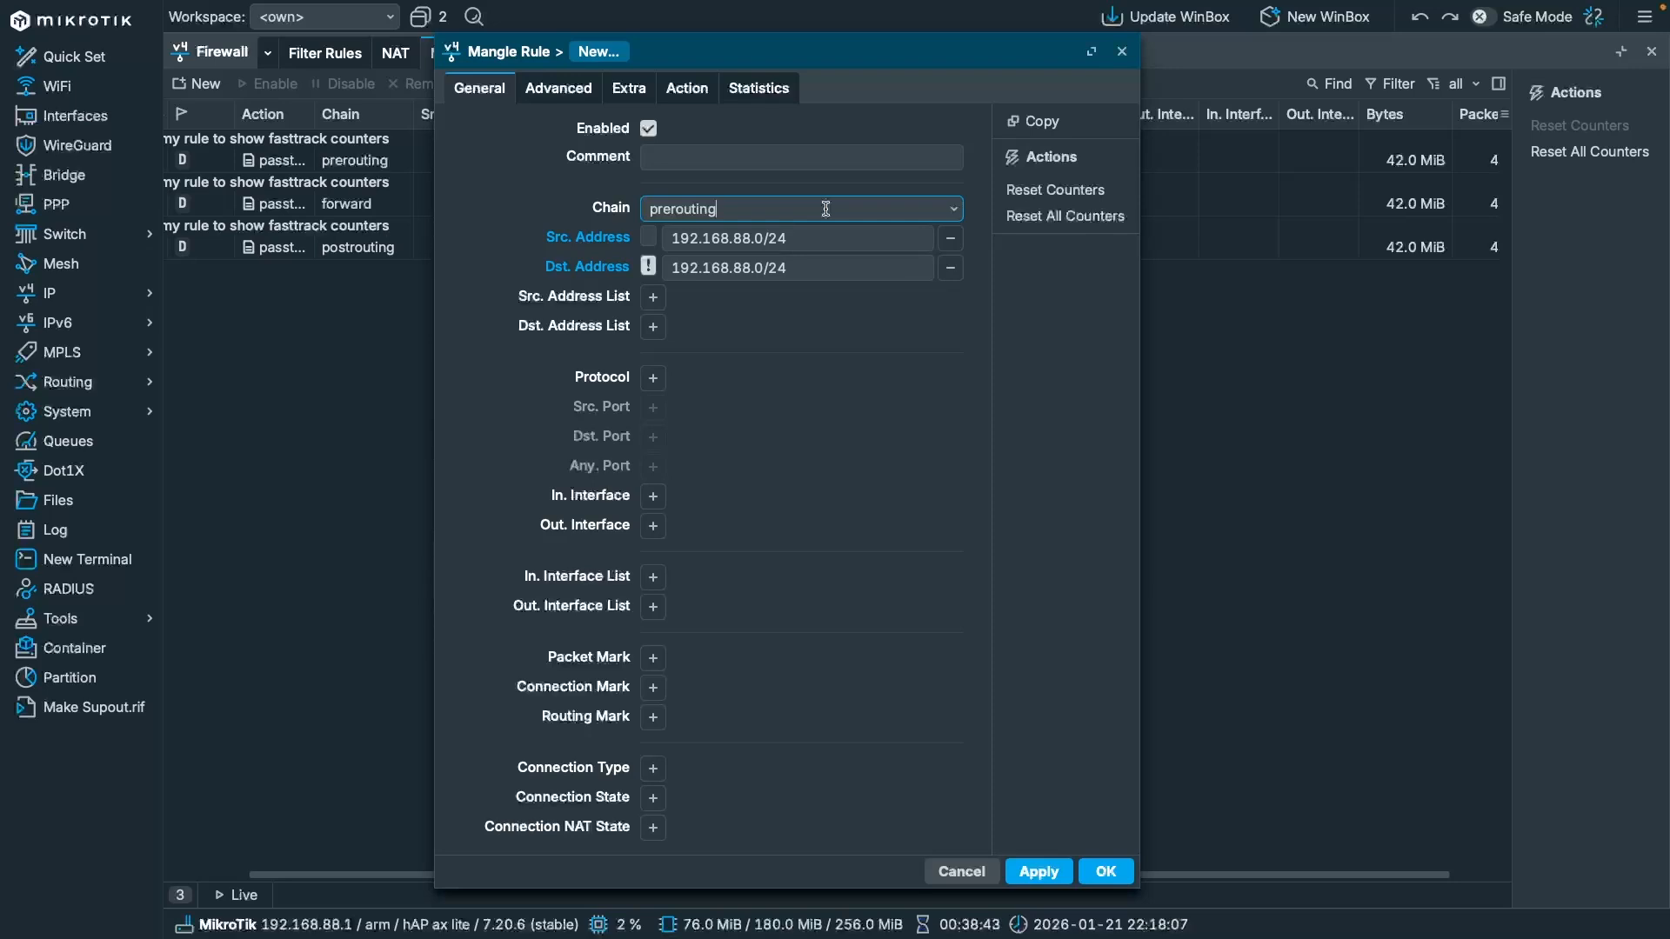
left_click(694, 98)
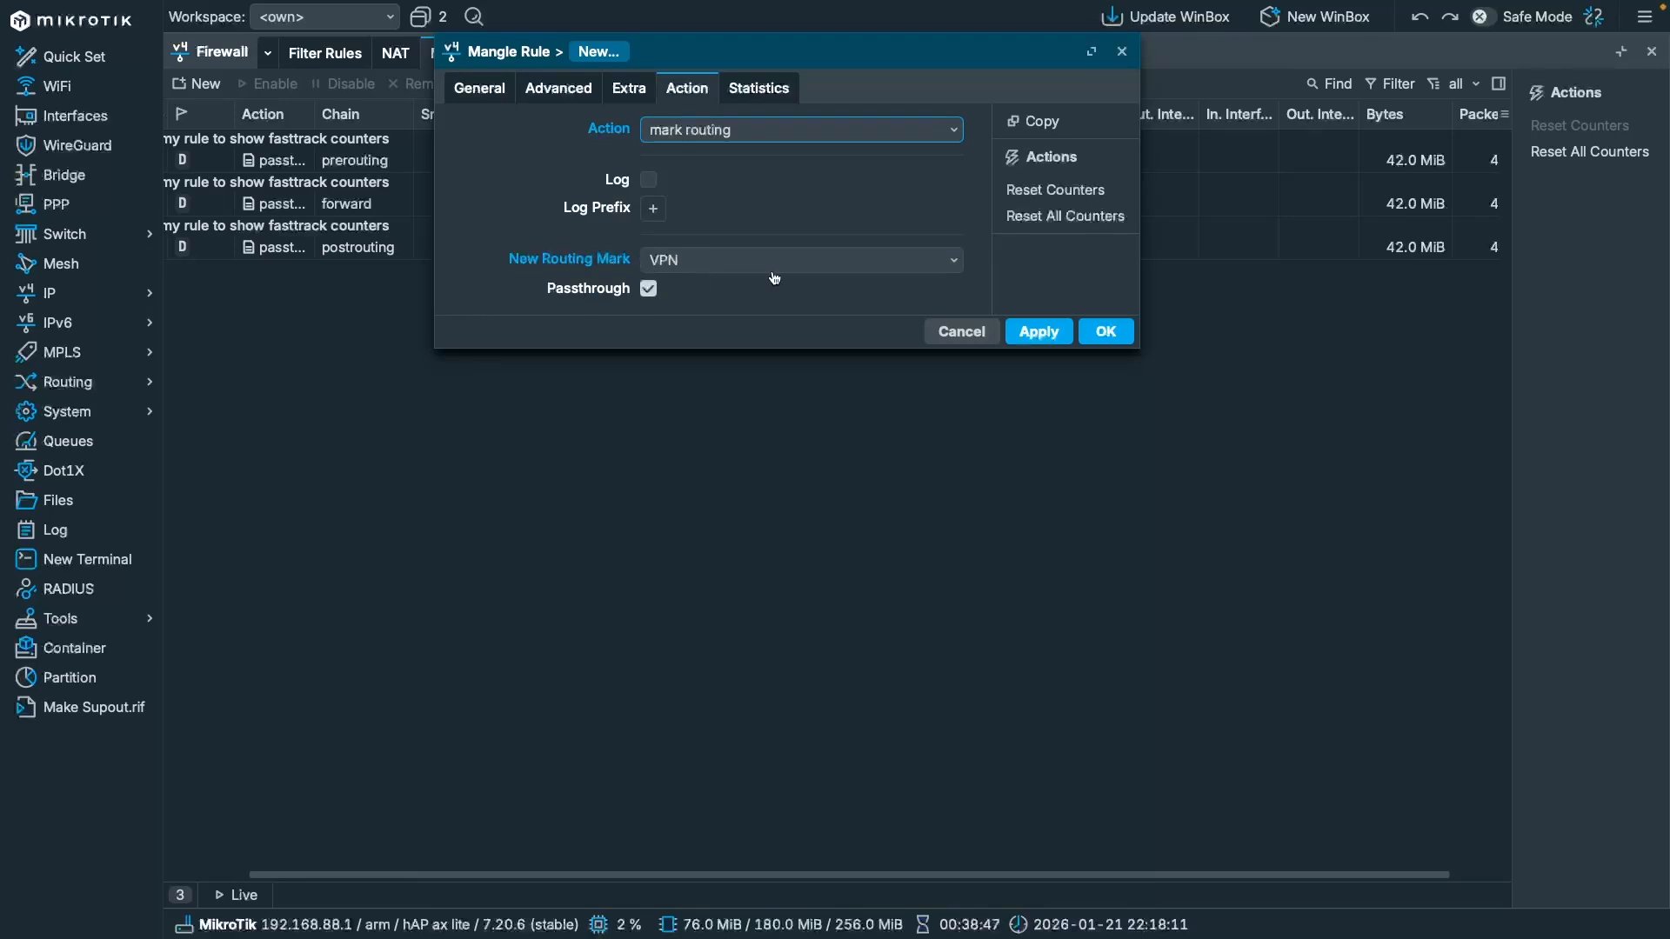
left_click(1105, 332)
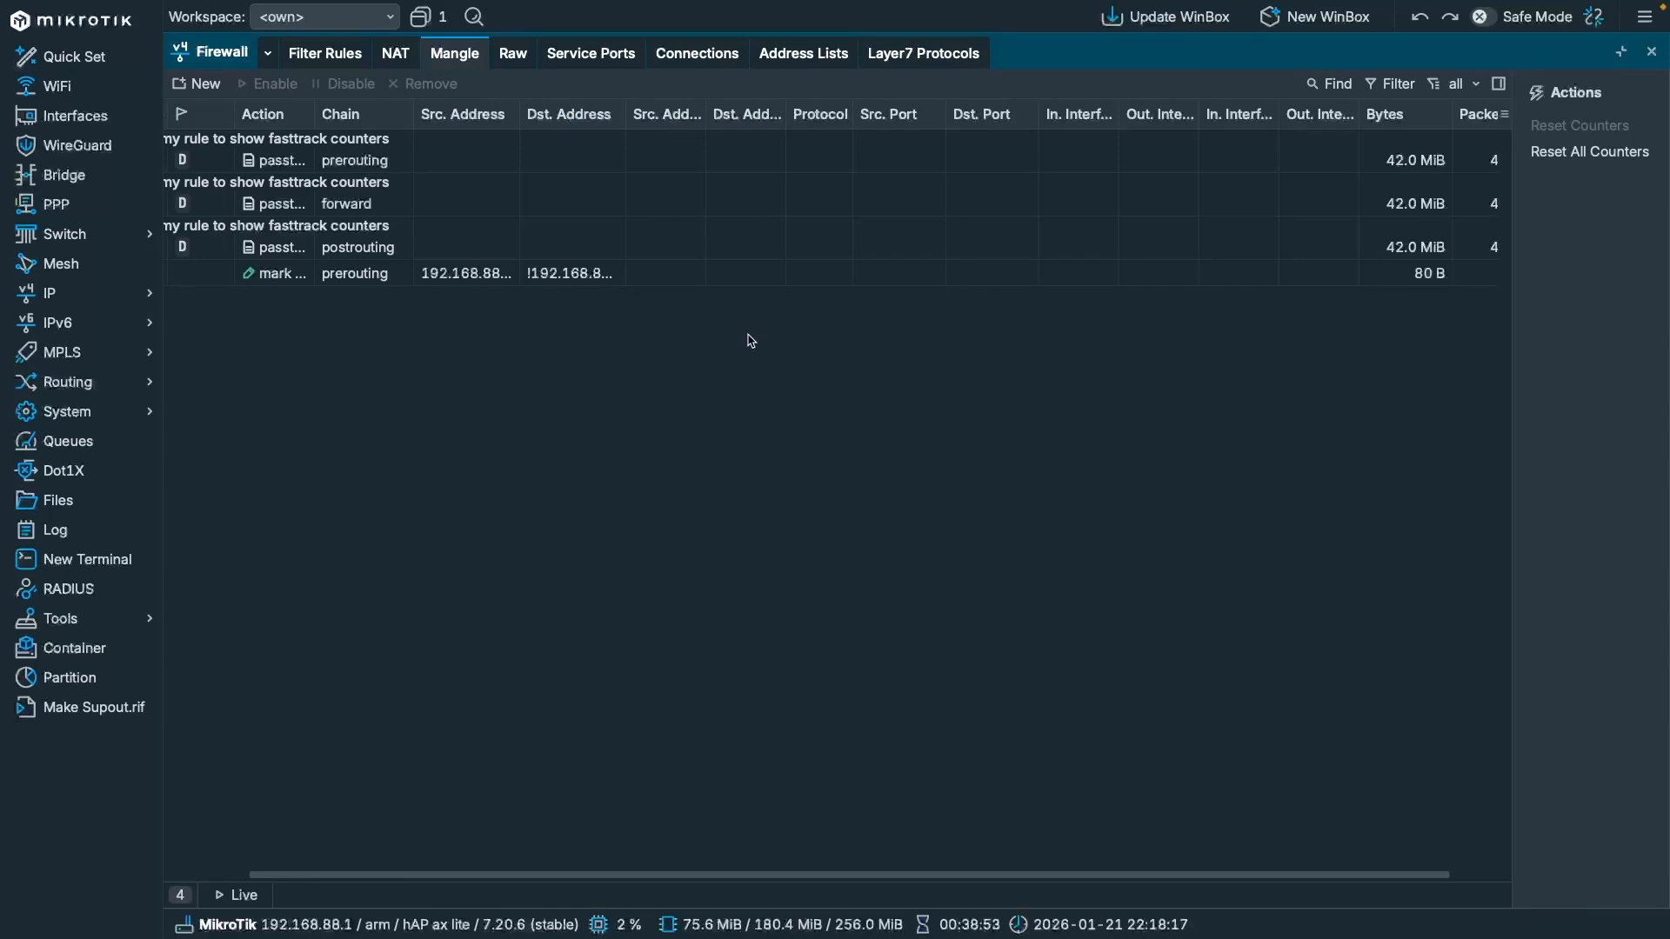
key("Escape")
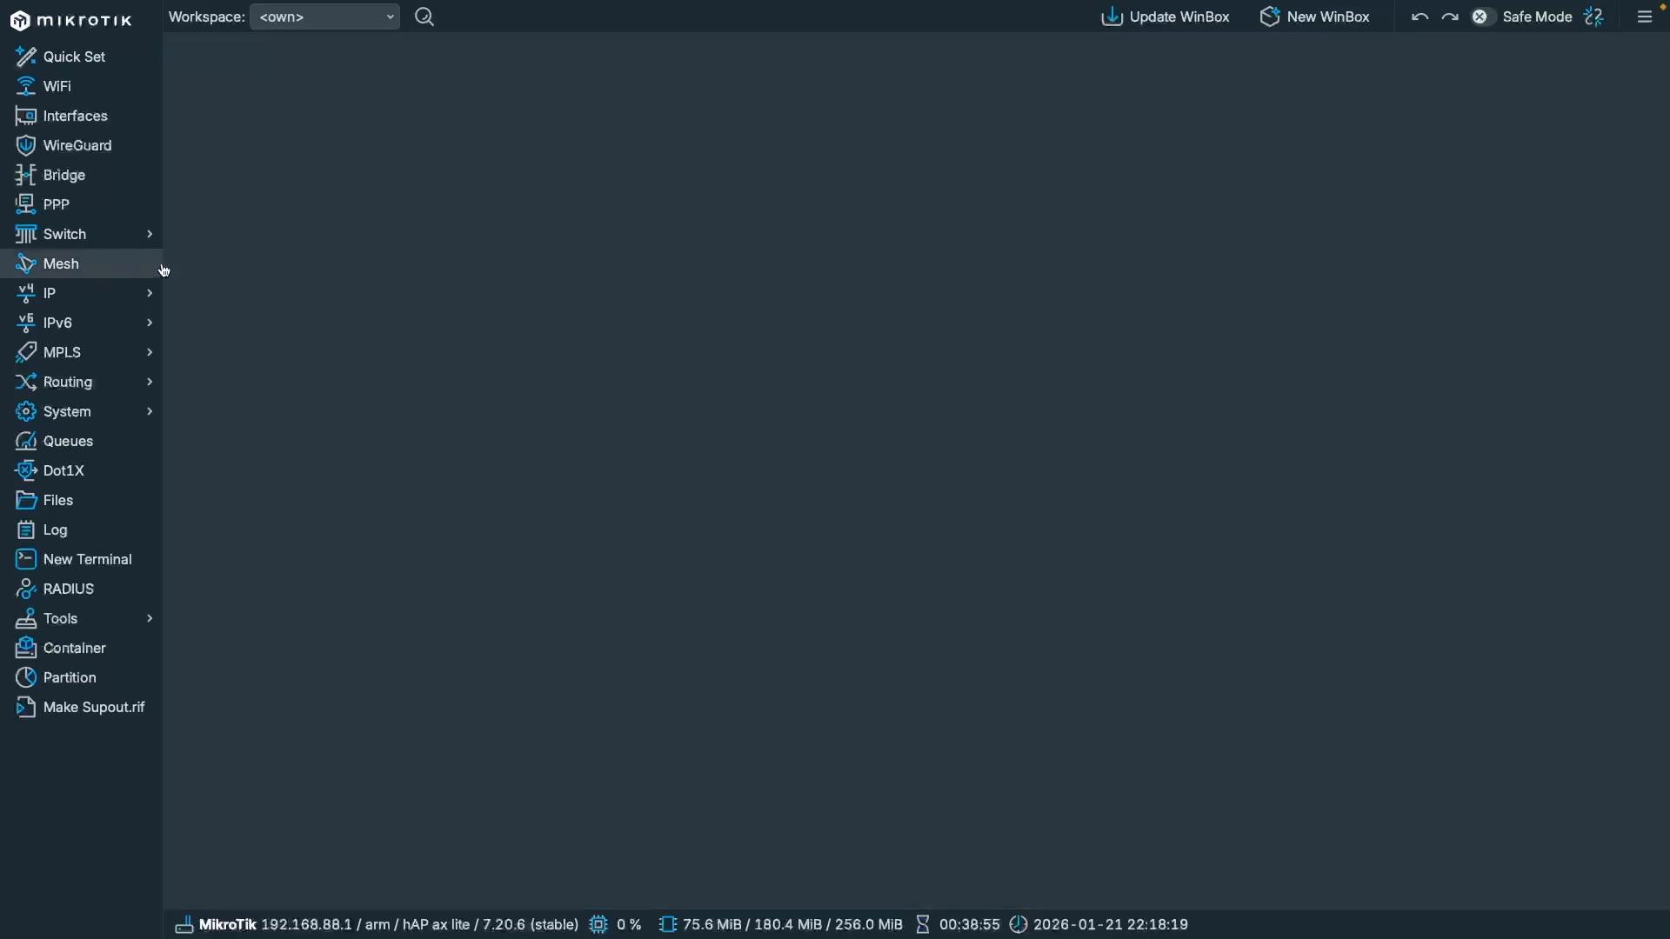
Step: Add an IP route for 0.0.0.0/0 with gateway WG-1 in routing table VPN, then close the route list
left_click(104, 289)
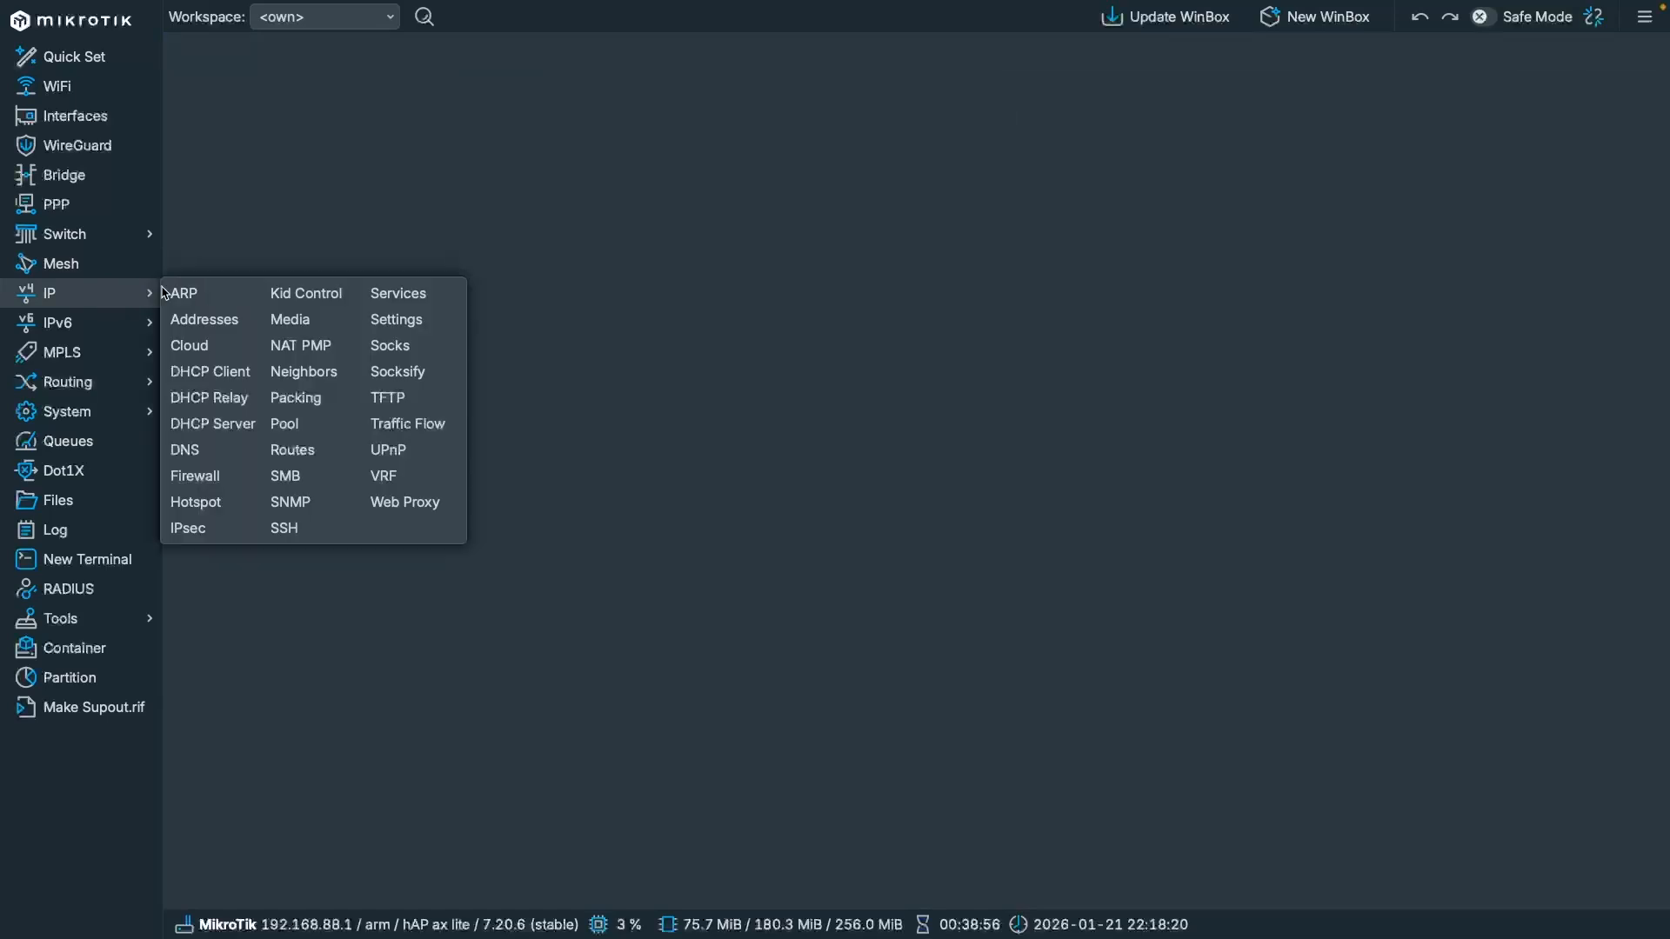
left_click(290, 452)
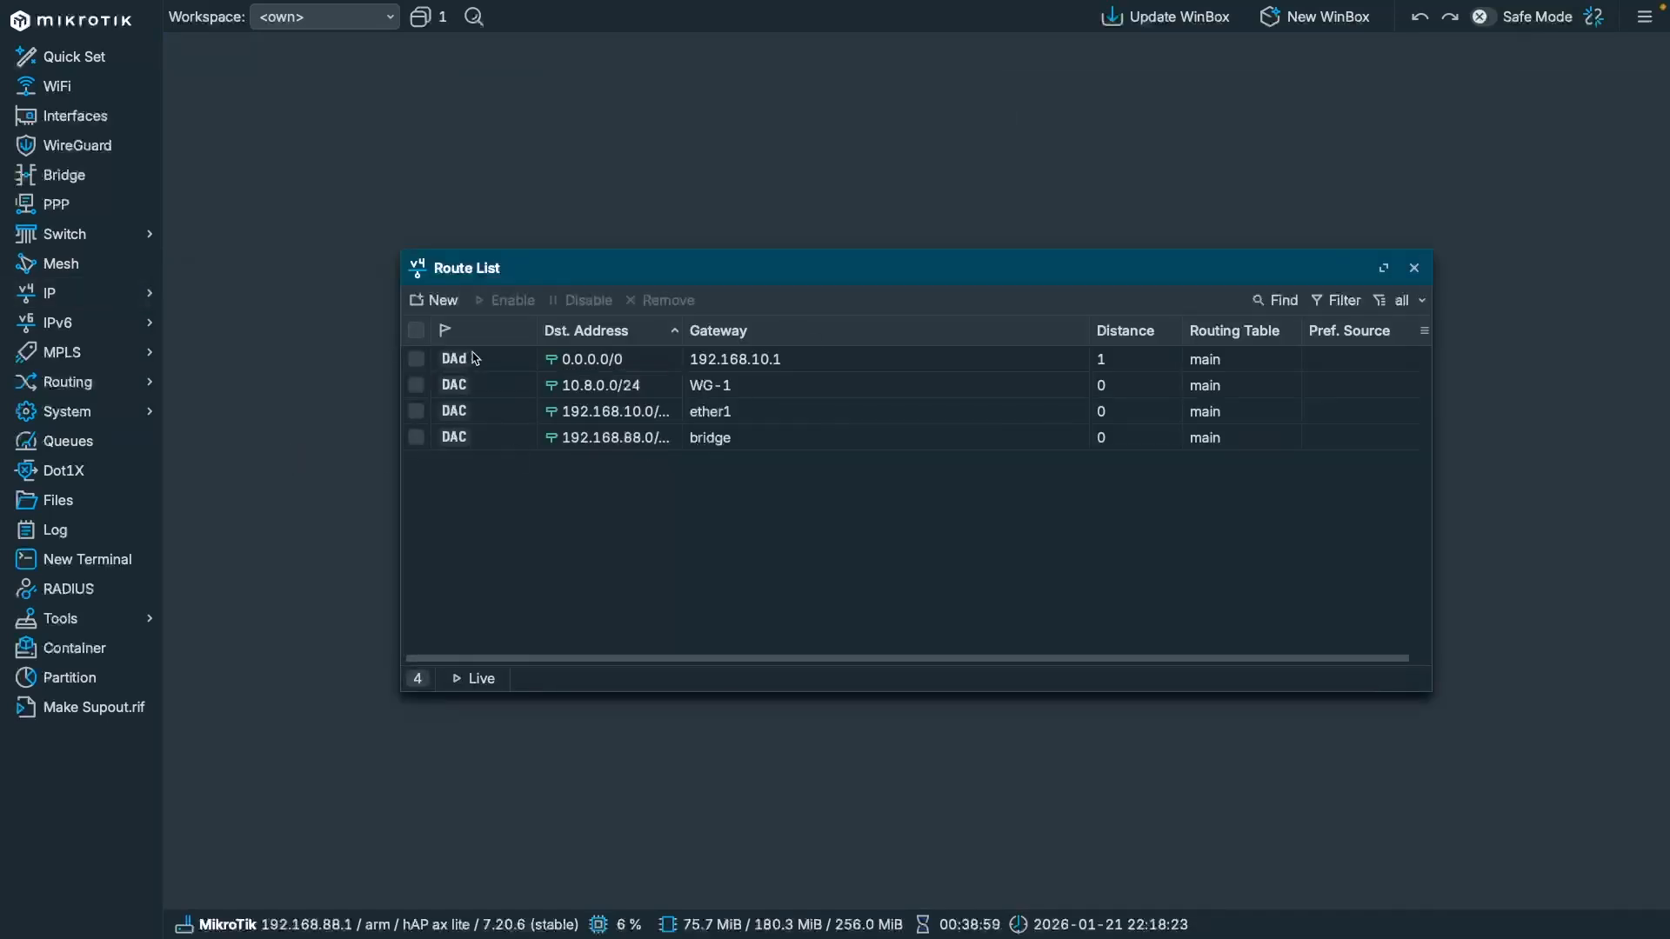
left_click(435, 300)
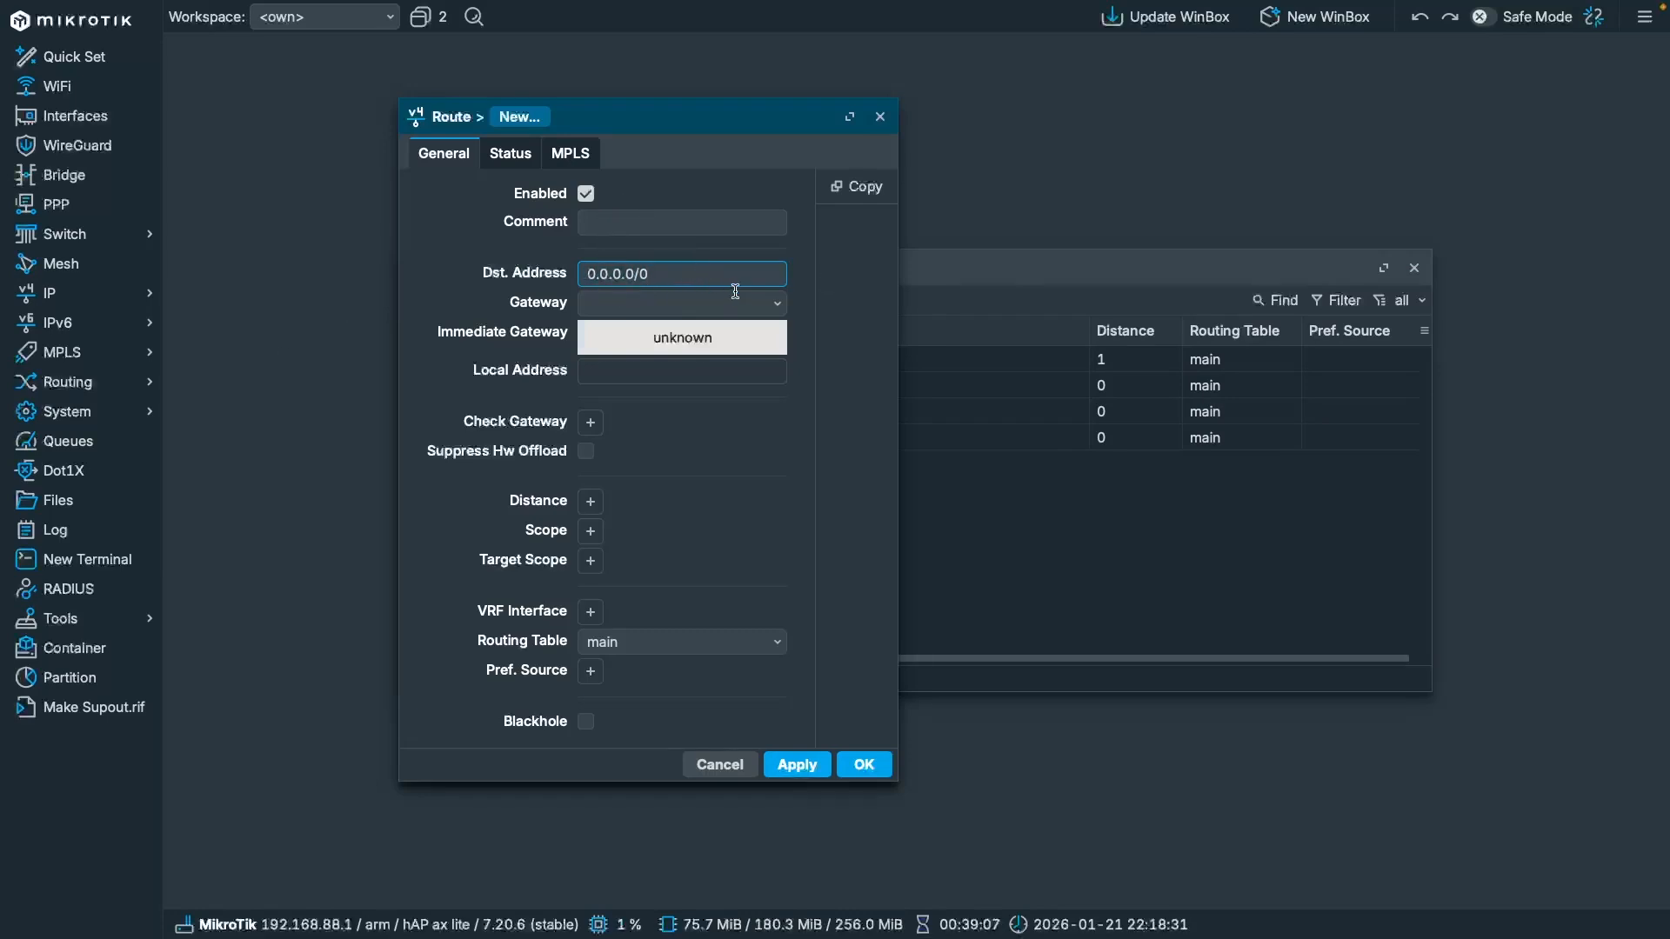
left_click(772, 300)
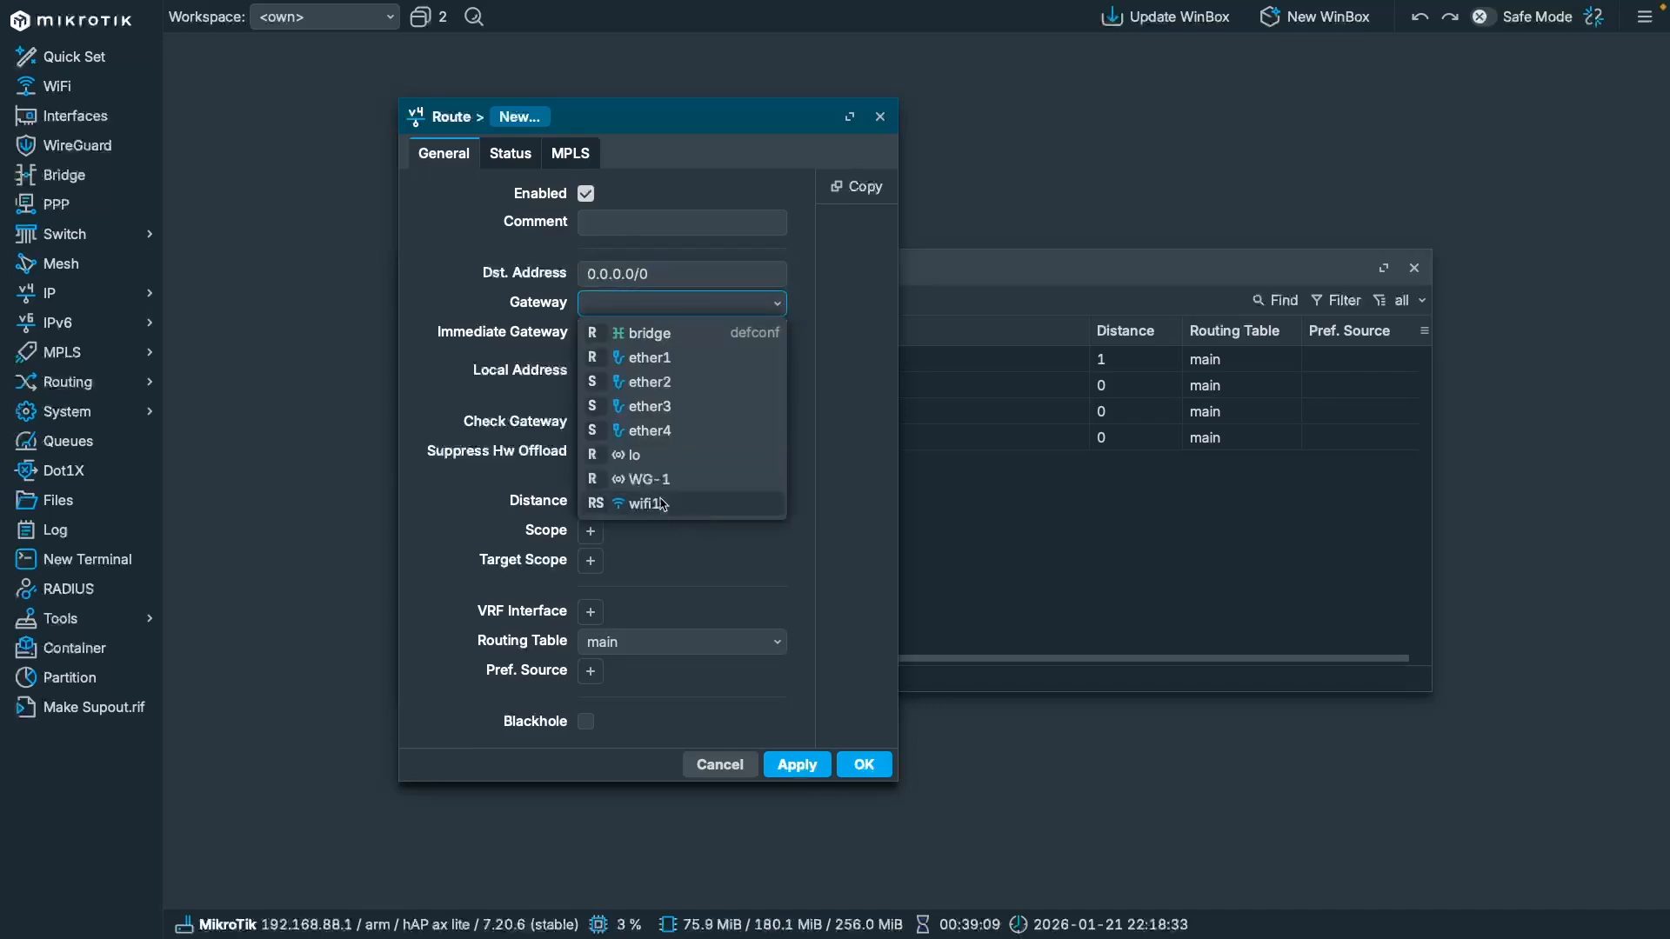
left_click(663, 489)
left_click(645, 646)
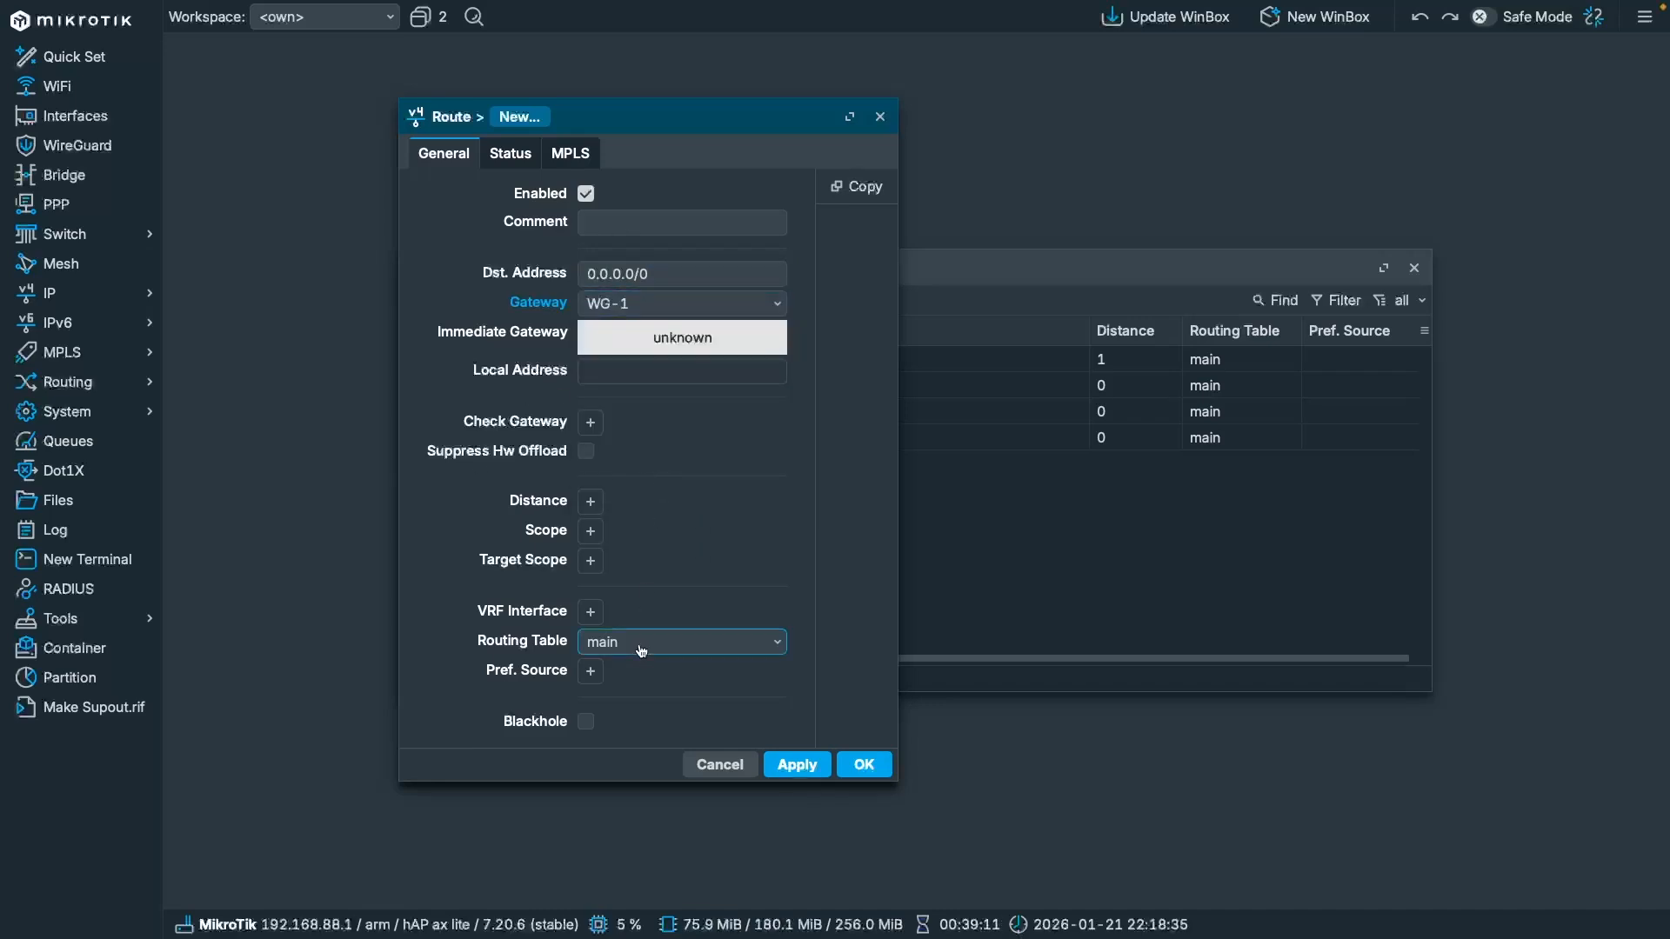
left_click(627, 696)
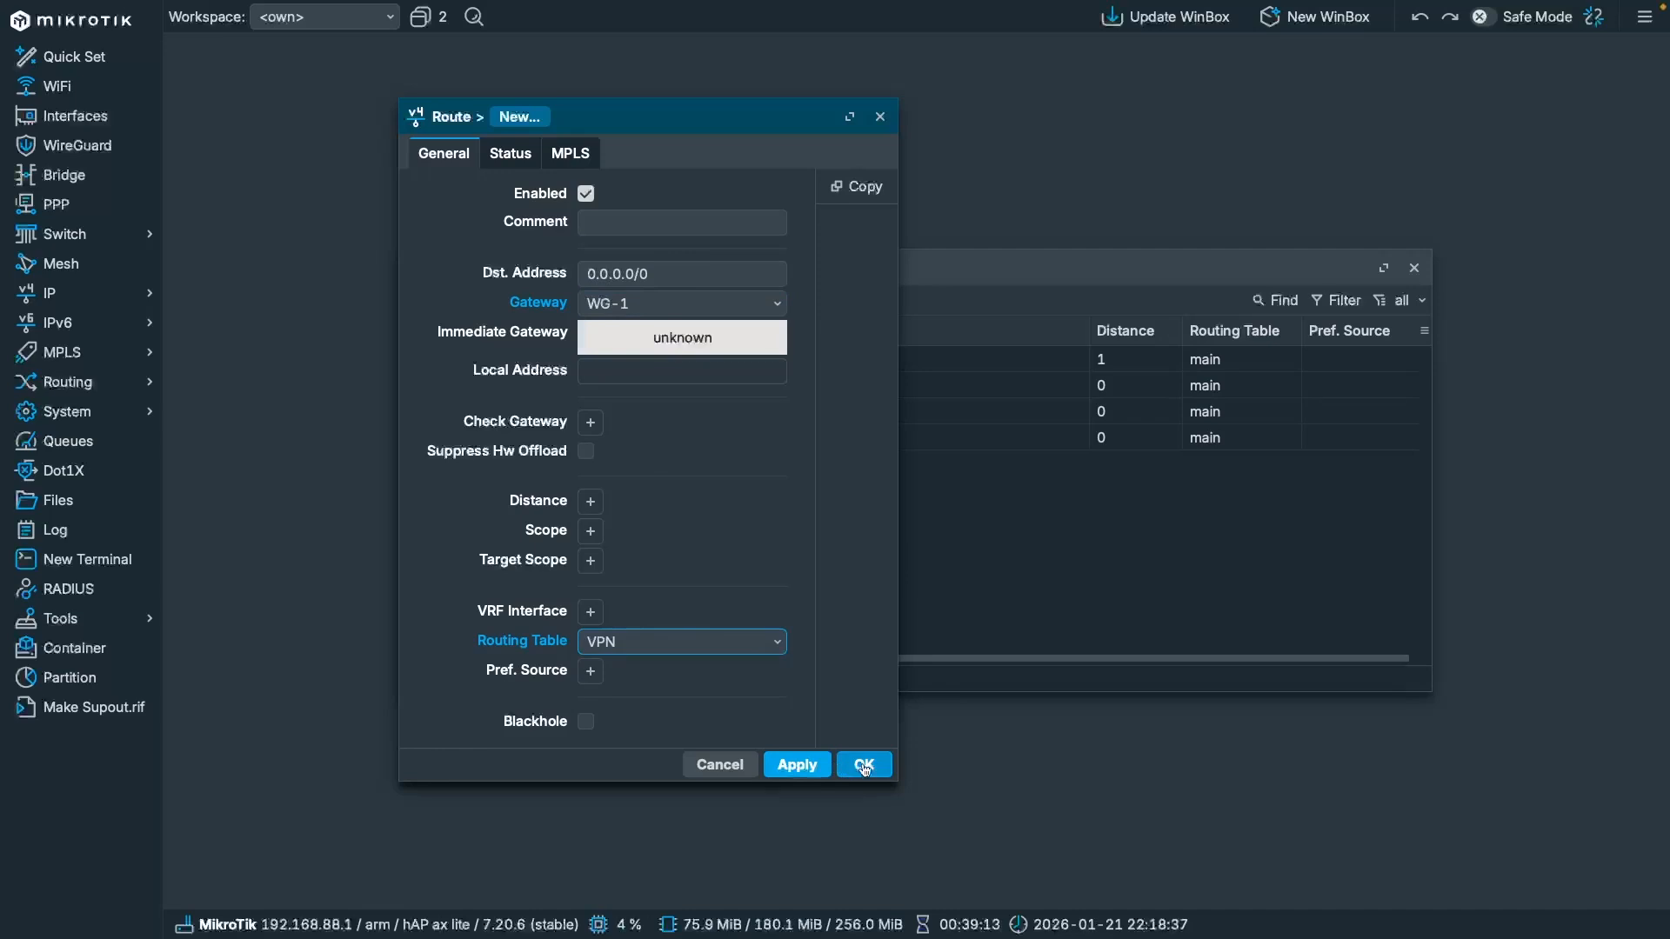
left_click(864, 765)
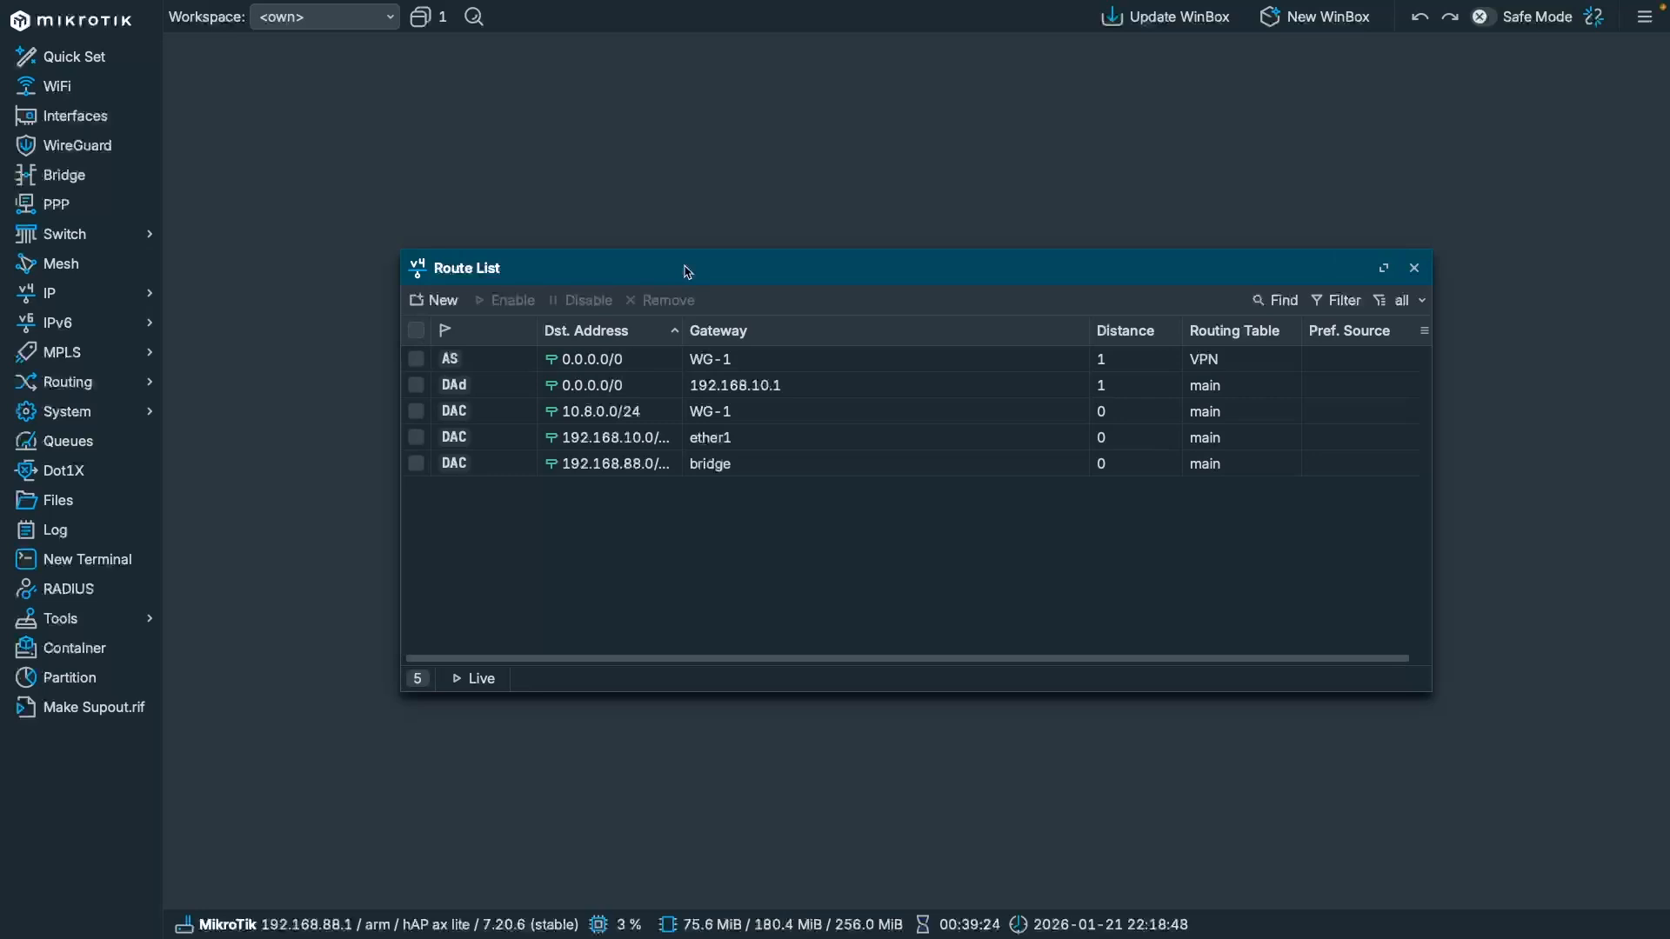
key("Escape")
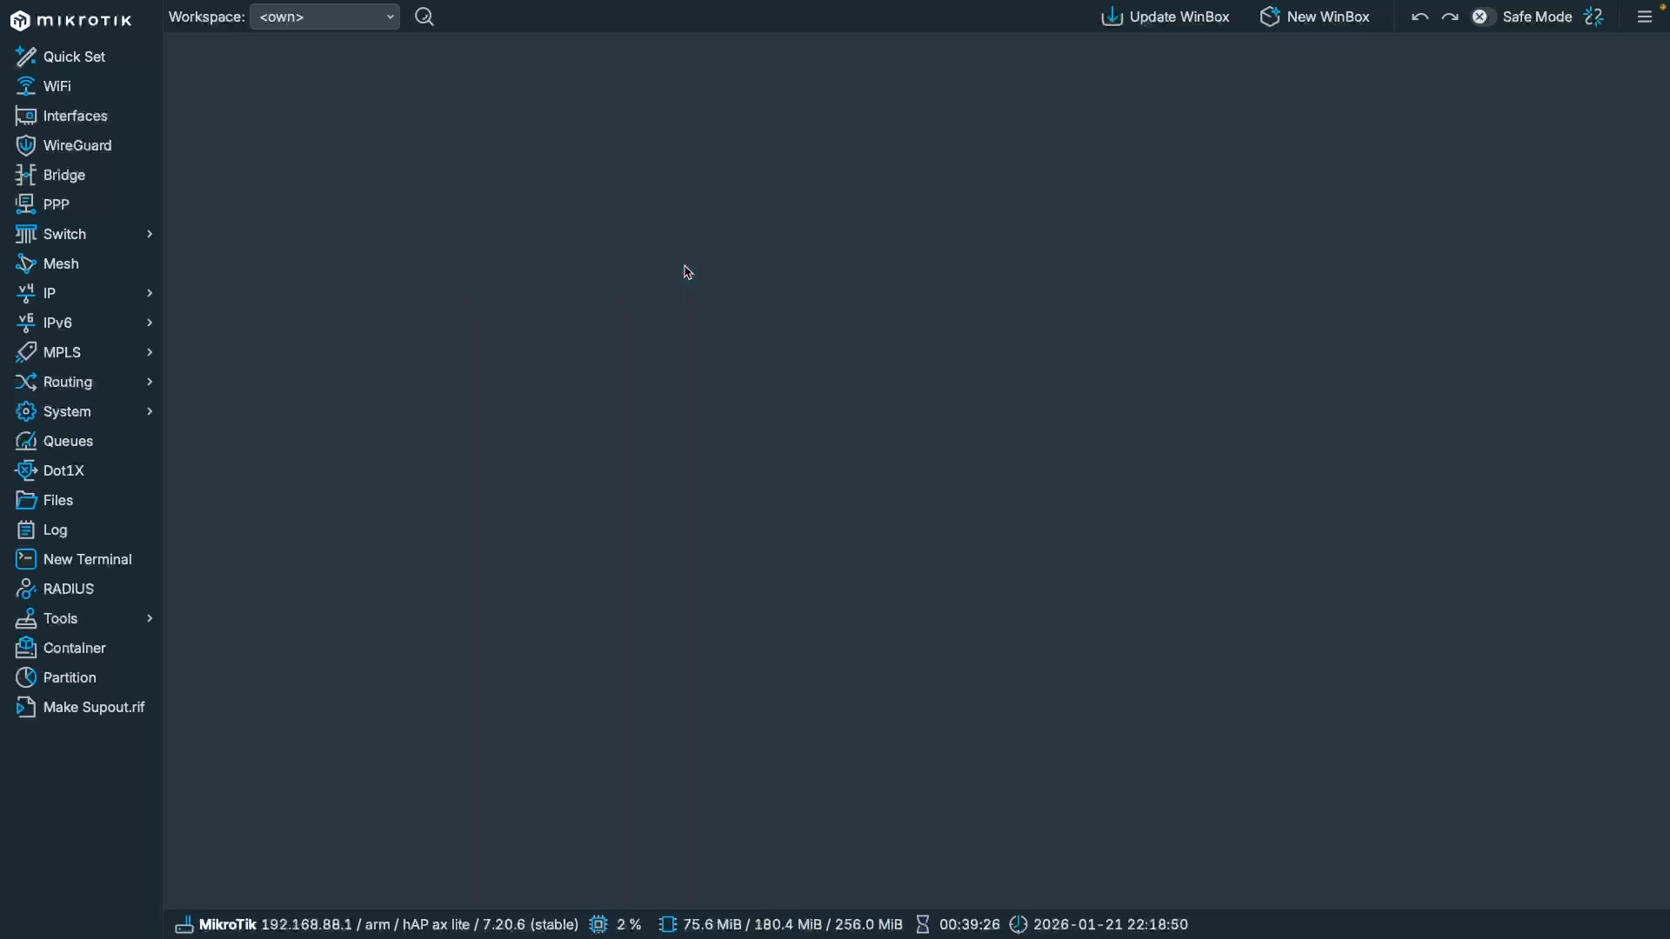
Step: Open the firewall NAT rule commented "defconf: masquerade" and examine its outgoing interface list setting
left_click(83, 303)
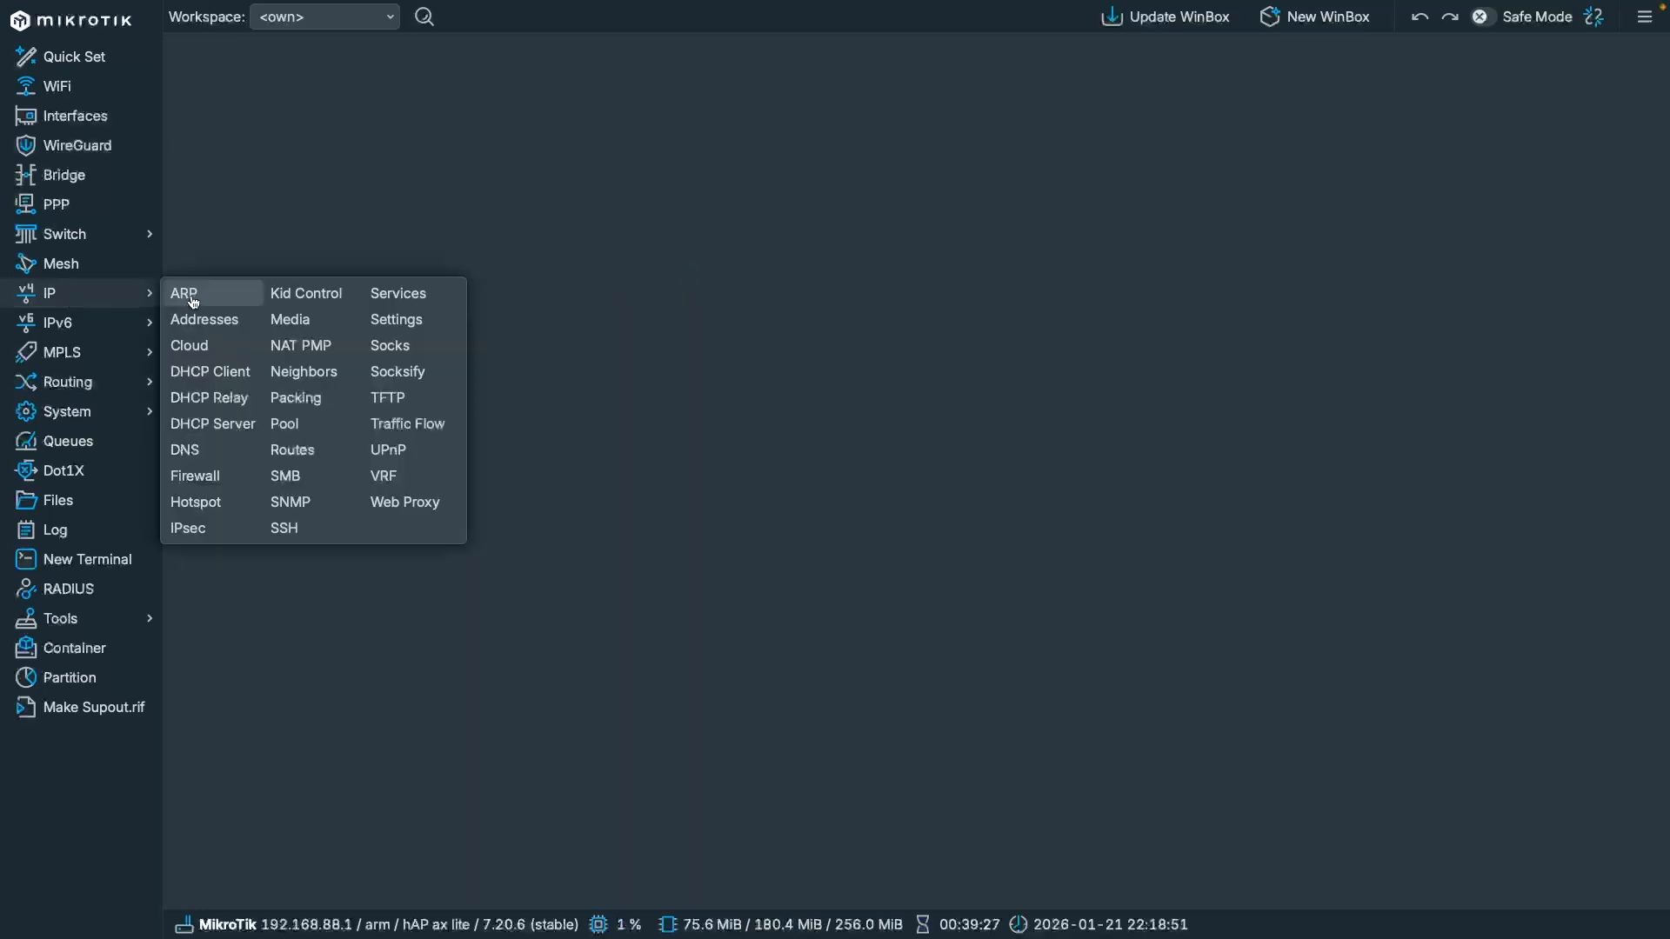
left_click(211, 478)
left_click(396, 54)
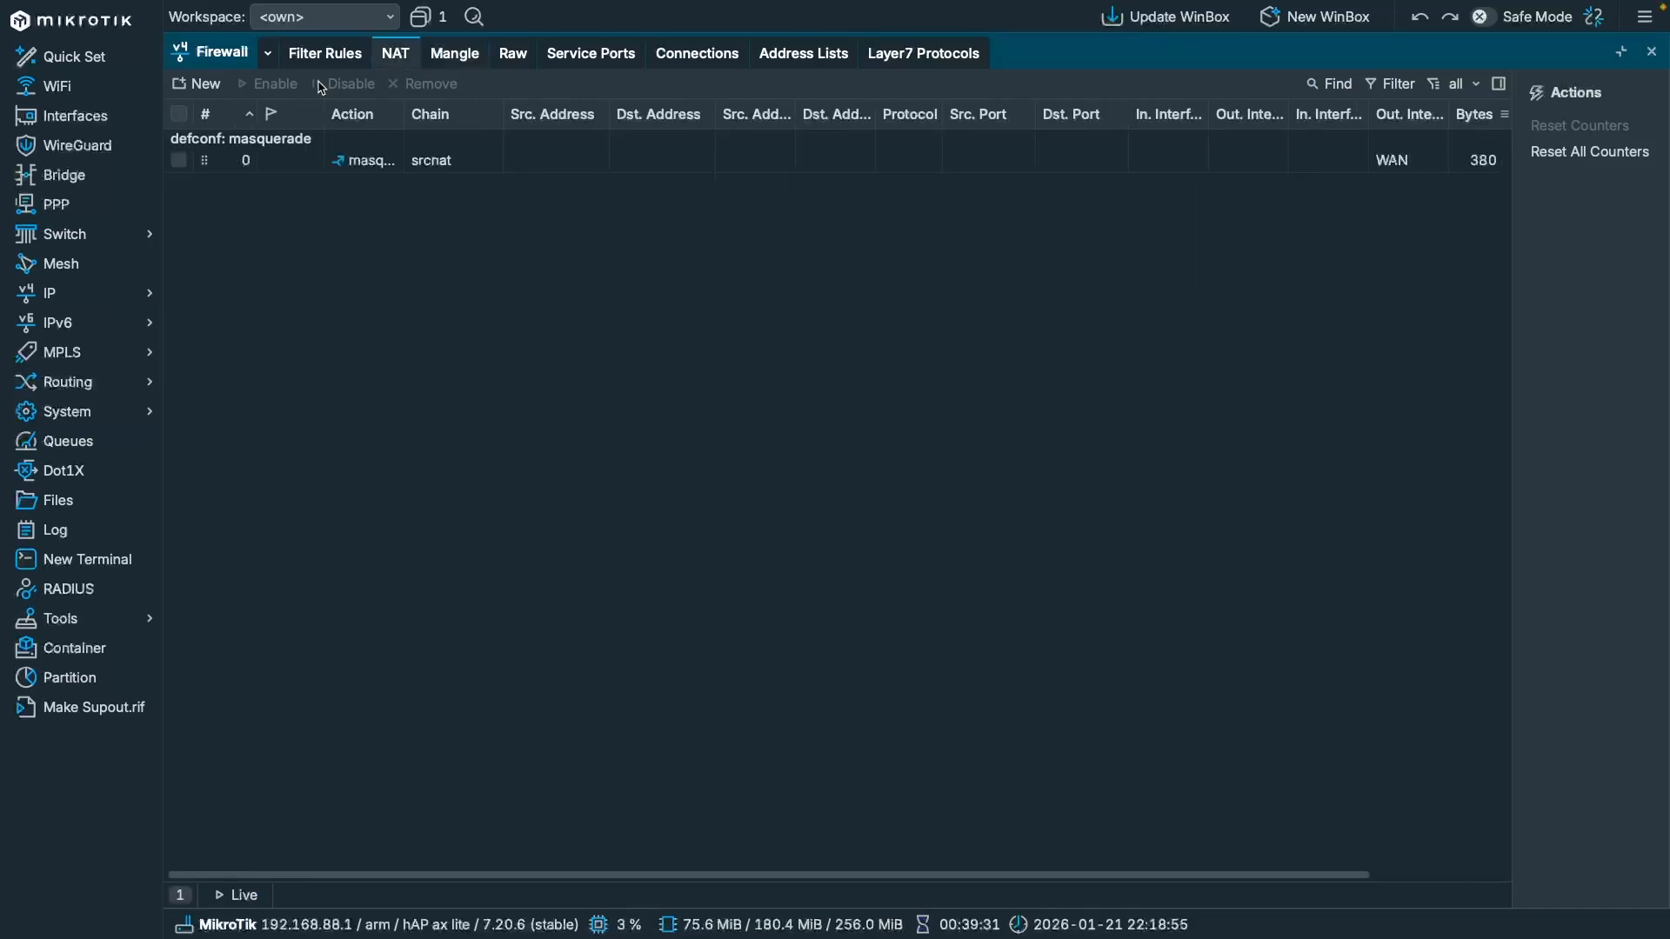
double_click(467, 170)
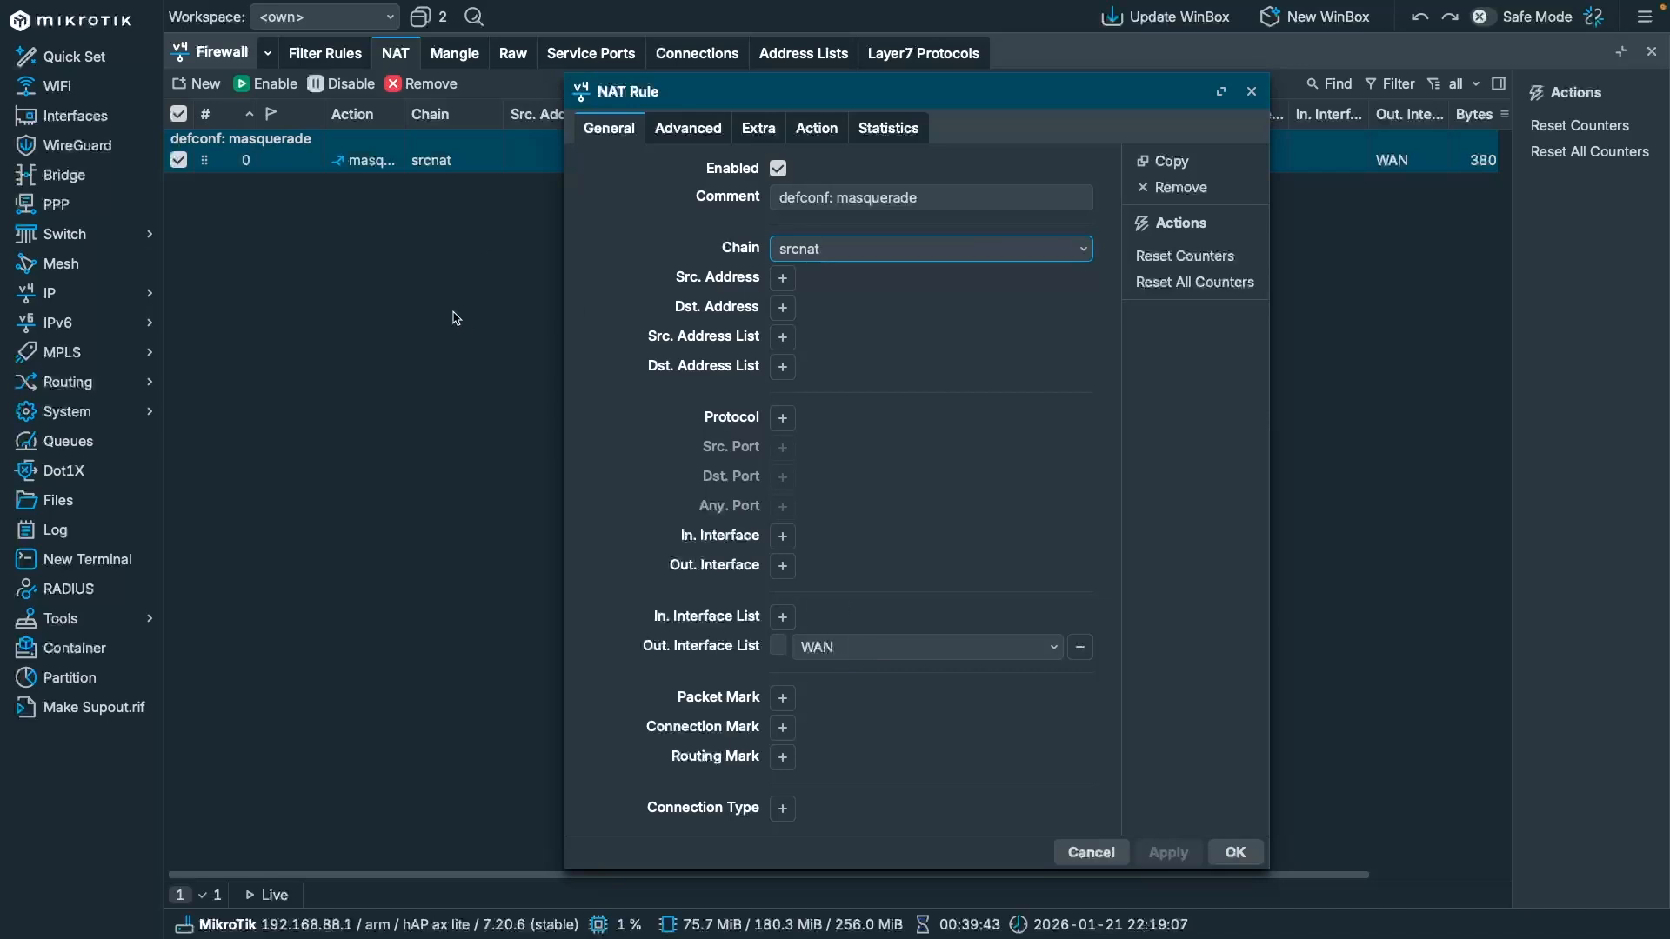
left_click(348, 306)
Step: Add the WG-1 interface as a member of the WAN interface list, save it and close the interface window
left_click(92, 115)
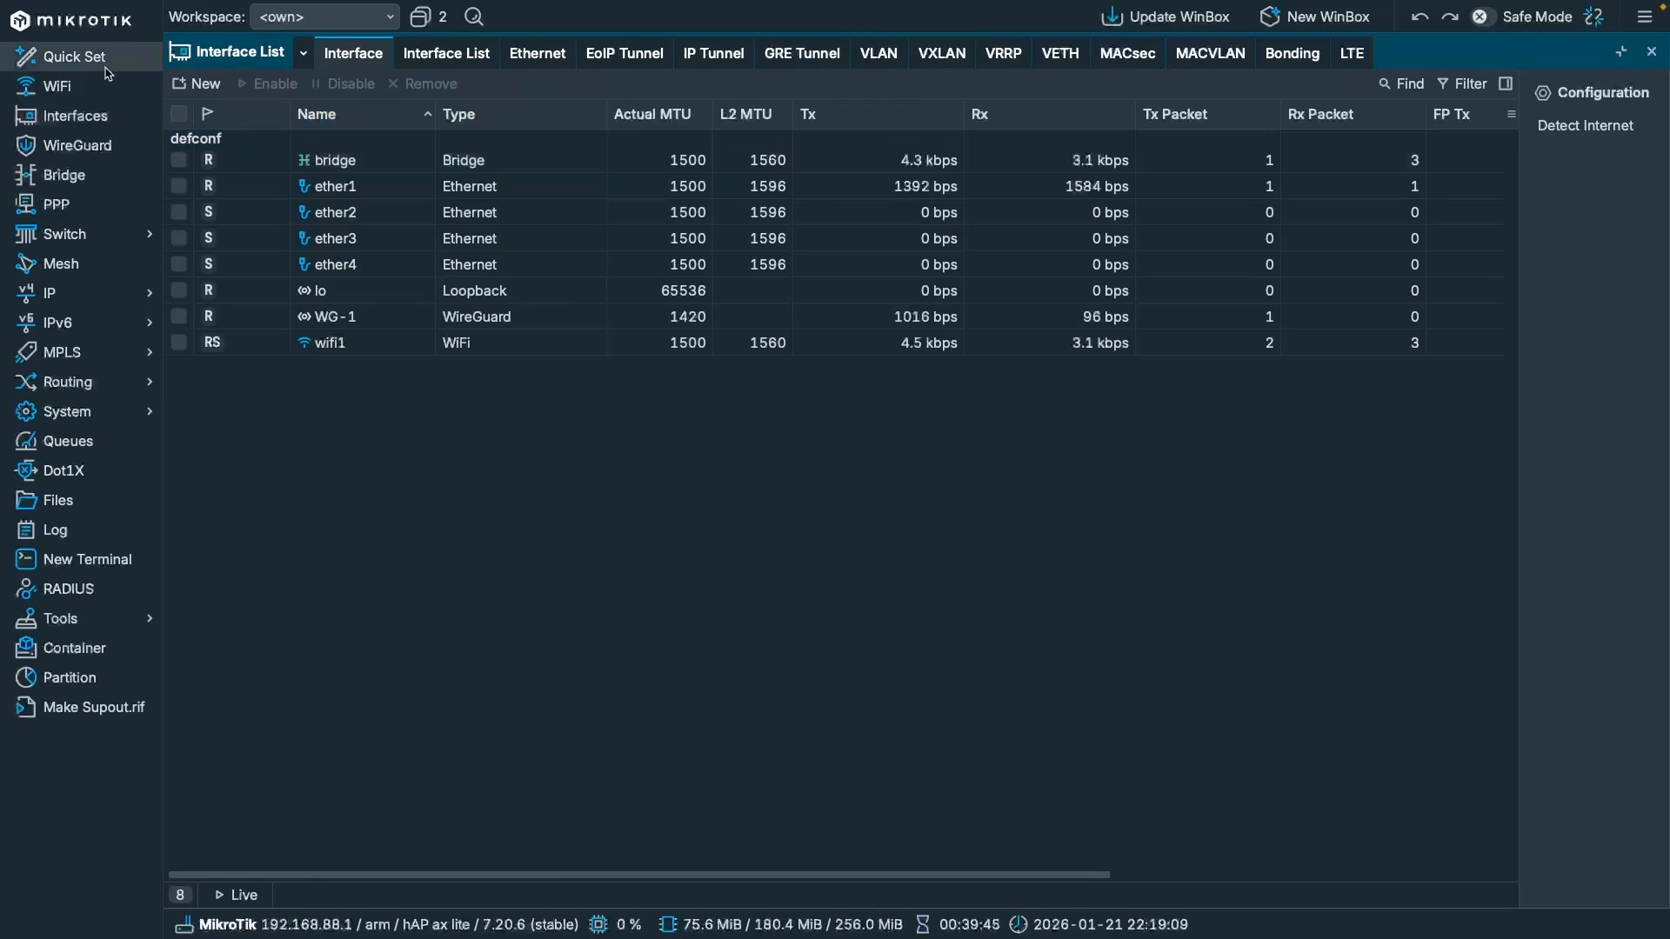
left_click(439, 70)
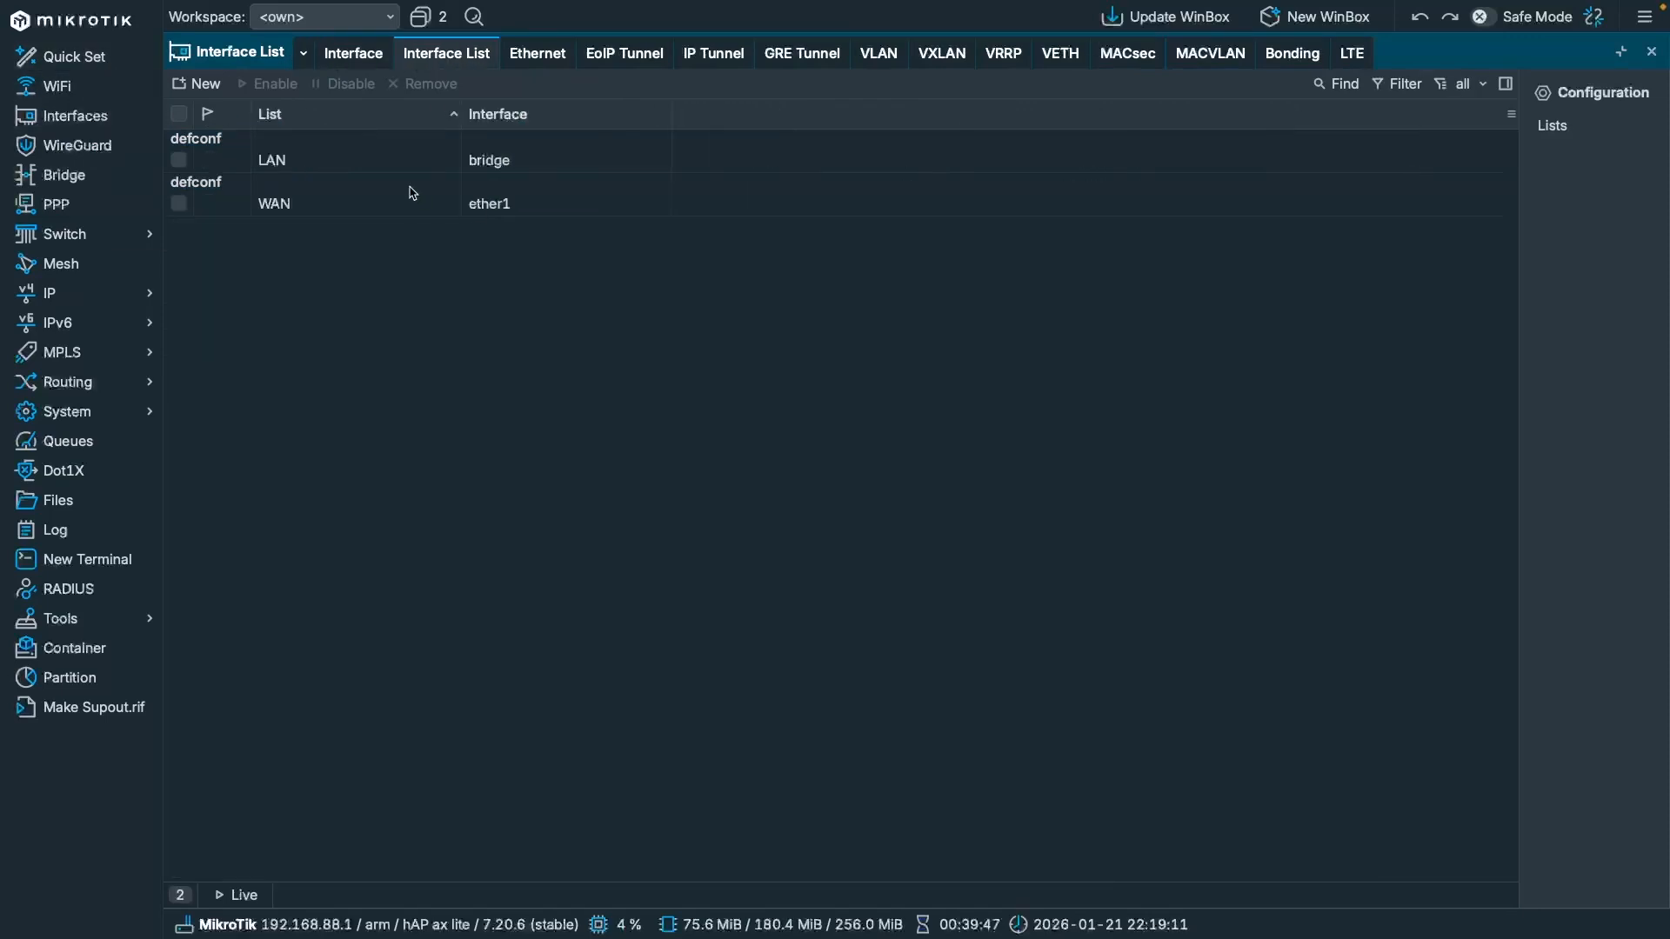
left_click(298, 210)
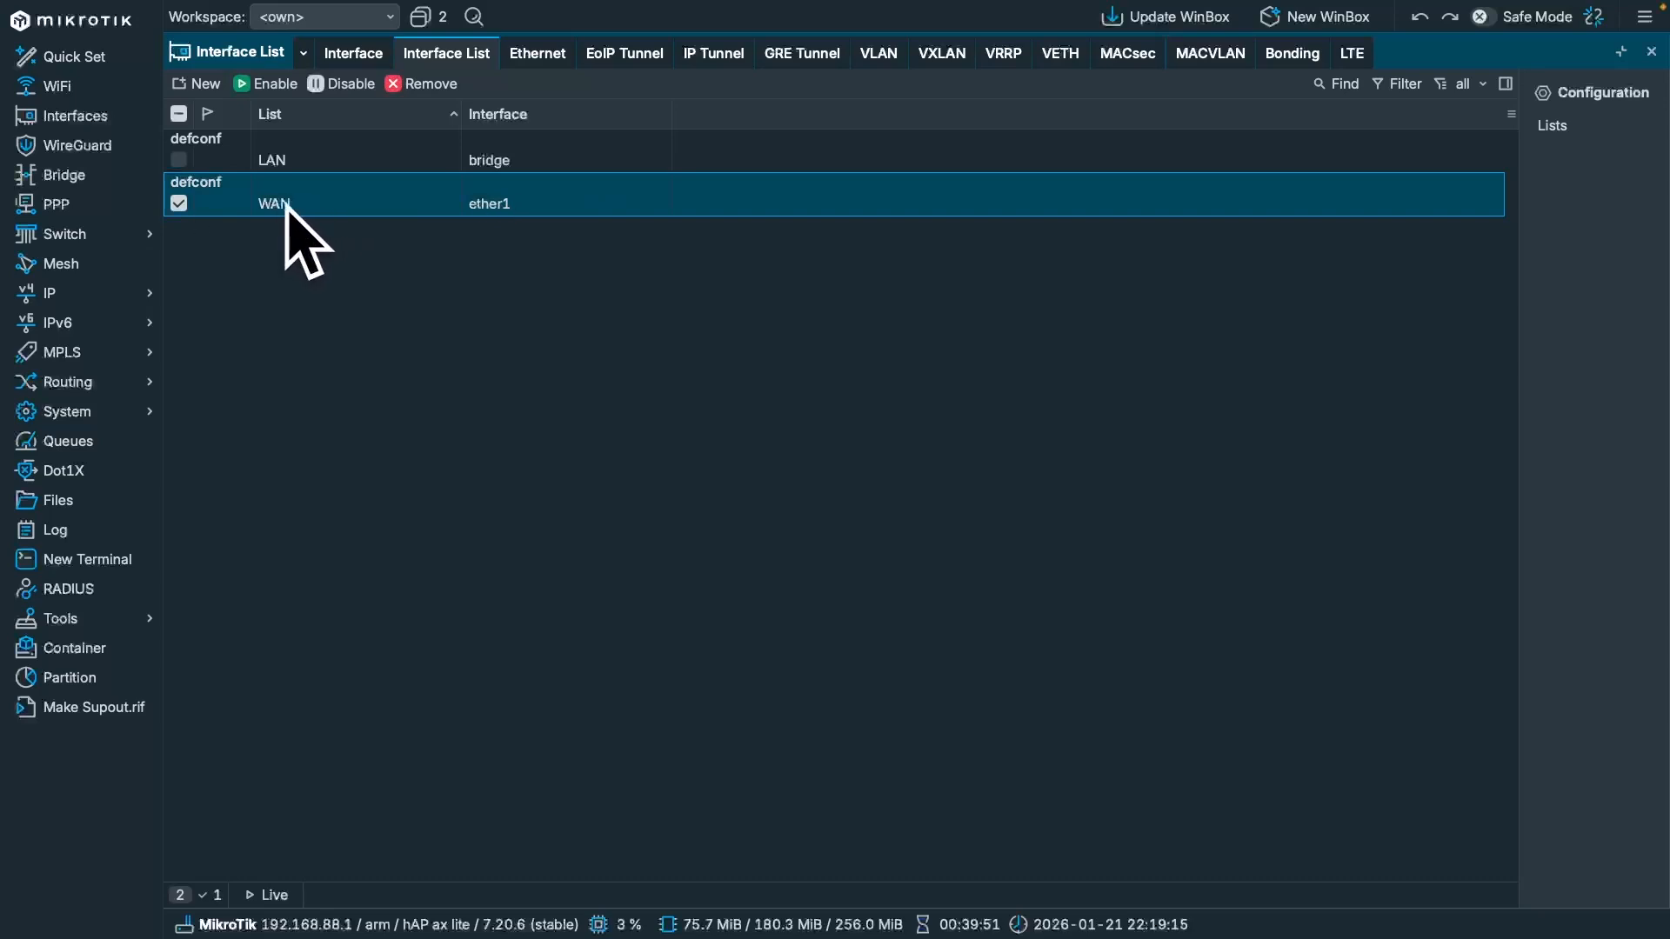
left_click(201, 227)
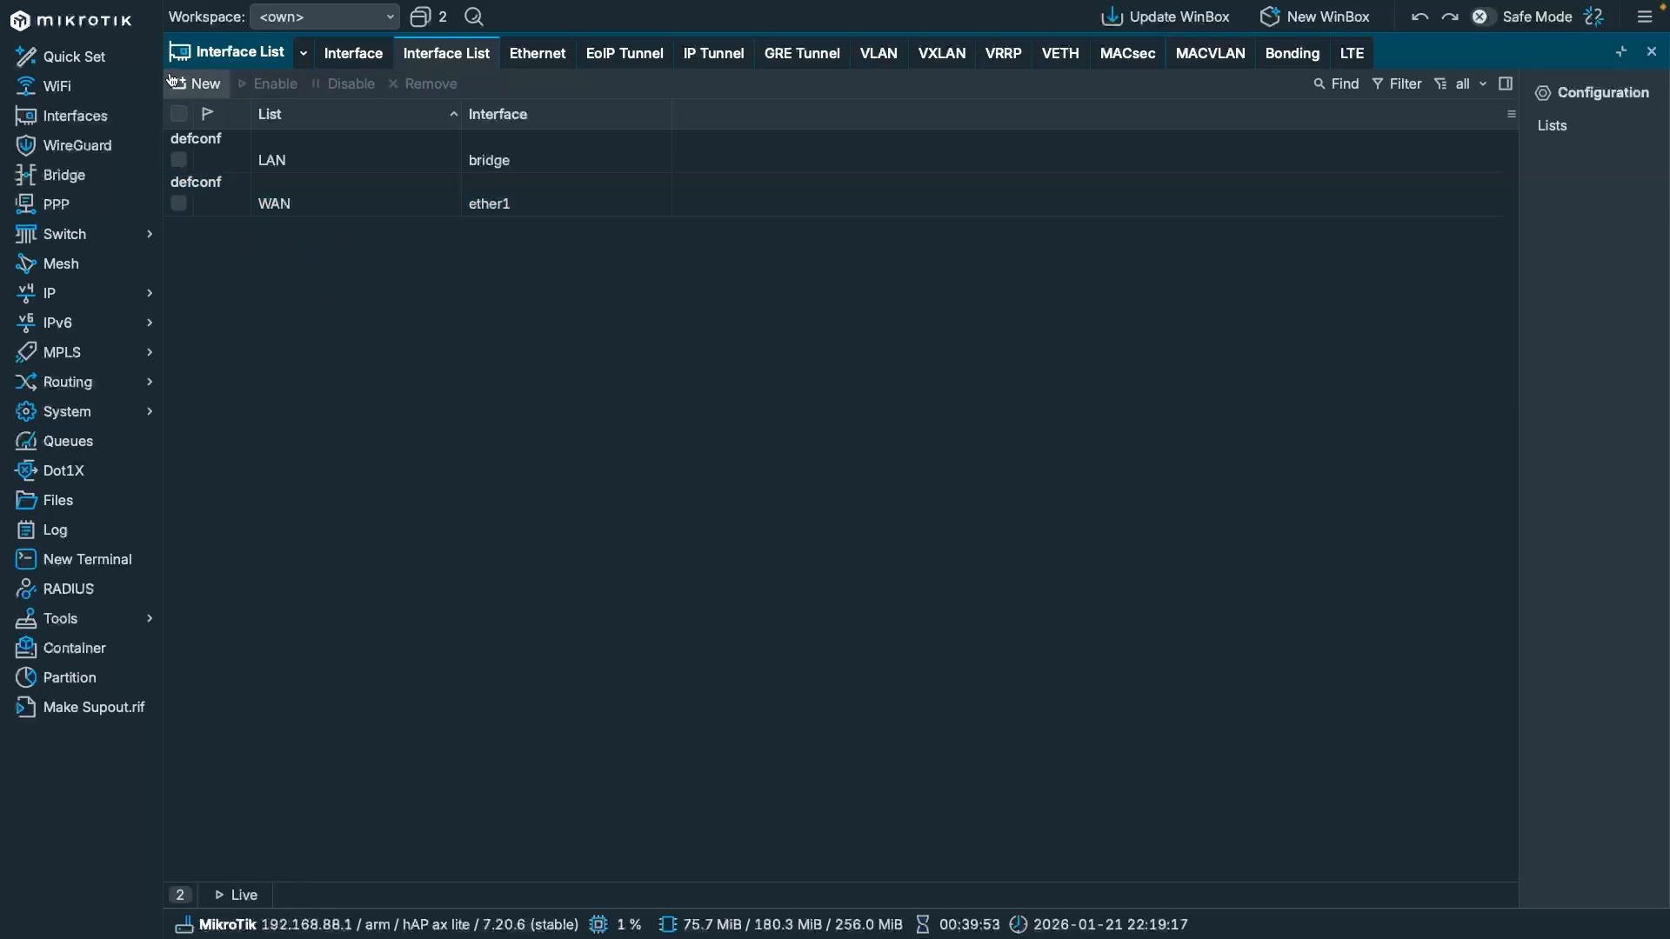
left_click(202, 87)
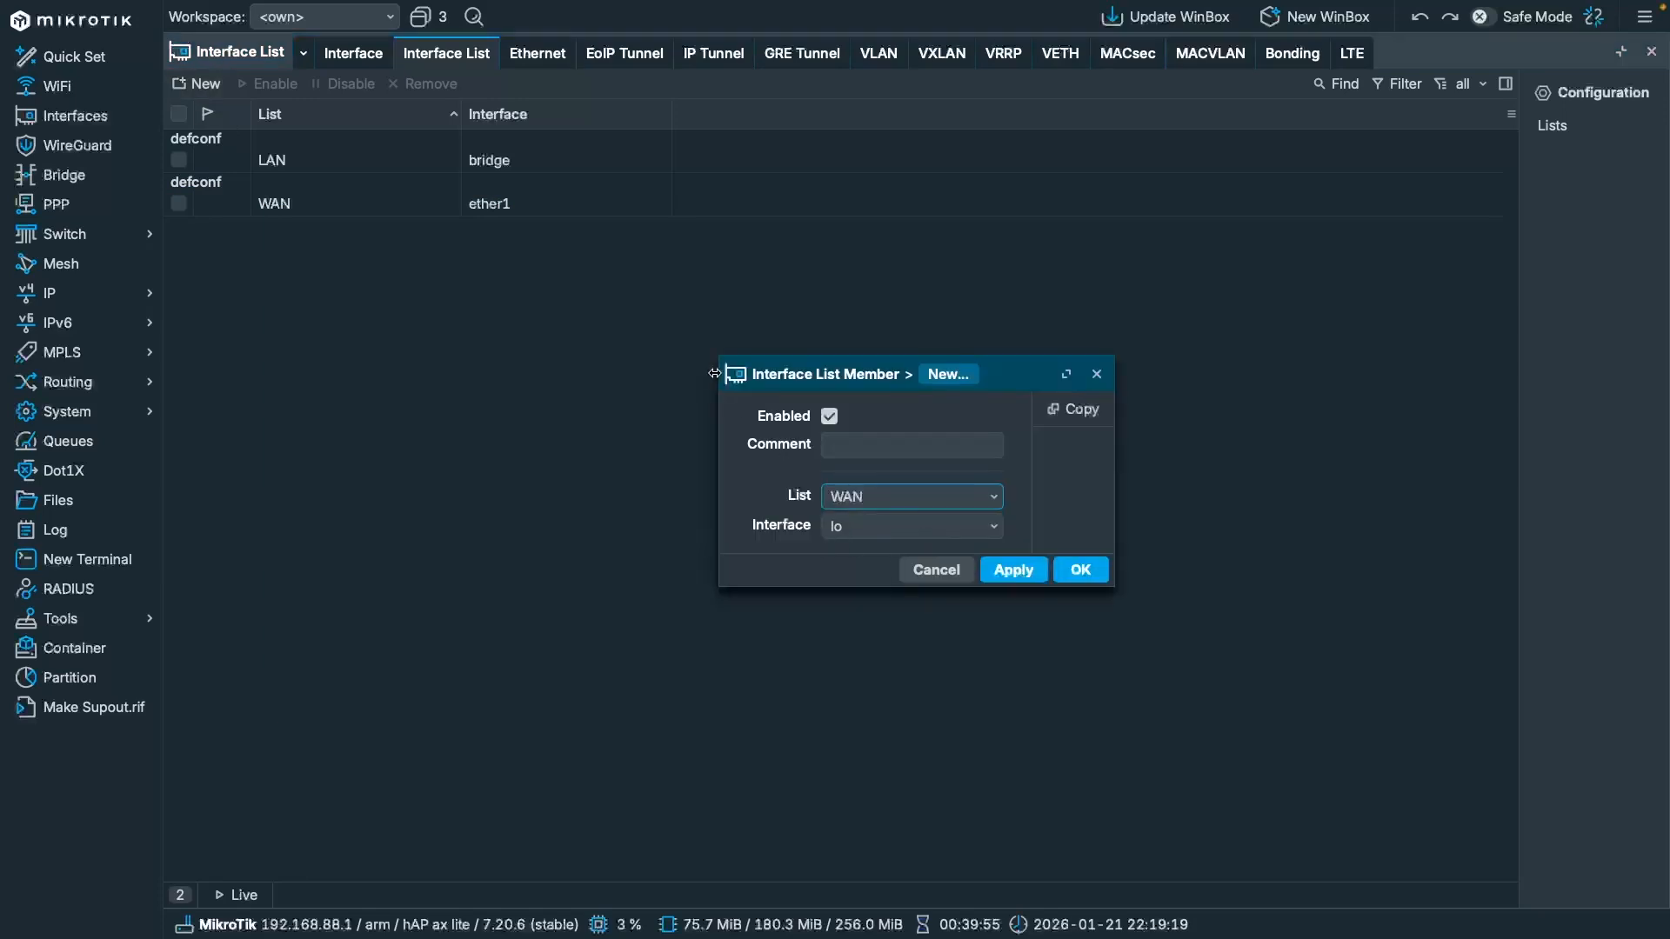
left_click(889, 529)
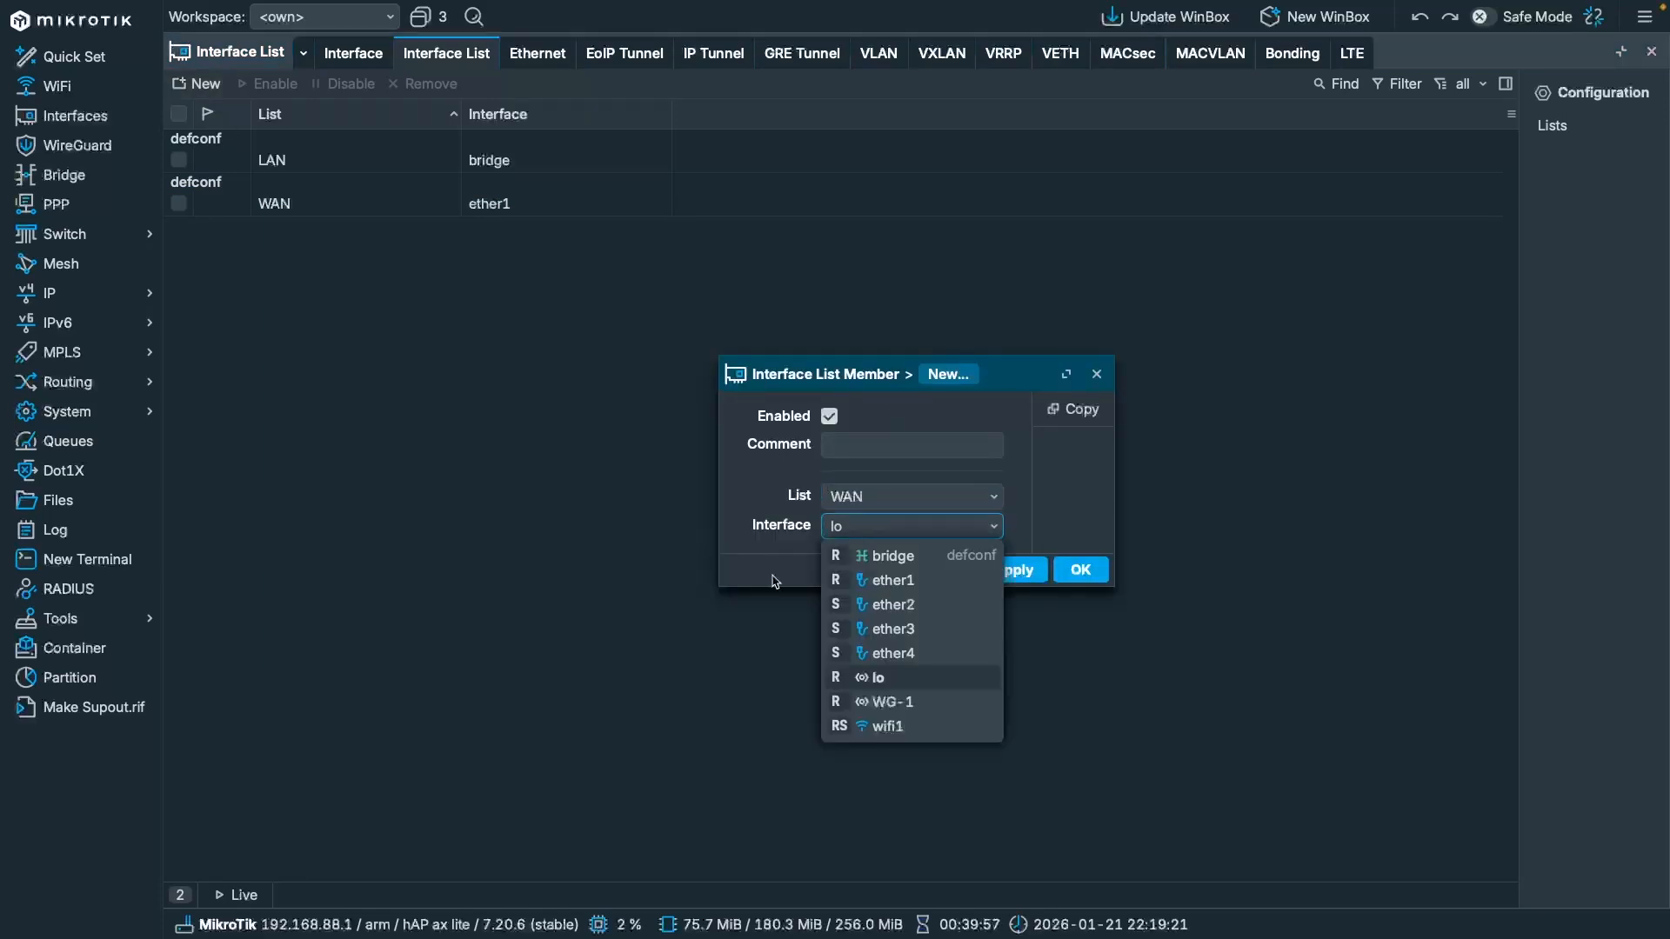
left_click(893, 703)
left_click(1078, 573)
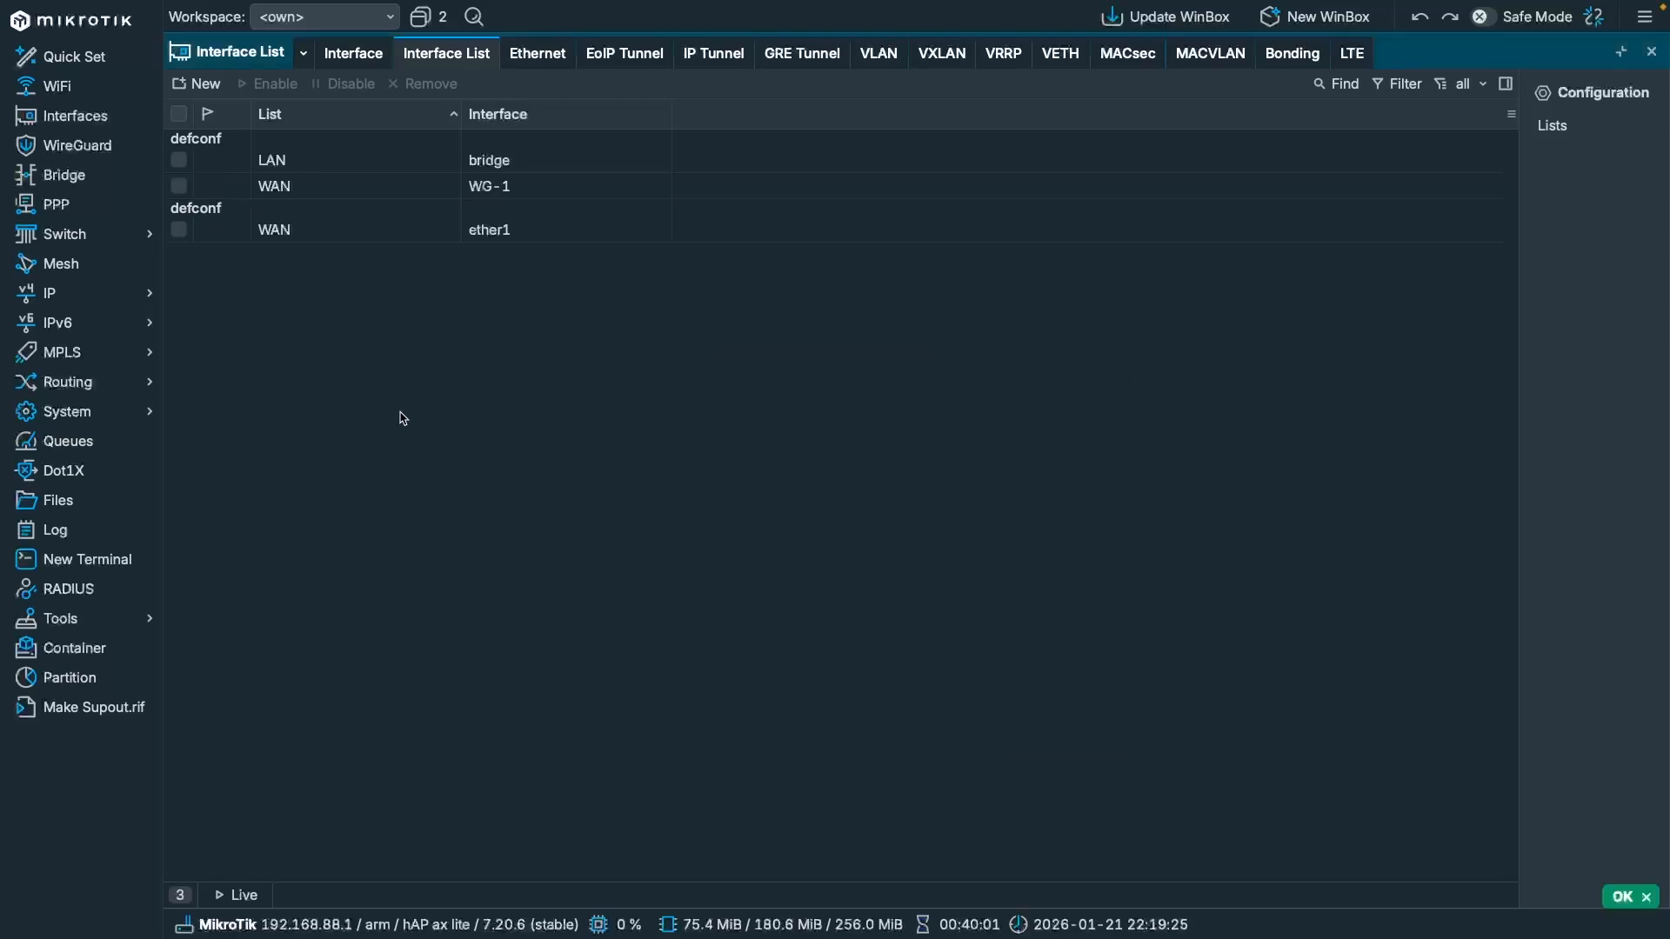
key("Escape")
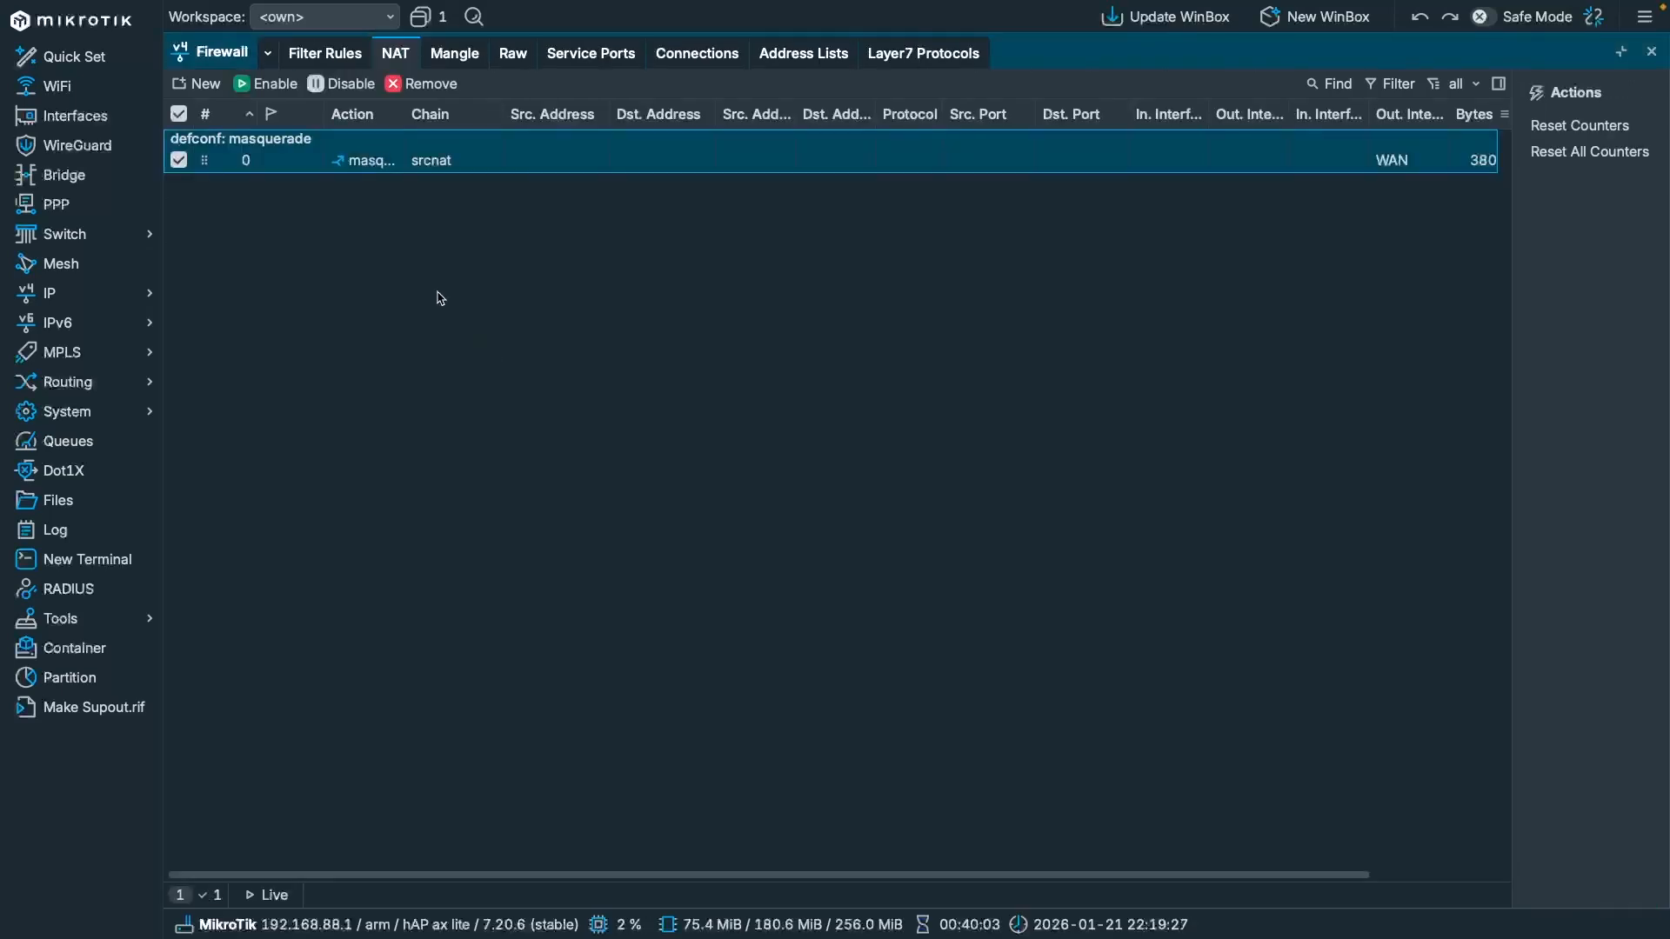
Step: Switch to the terminal and test connectivity by pinging 1.1.1.1, stopping after a few replies
key("ctrl+Right")
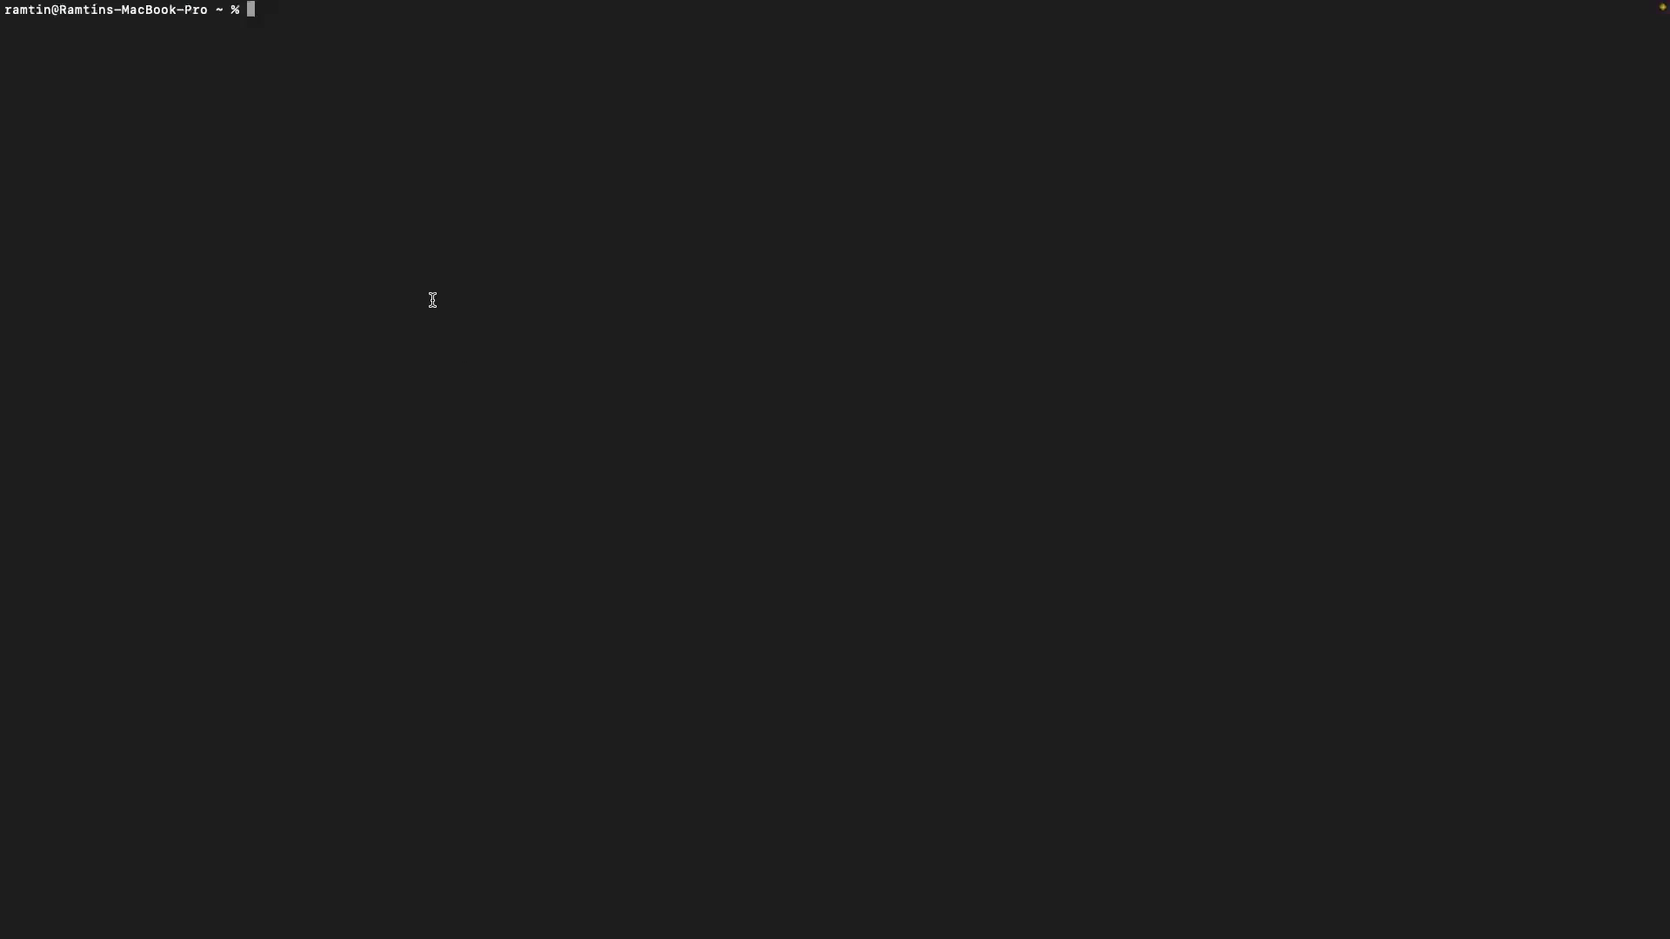
type("ping 1.1.1.1")
key("Return")
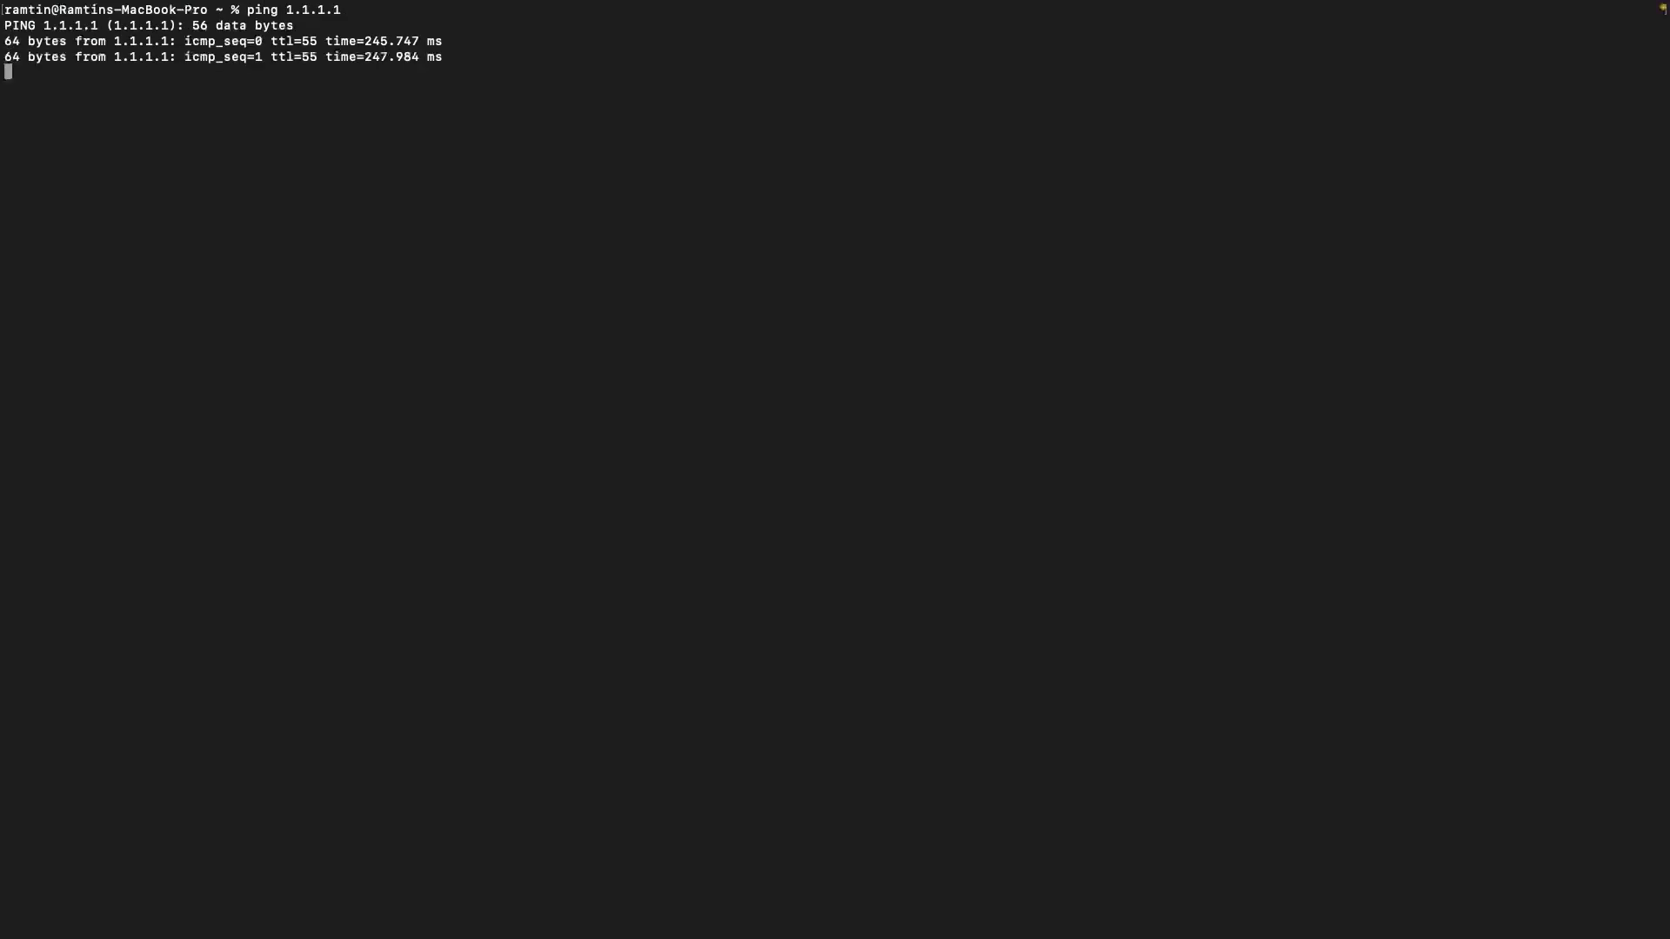
key("ctrl+c")
key("Return")
key("Return")
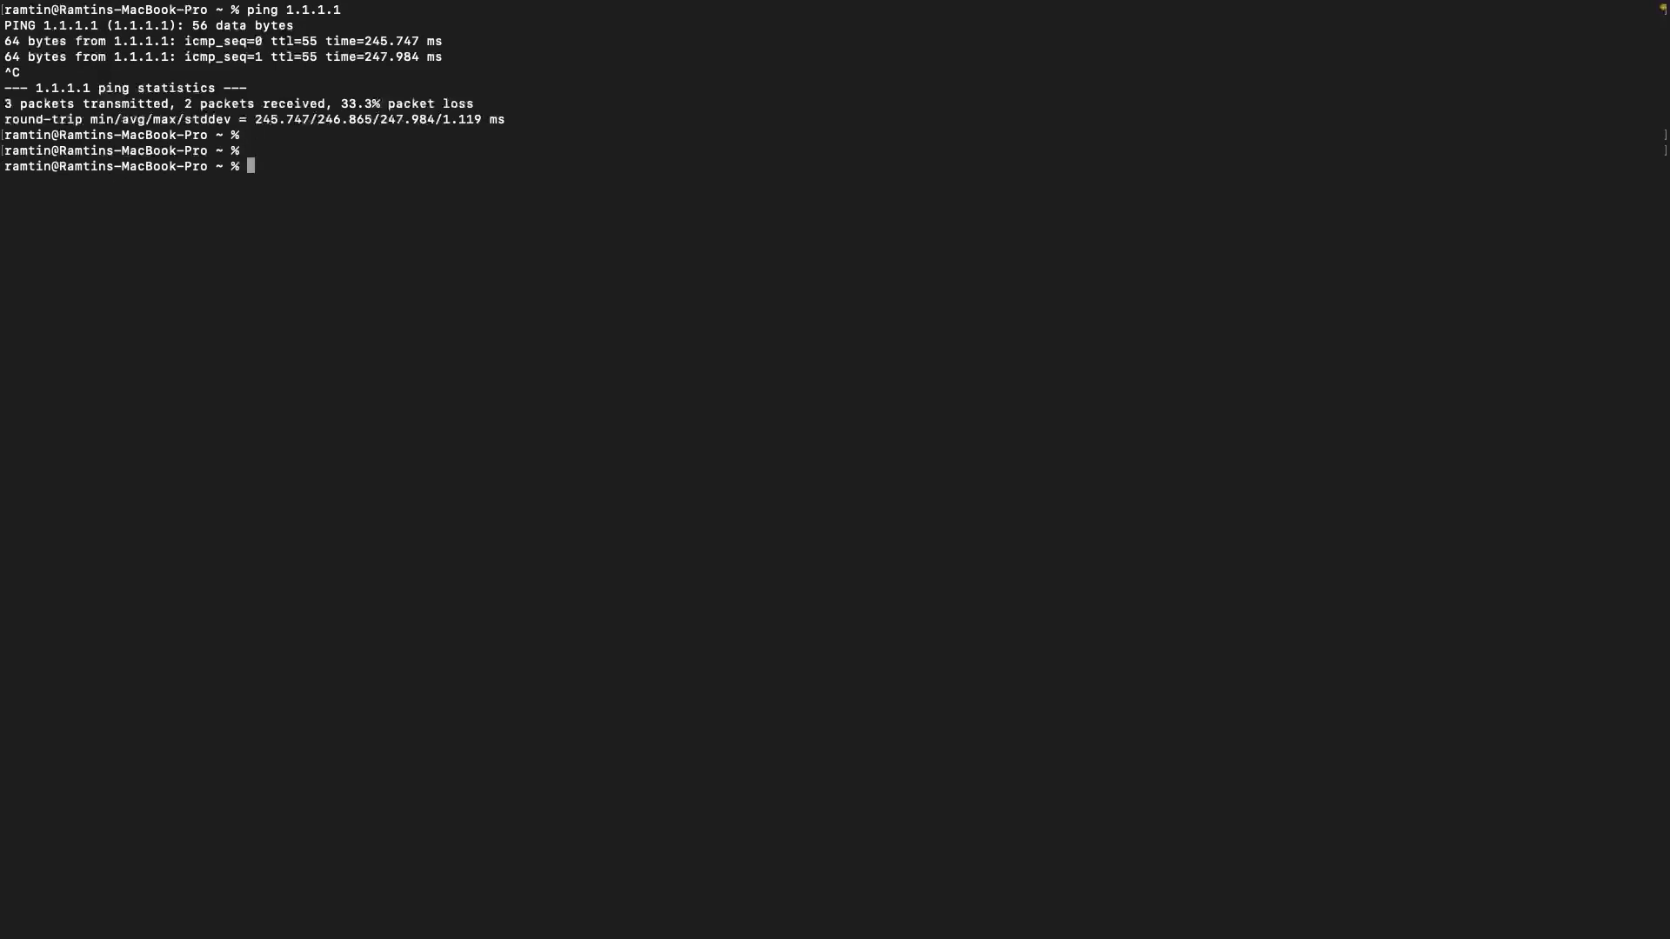
Step: Switch back to WinBox, set the MTU of WireGuard interface WG-1 to 1360, save it and close the WireGuard window
key("ctrl+Left")
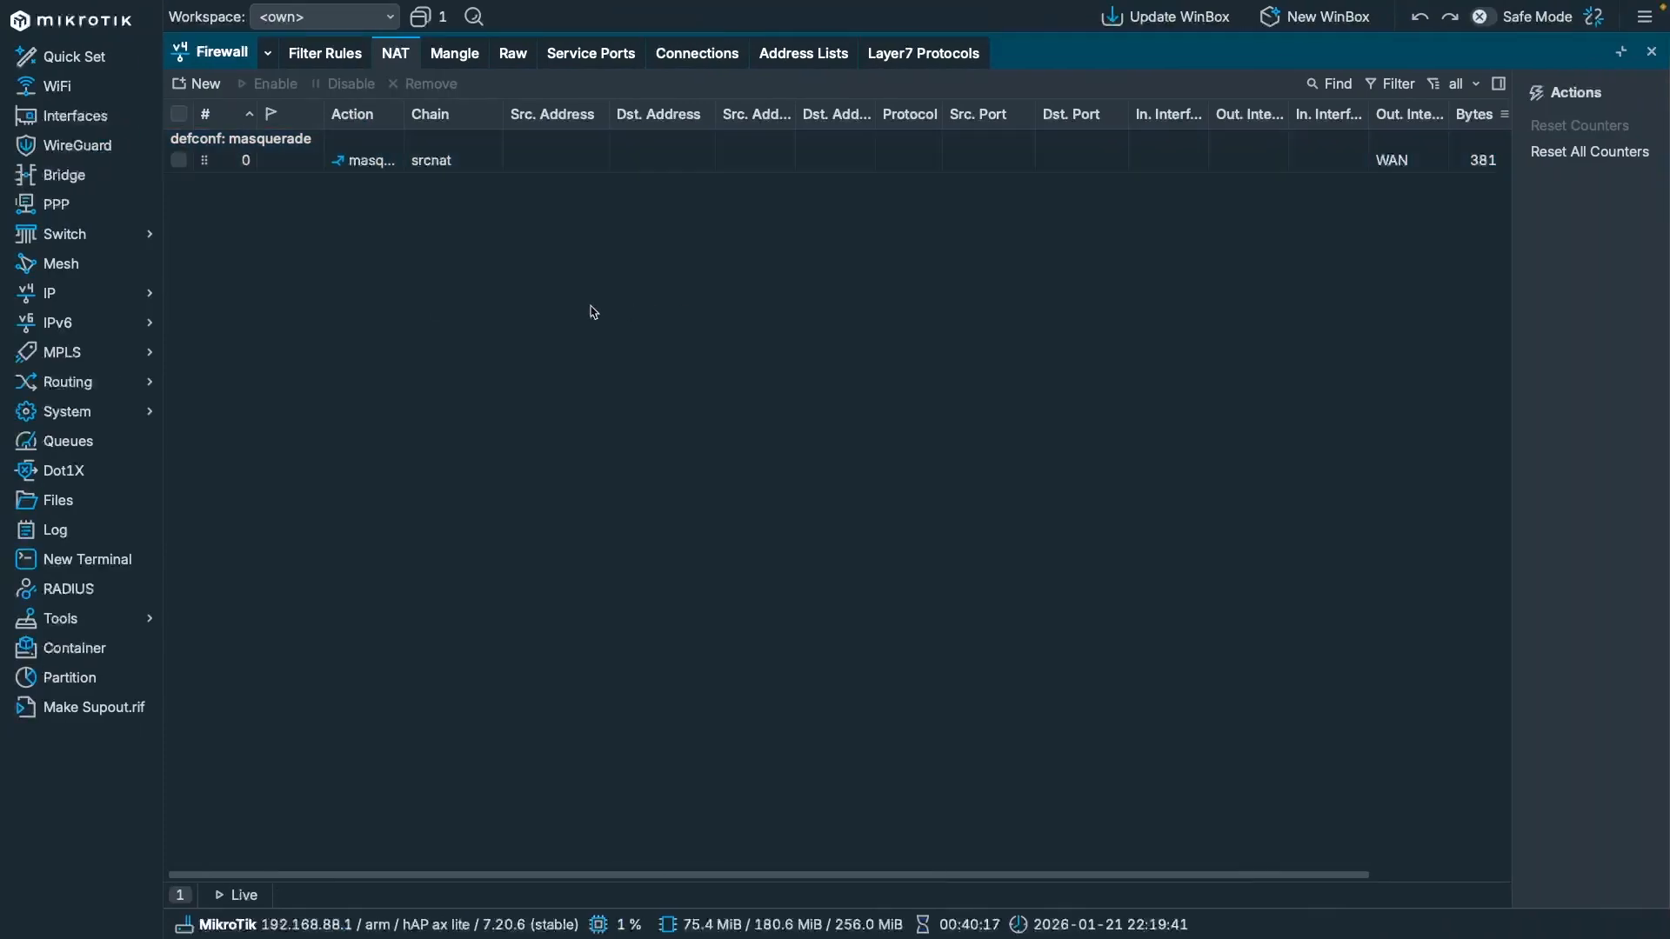
left_click(121, 145)
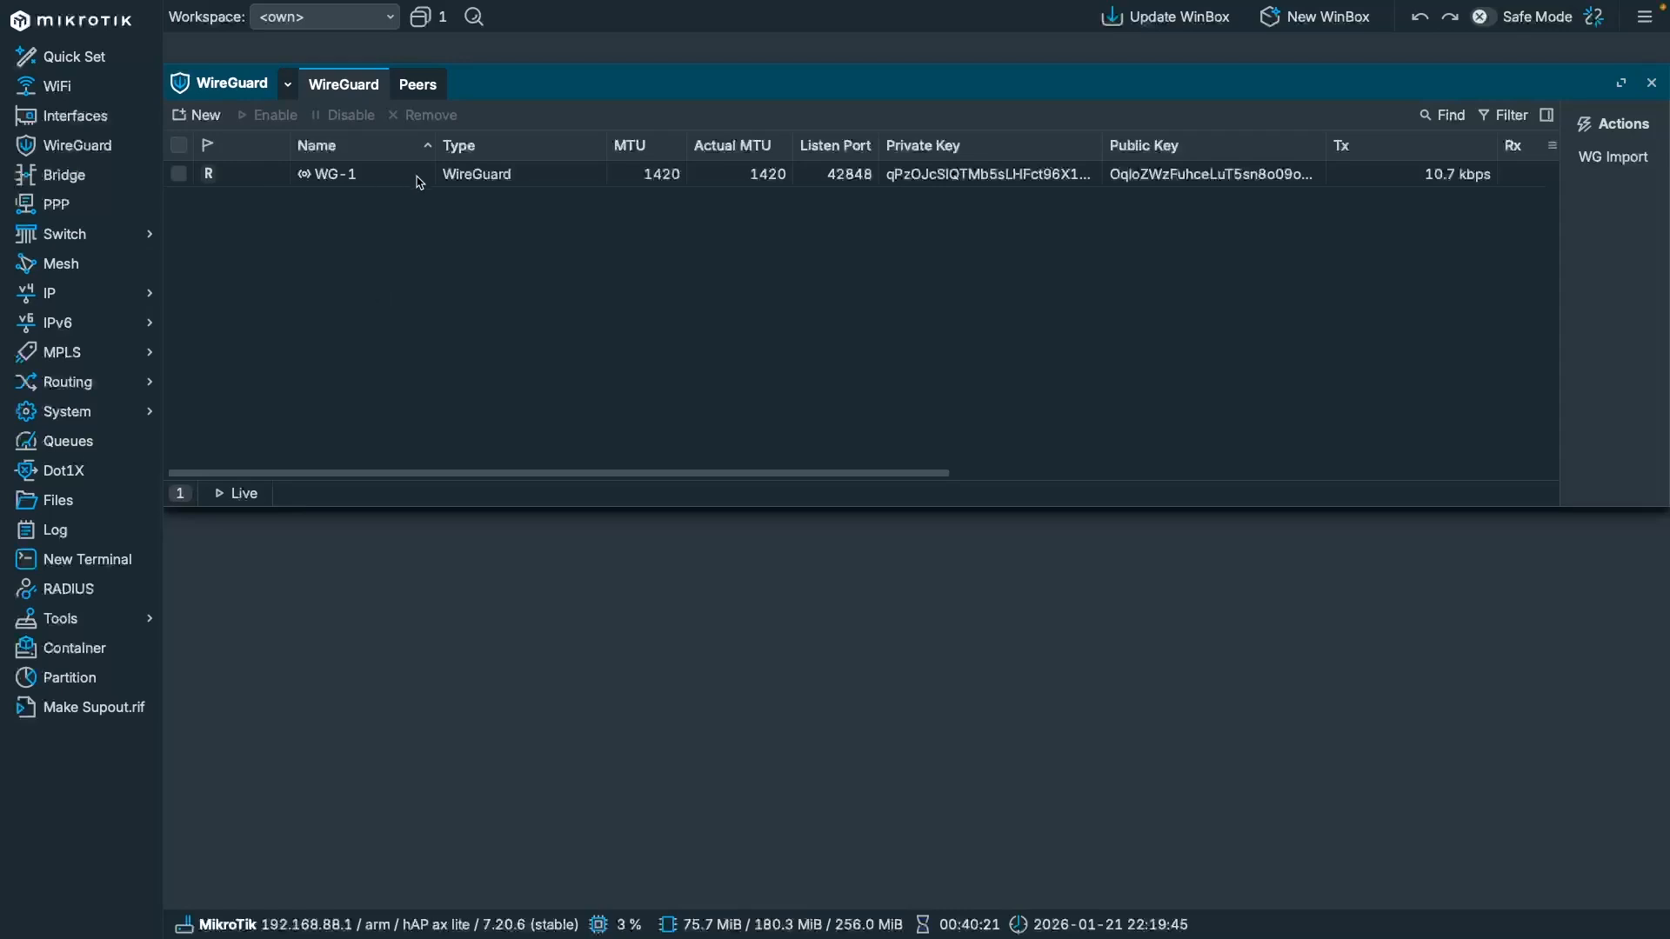
double_click(420, 182)
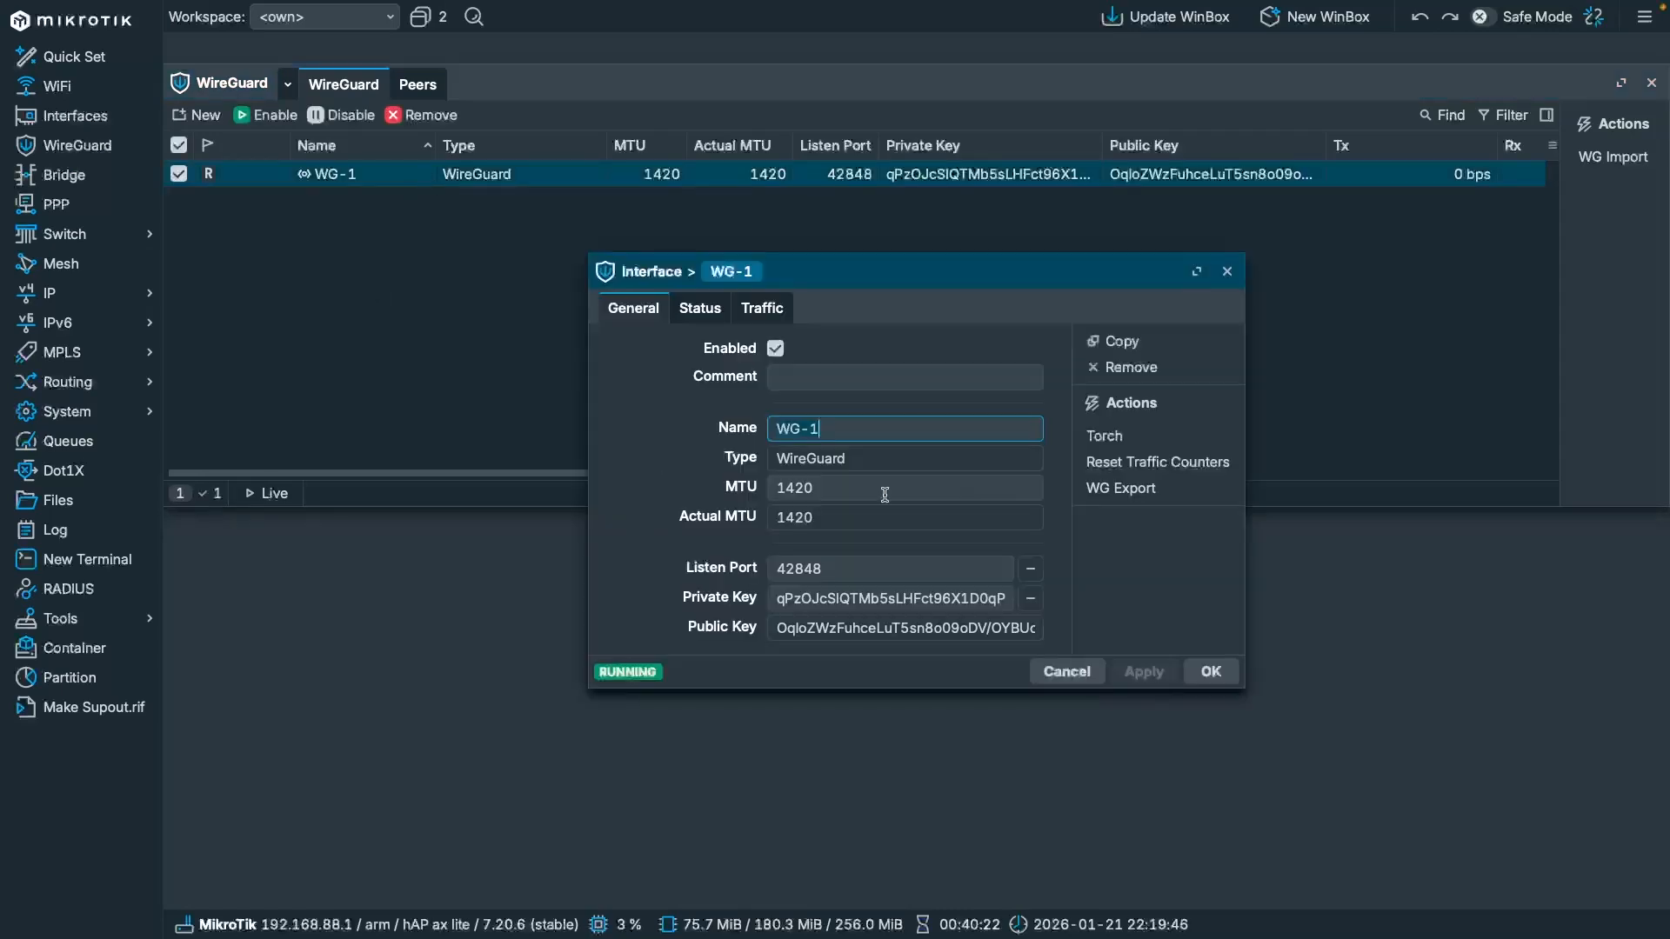
left_click(831, 508)
double_click(832, 489)
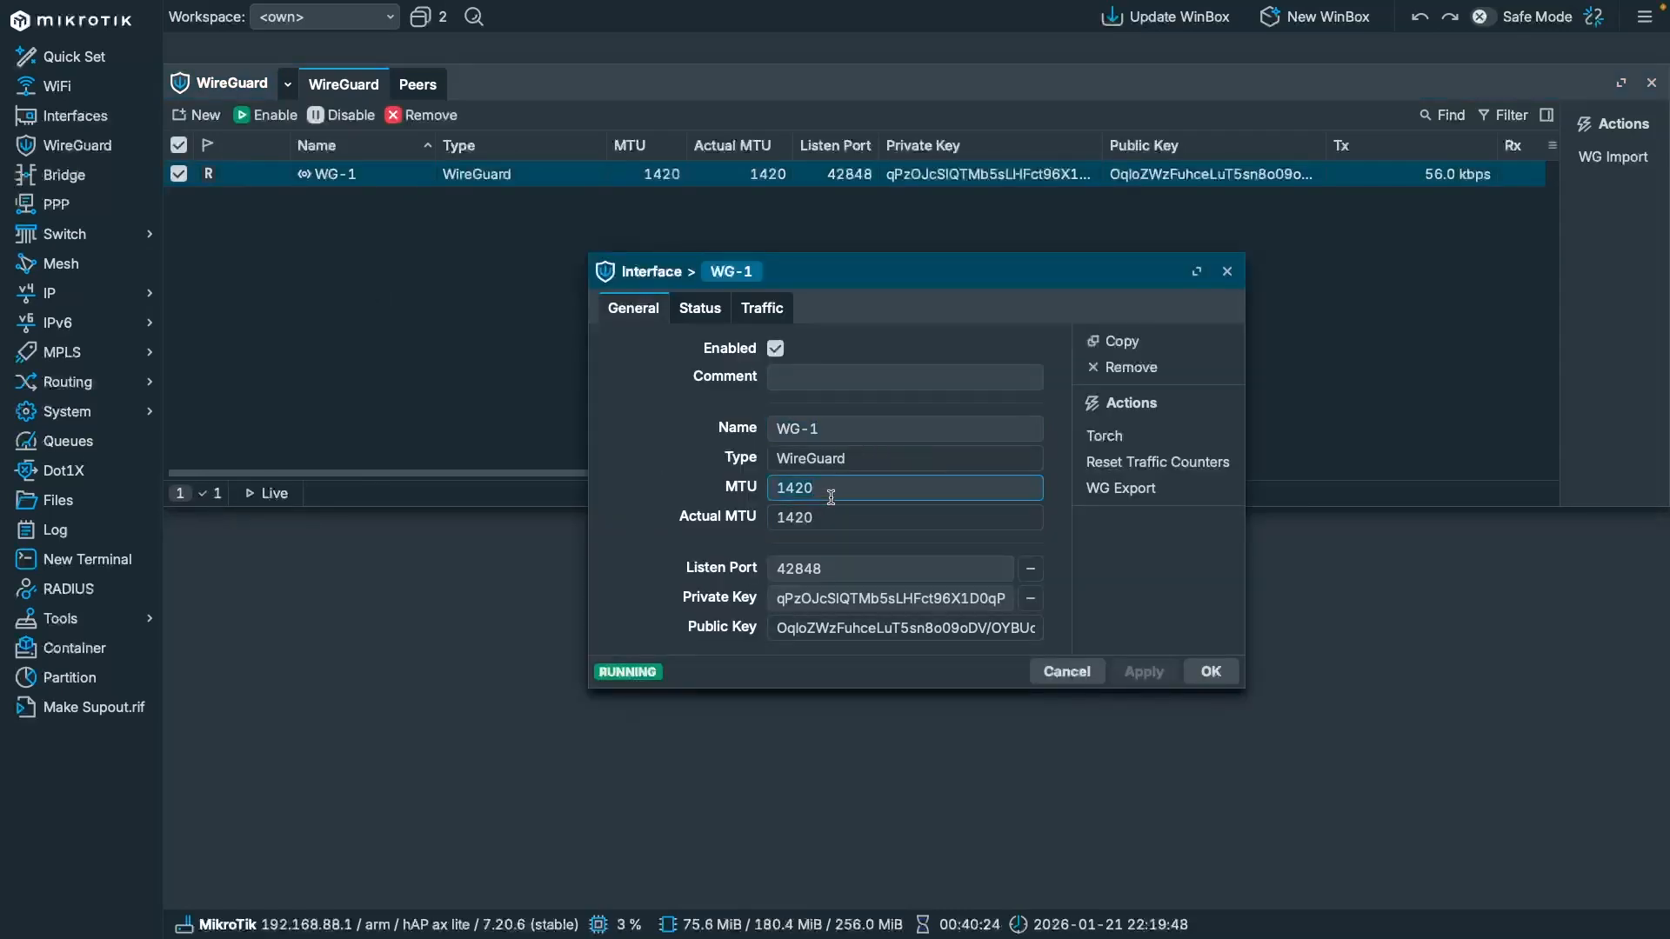
type("13")
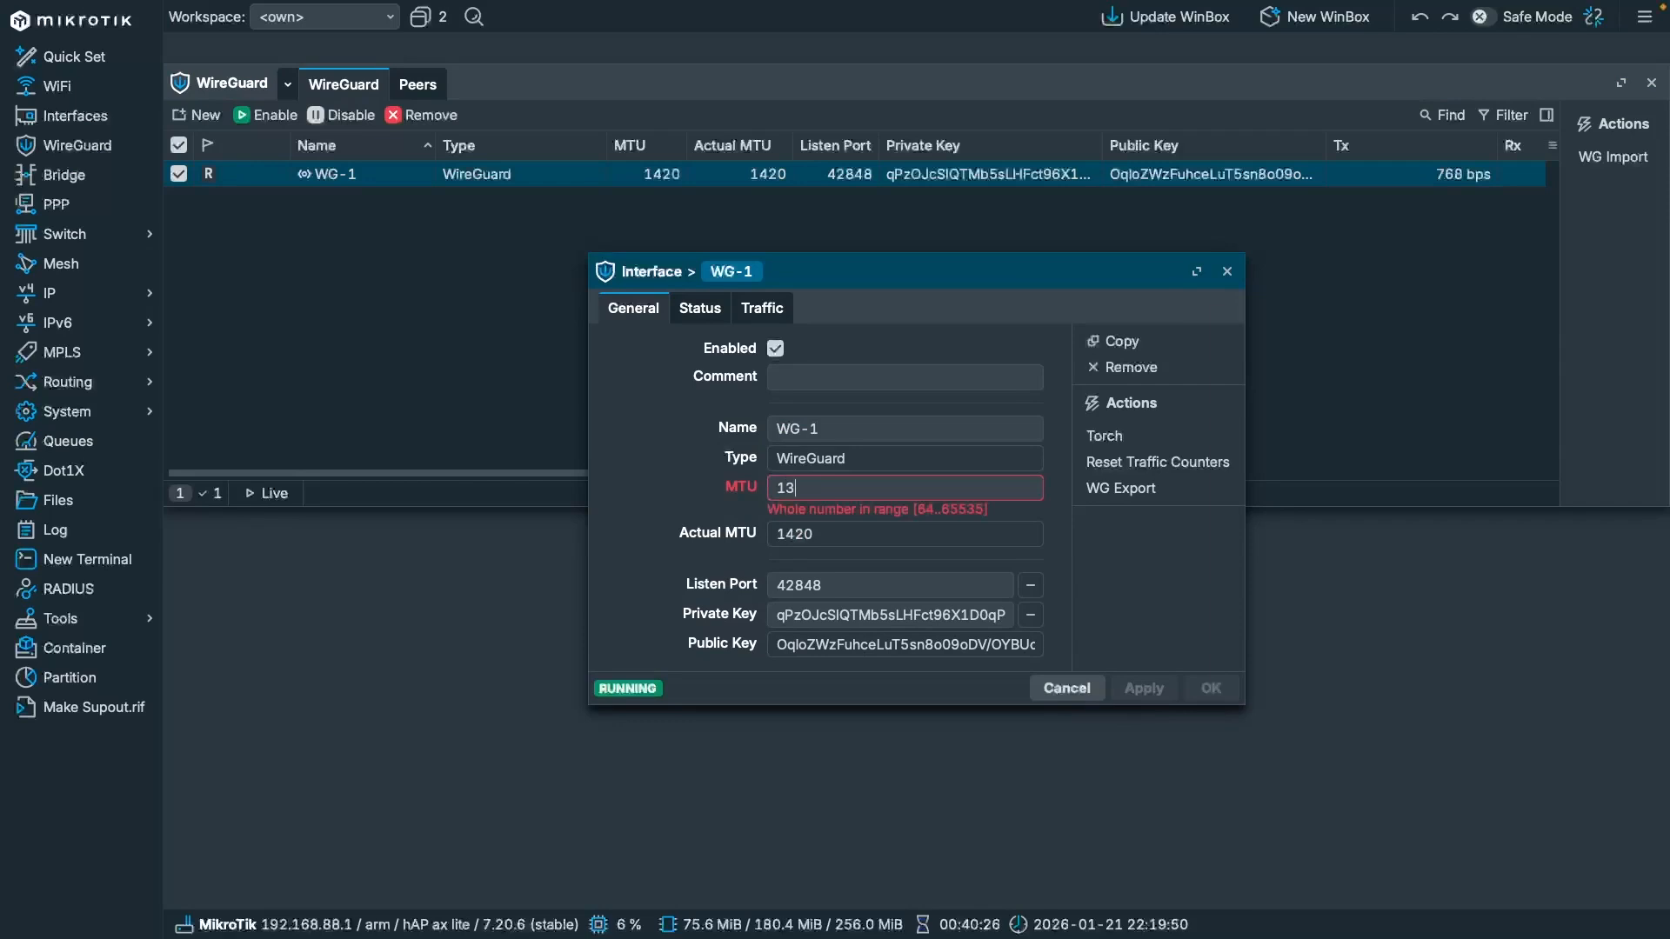
type("60")
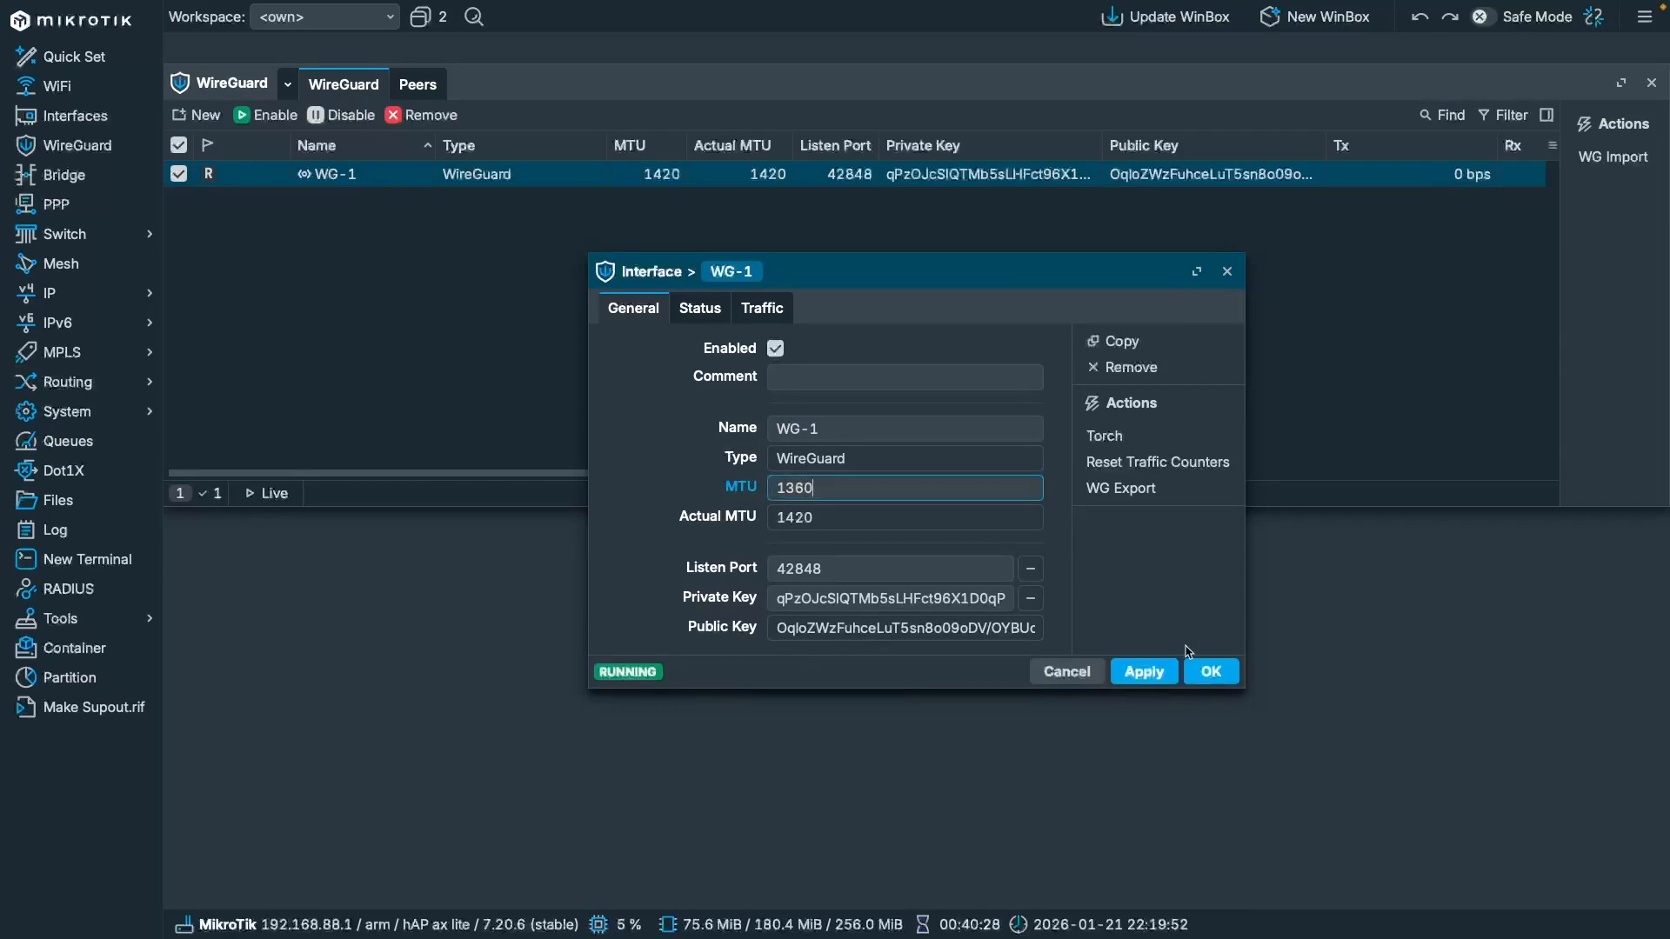
left_click(1143, 672)
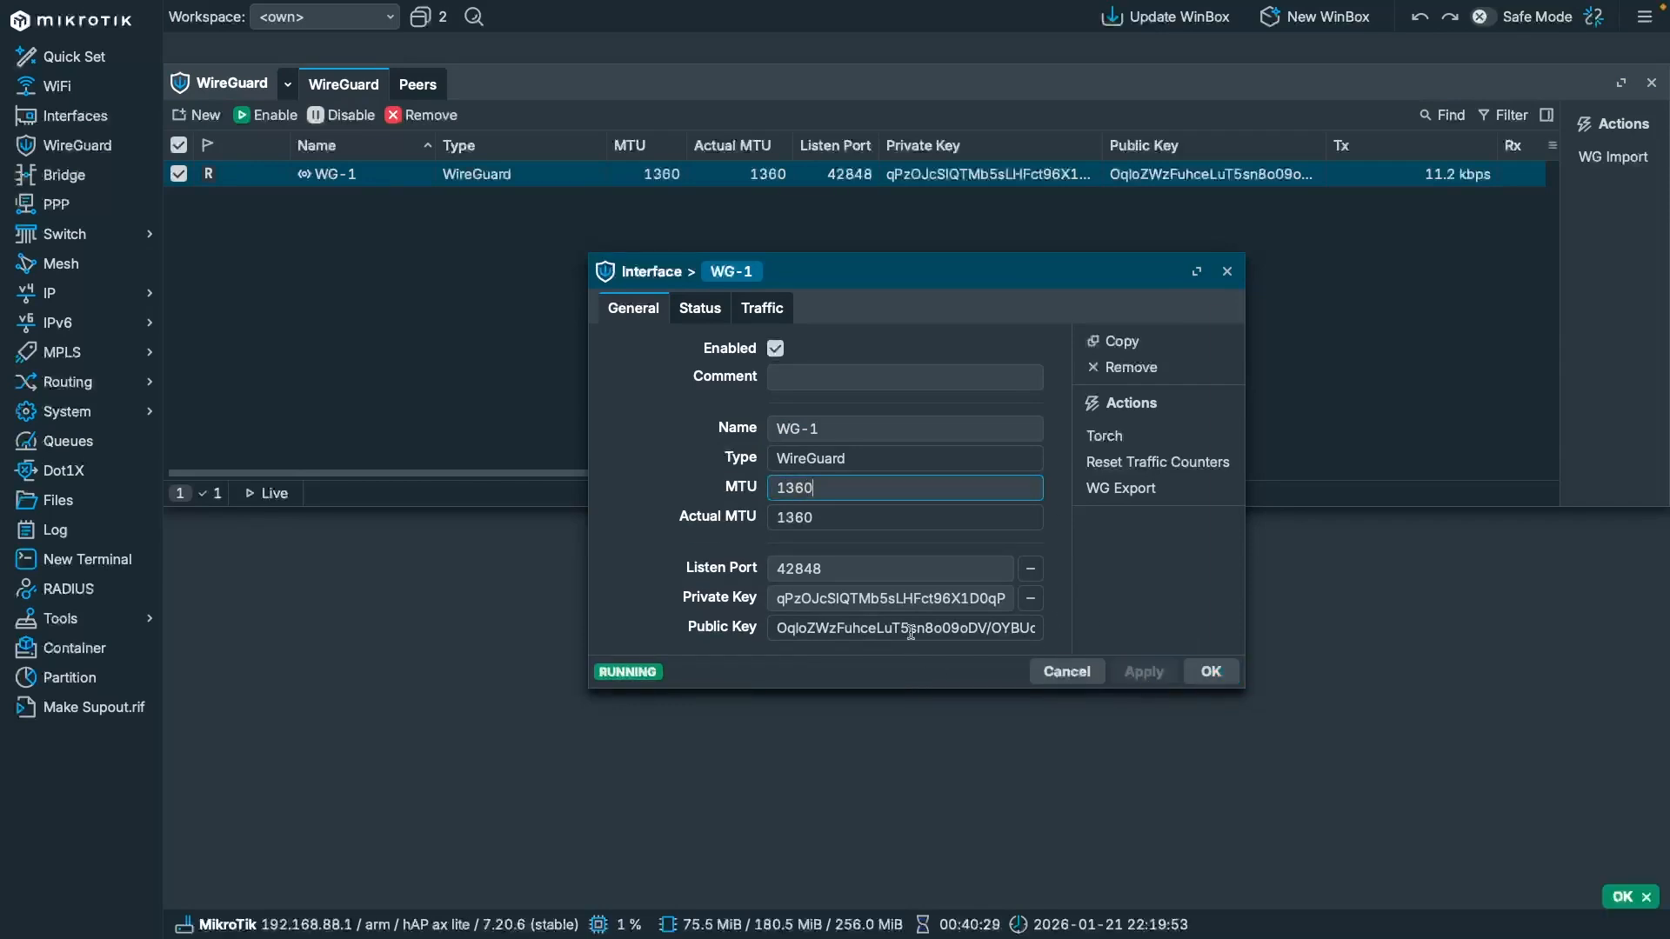
left_click(1211, 672)
left_click(699, 333)
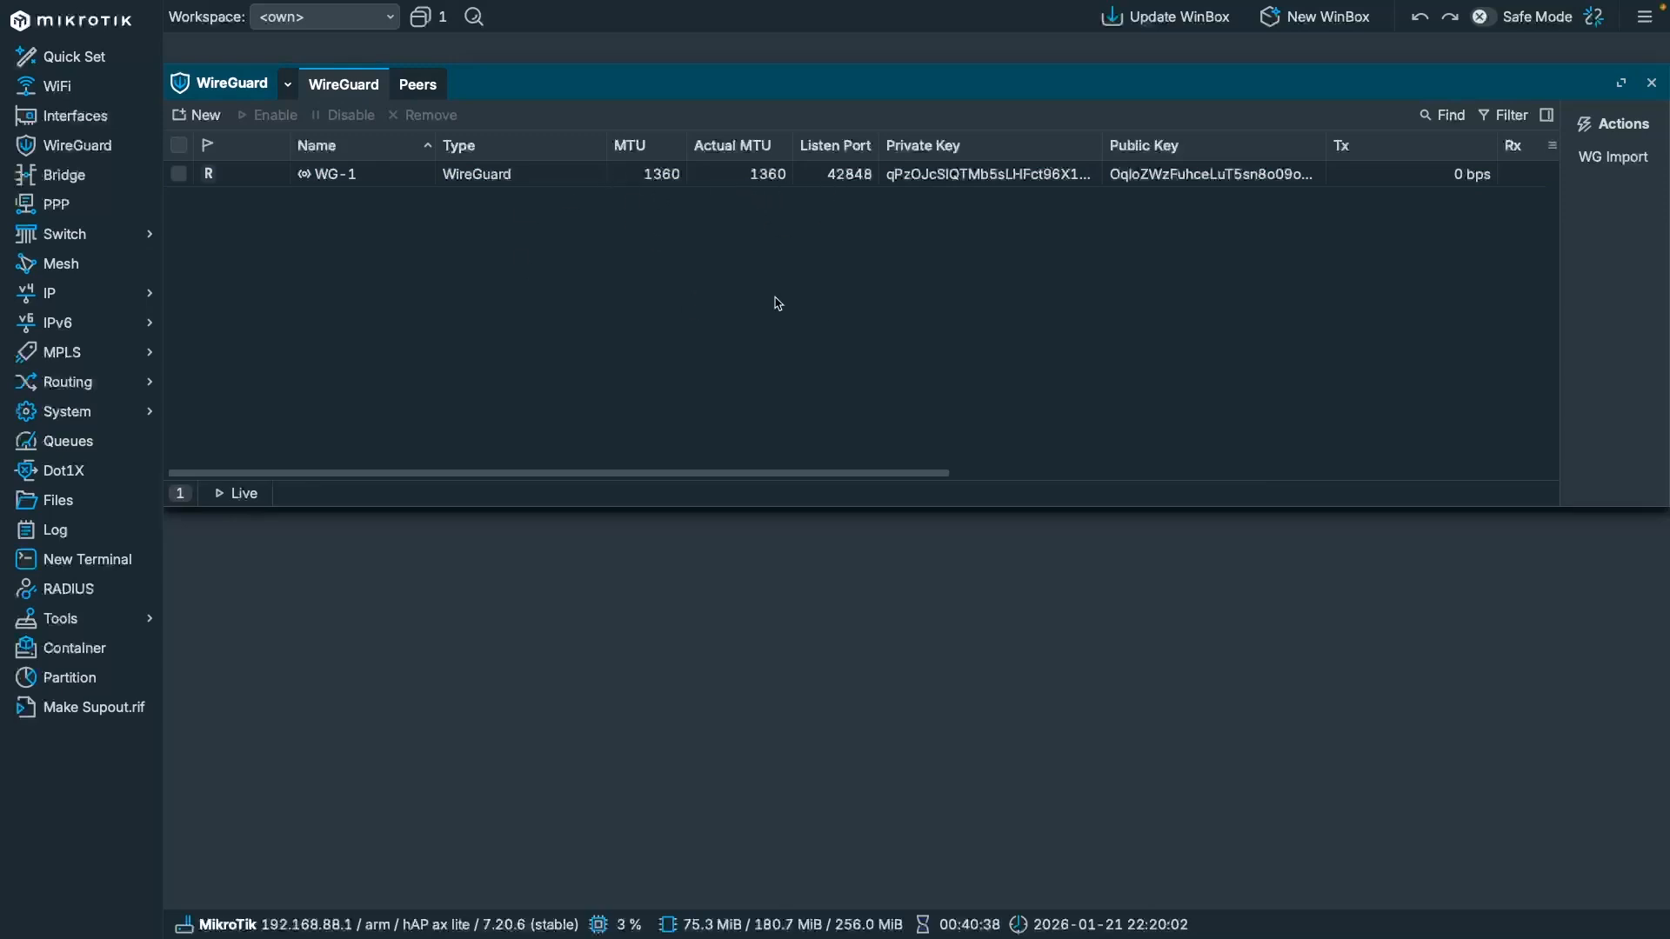
key("Escape")
Step: Start a new firewall mangle rule and set its chain to forward
left_click(82, 303)
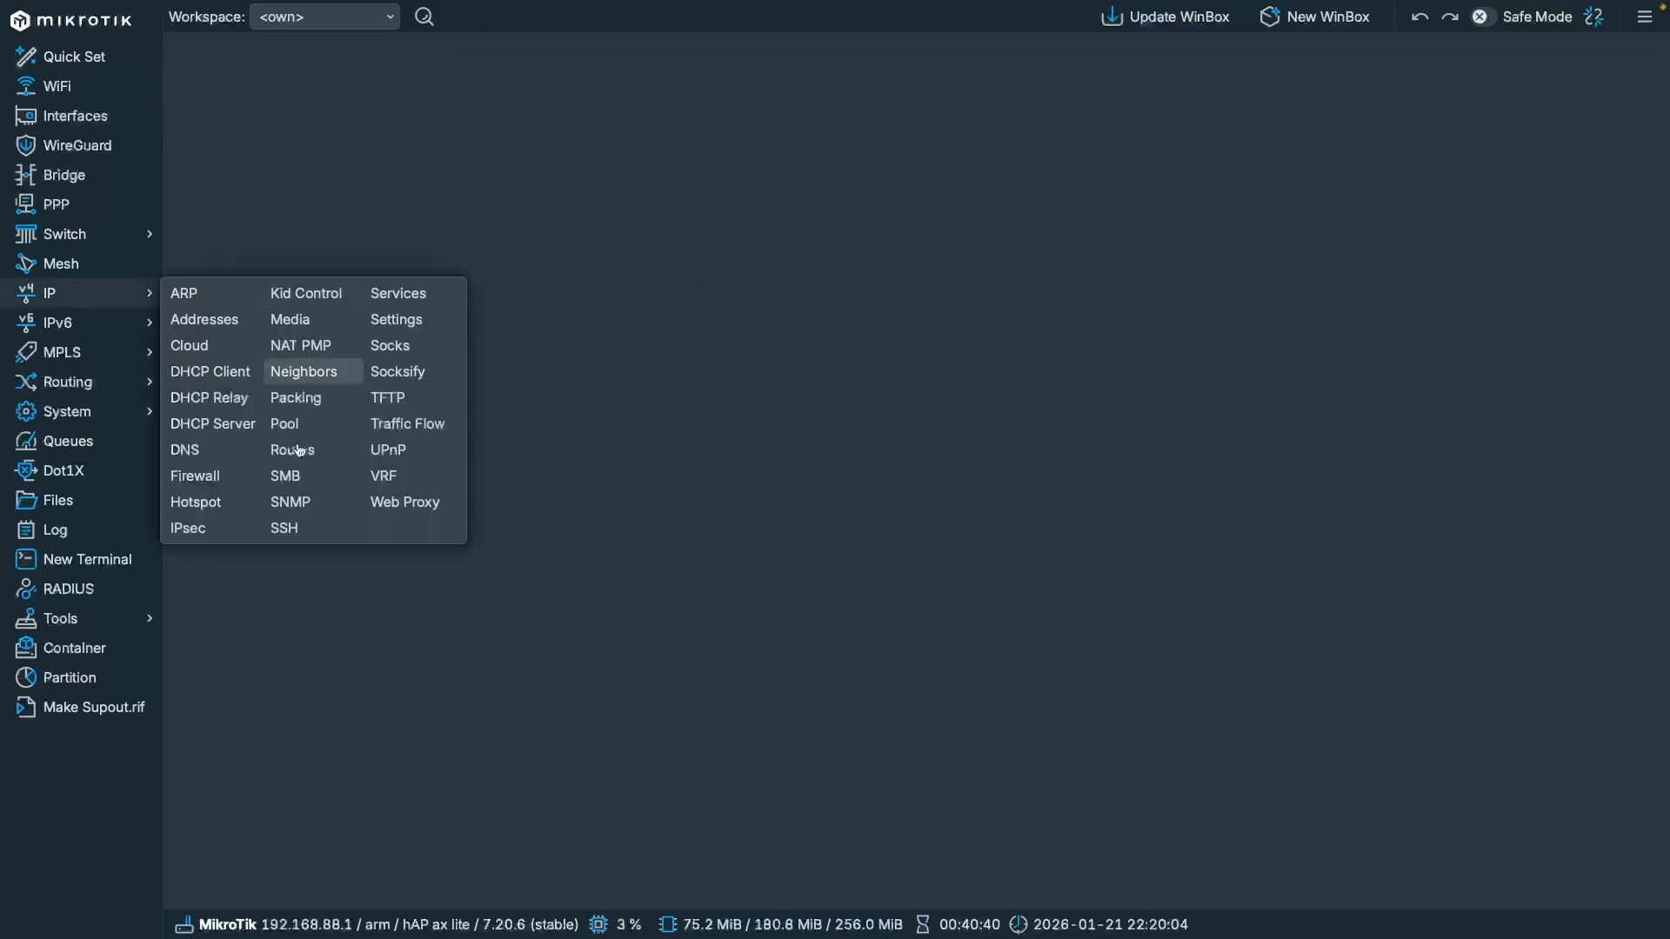
left_click(211, 475)
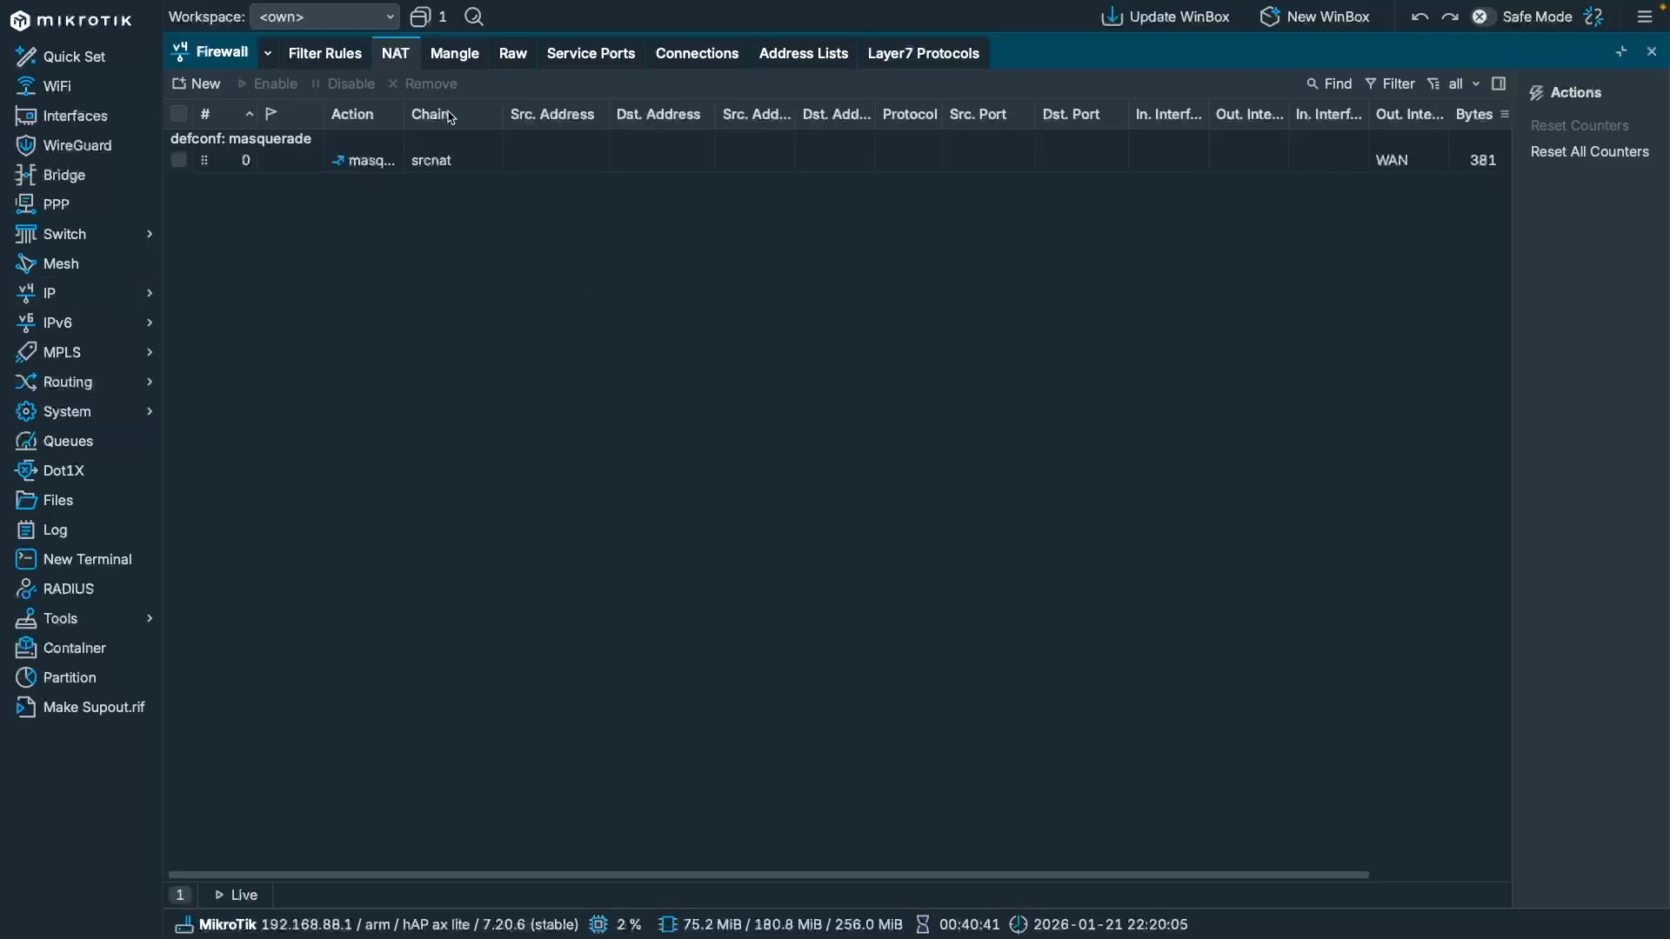
left_click(458, 53)
left_click(200, 83)
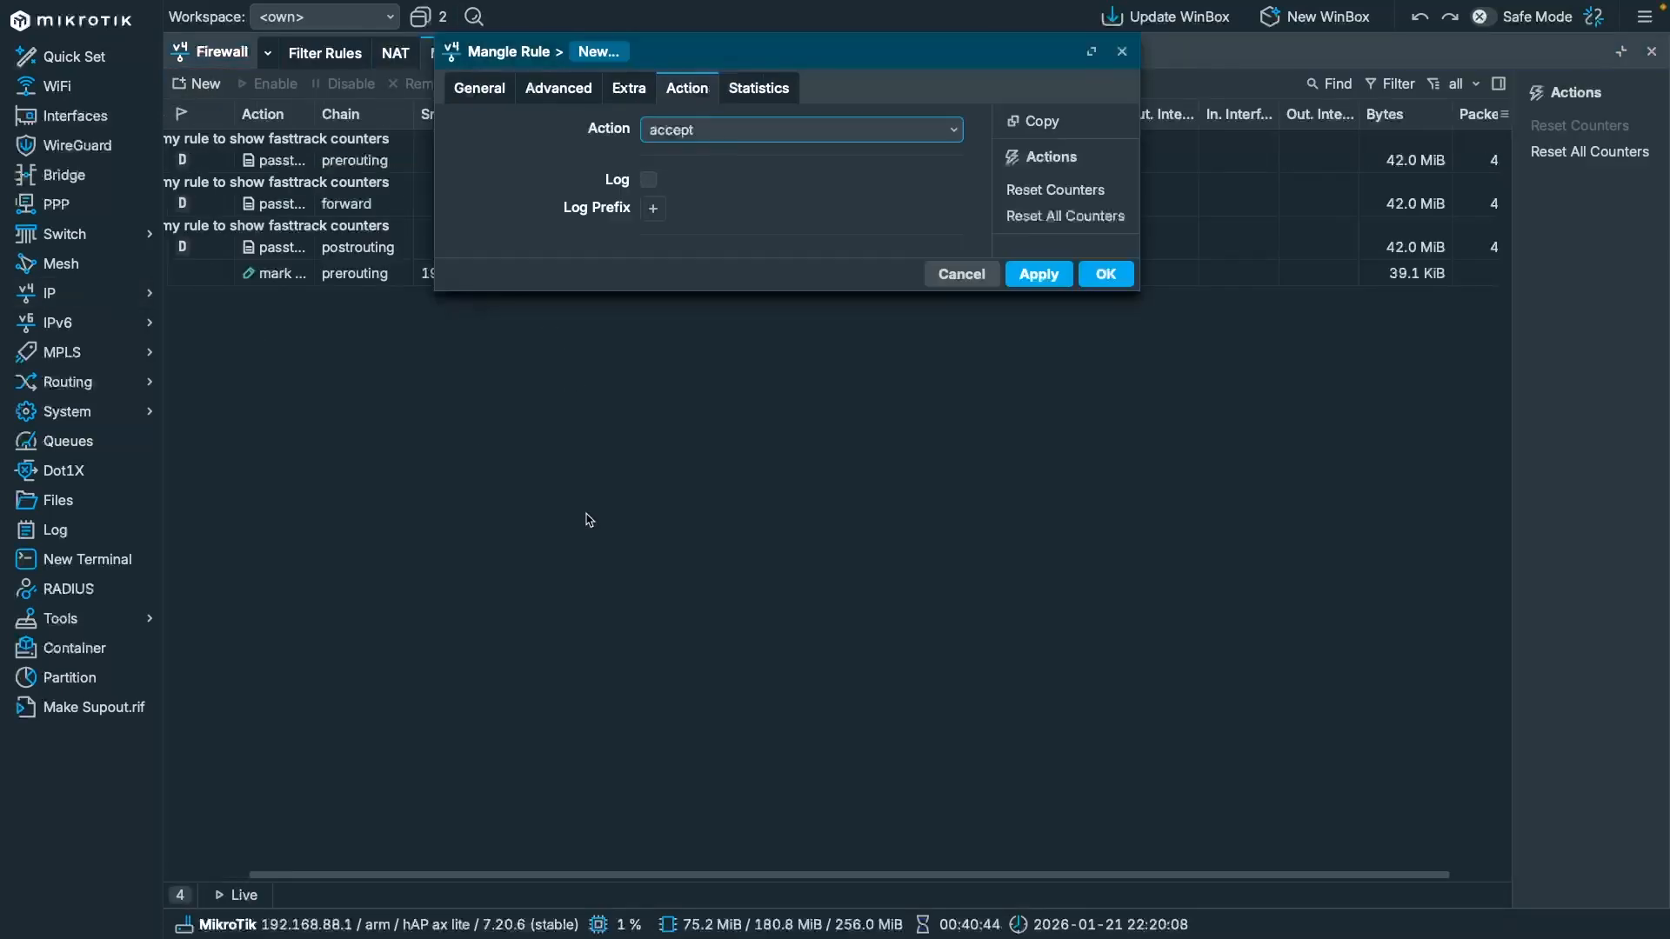
left_click(470, 90)
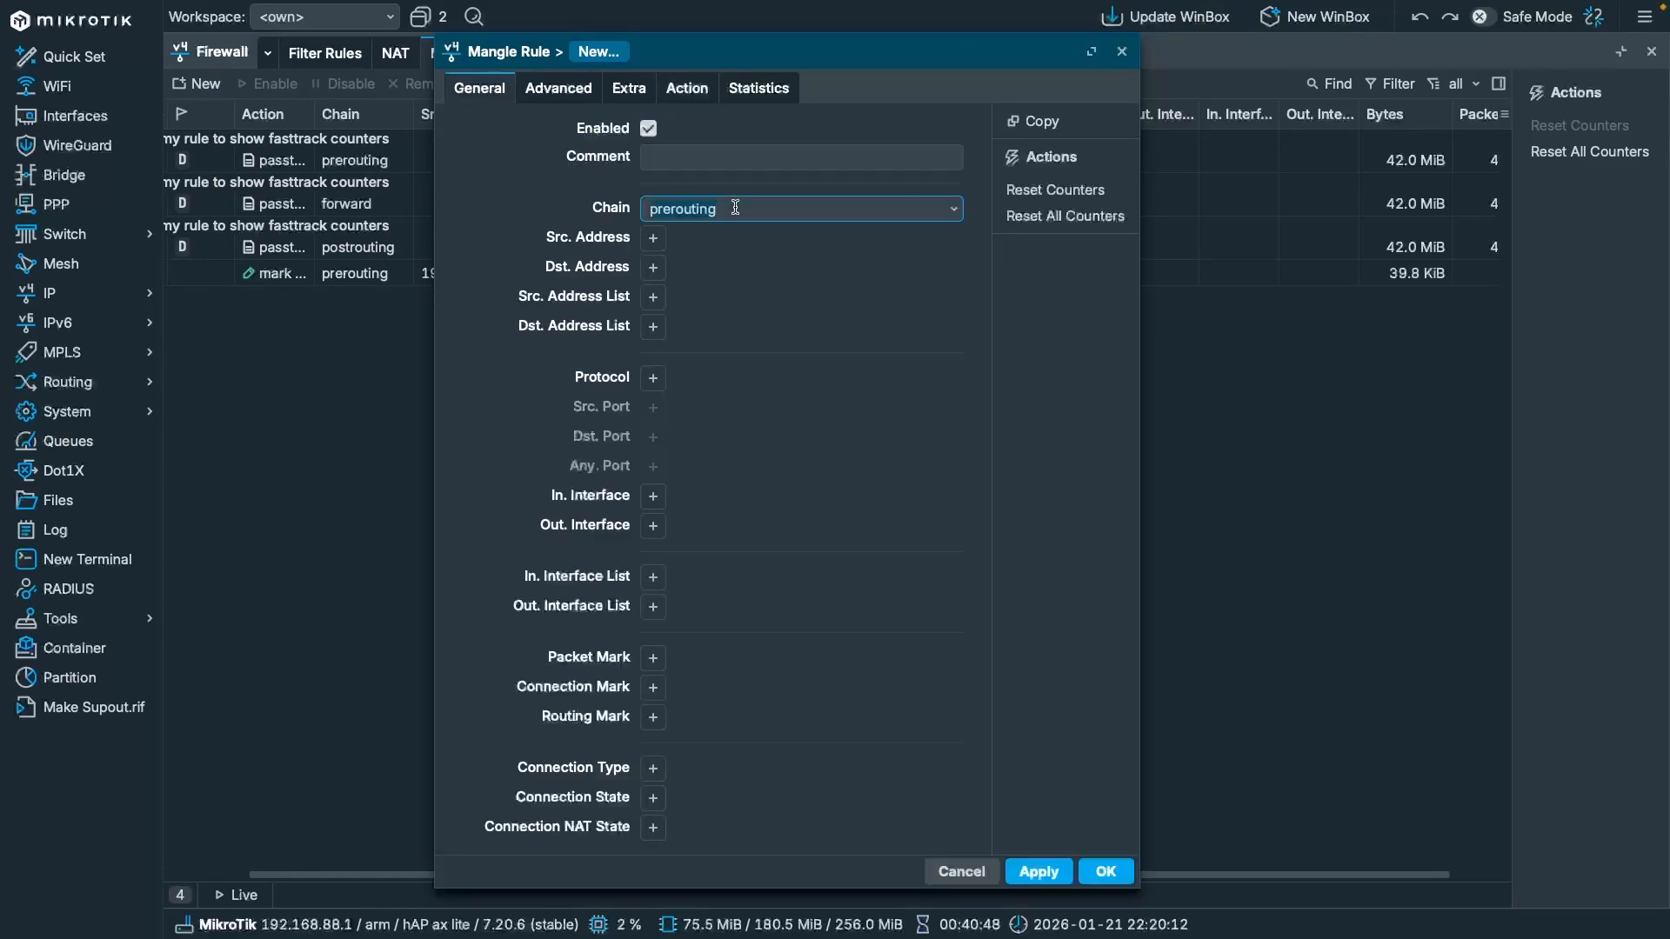
left_click(957, 210)
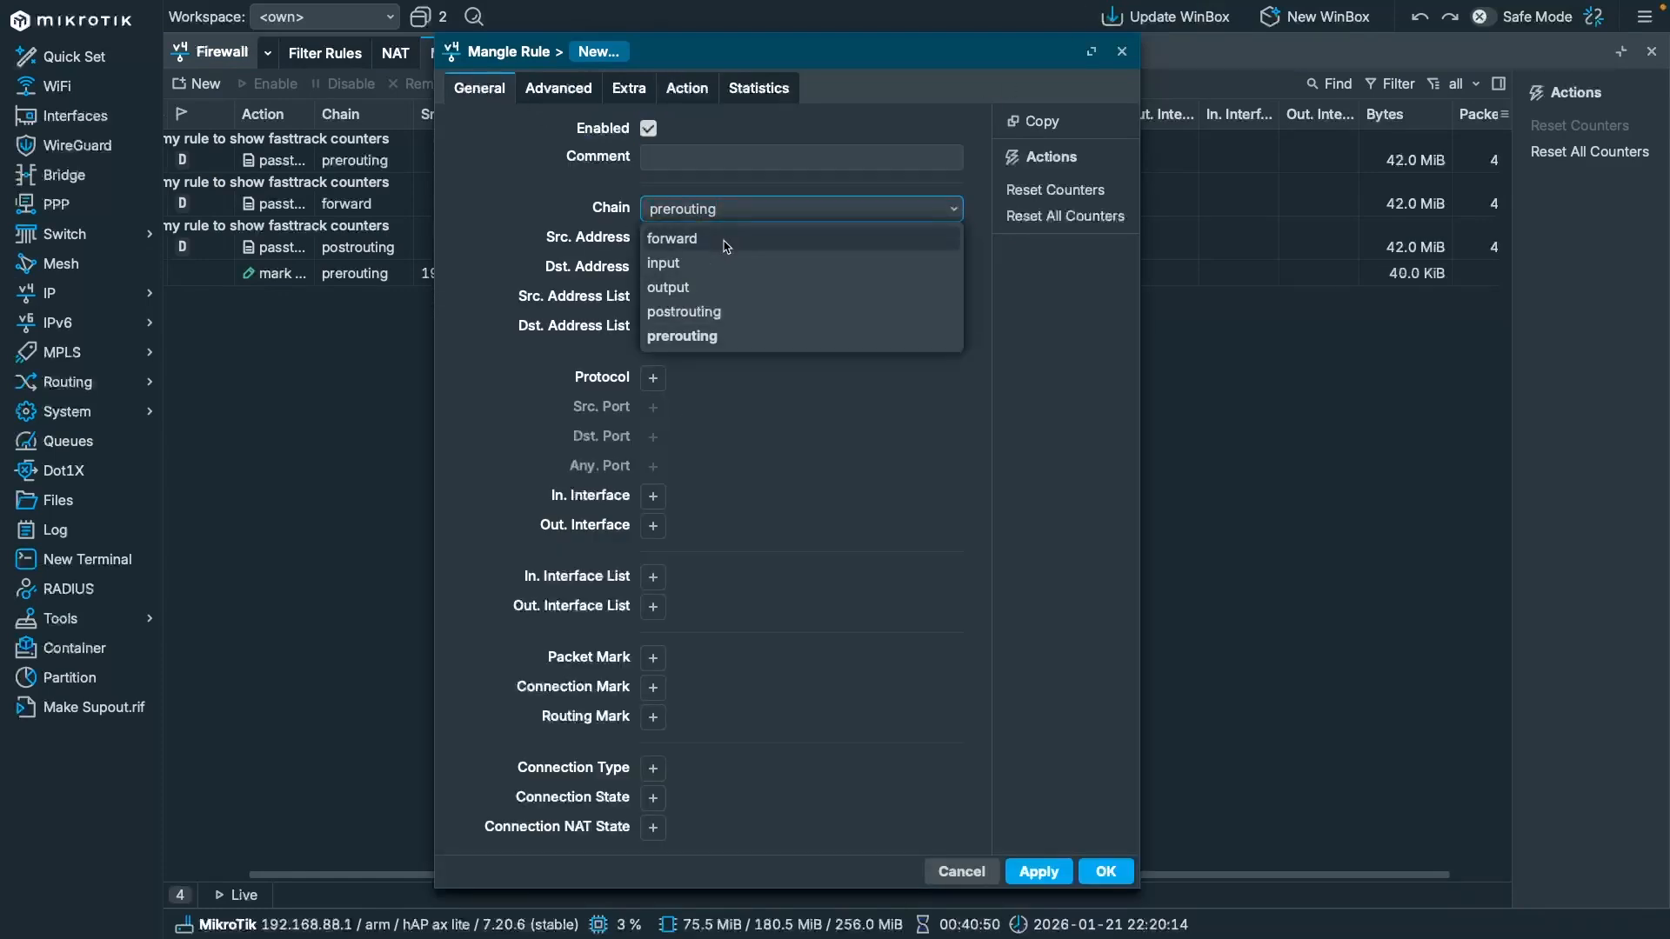
left_click(727, 243)
Step: Match protocol 6 (tcp) and outgoing interface WG-1 in the new mangle rule
left_click(654, 380)
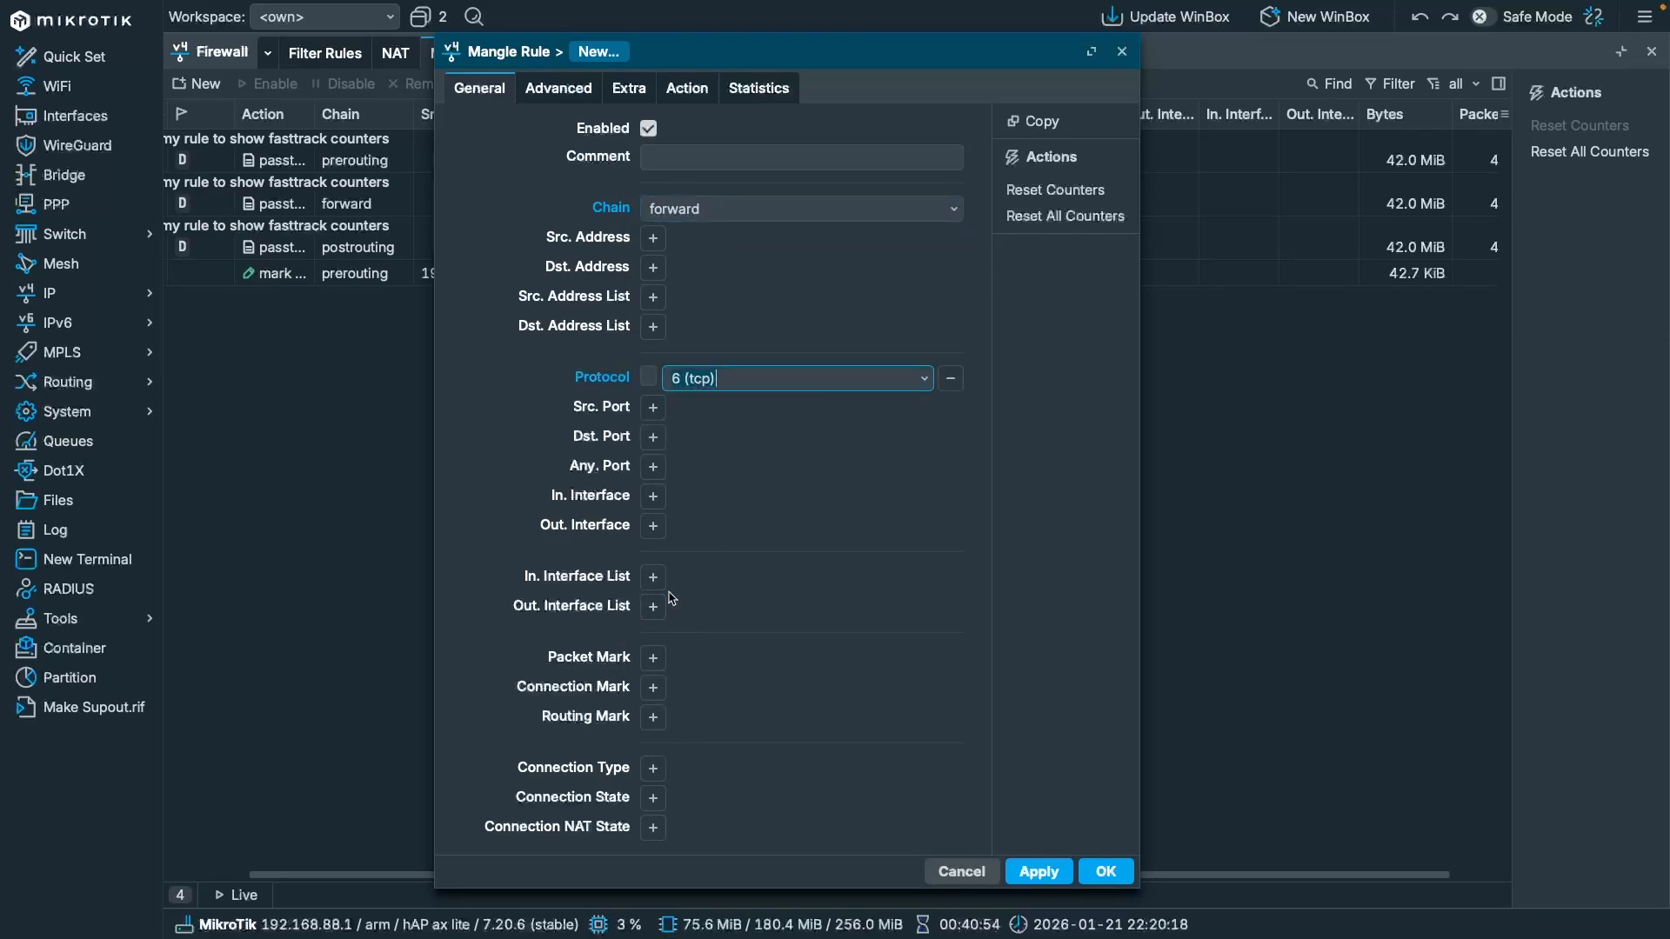
left_click(653, 526)
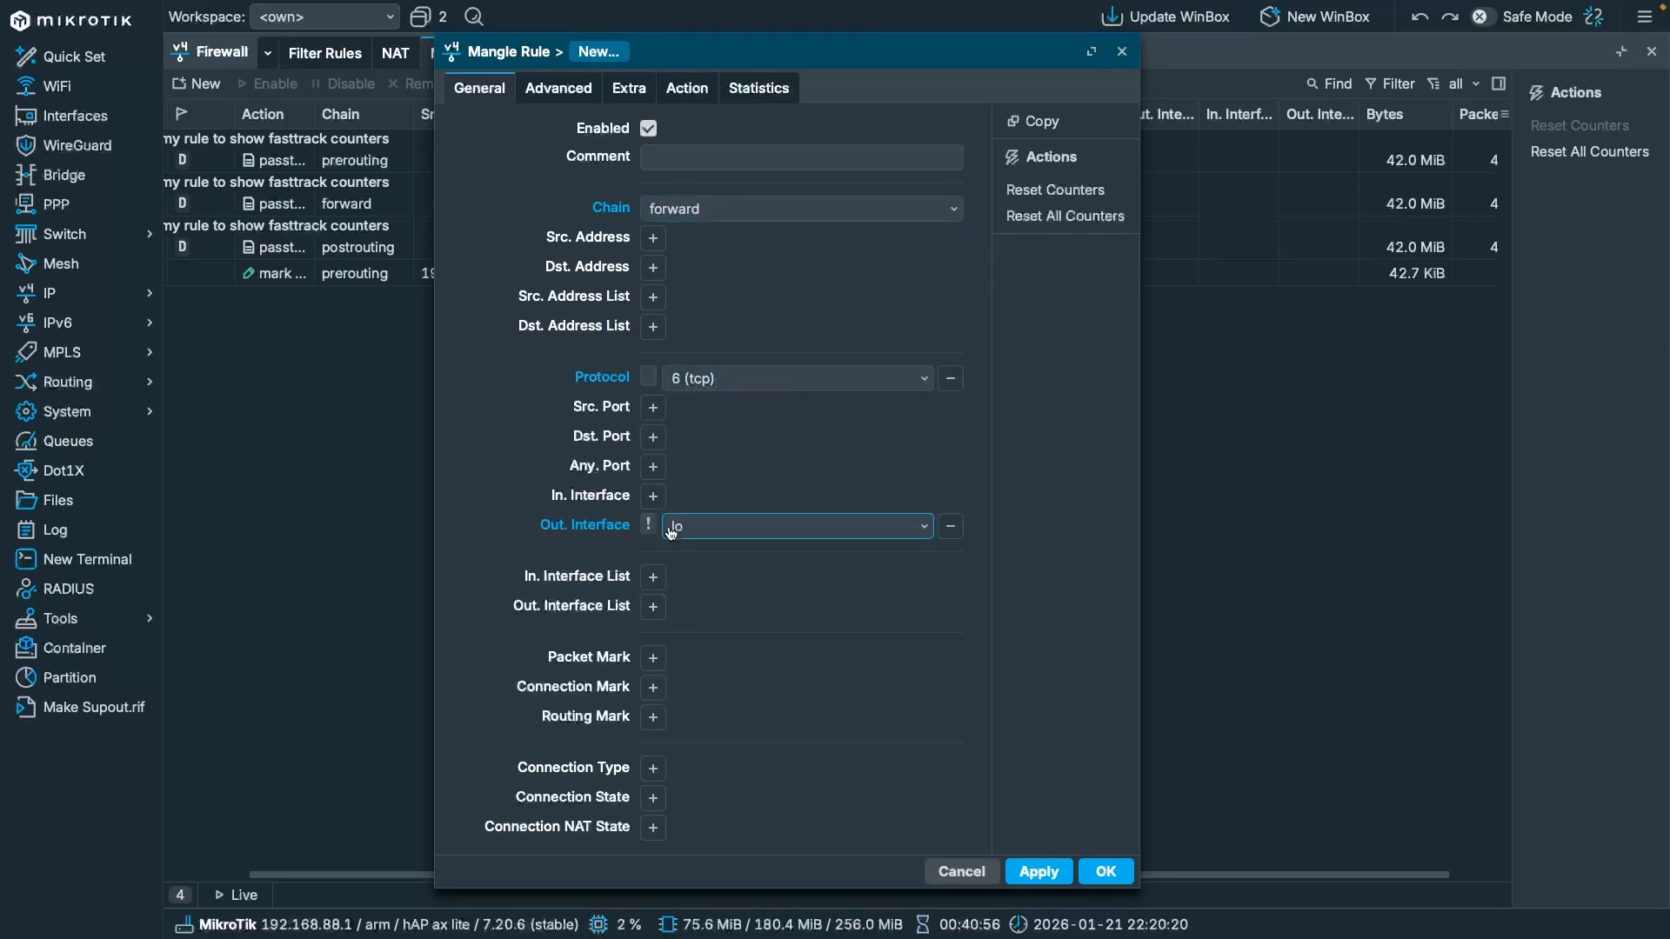
left_click(920, 534)
left_click(753, 803)
Step: Add a TCP flags condition matching syn to the new mangle rule
left_click(576, 88)
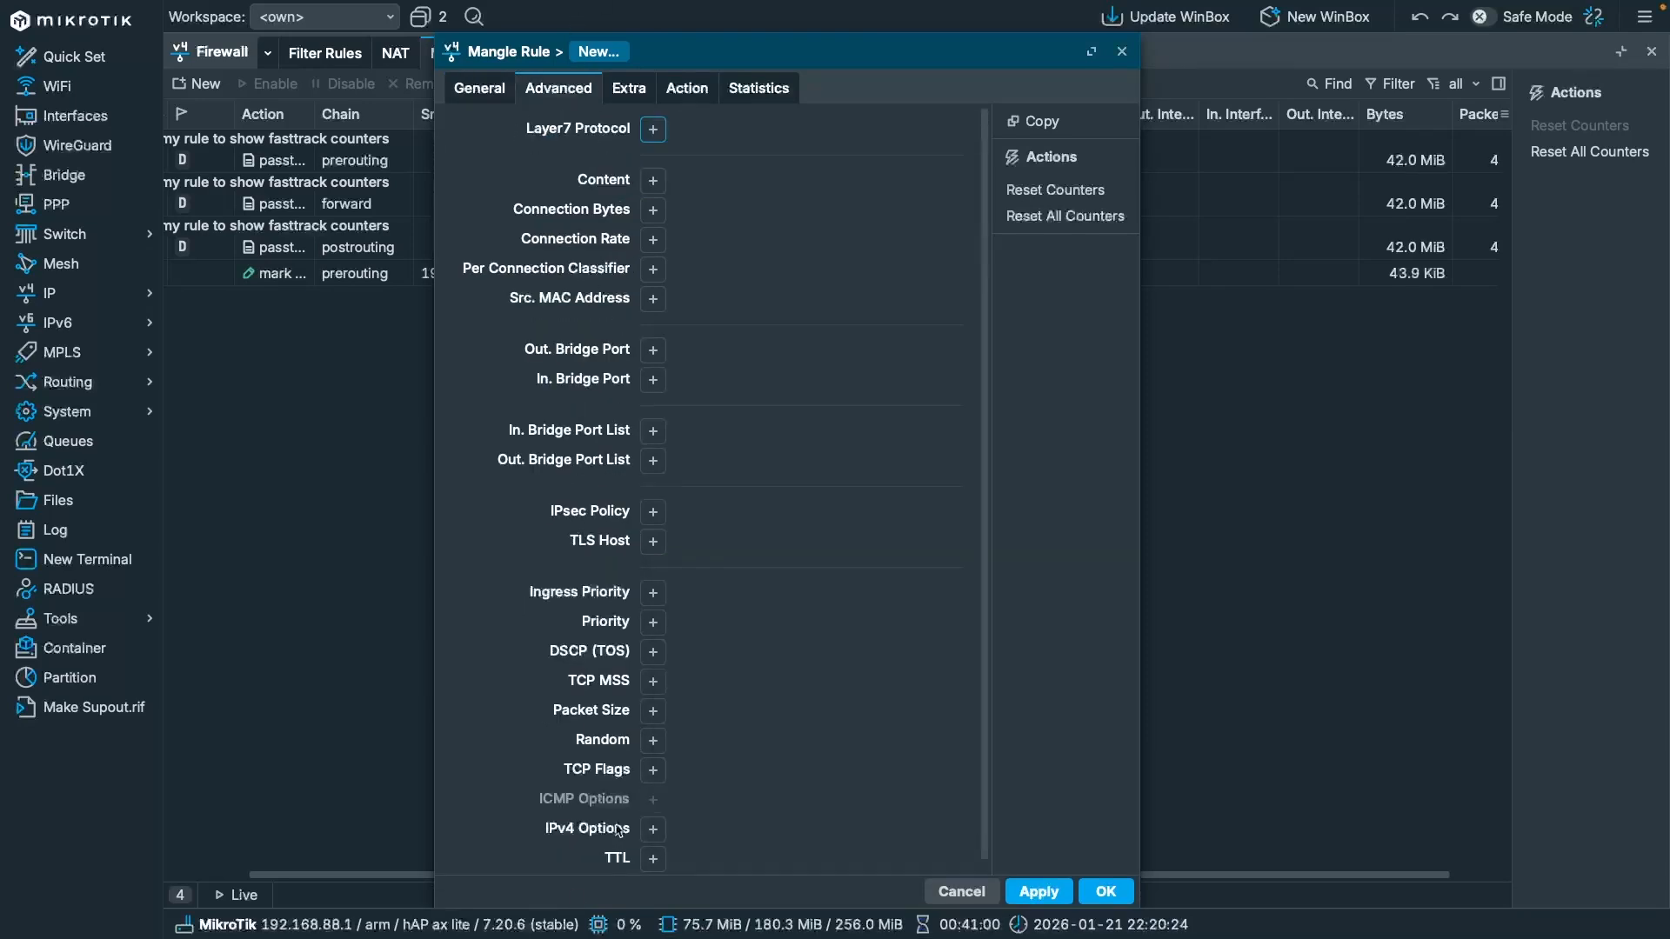
left_click(653, 770)
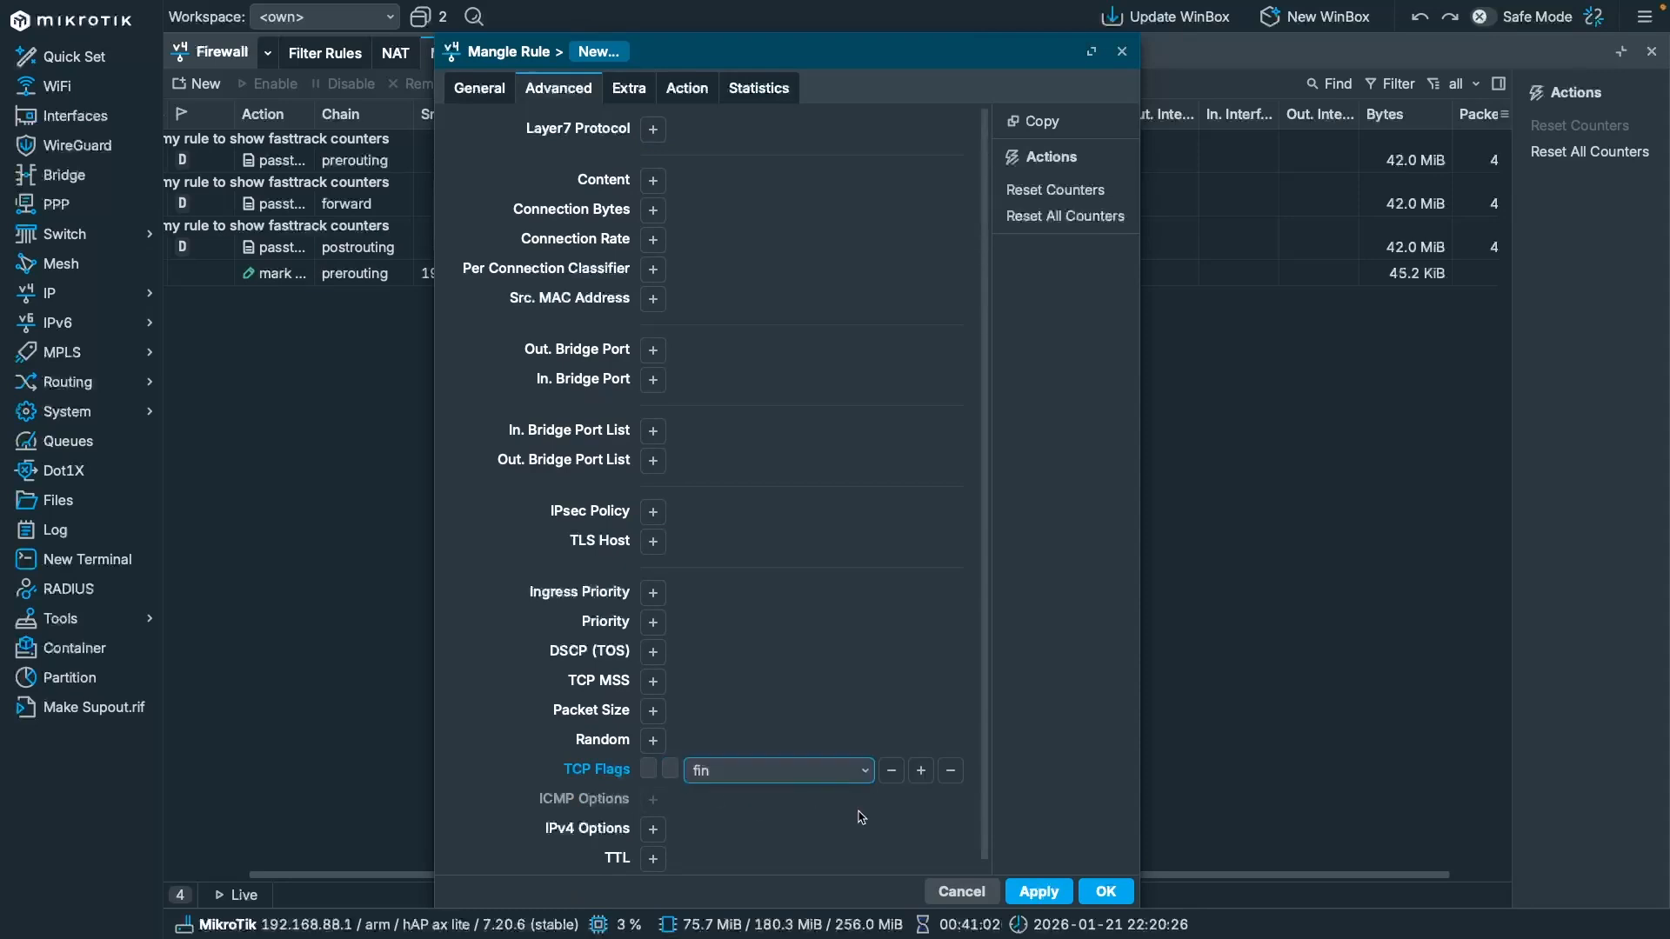
left_click(801, 777)
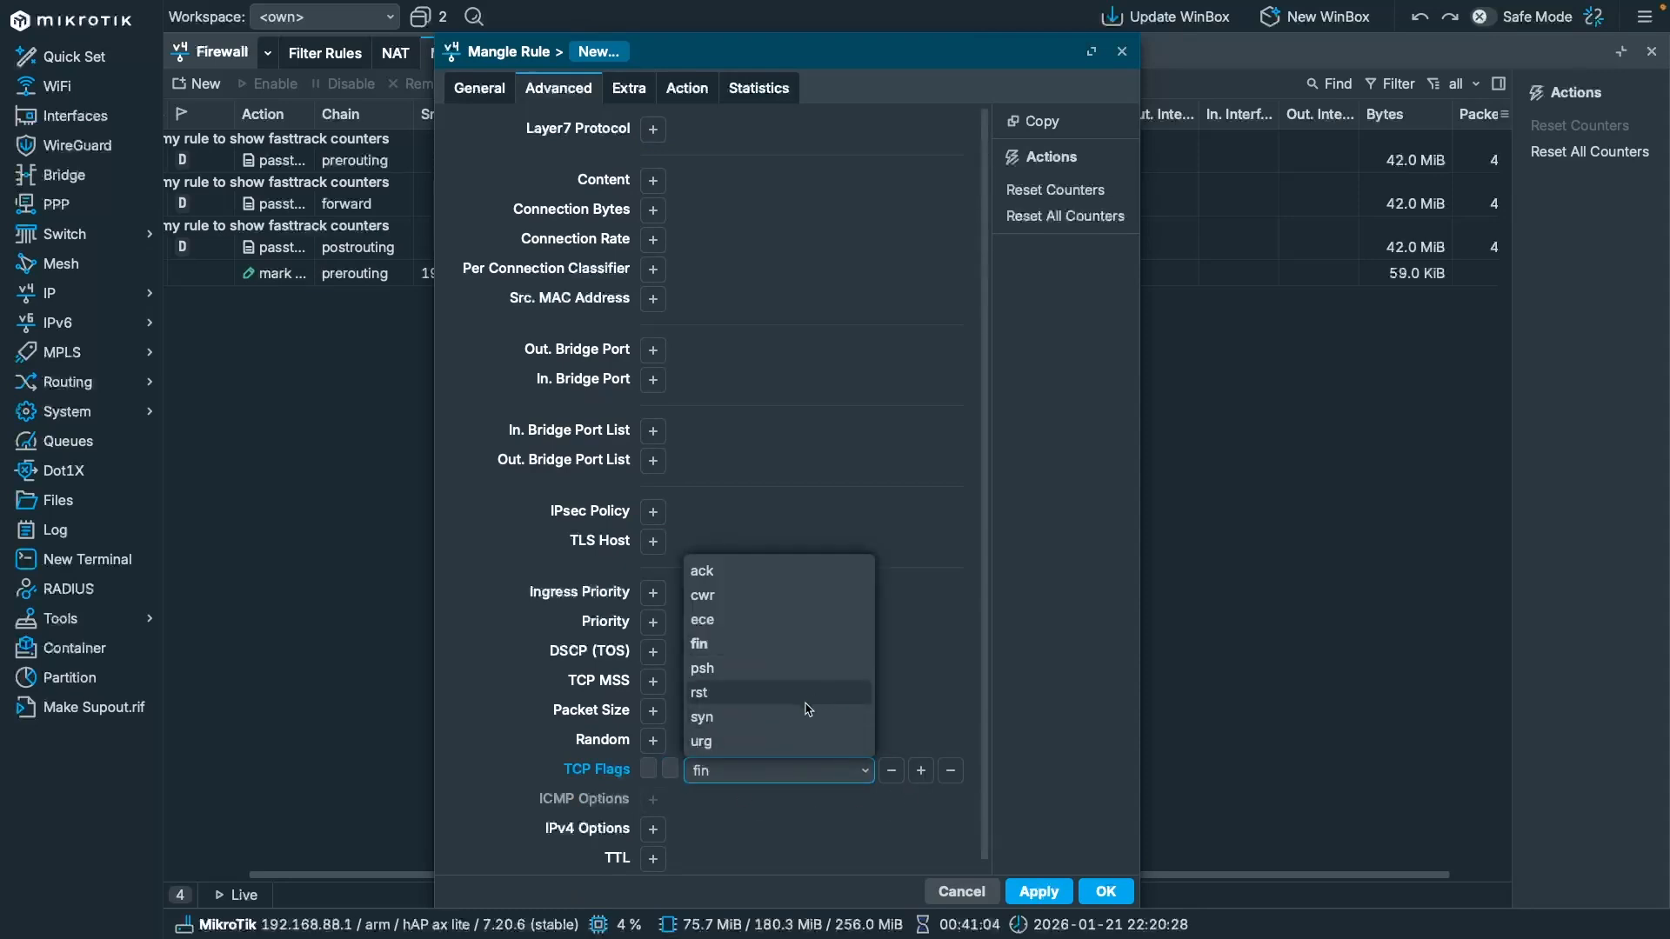
left_click(762, 719)
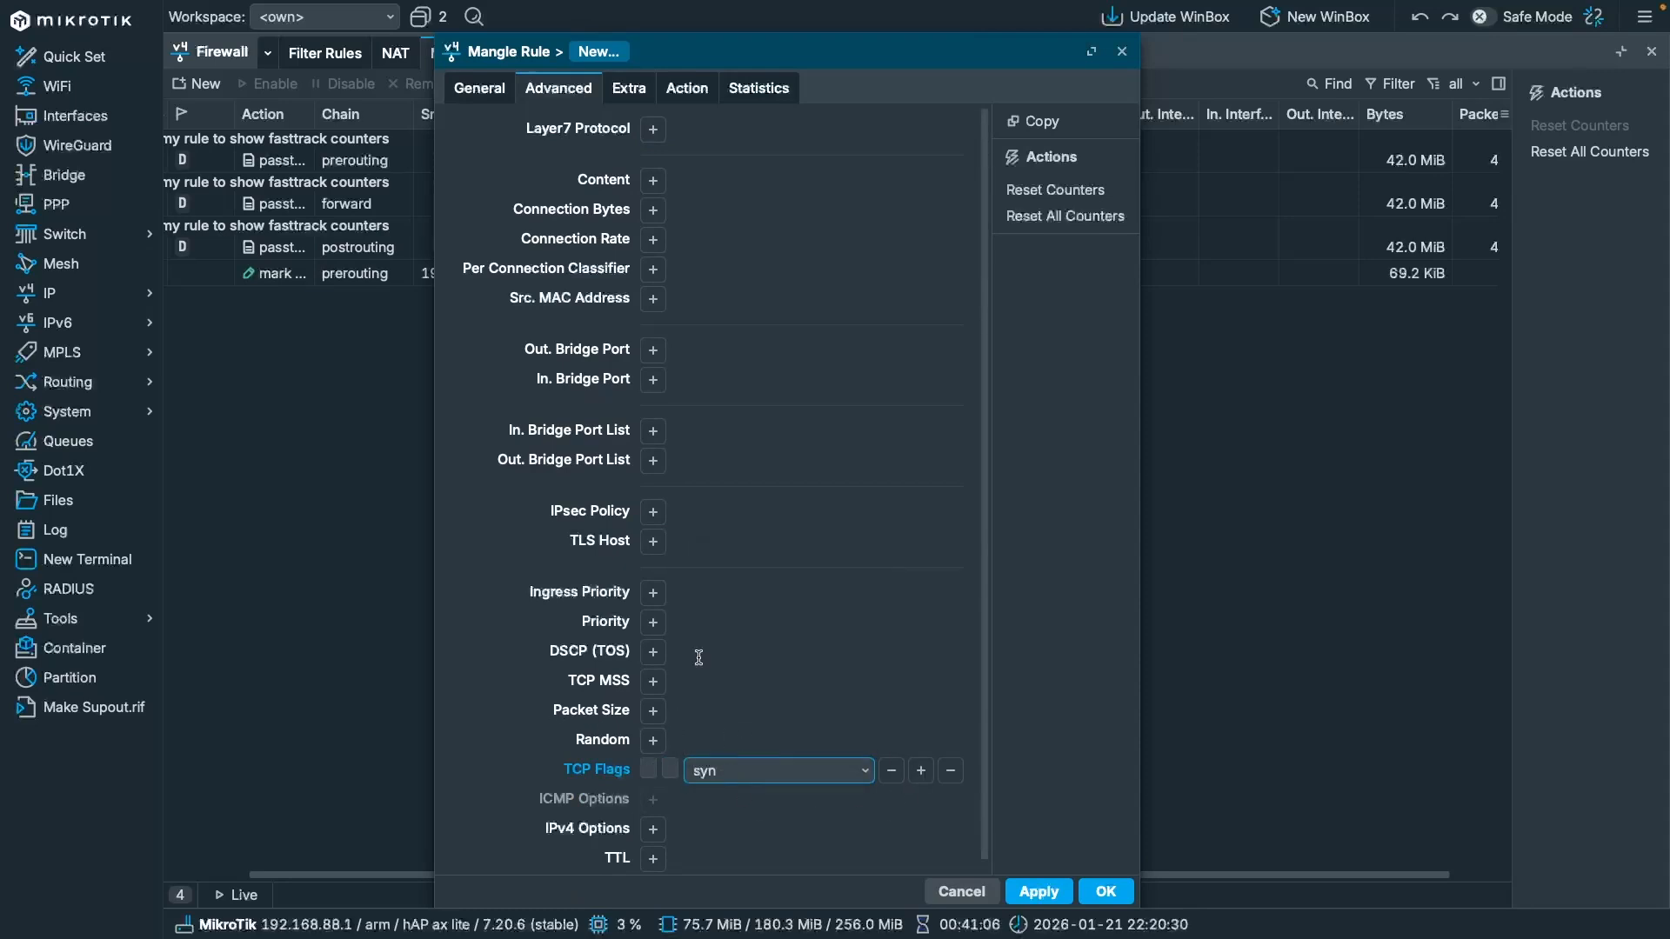
Step: Set the mangle rule's action to change MSS with new TCP MSS clamp to pmtu, and save the rule
left_click(688, 88)
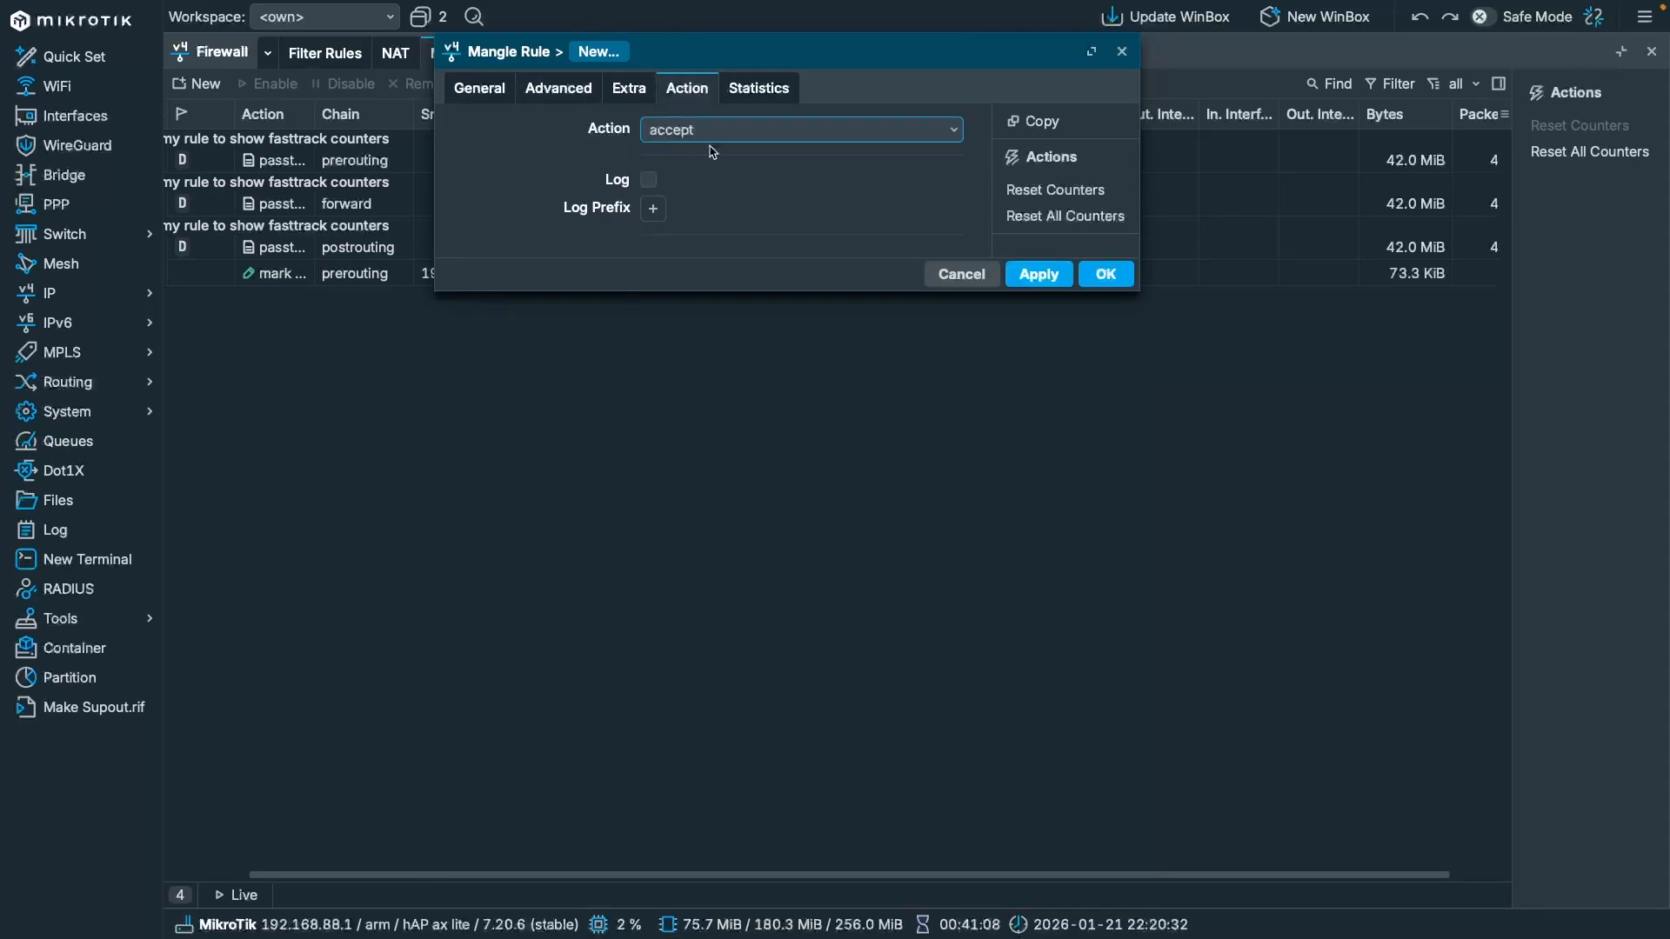
left_click(746, 133)
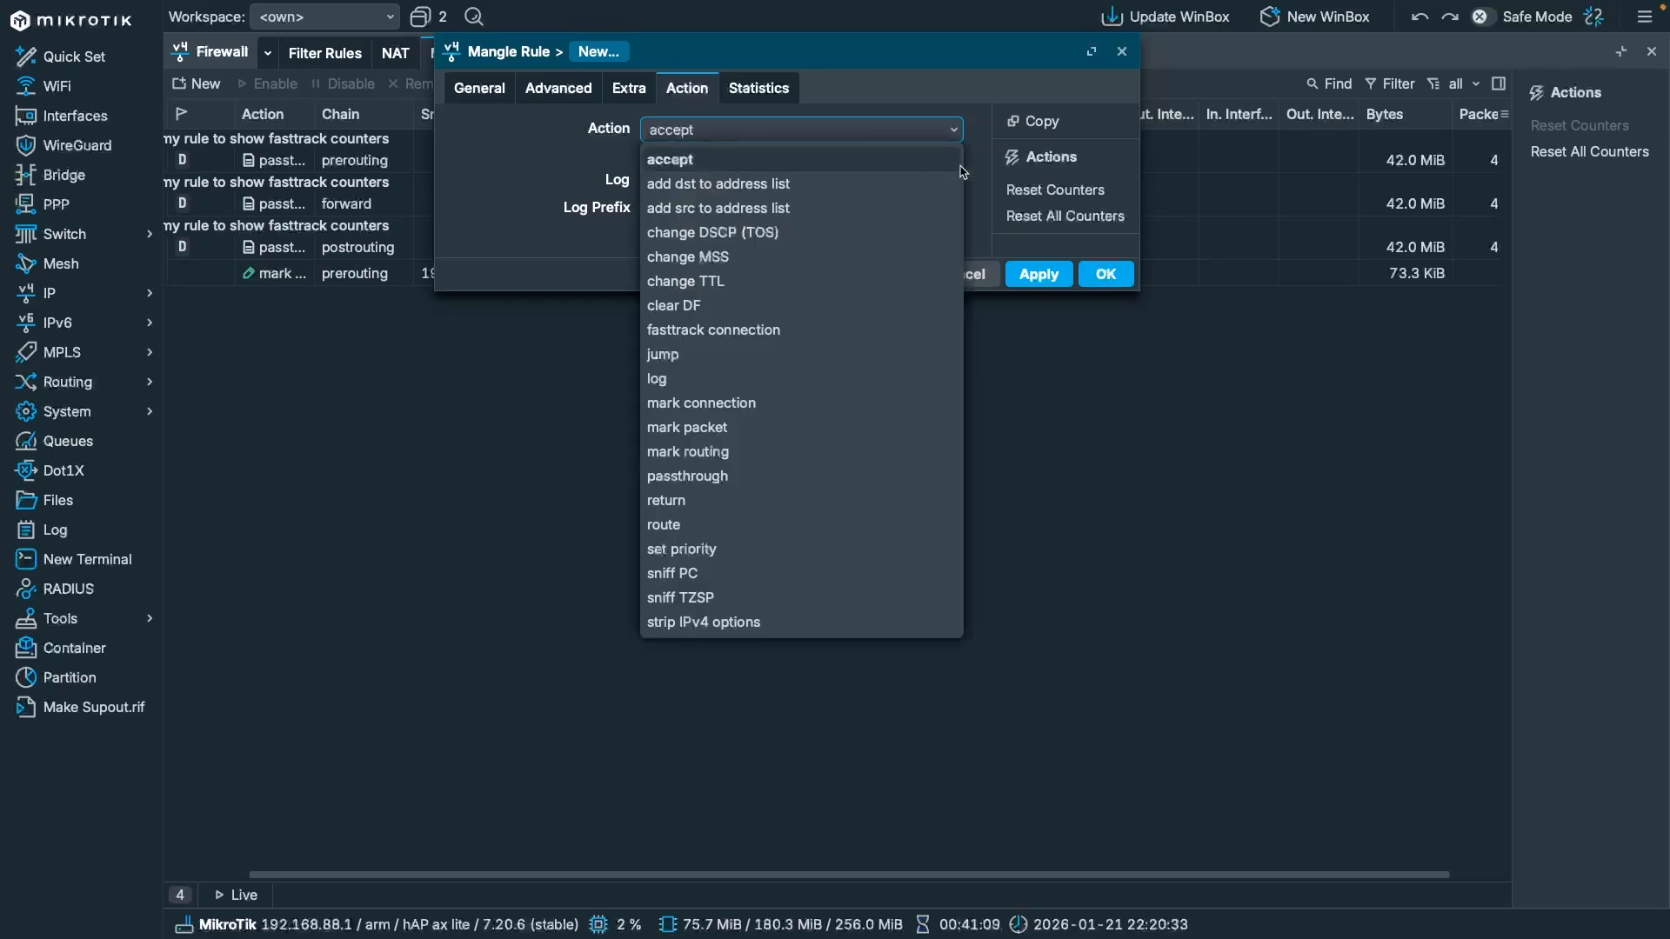
left_click(735, 259)
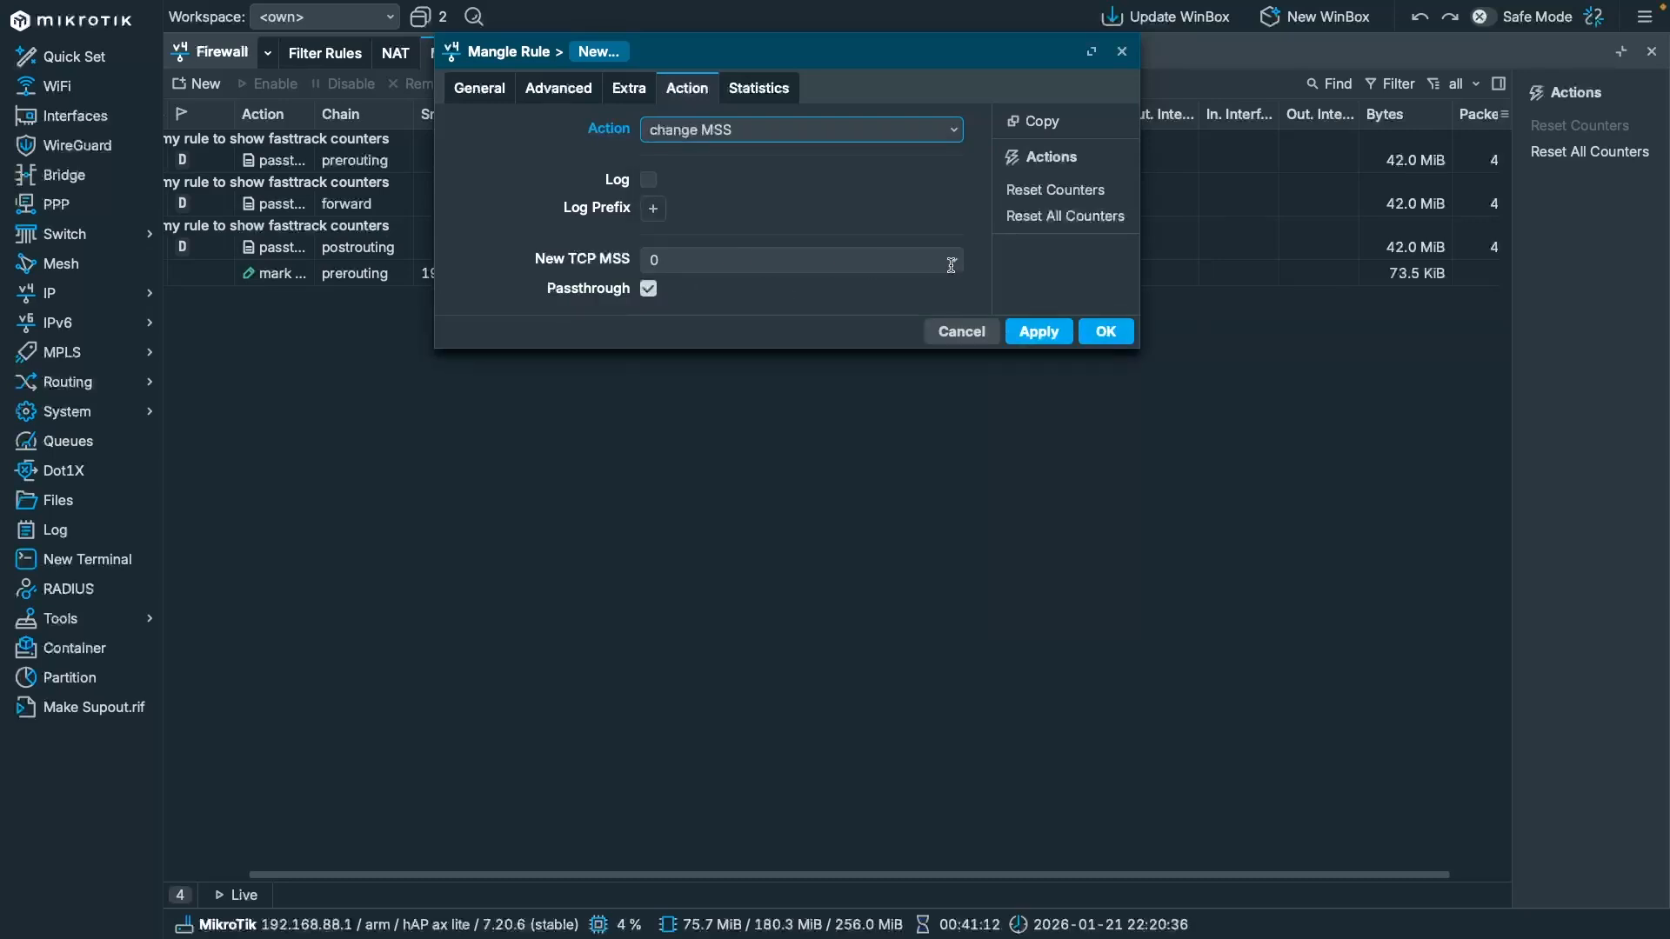
left_click(904, 263)
left_click(726, 300)
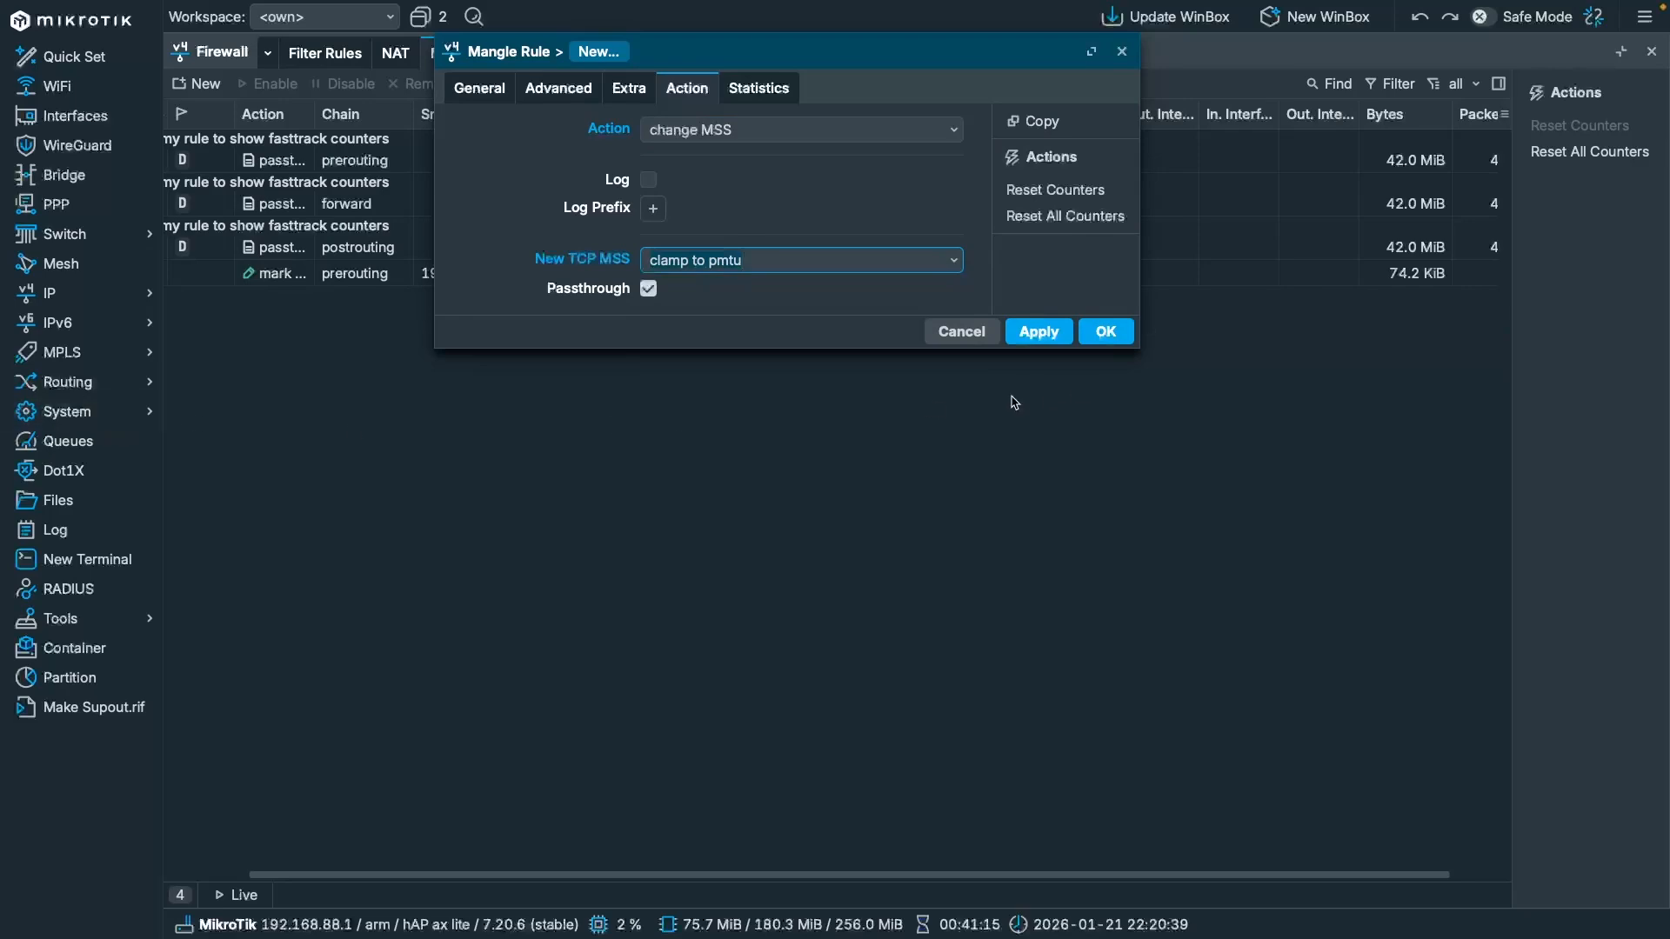
left_click(1104, 331)
left_click_drag(1105, 877, 1148, 877)
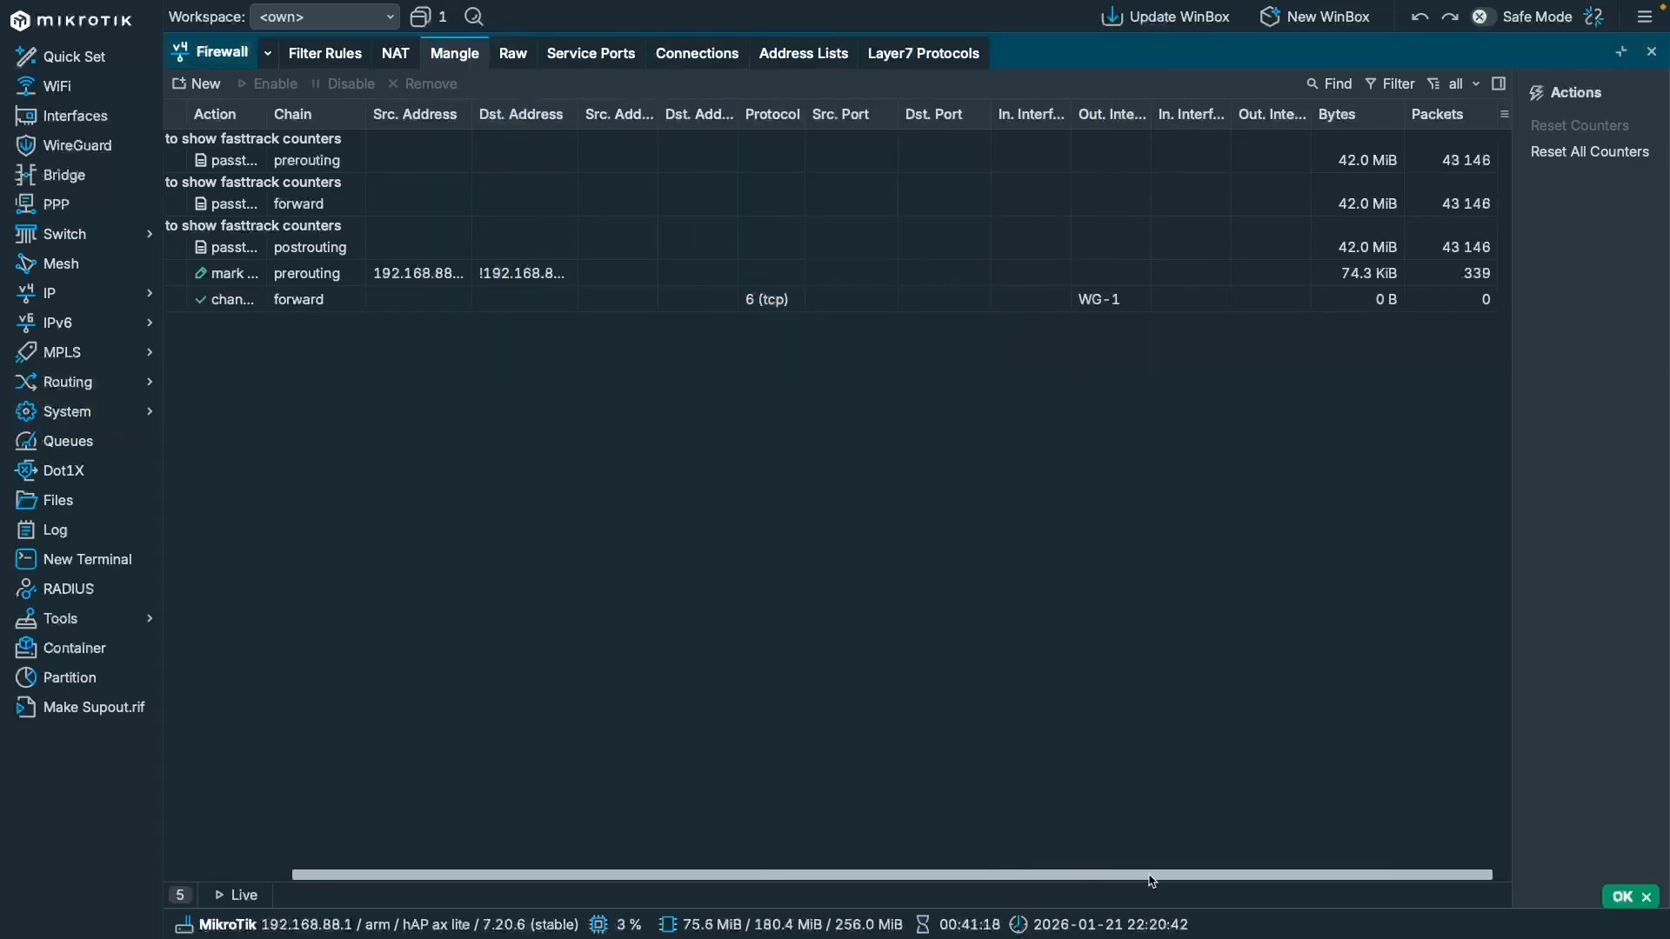
Step: Ping 1.1.1.1 from the terminal and check the packet counters of the change MSS mangle rule in WinBox
left_click(1242, 300)
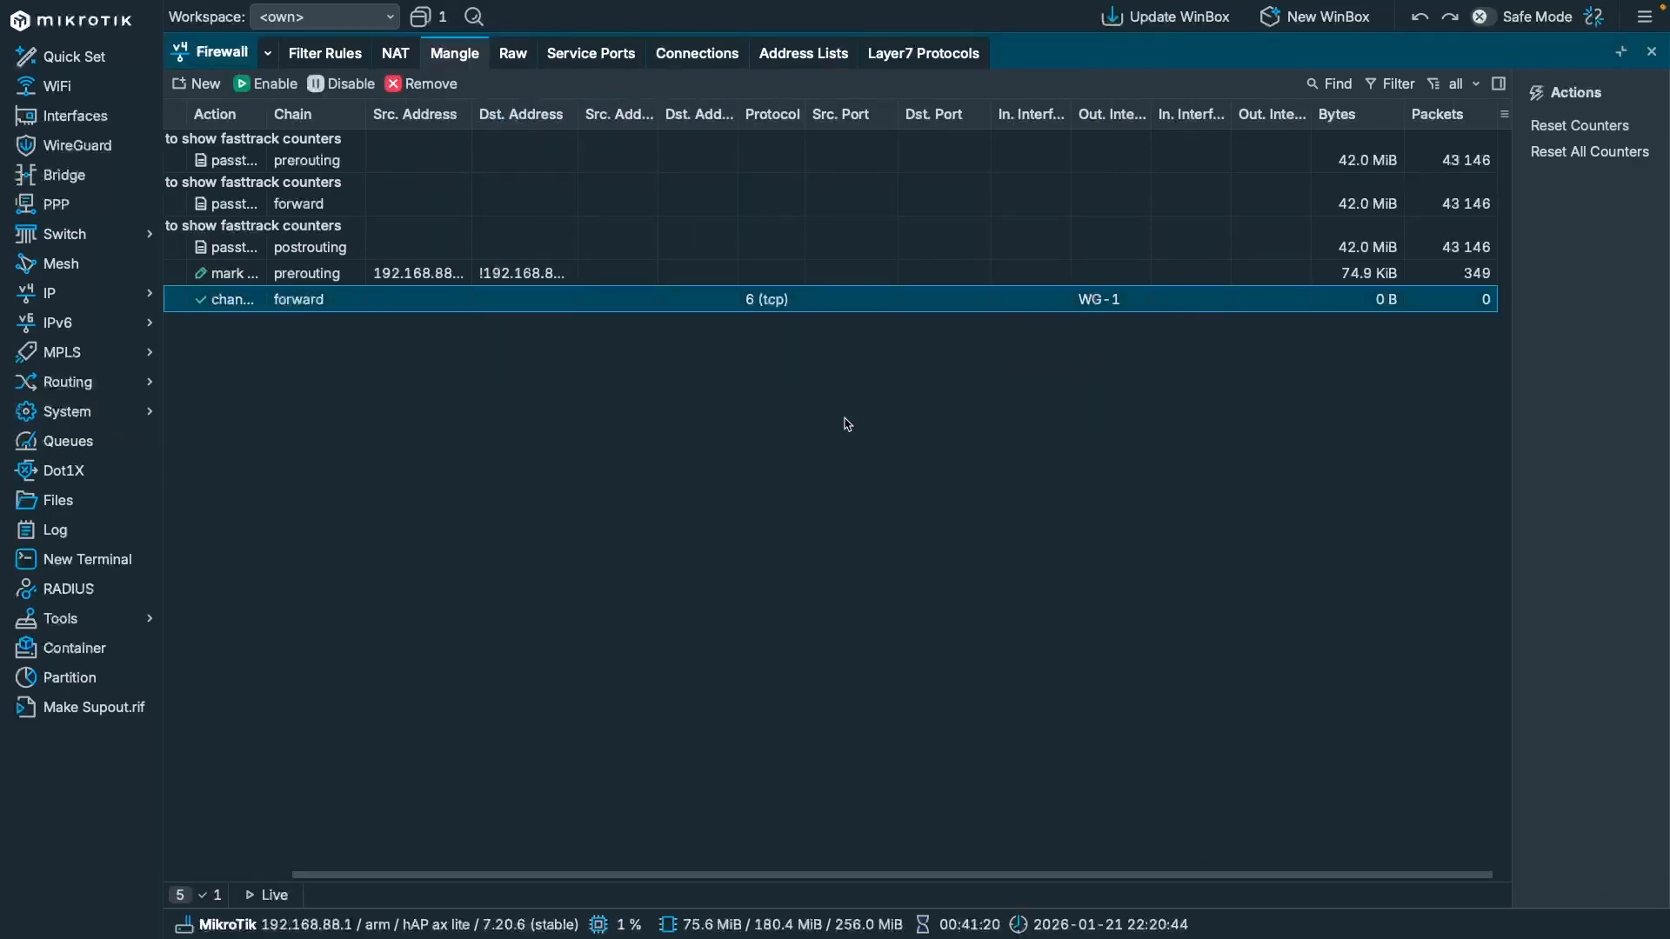
key("ctrl+Right")
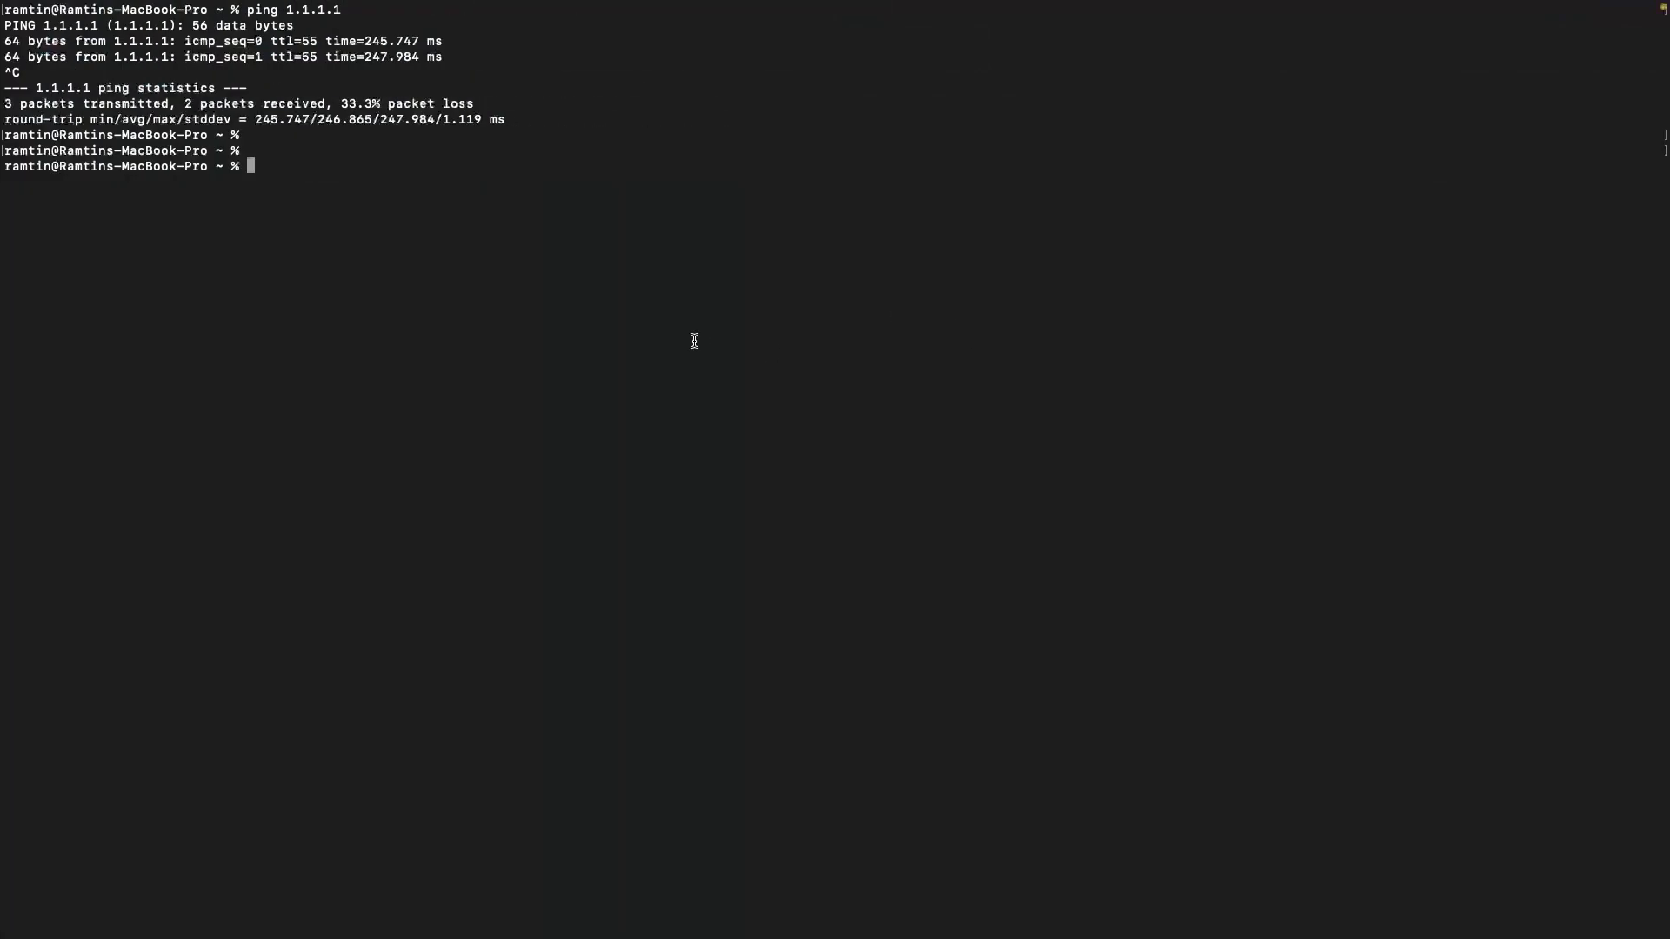
key("Up")
key("Return")
key("ctrl+Left")
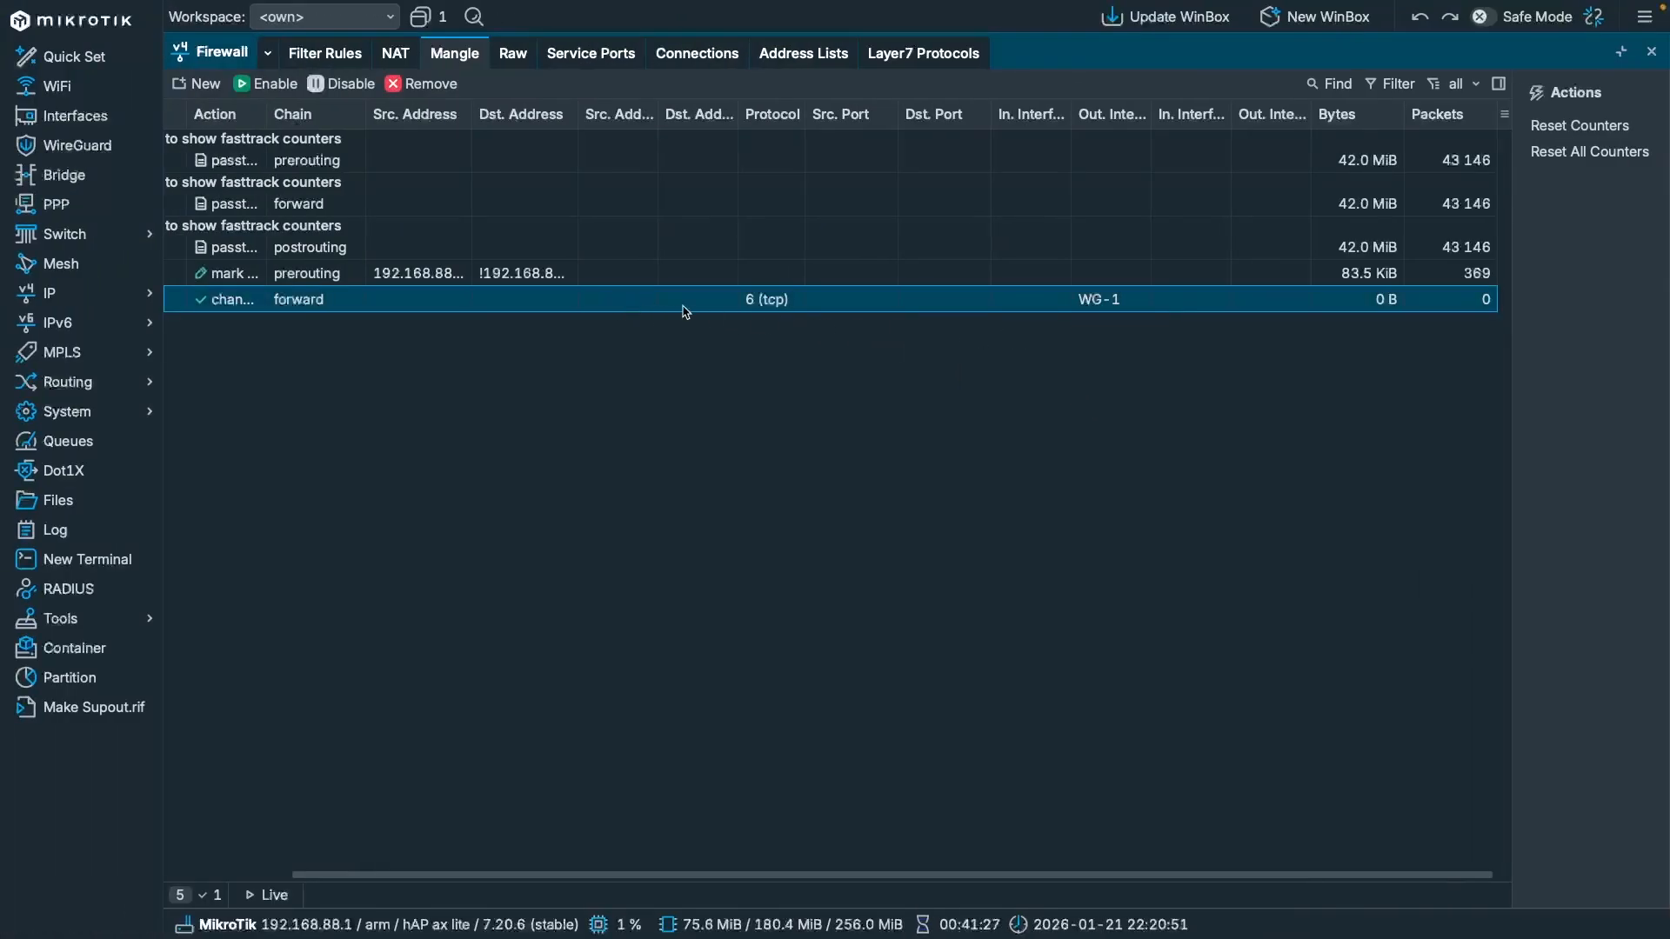
left_click(1322, 322)
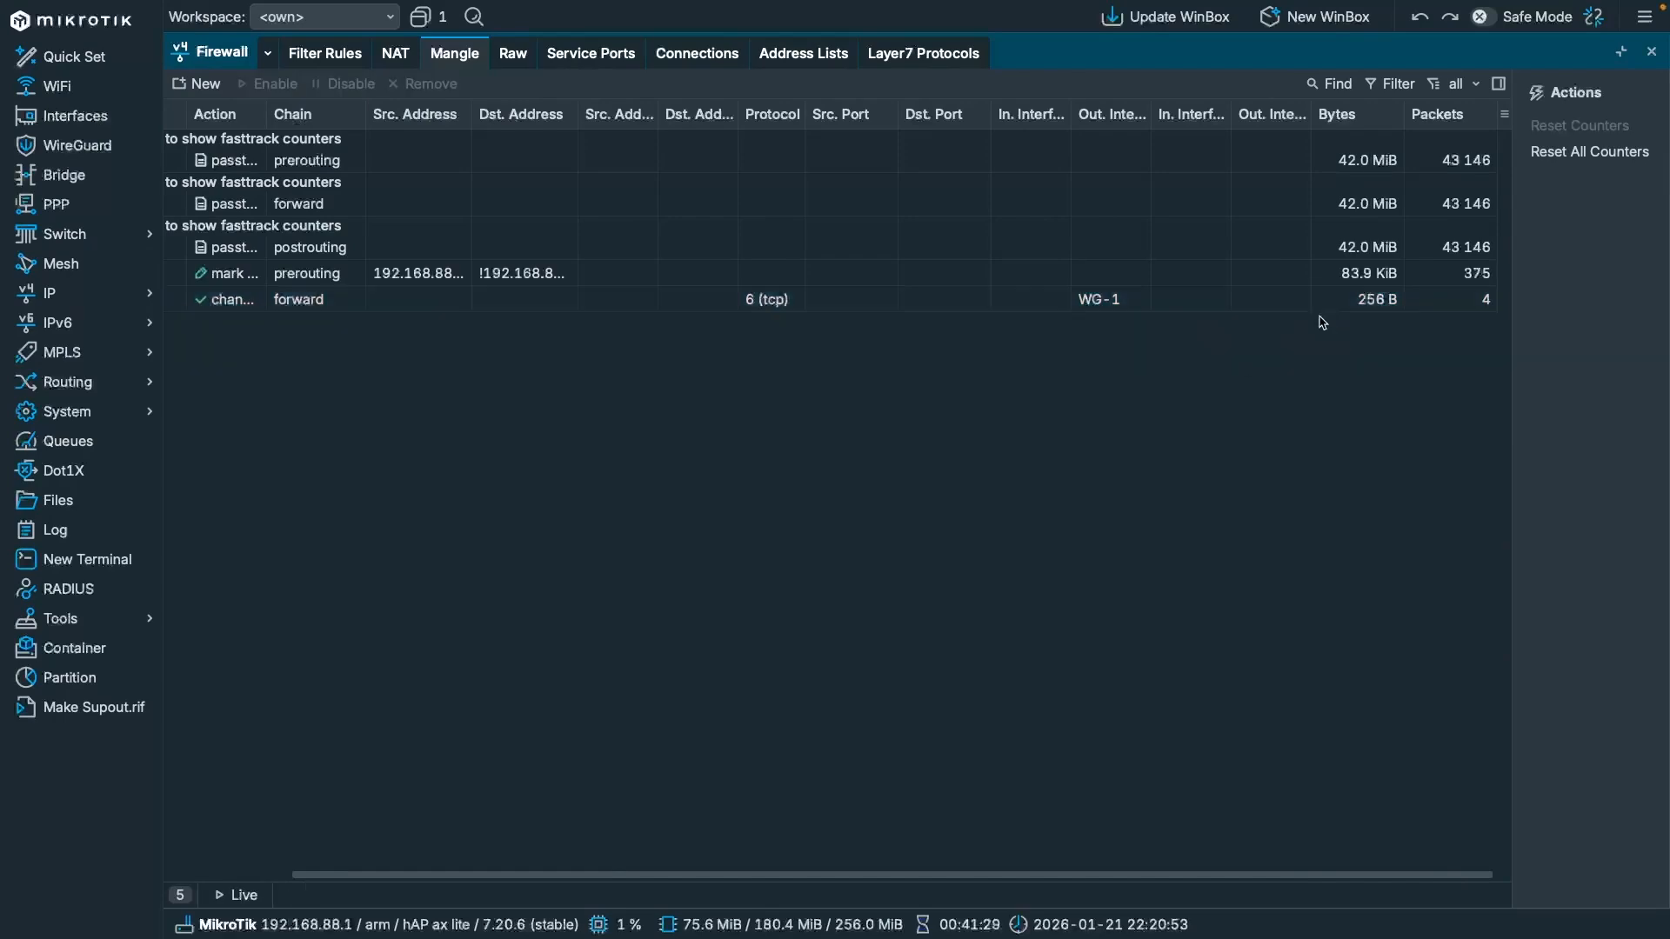
key("ctrl+Right")
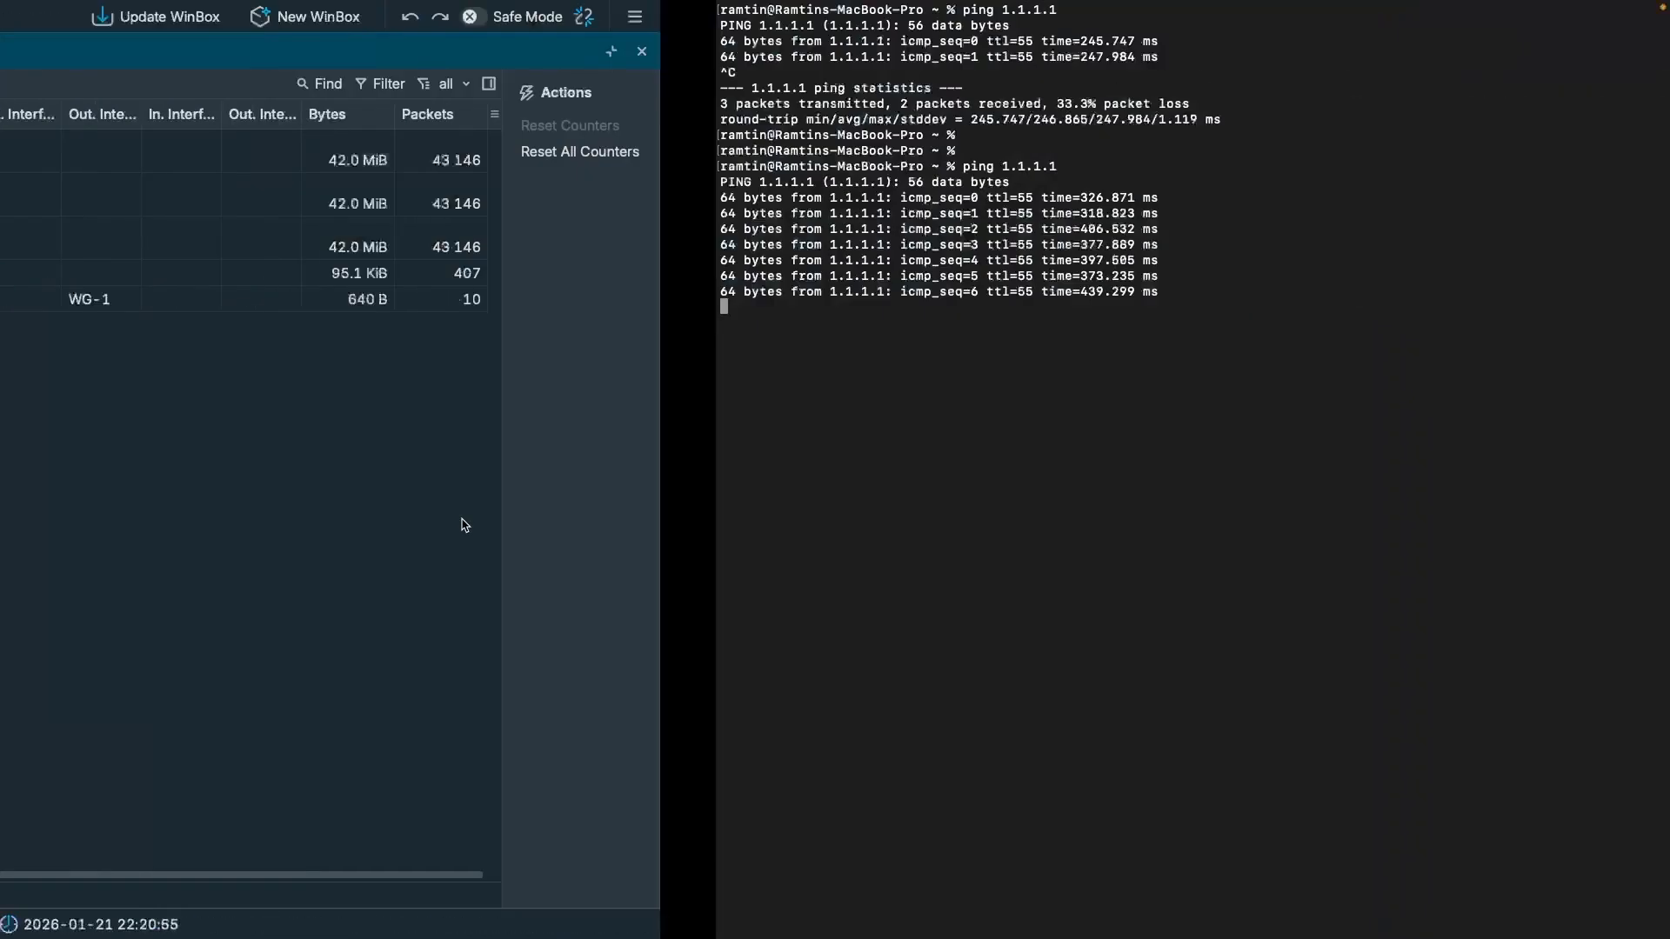
Step: In the terminal, stop the running ping, clear the screen and test packet size with "ping -D -s 1332 1.1.1.1"
key("ctrl+c")
key("Return")
key("Return")
key("Return")
key("Return")
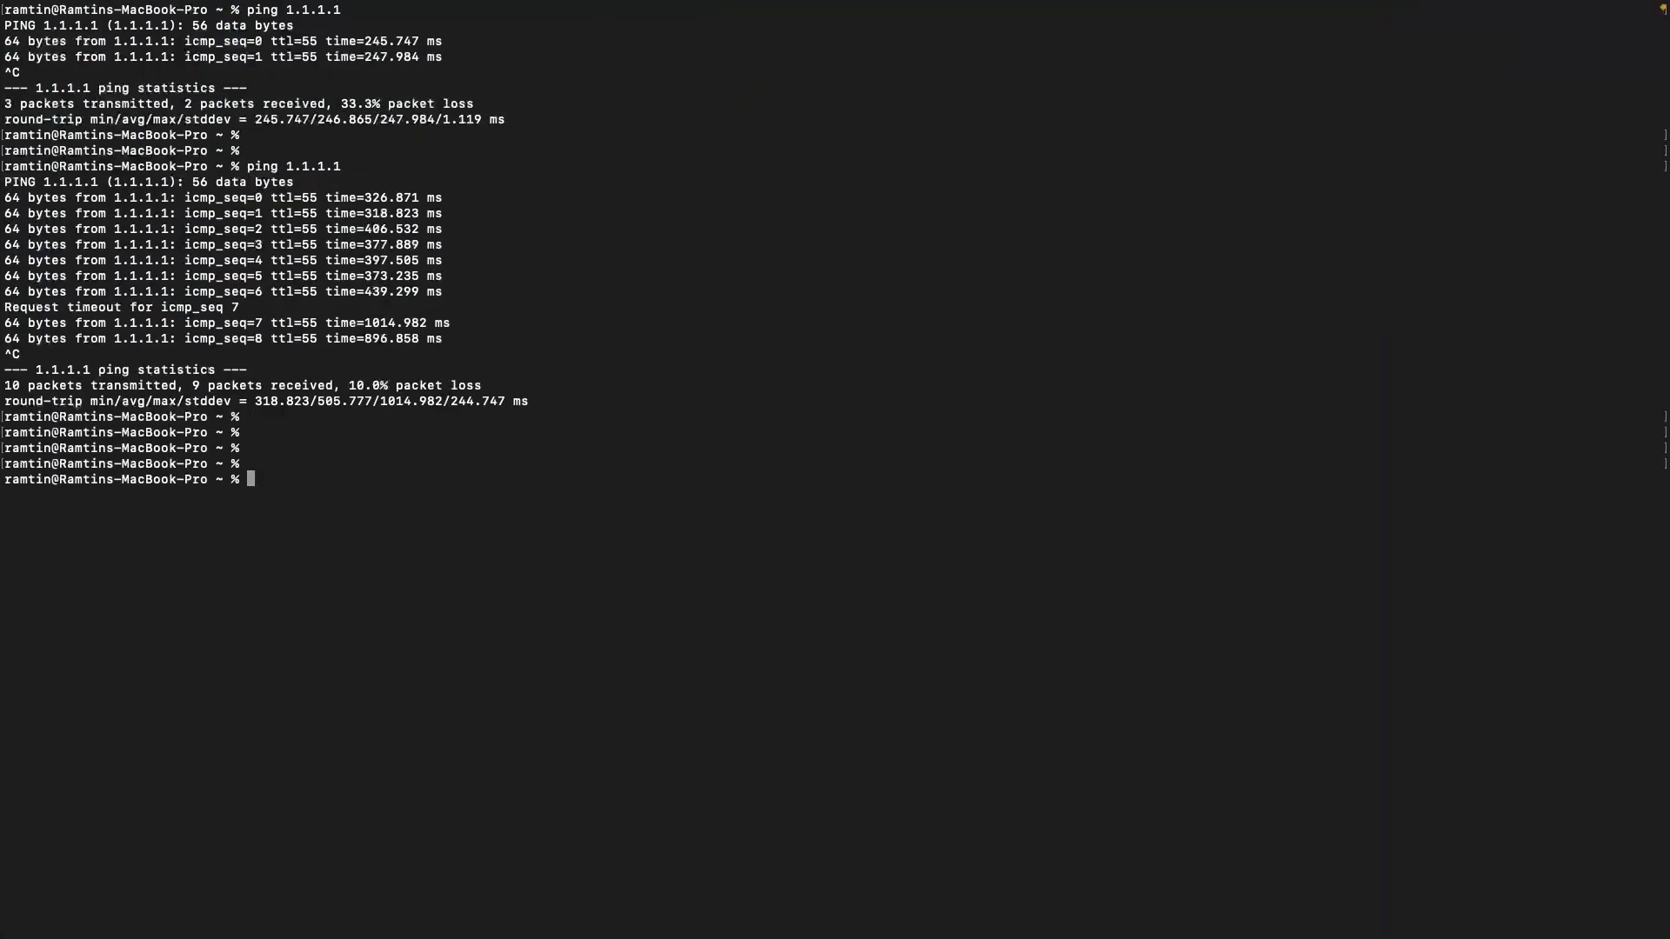
key("ctrl+l")
type("p")
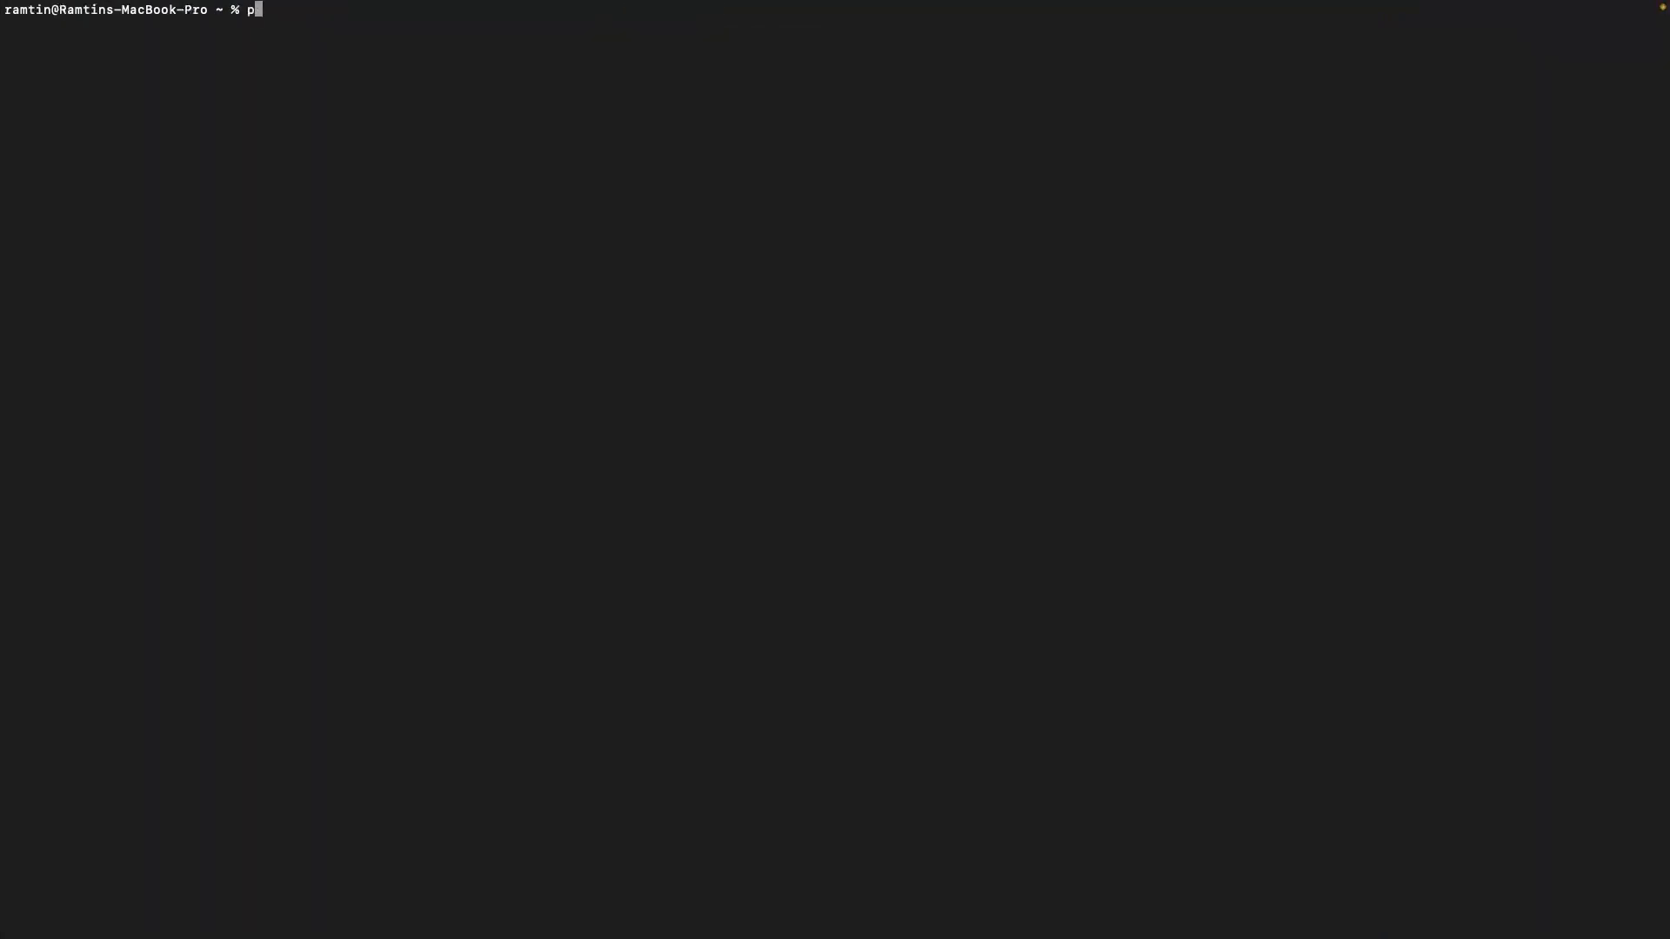
type("ing -D -s 1332 1.1.1.1")
key("Return")
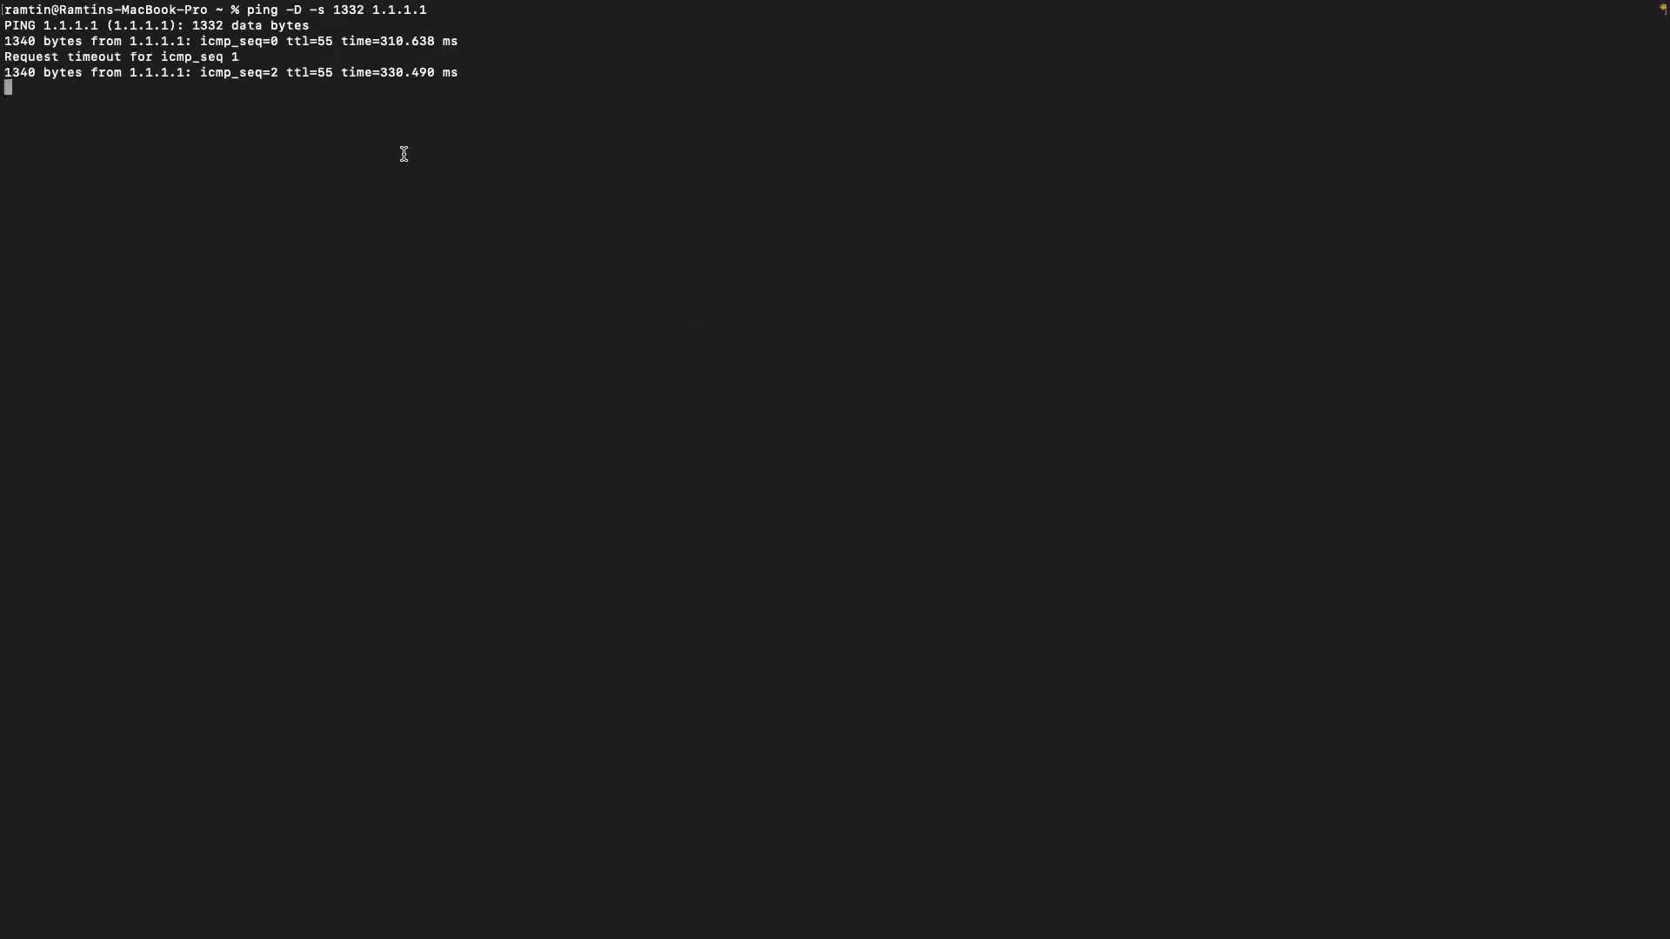
key("ctrl+c")
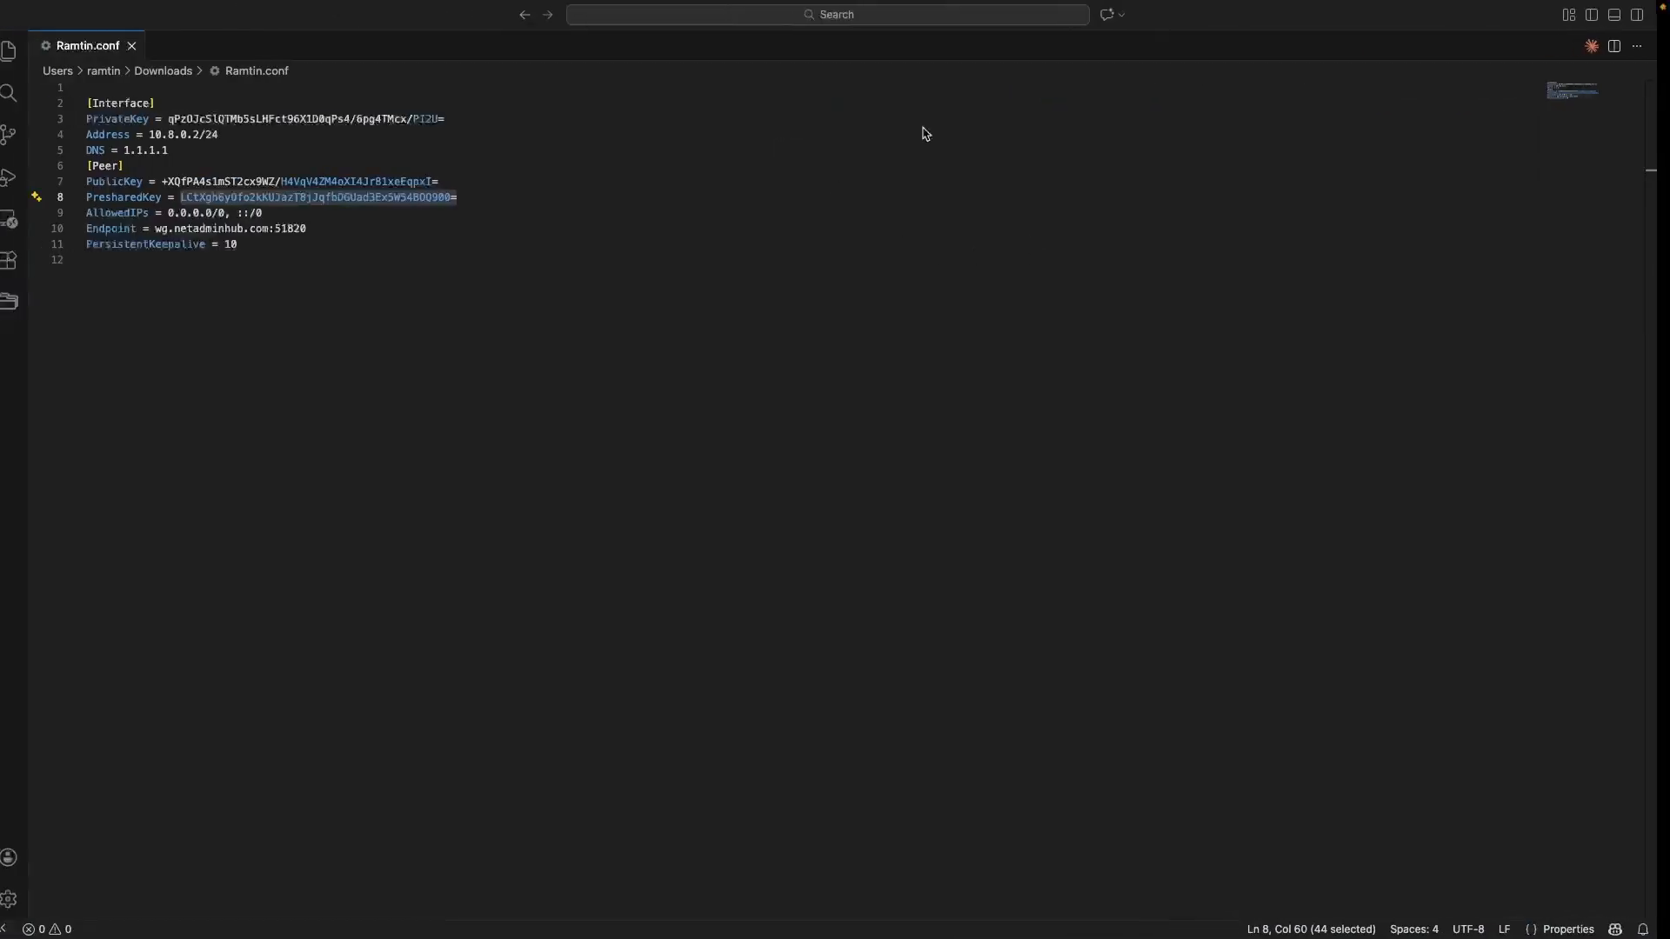
Step: Switch to Chrome, open iplocation.com in a new tab and check the reported IP address and city
key("ctrl+Left")
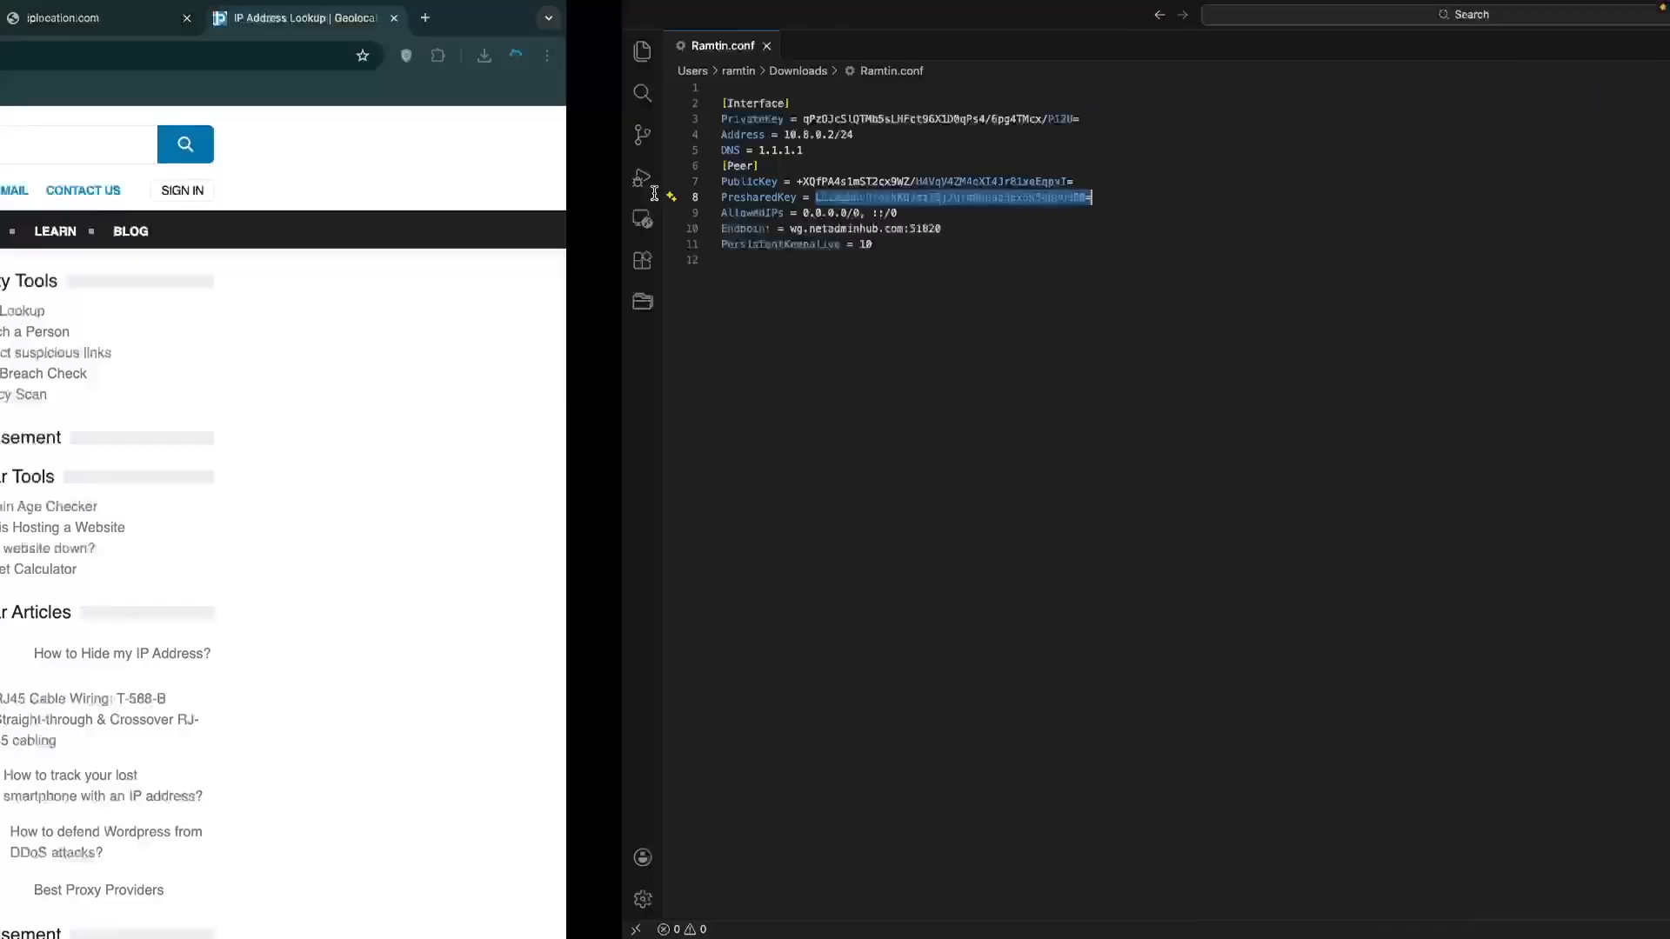
left_click(1529, 17)
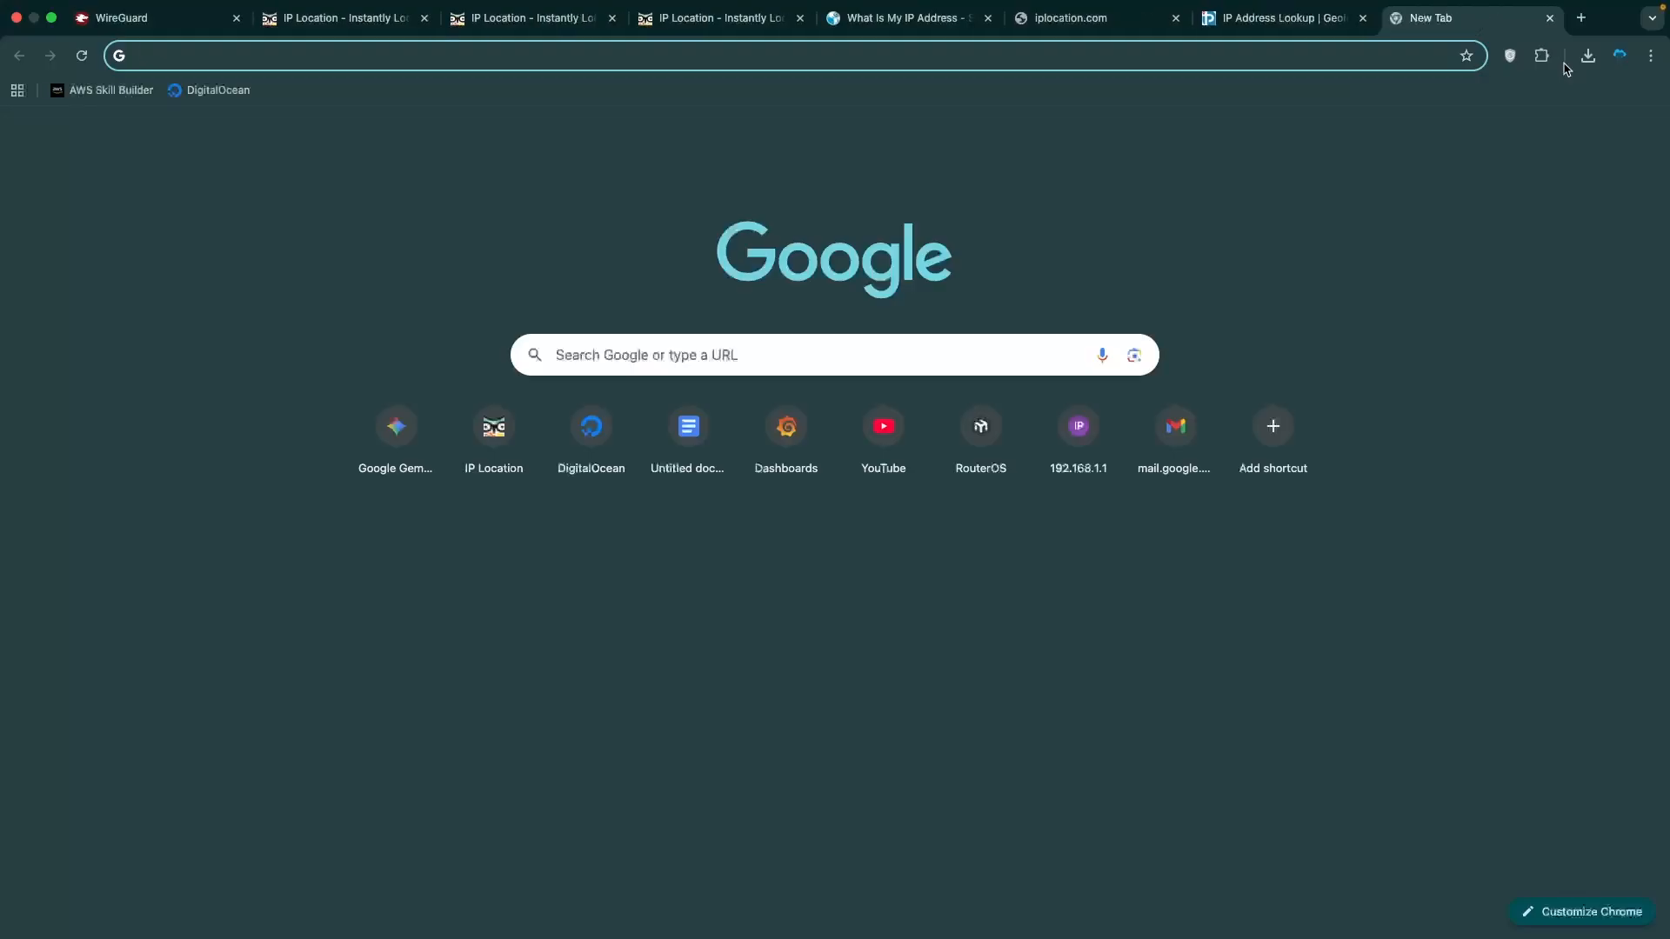
type("iplocation.com")
key("Return")
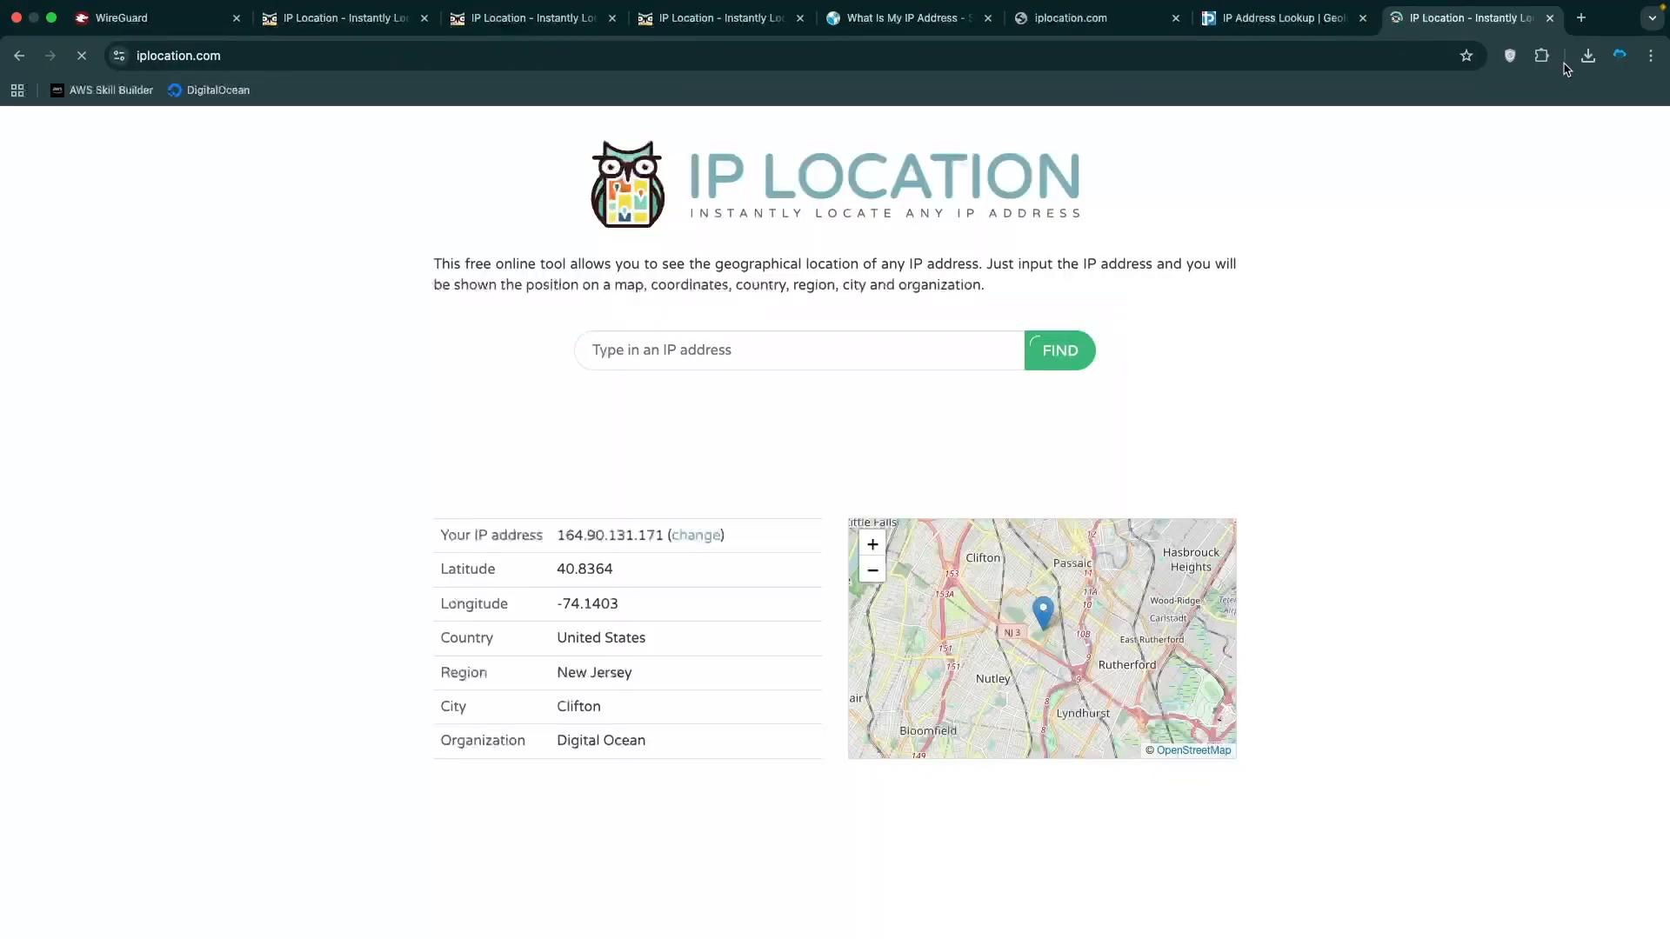
left_click_drag(540, 535, 584, 541)
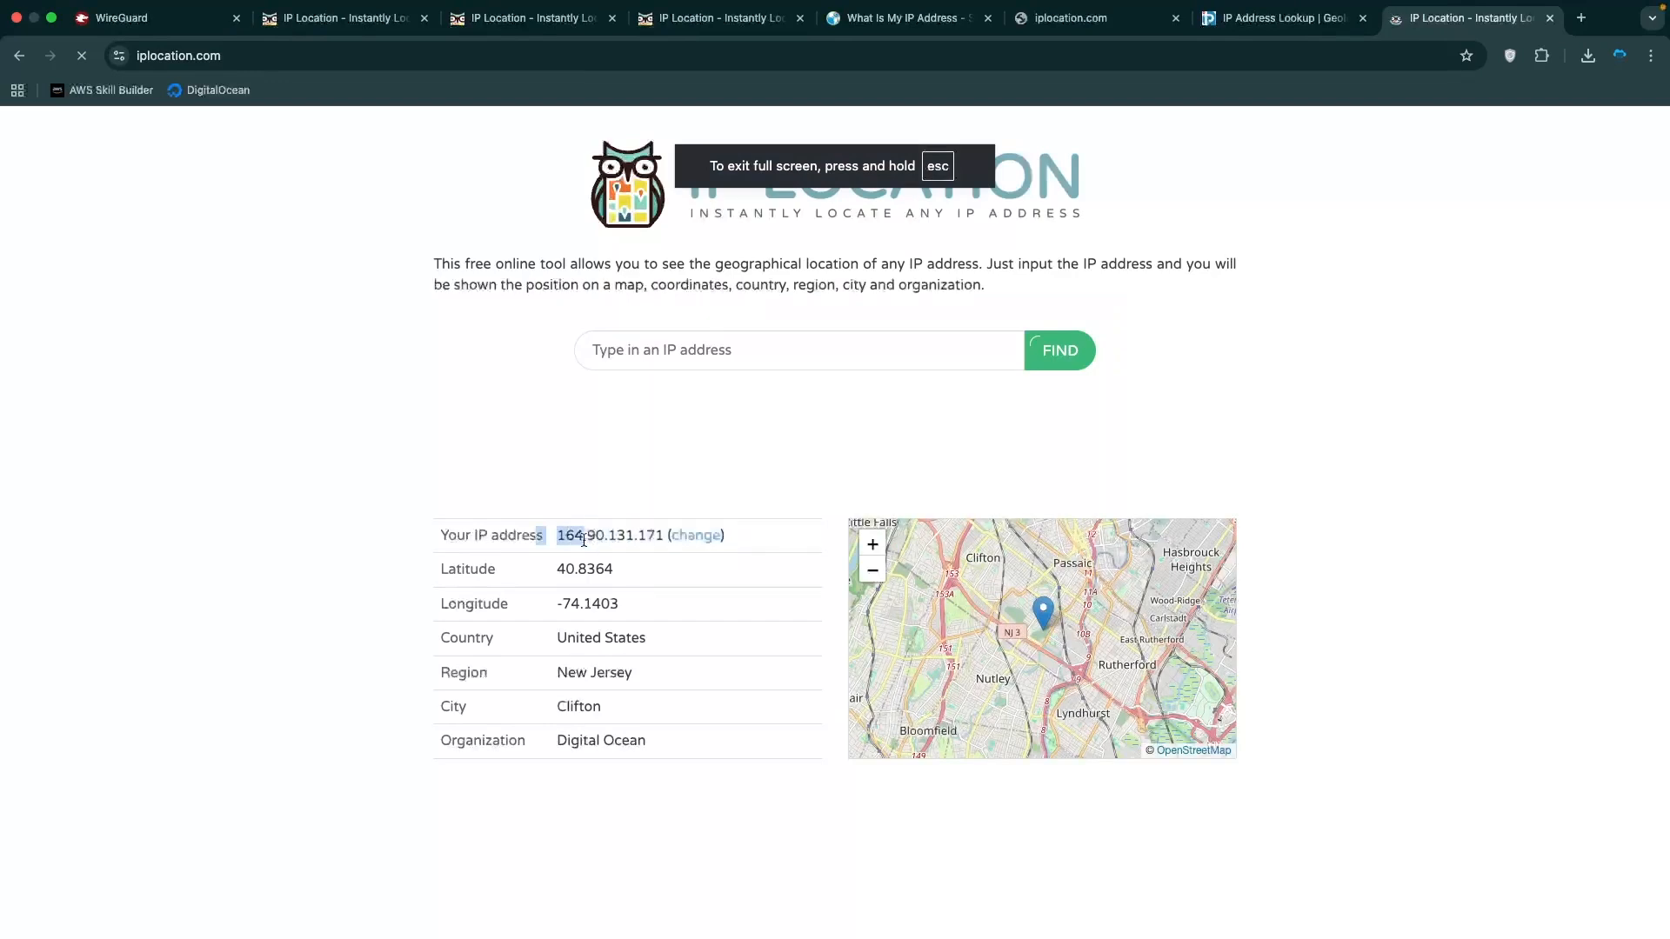
double_click(575, 702)
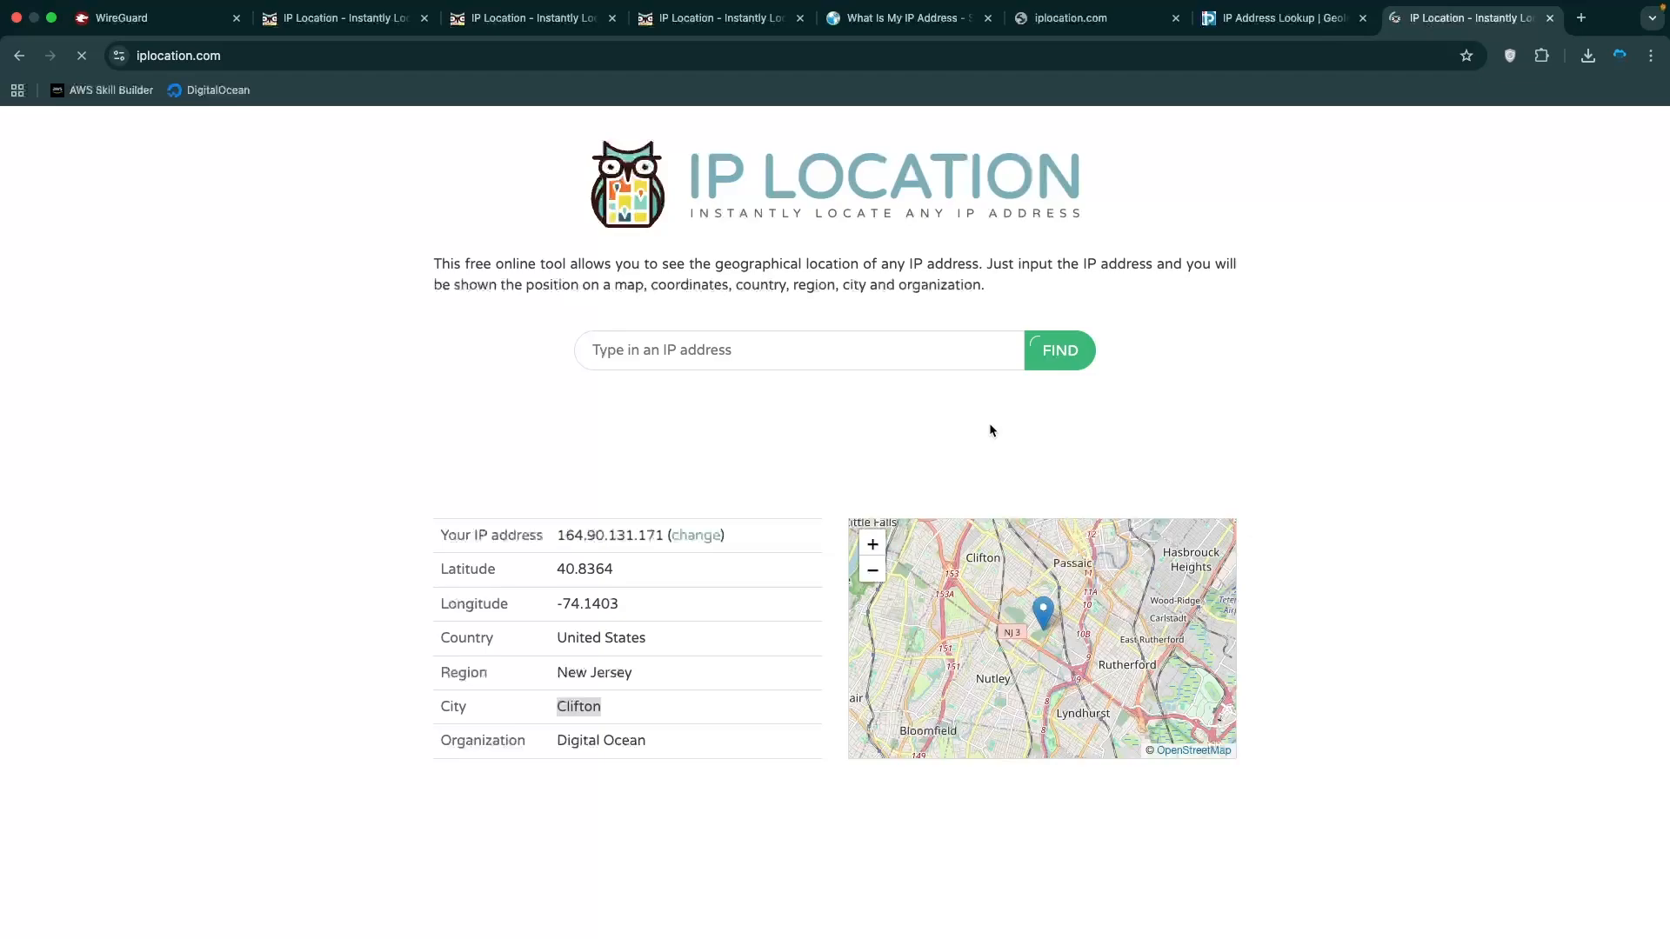
Step: Return to WinBox and create a firewall address list entry in list No-VPN with address iplocation.net
key("ctrl+Right")
key("ctrl+Right")
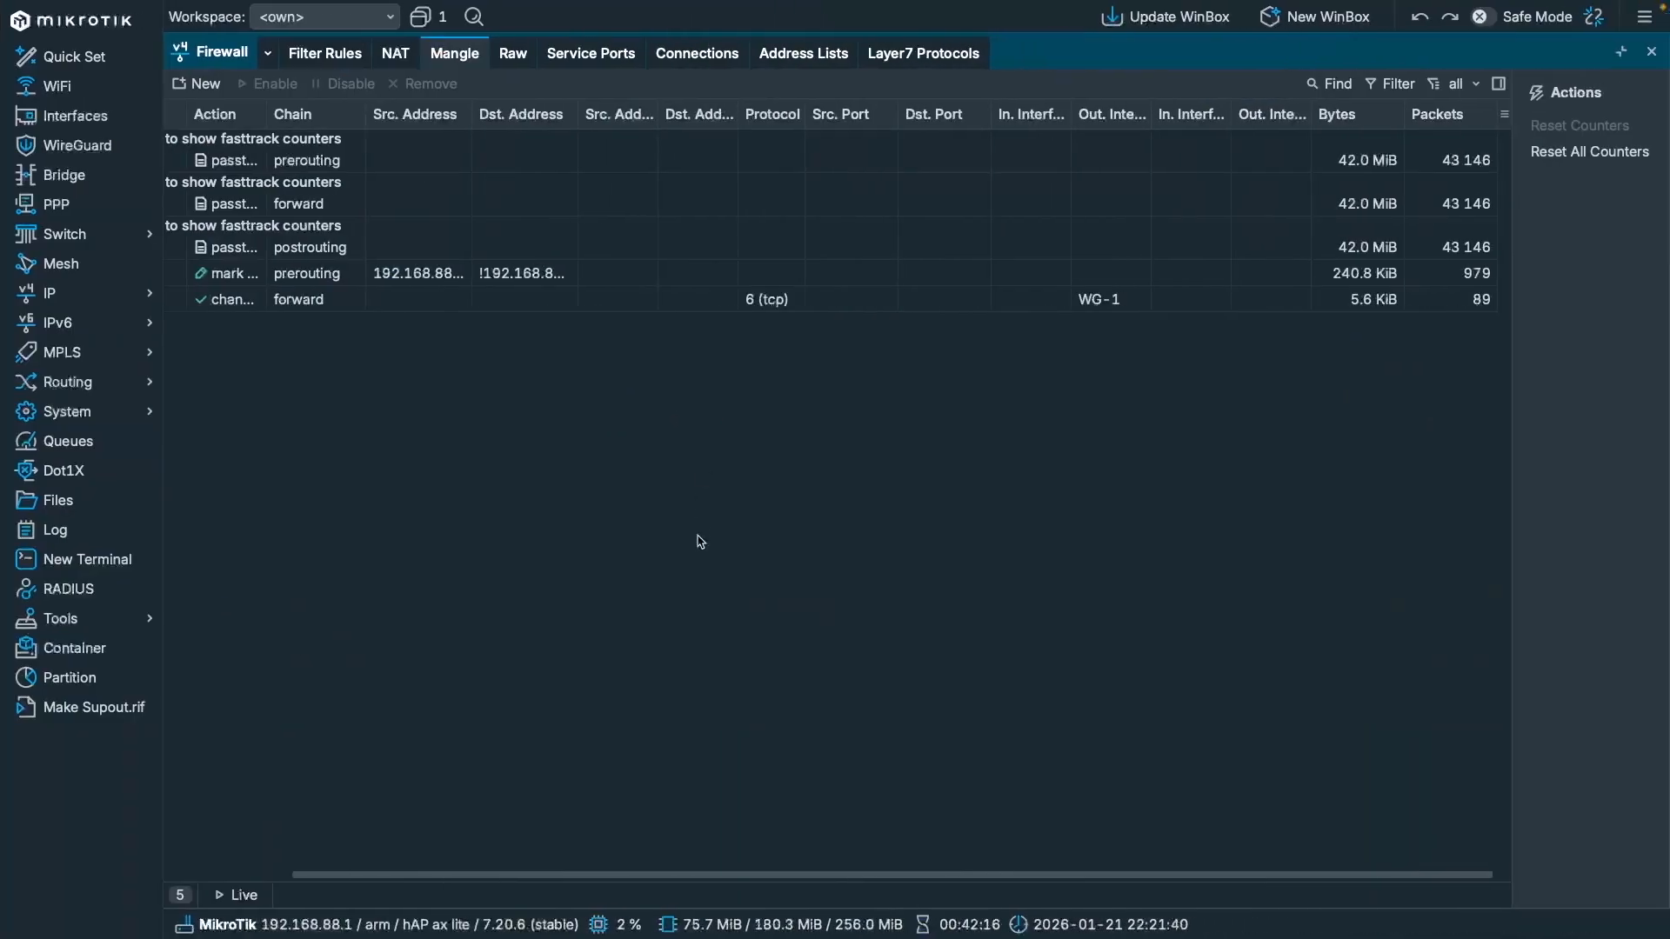
left_click(831, 58)
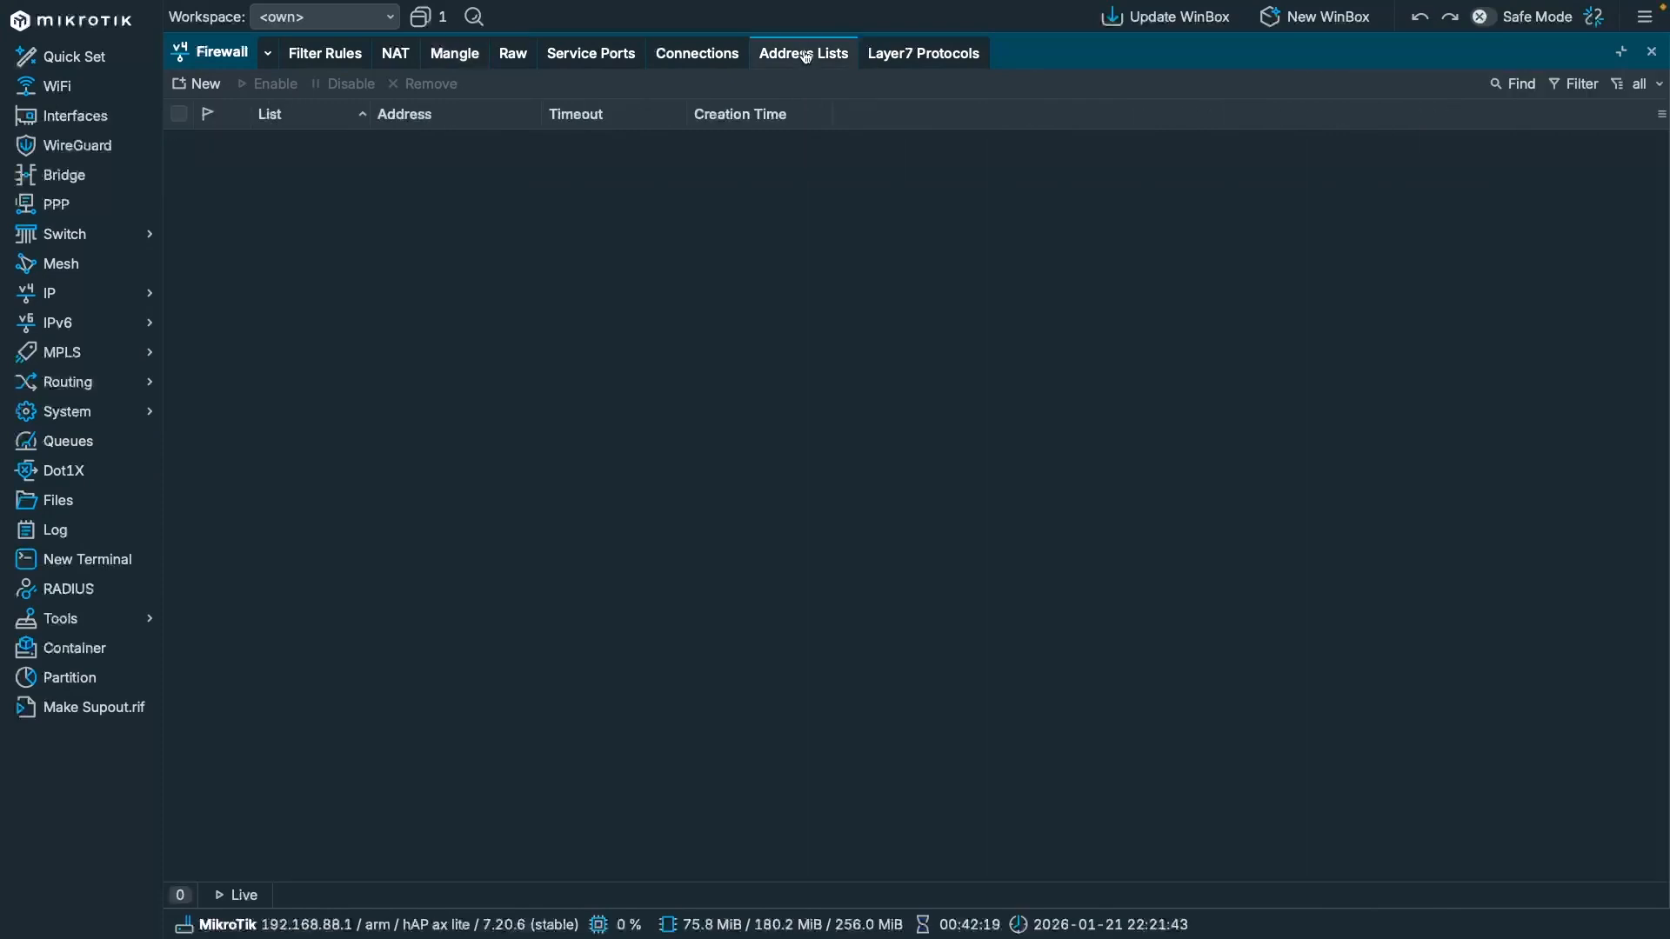
left_click(198, 84)
left_click(895, 470)
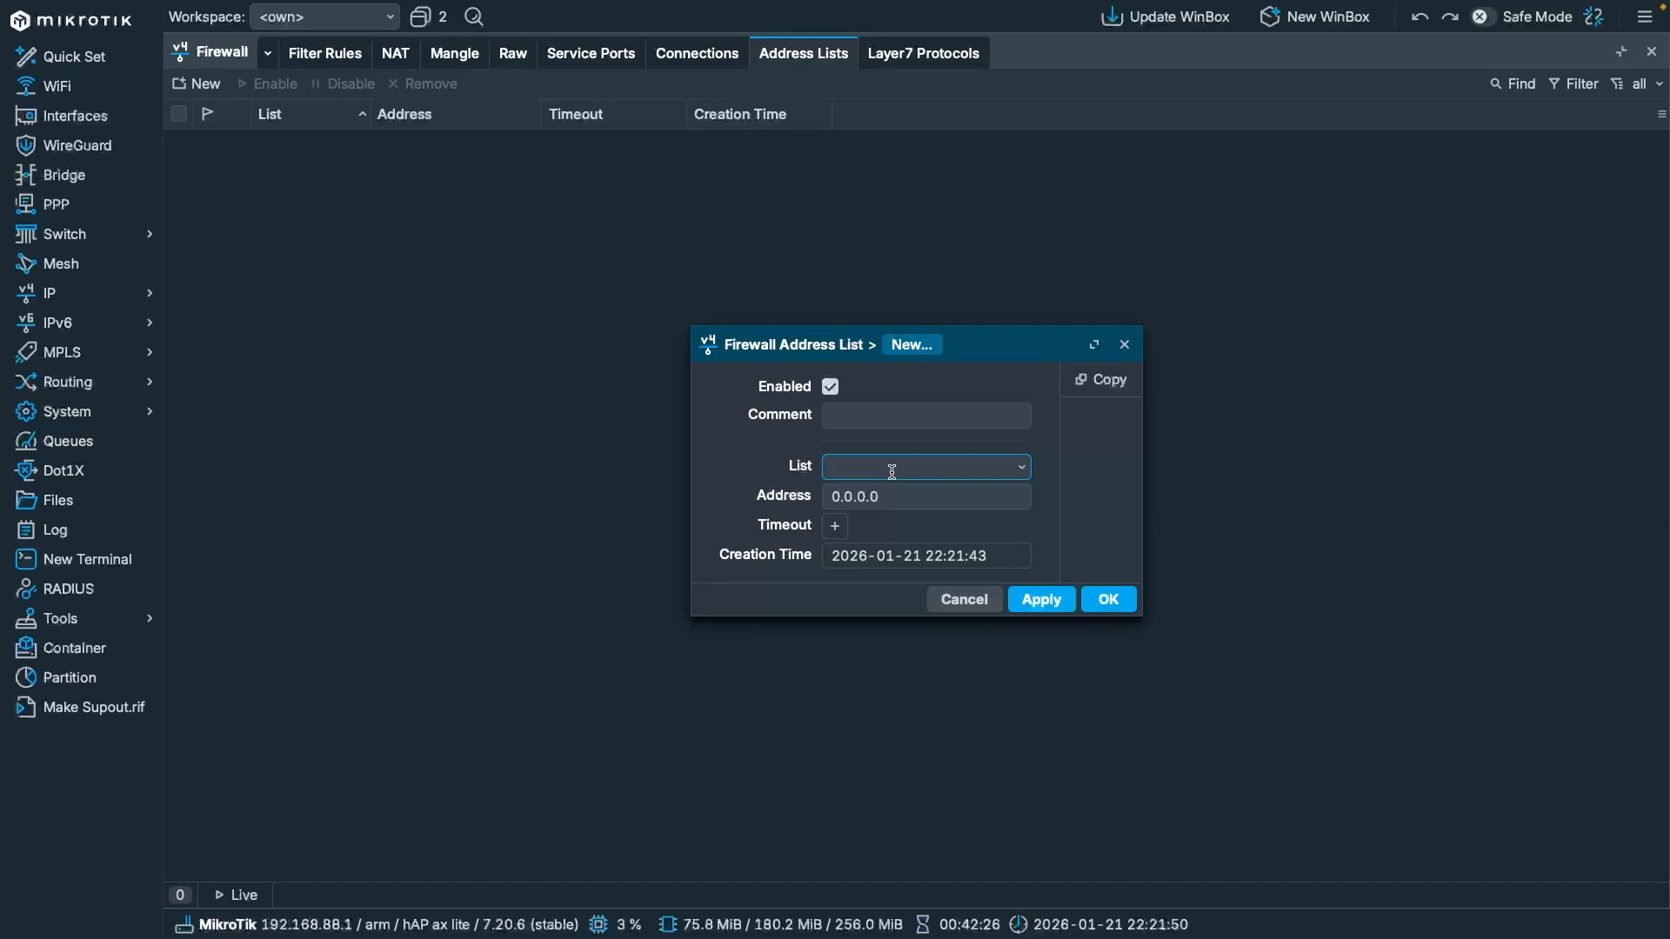
type("No-VPMN")
key("Tab")
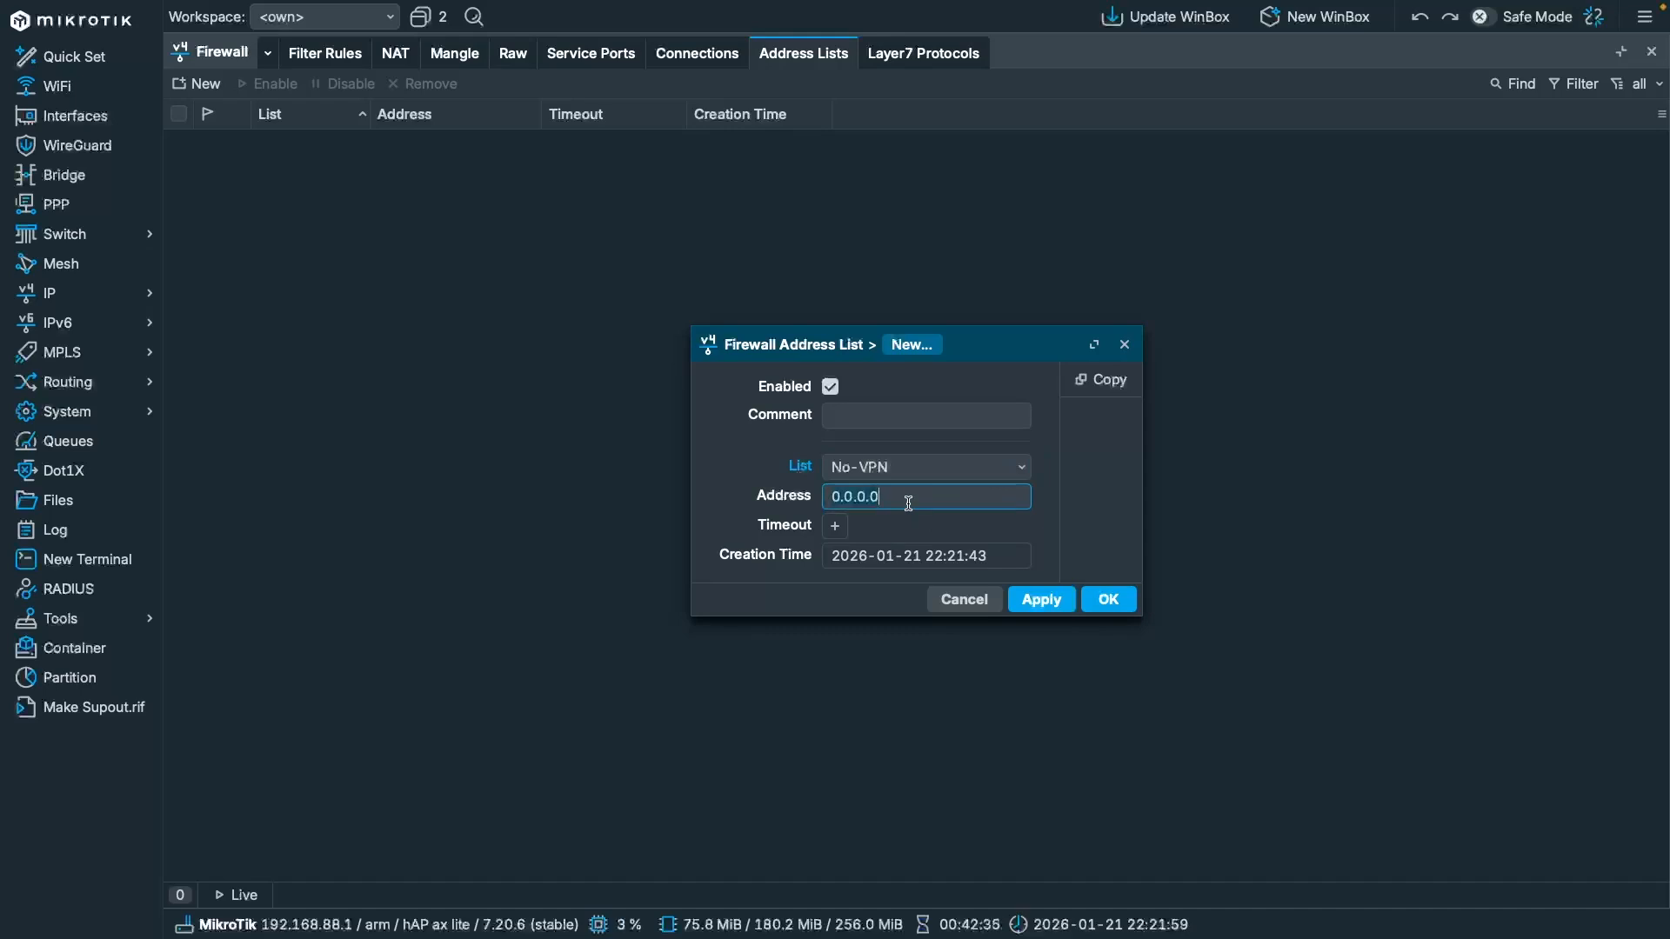
type("iplocatio")
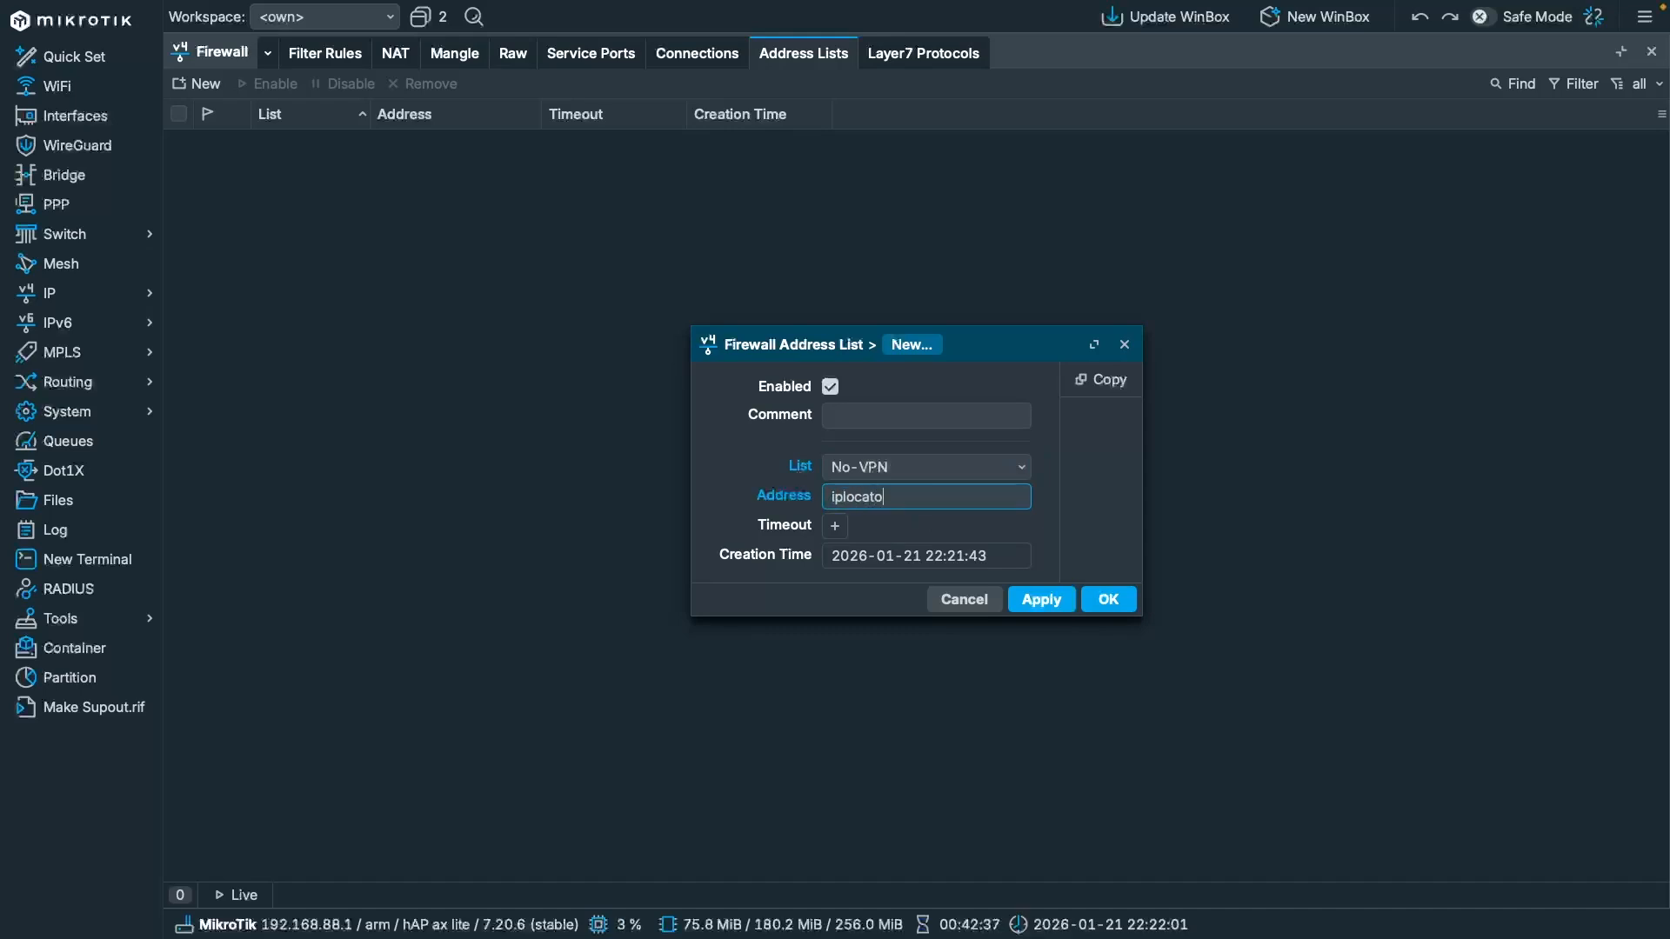
type("n.net")
left_click(1109, 599)
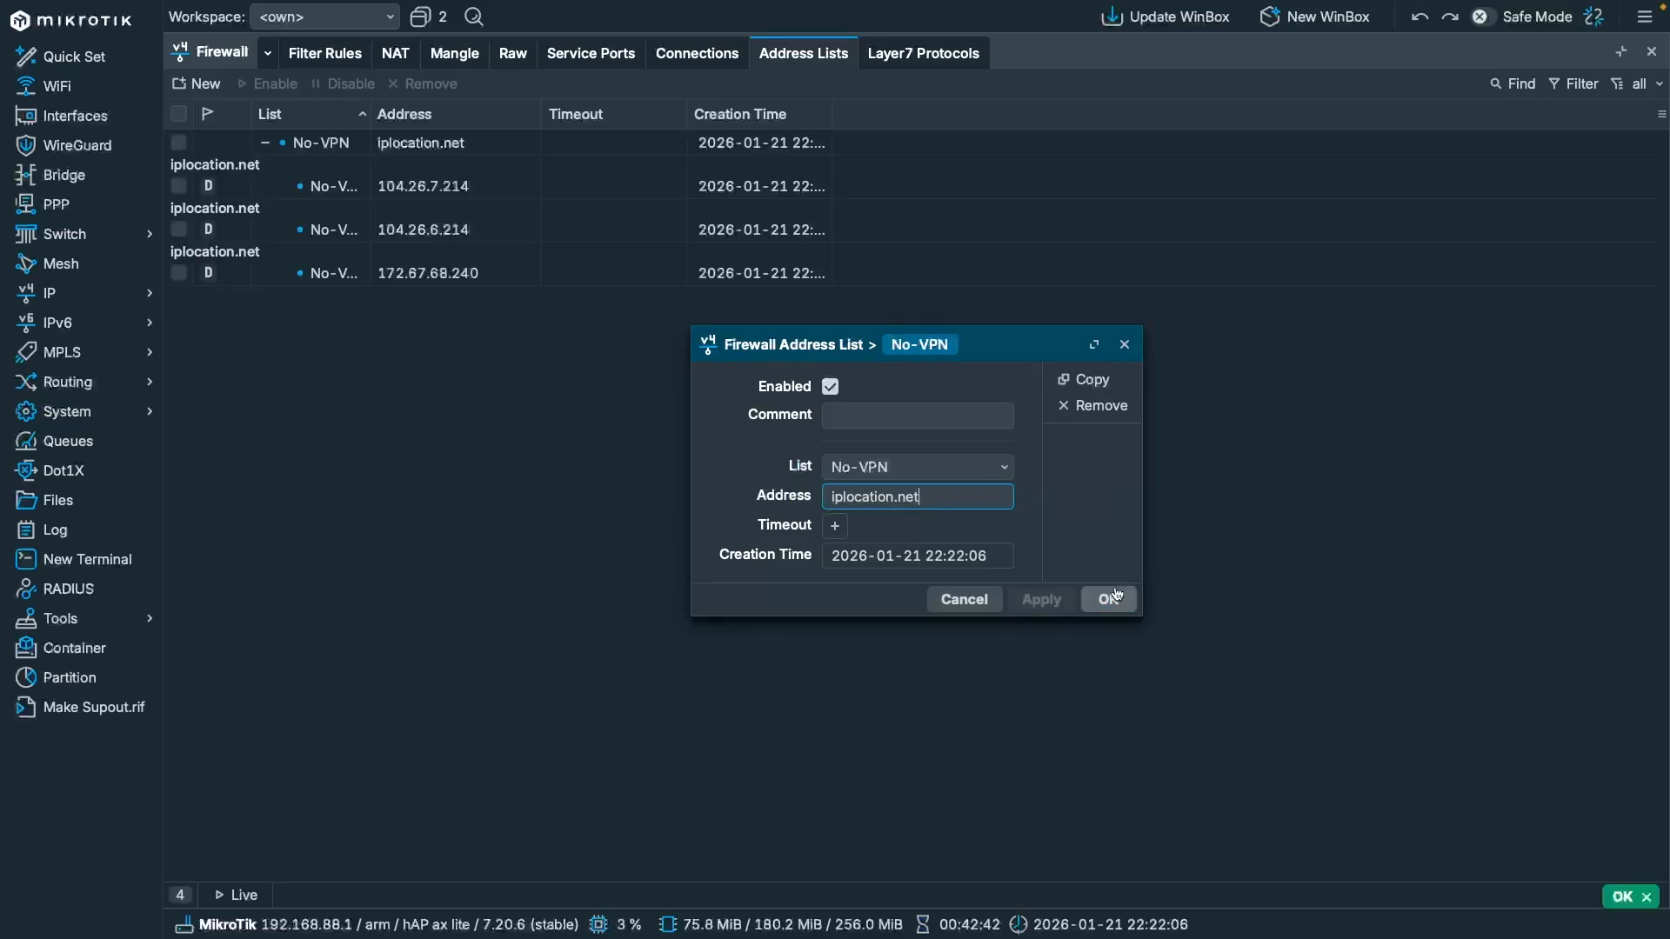
Step: Examine the dynamic addresses listed under iplocation.net in No-VPN and the servers in the router's DNS settings
left_click(353, 195)
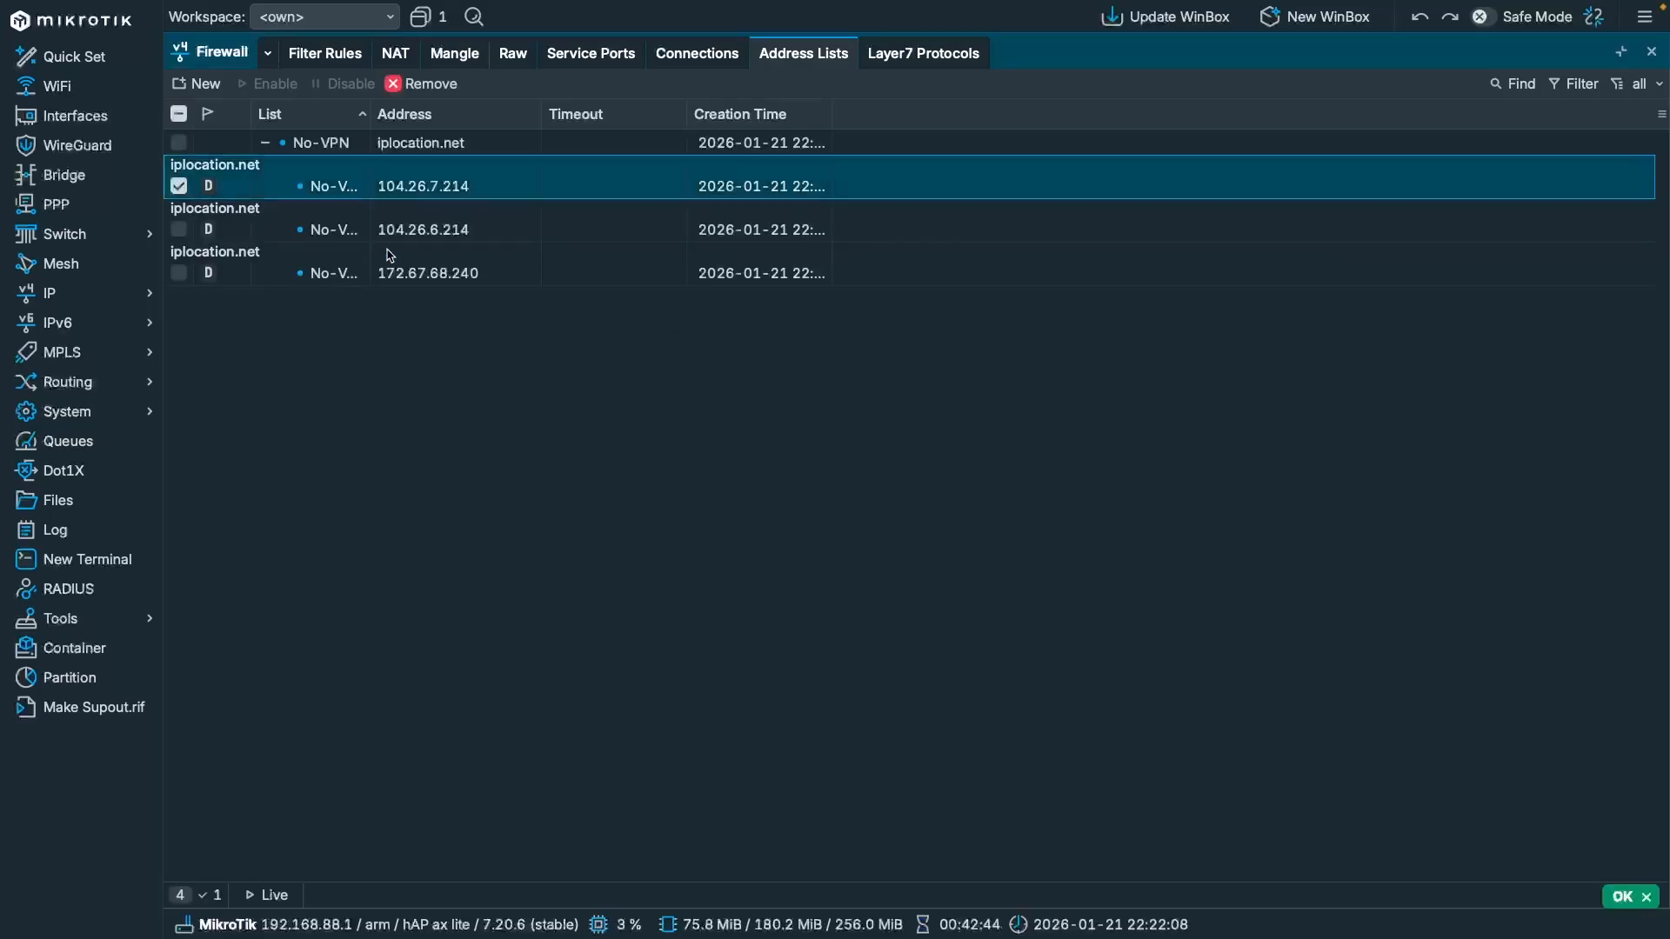
left_click(392, 258)
left_click(475, 345)
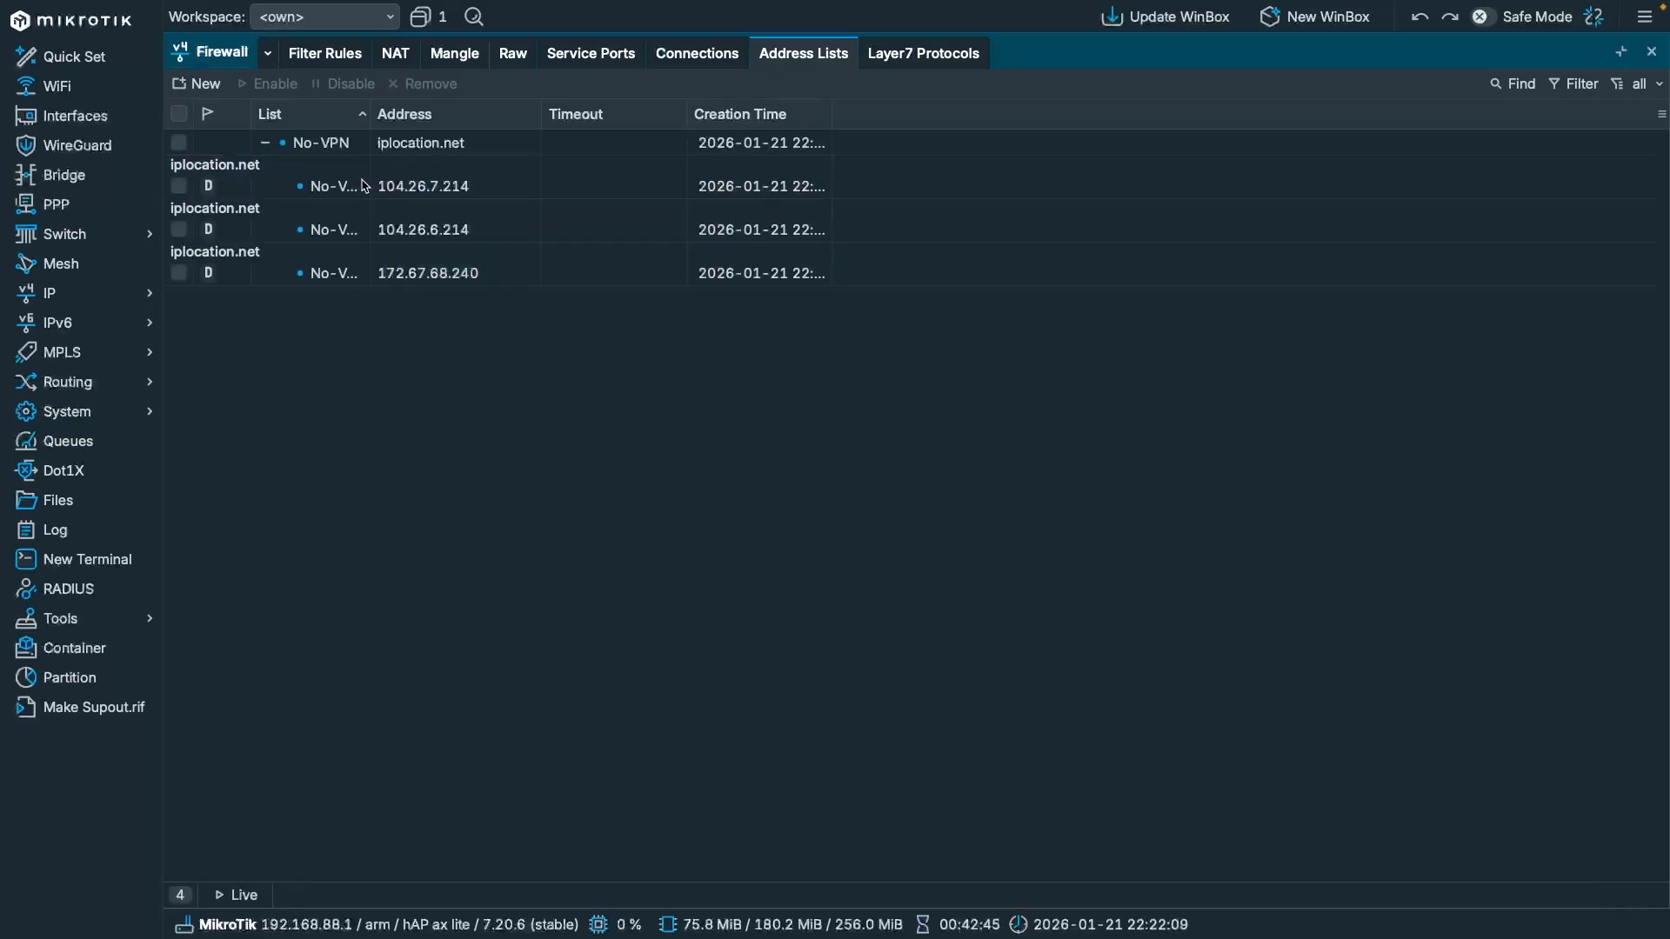
left_click(418, 143)
left_click(75, 303)
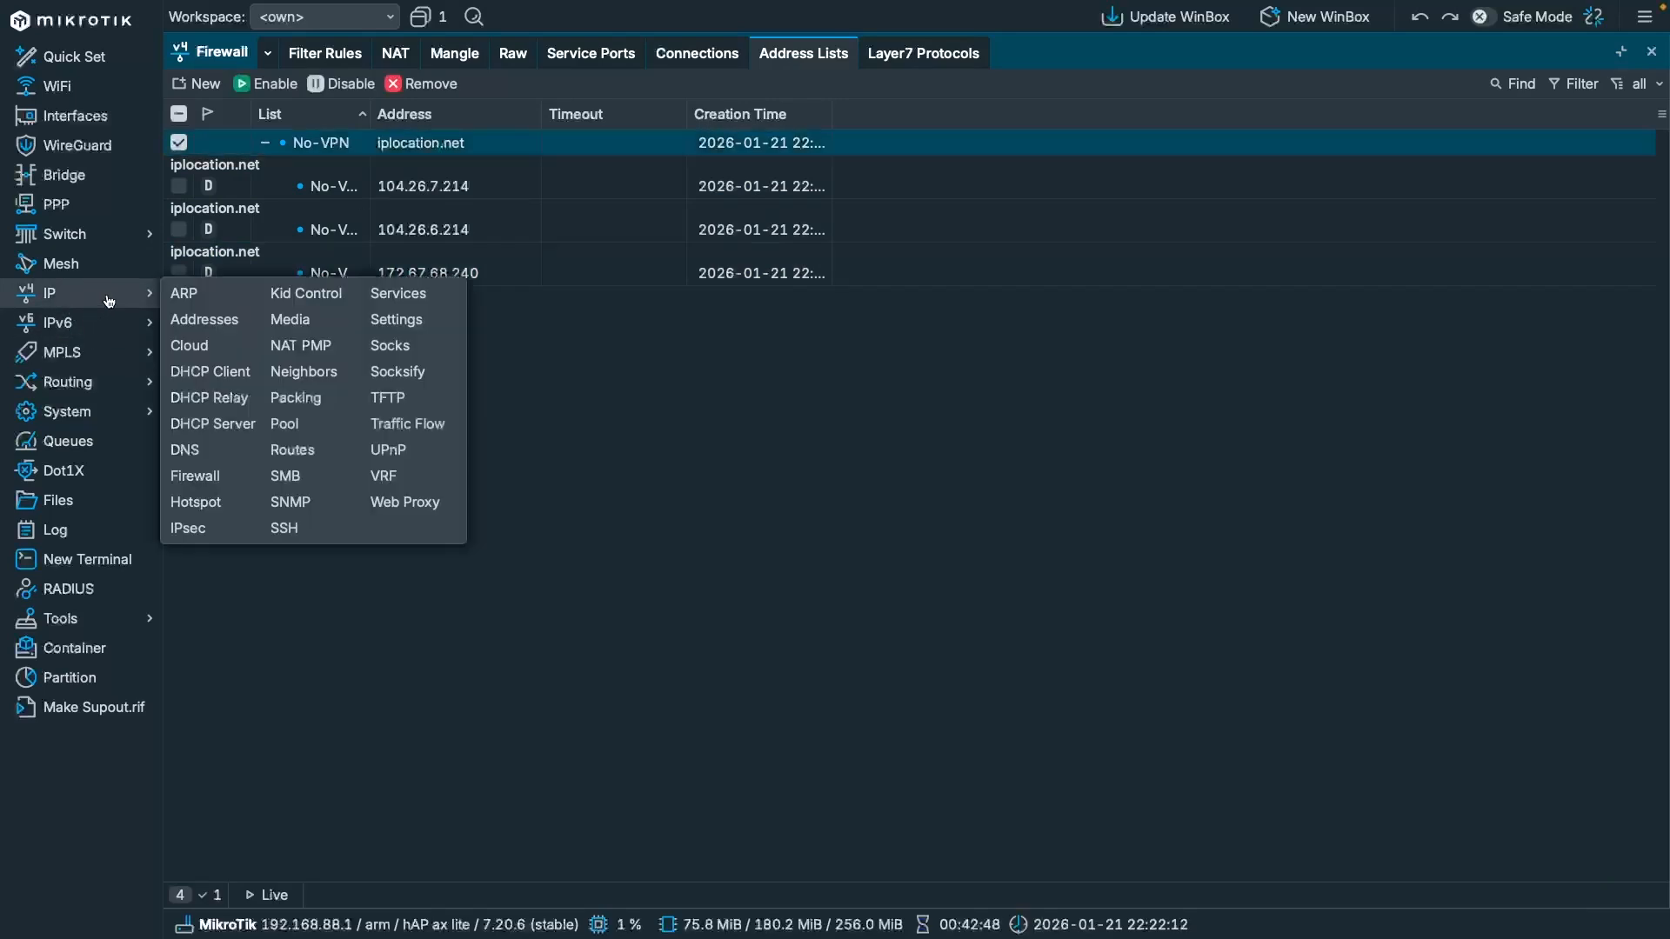
left_click(191, 450)
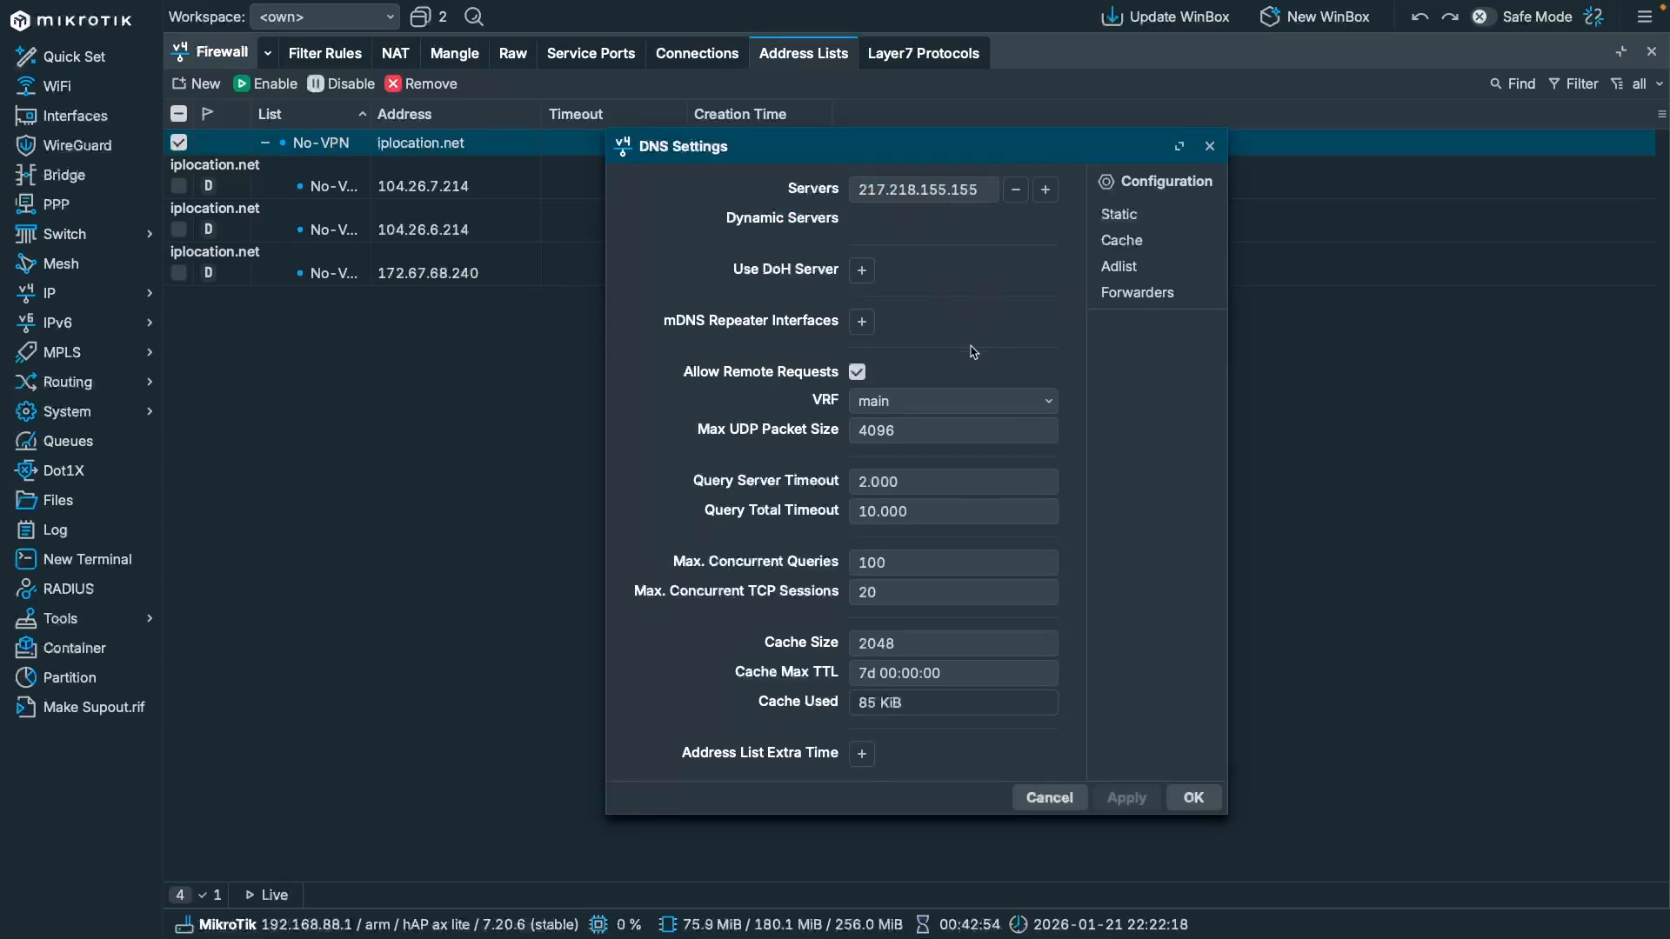
key("Escape")
left_click(608, 384)
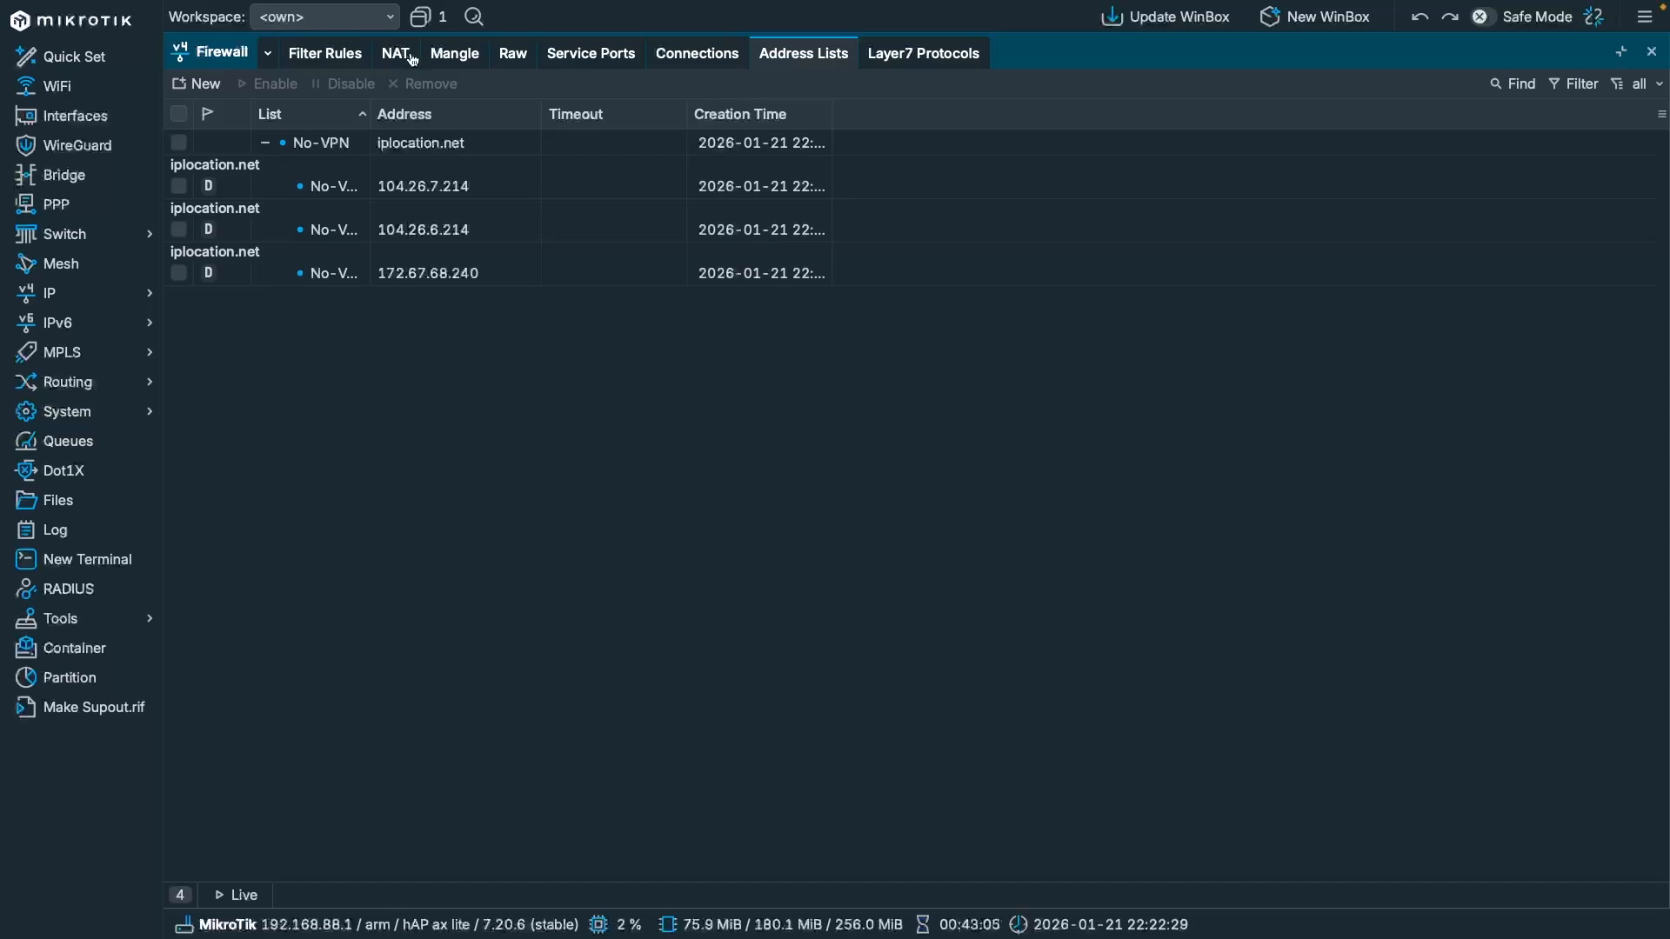
Step: Add a negated destination address list match for No-VPN to the prerouting mark routing mangle rule
left_click(436, 57)
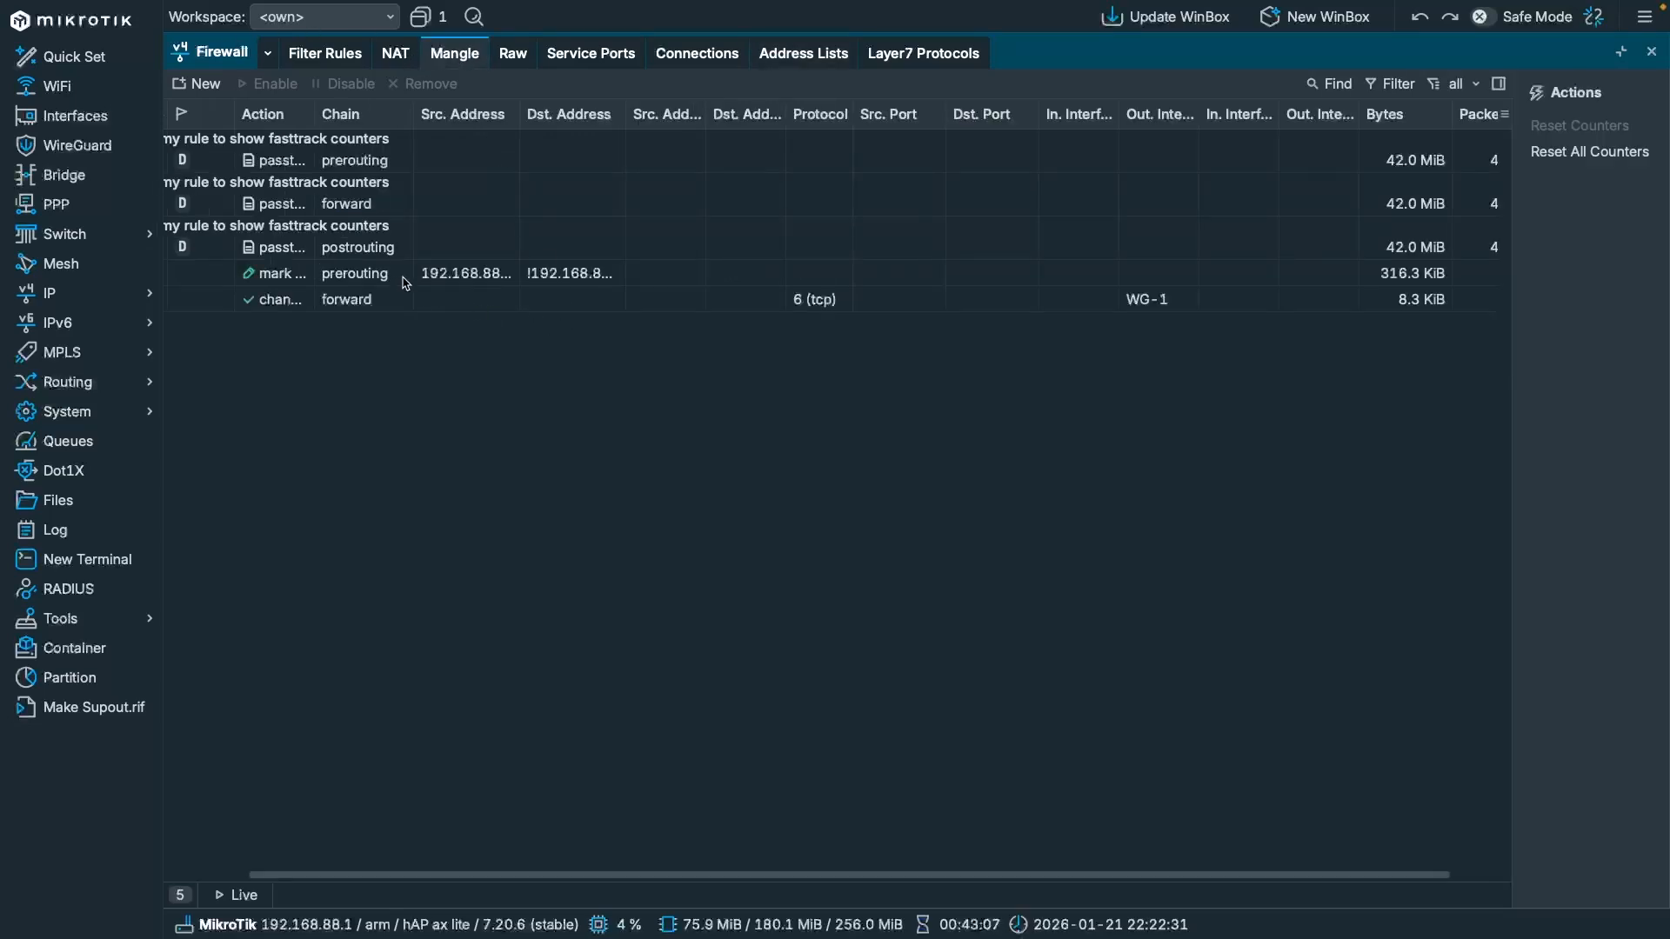
left_click(364, 278)
double_click(363, 275)
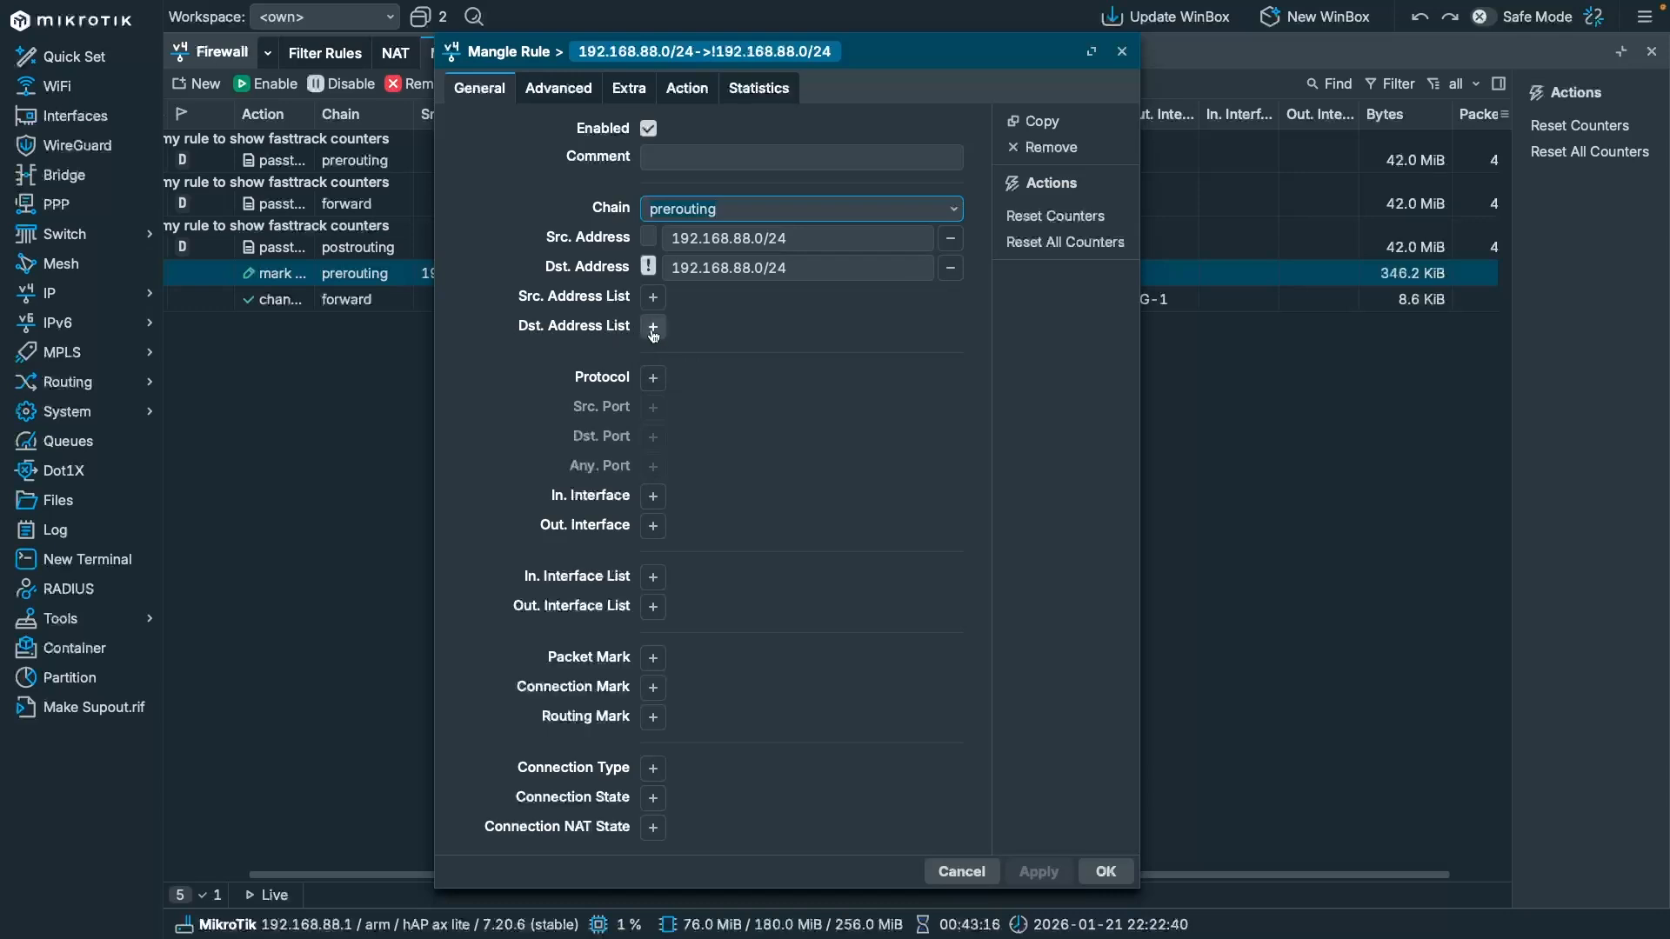
left_click(654, 333)
left_click(923, 328)
left_click(792, 353)
left_click(648, 326)
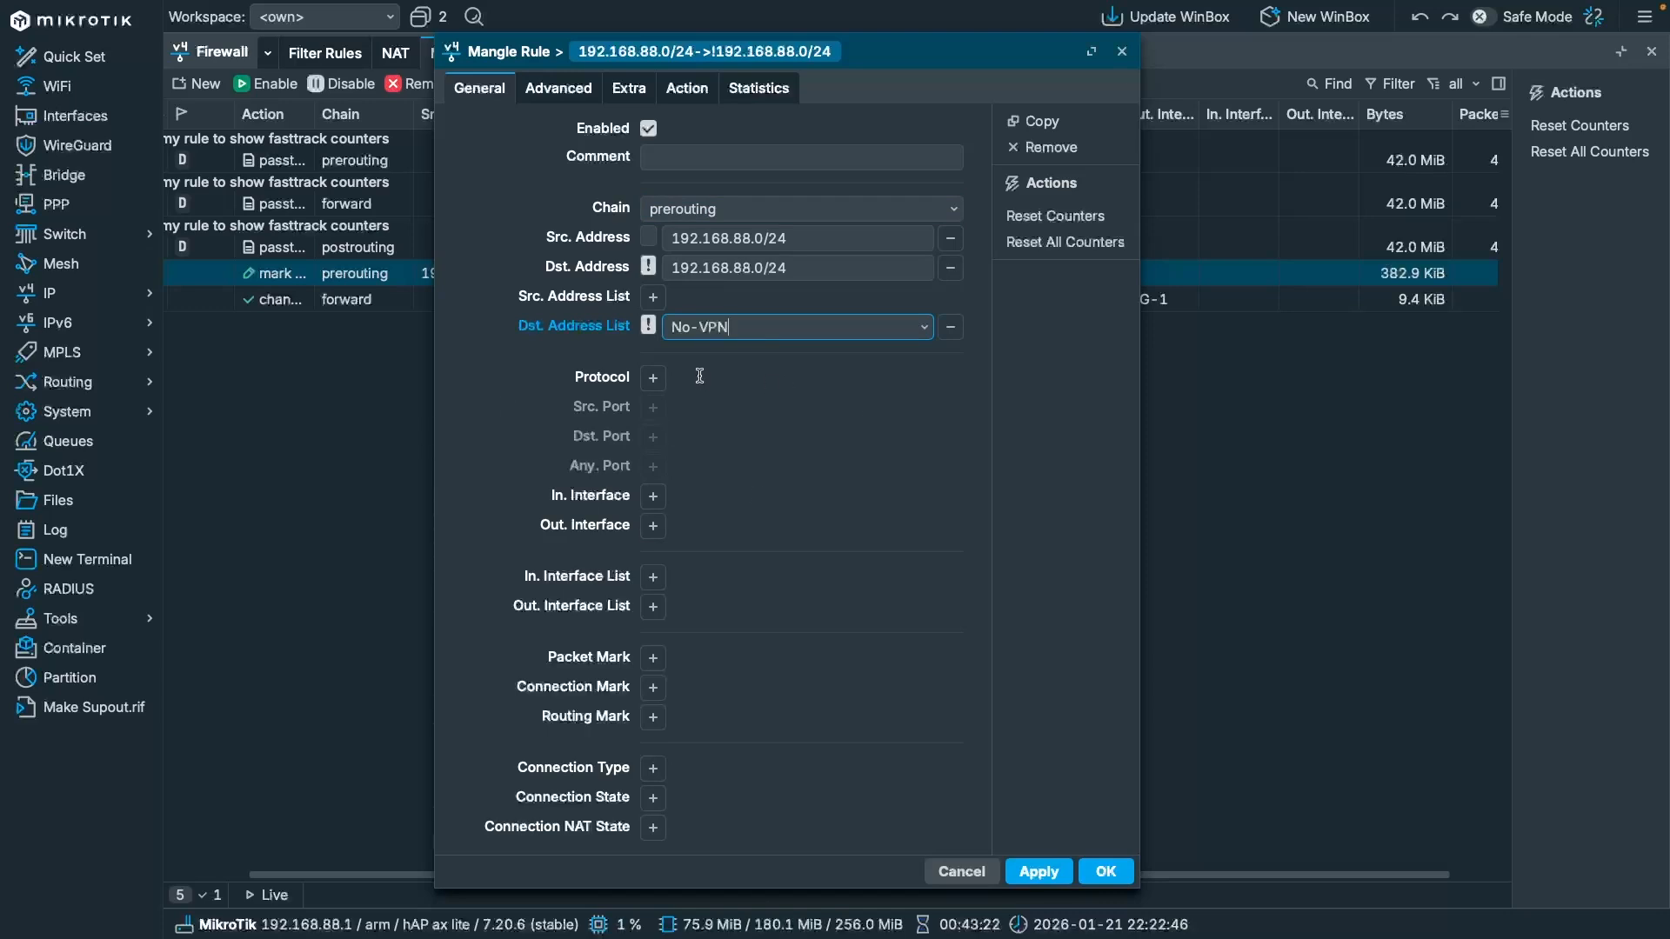
Step: Review the mangle rule's source, destination and mark routing action settings, and save the rule
left_click(795, 238)
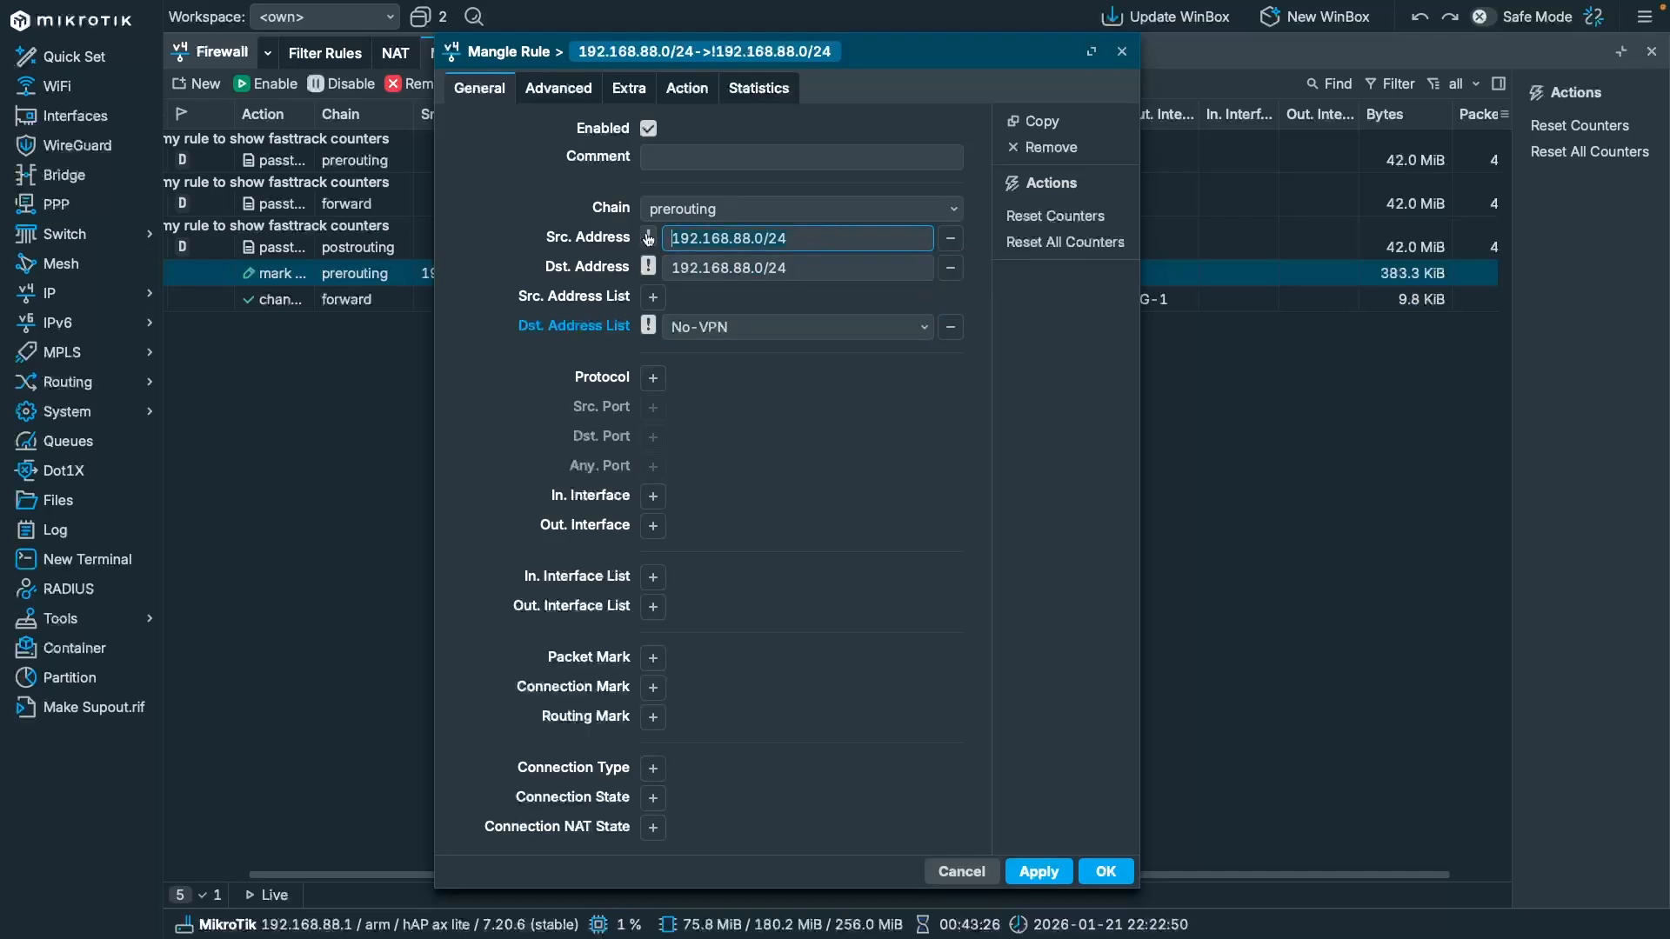
left_click(827, 270)
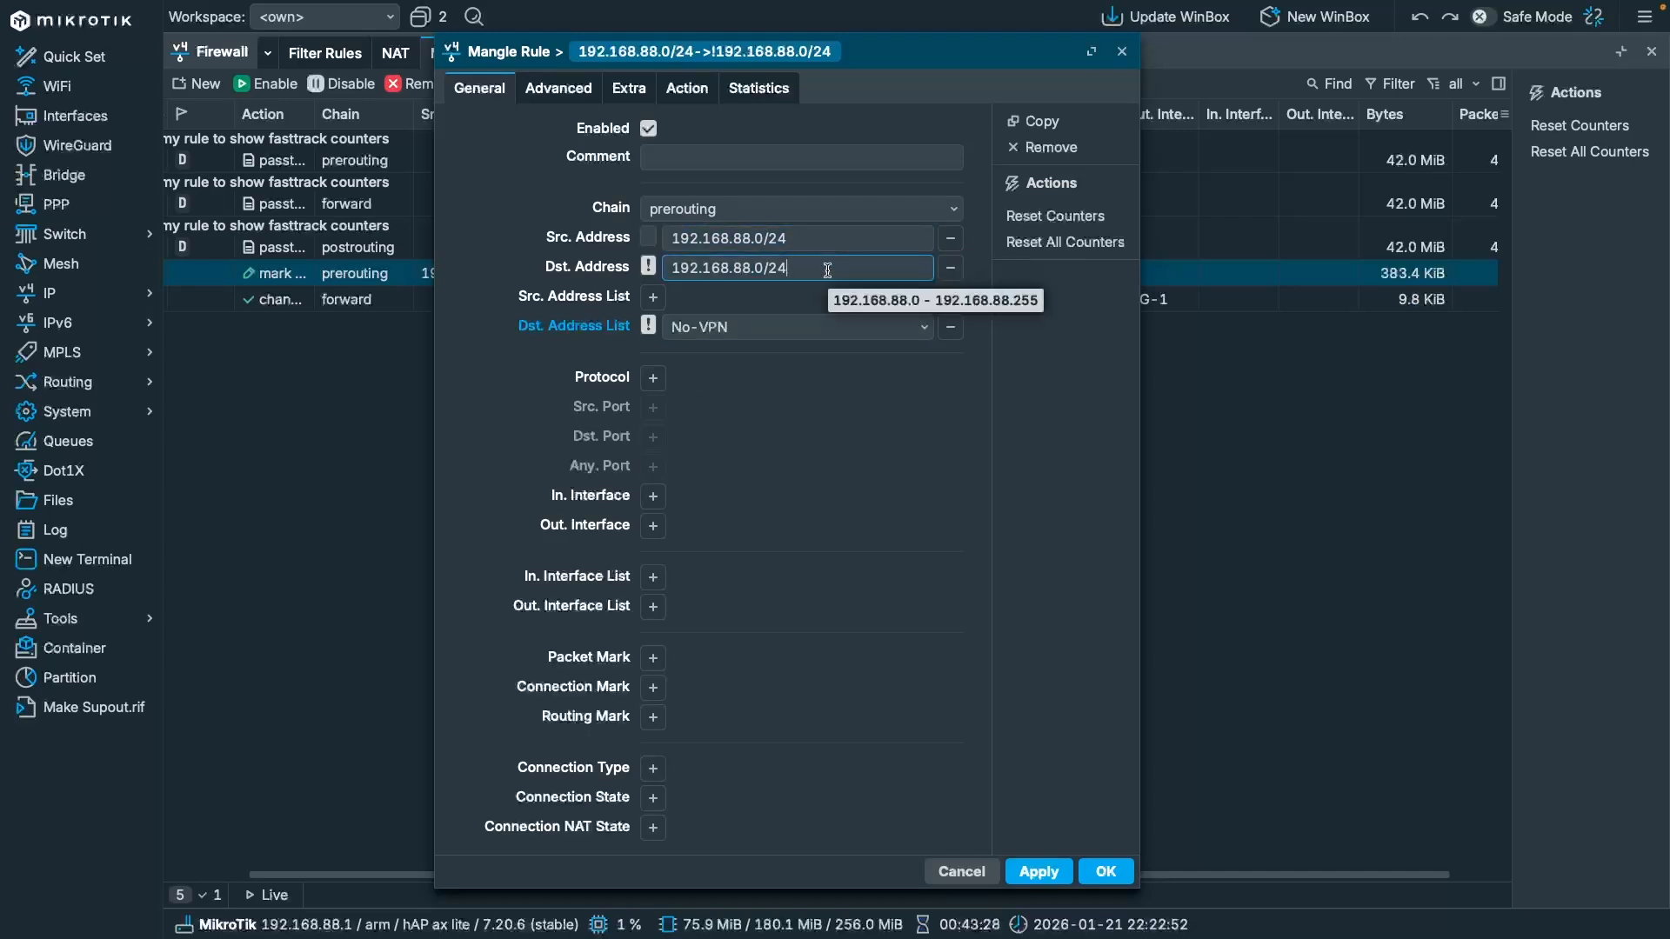
left_click(757, 330)
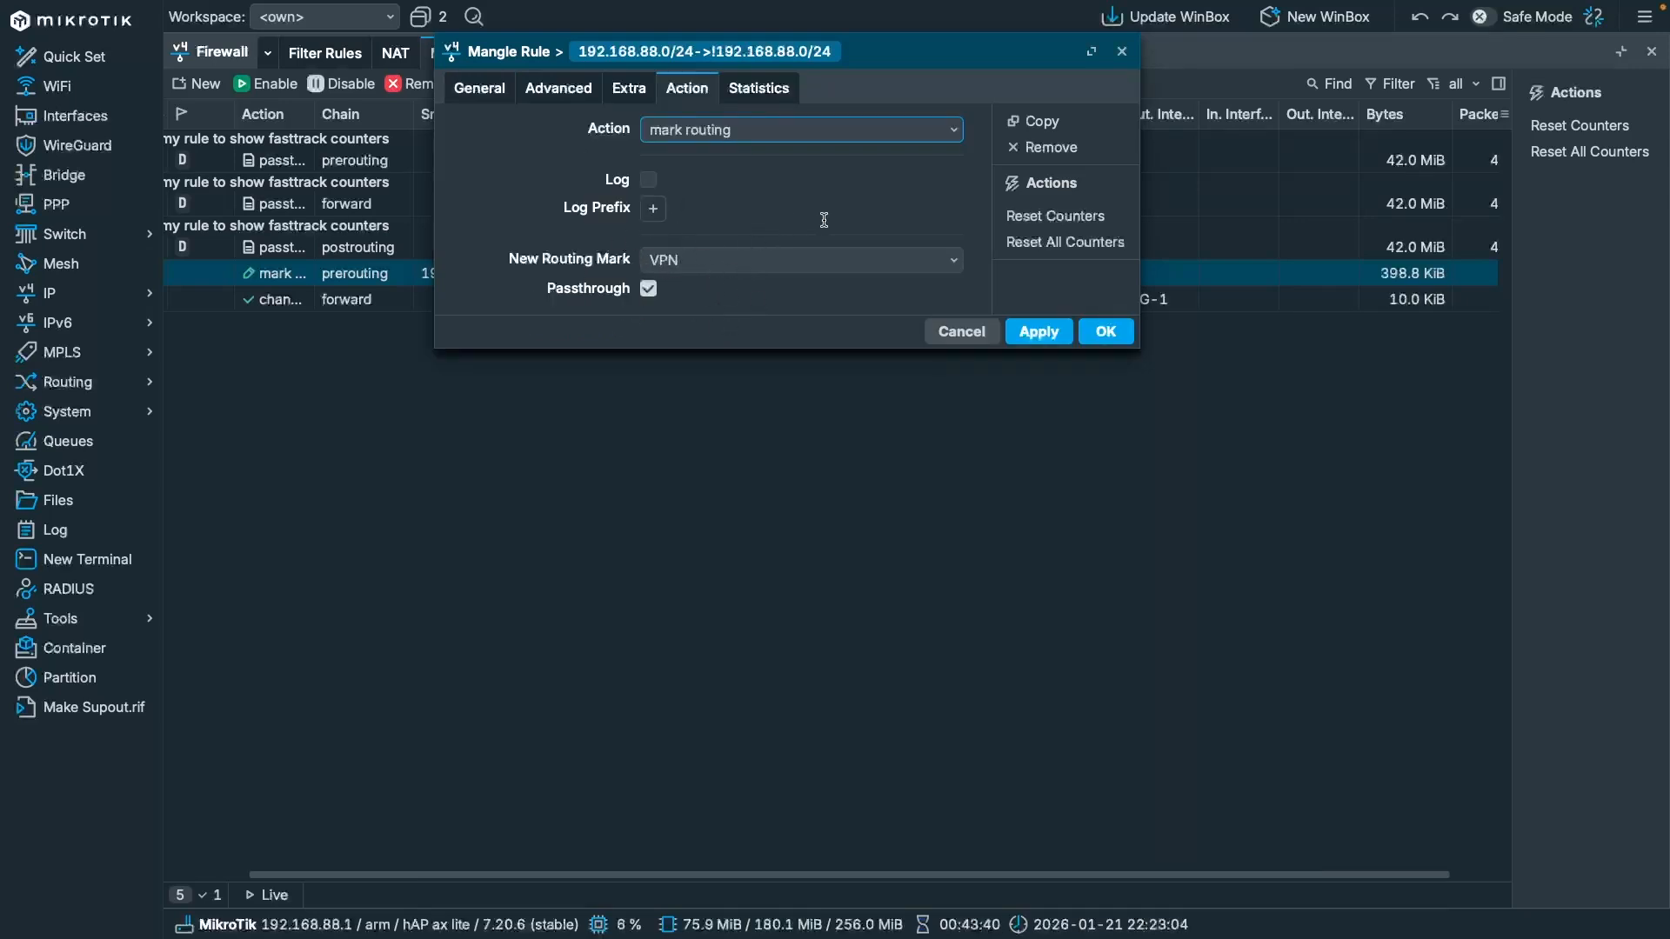
left_click(1105, 331)
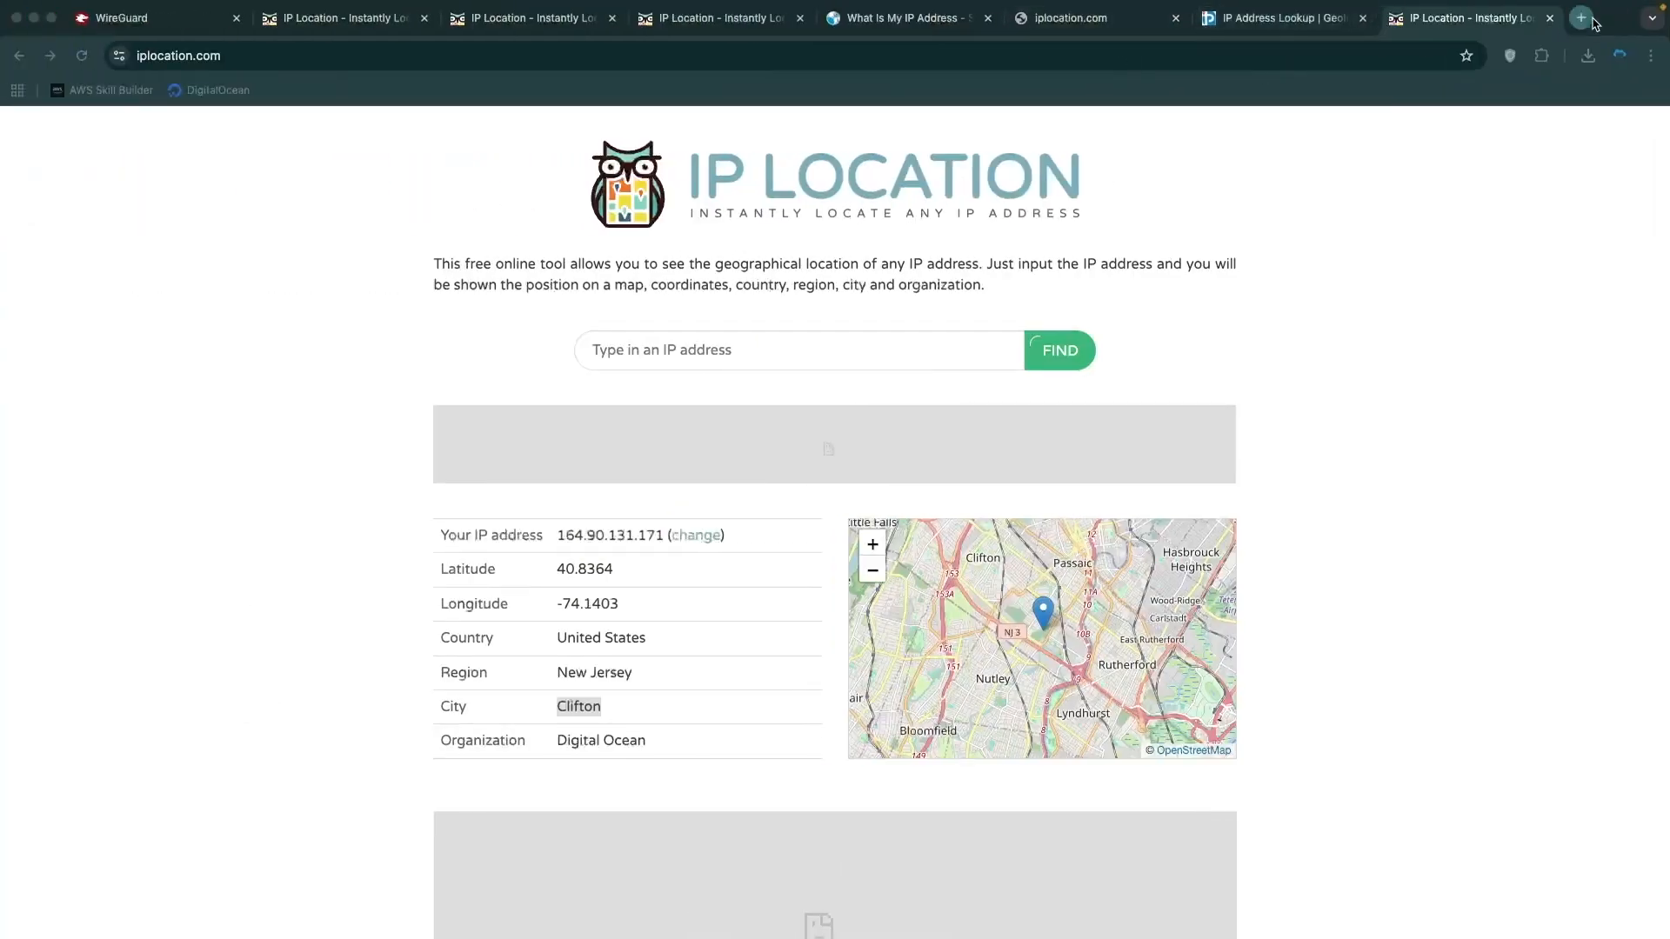
Step: In Chrome, open iplocation.net in a new tab, pass the human verification and check the reported IPv4 address
left_click(1592, 18)
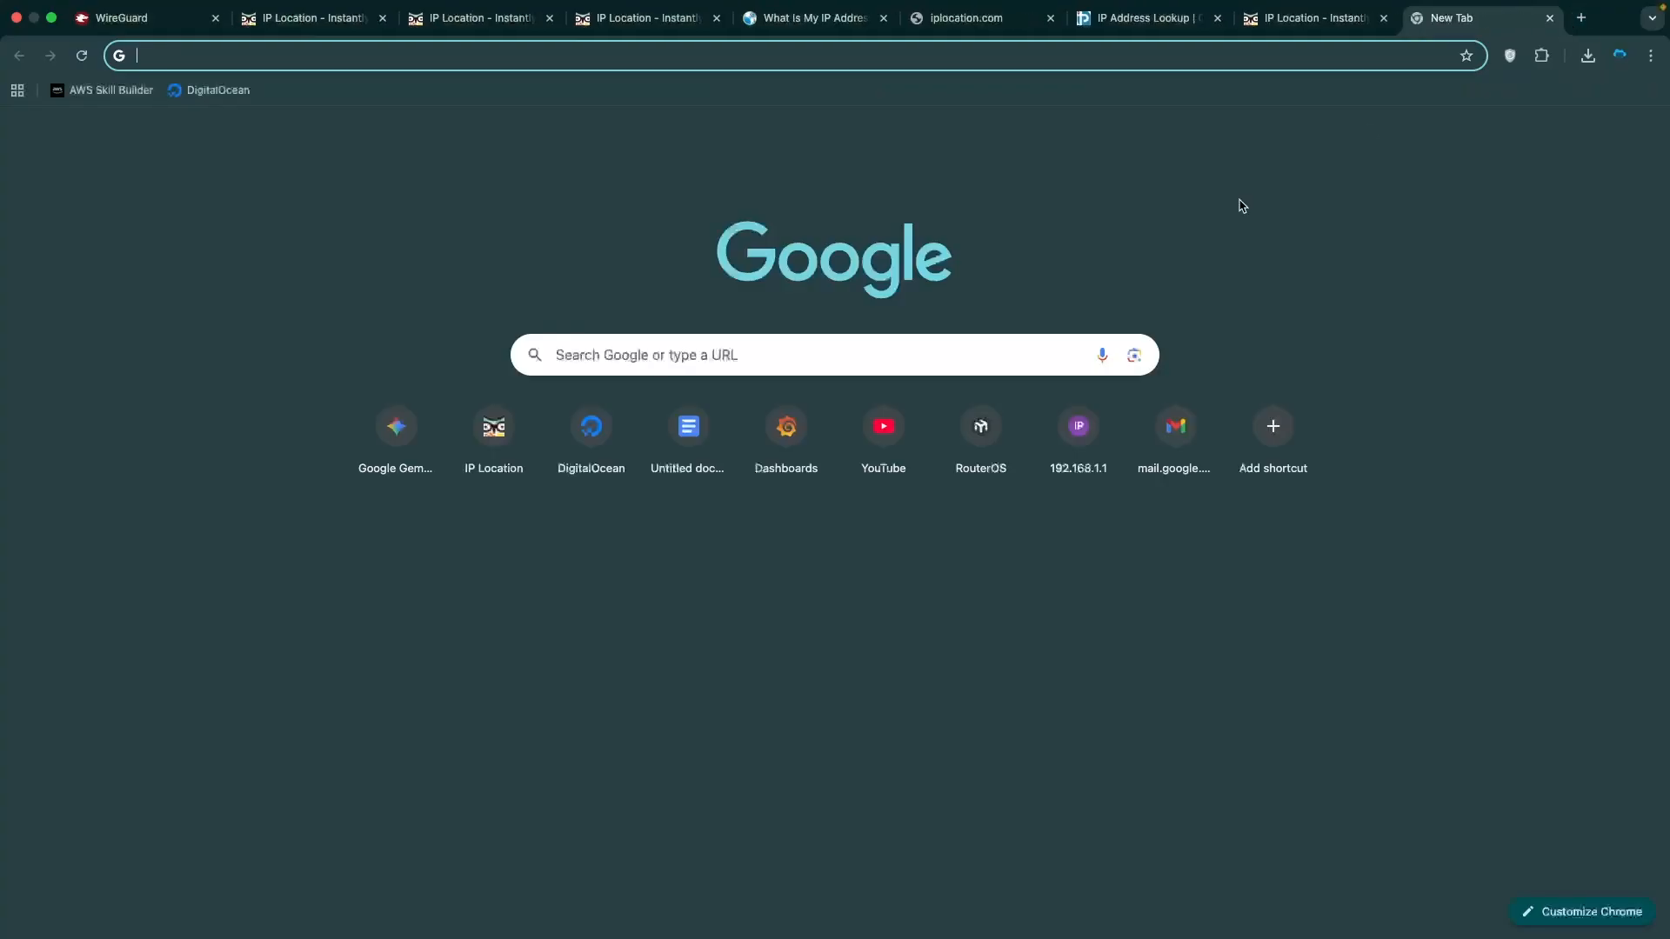
type("iplocation.com")
key("BackSpace")
key("BackSpace")
key("BackSpace")
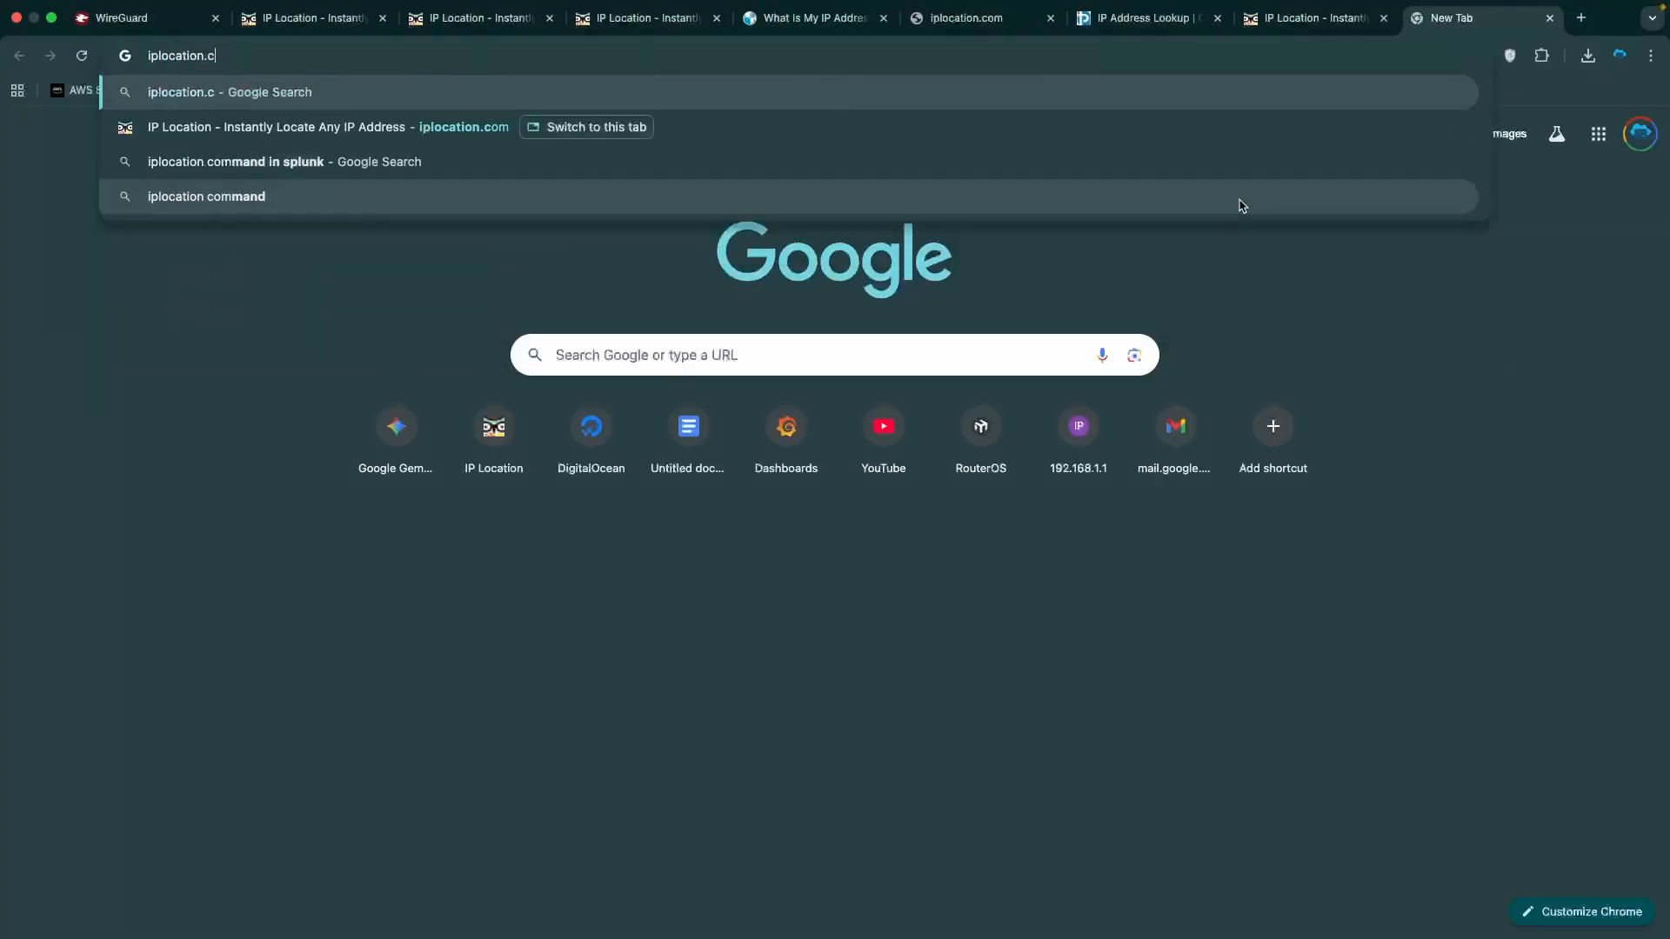
type("net")
key("Return")
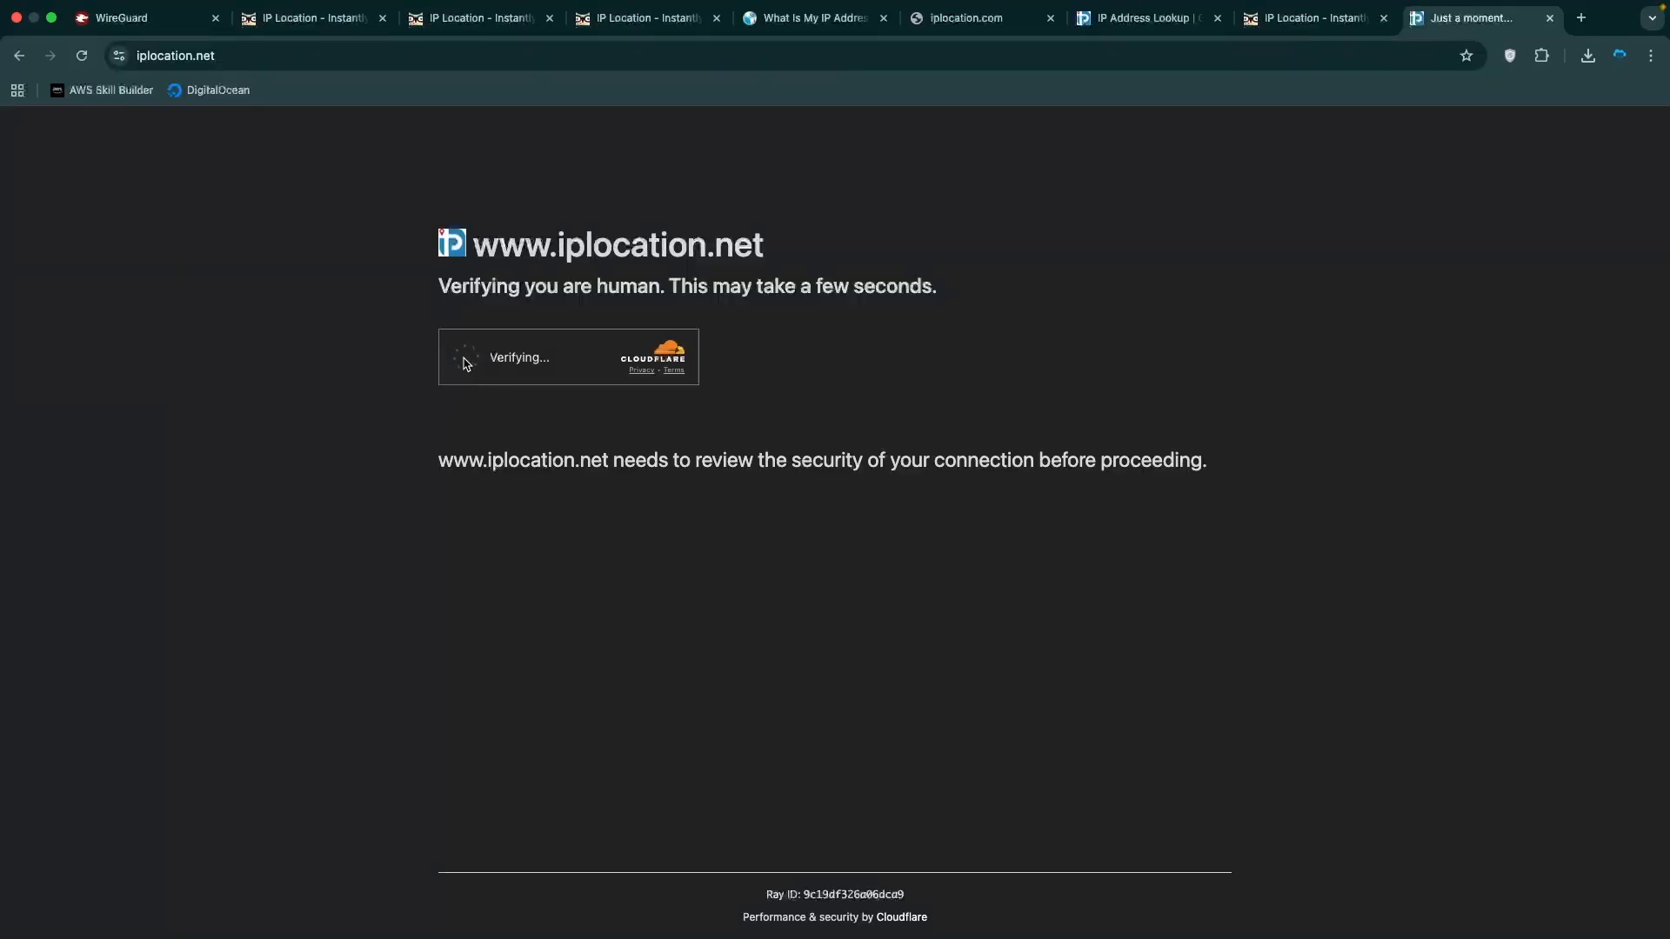
left_click(462, 358)
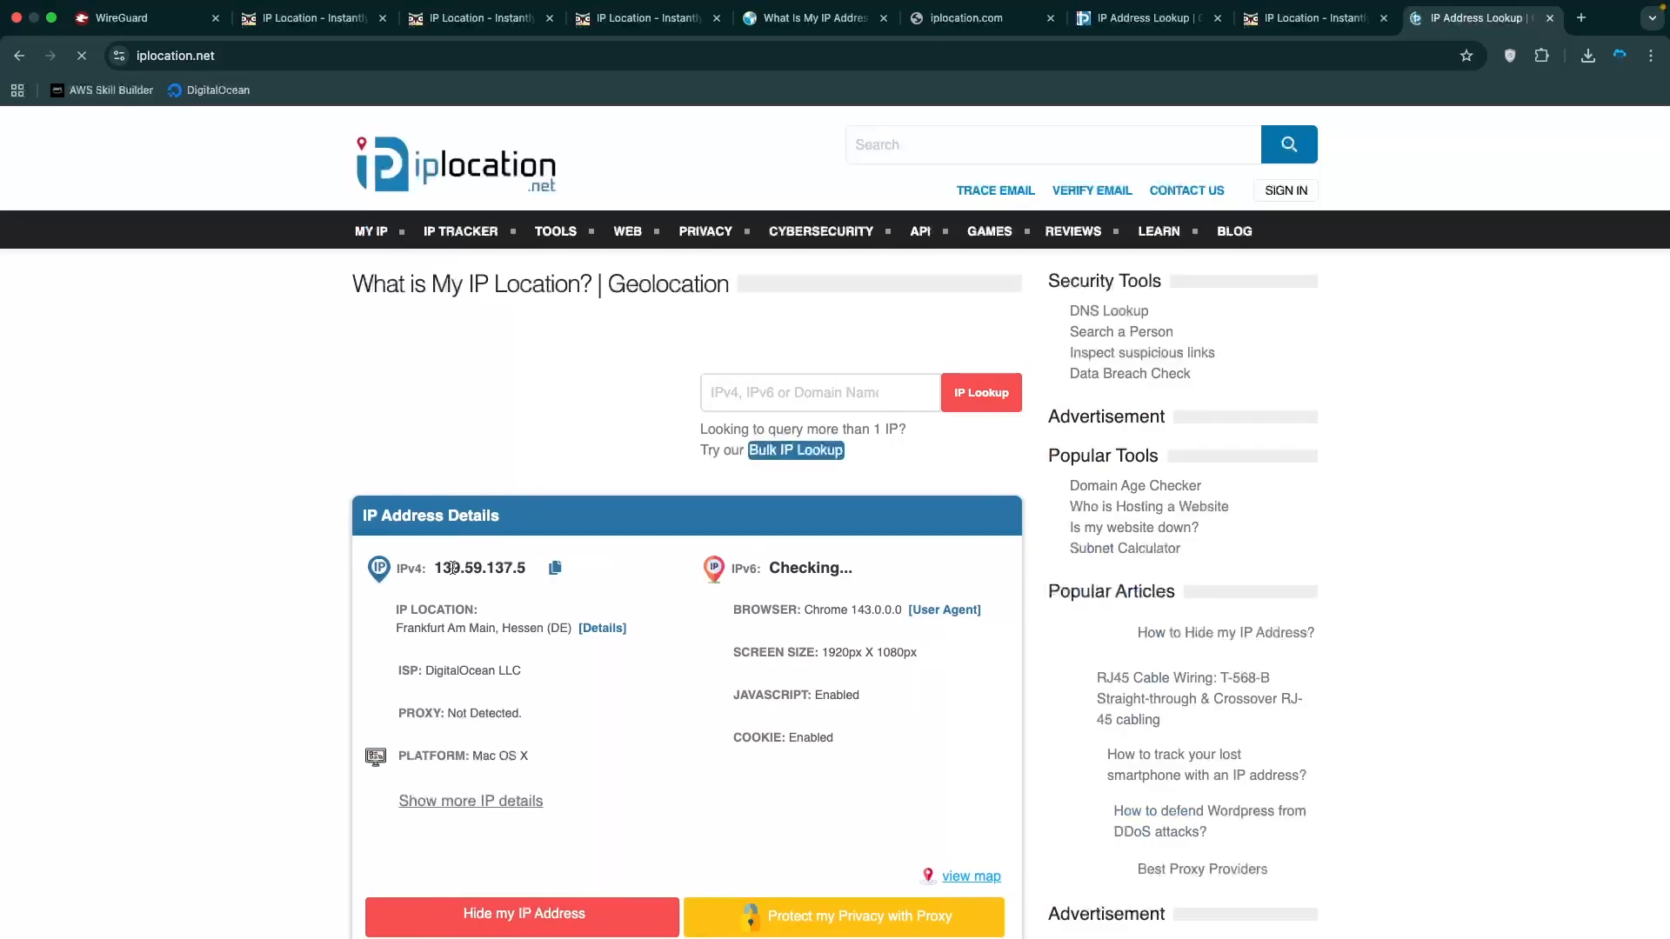
left_click_drag(448, 573, 576, 558)
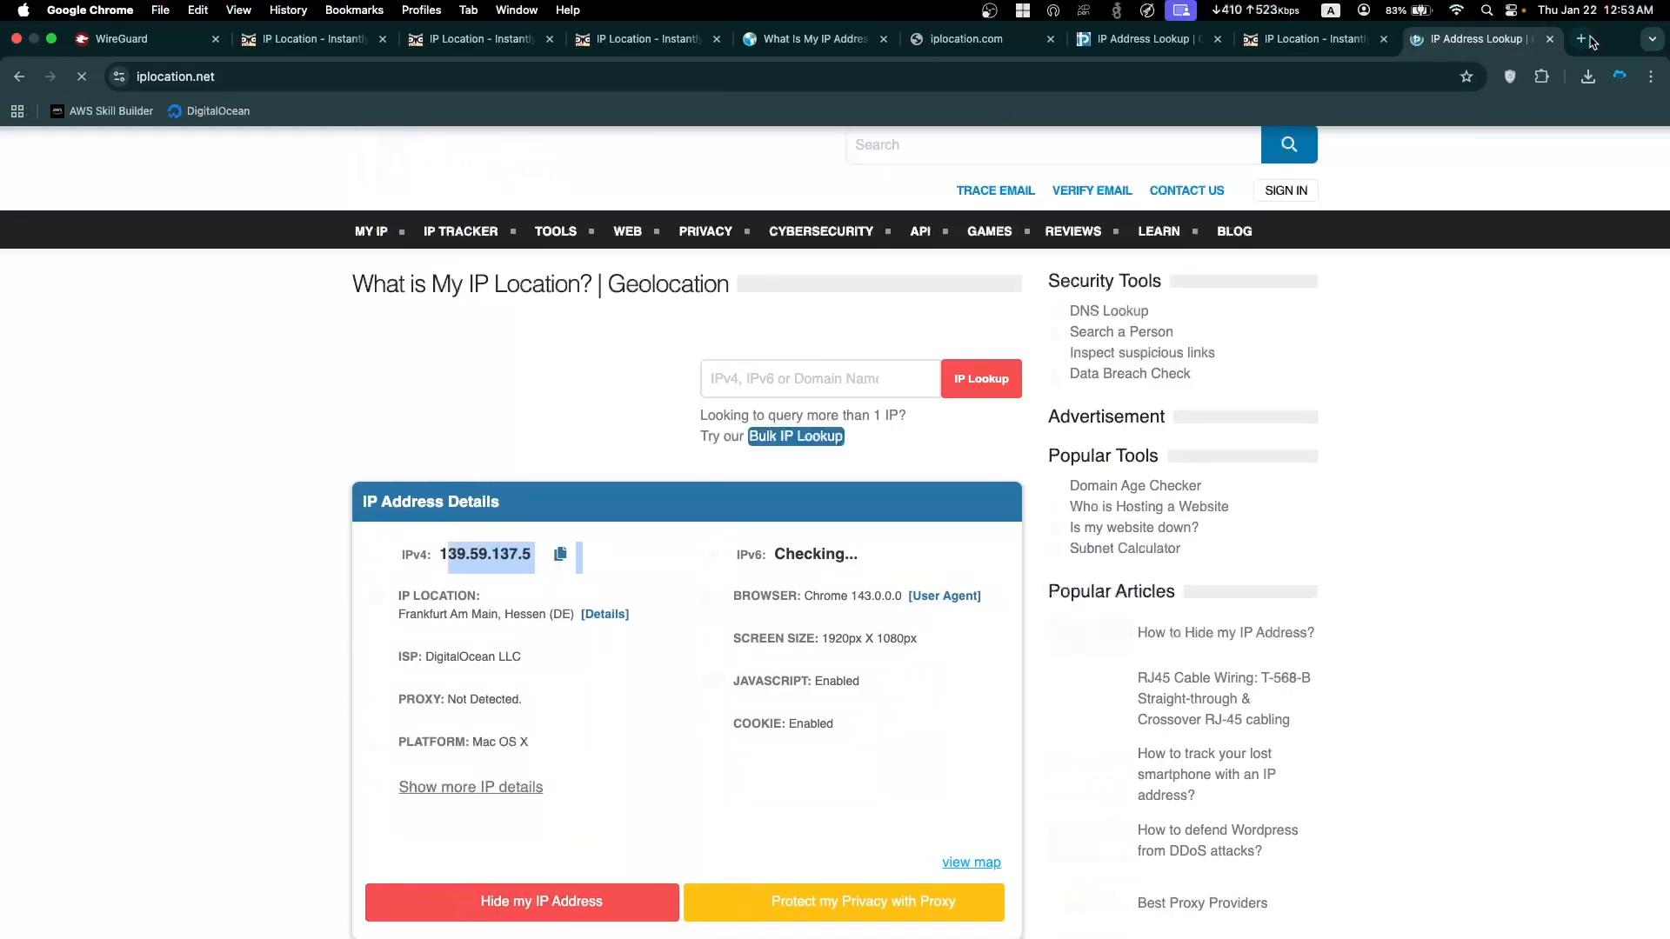
Step: Open iplocation.com in another new tab to compare its reported IP address
left_click(1587, 40)
type("iplocation.com")
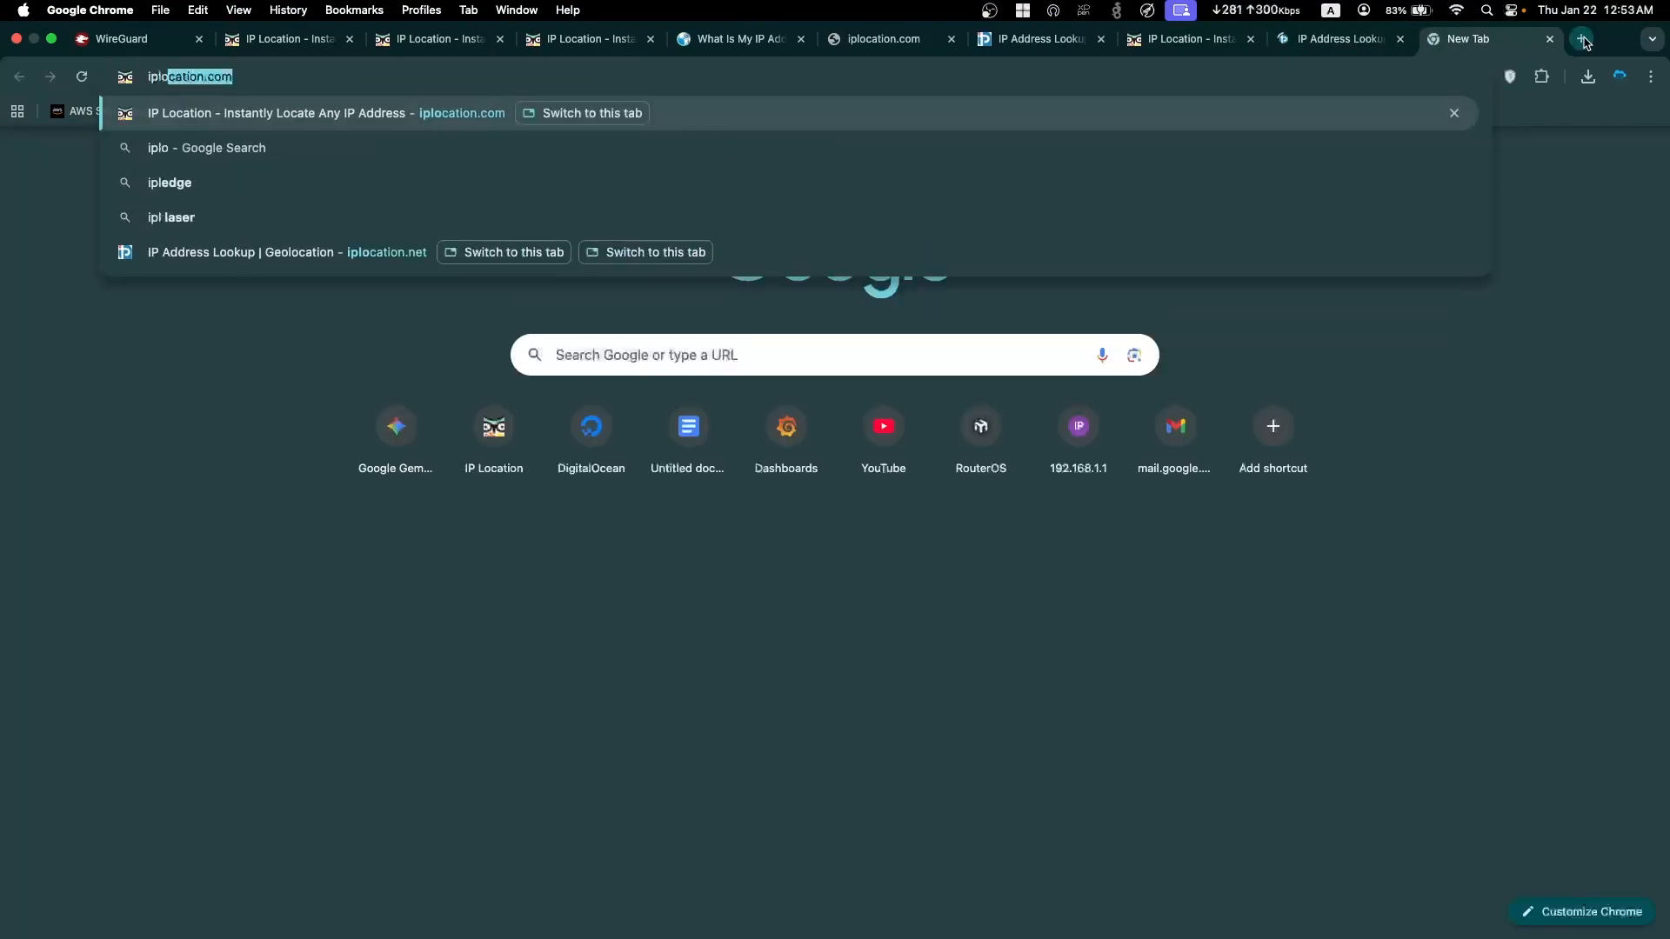